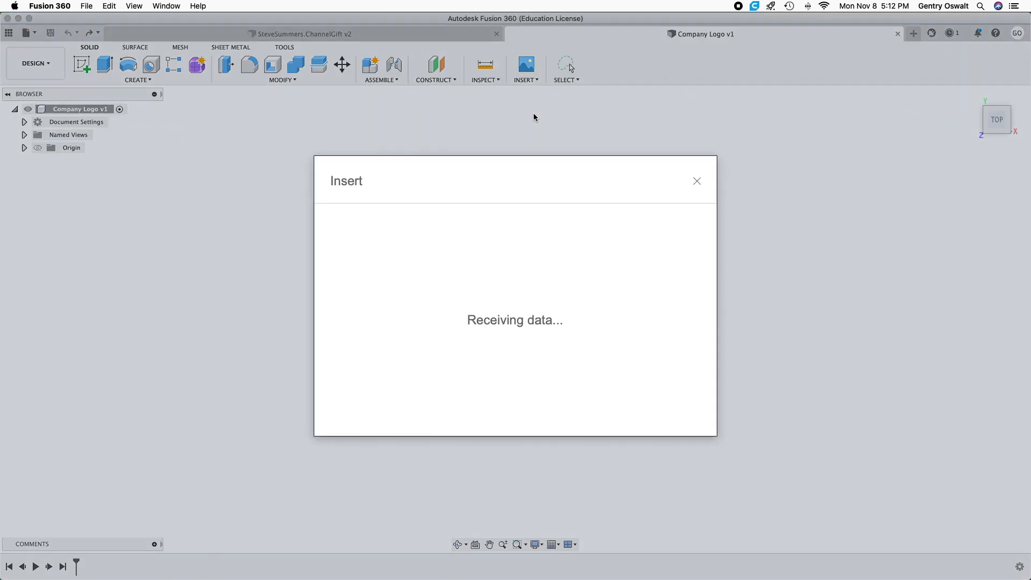
Insert IMG_1368.png from the Desktop as a canvas on the XY plane, keeping the default placement and scale.
left_click(391, 400)
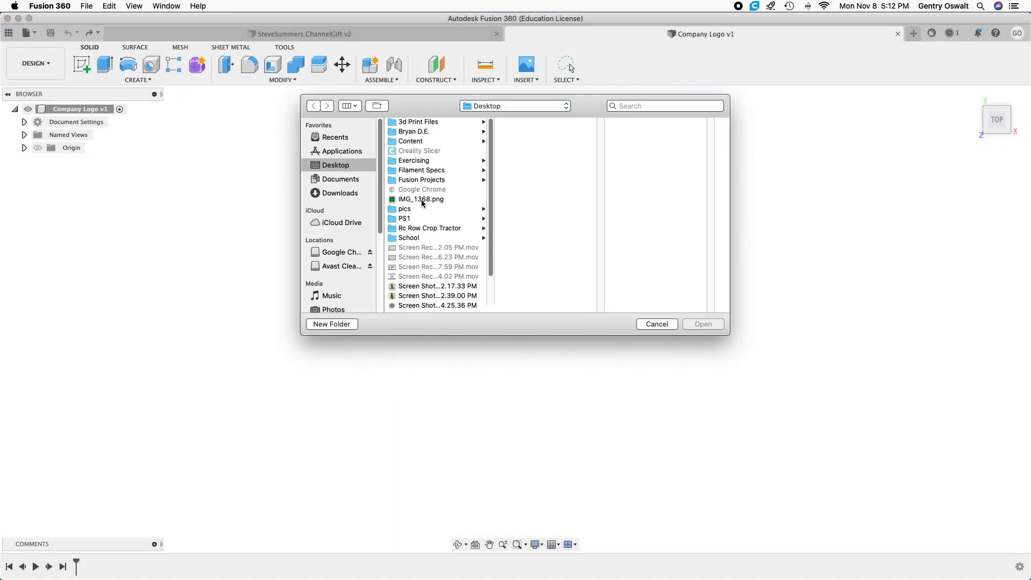
left_click(422, 199)
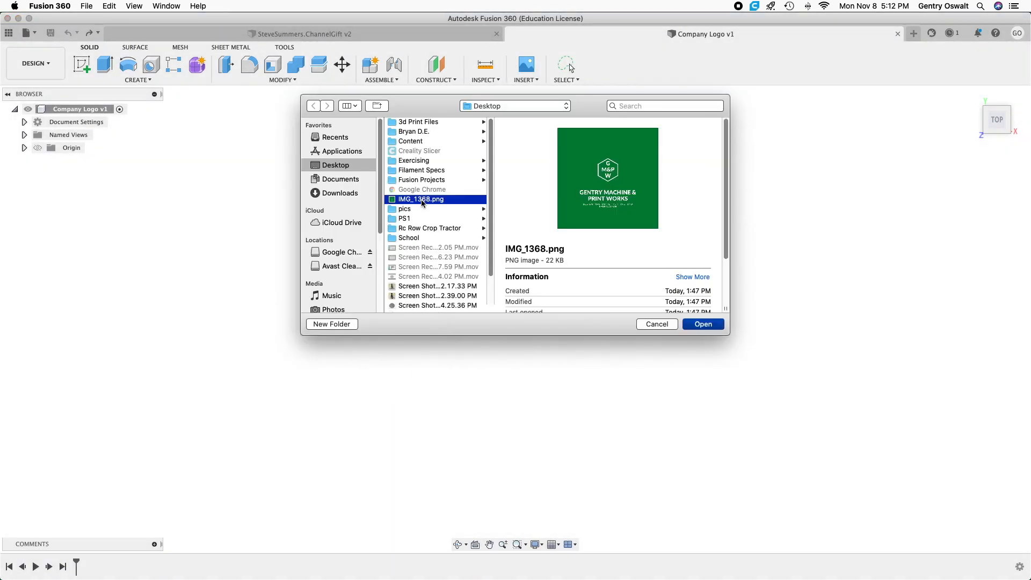
left_click(704, 325)
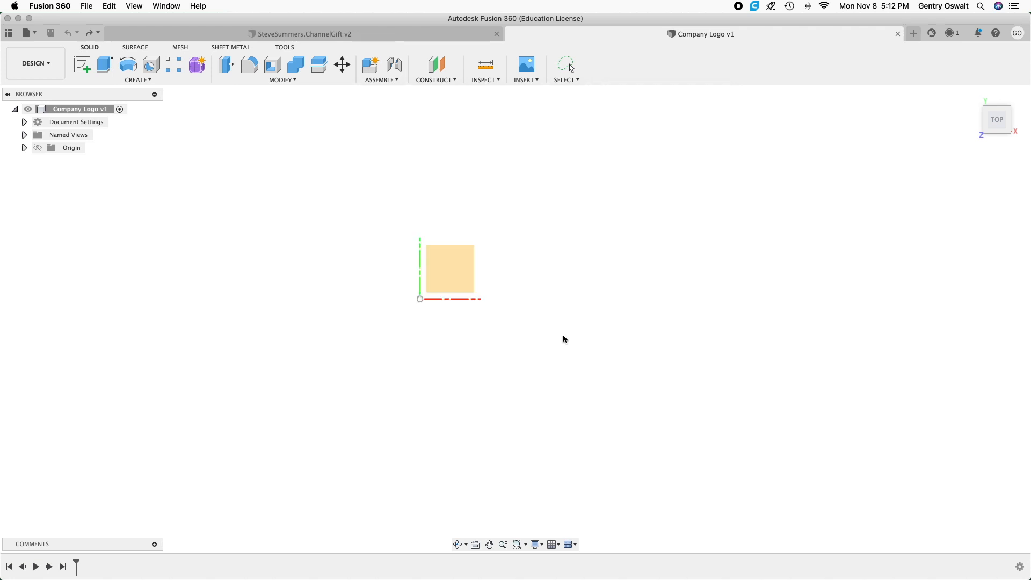
left_click(454, 281)
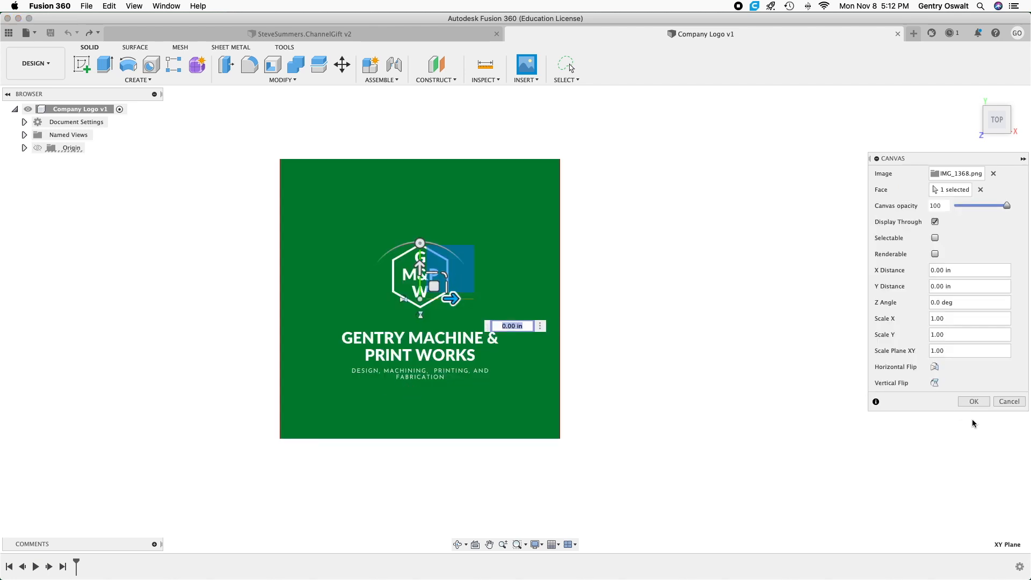
left_click(974, 403)
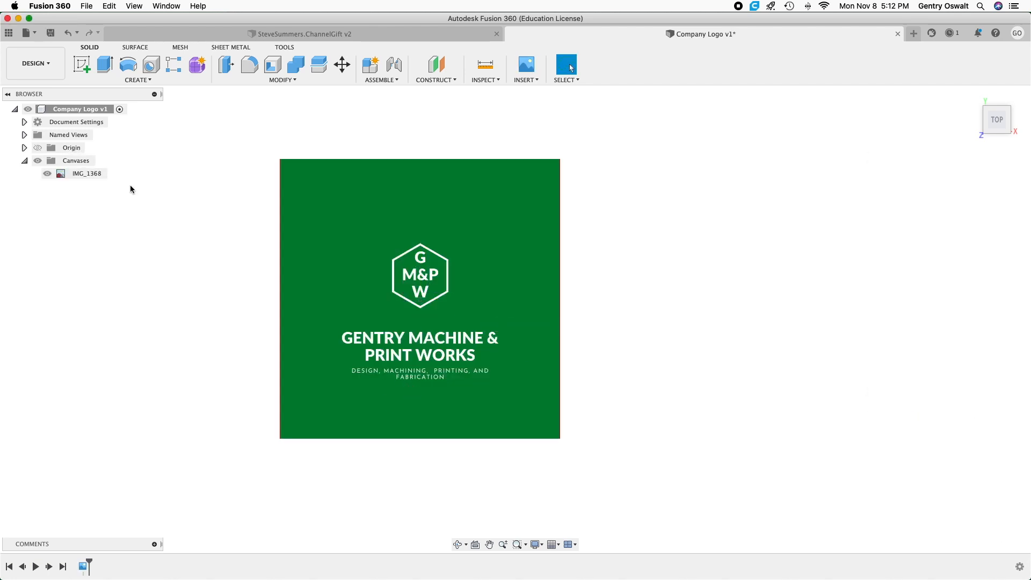
right_click(84, 173)
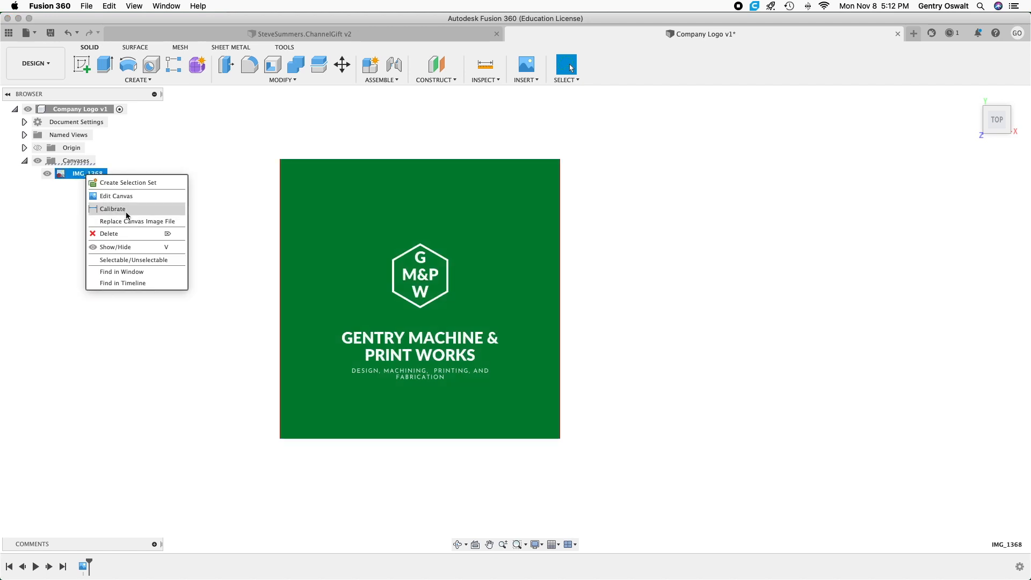
left_click(124, 211)
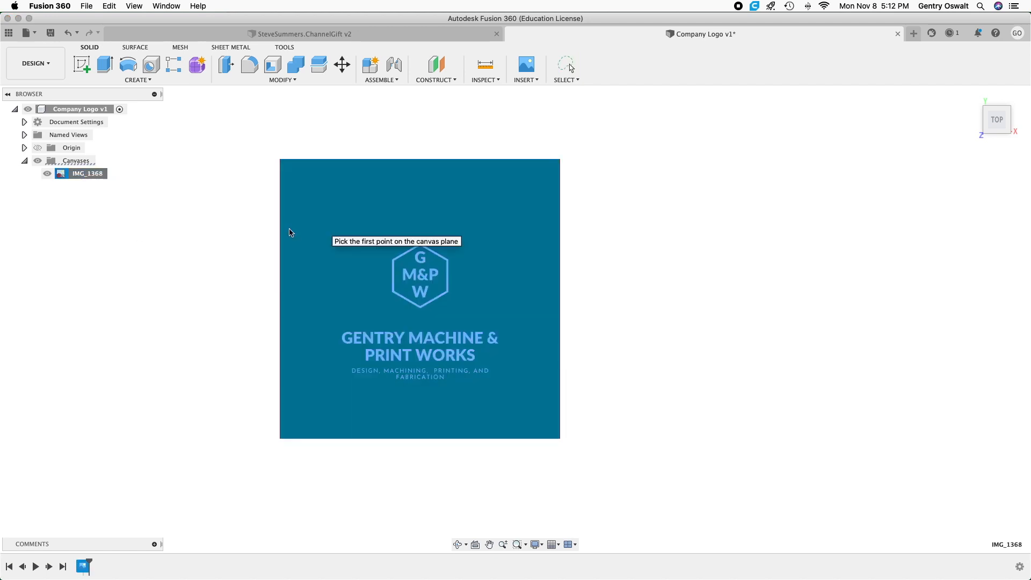
scroll(287, 167, "up", 3)
scroll(287, 166, "up", 5)
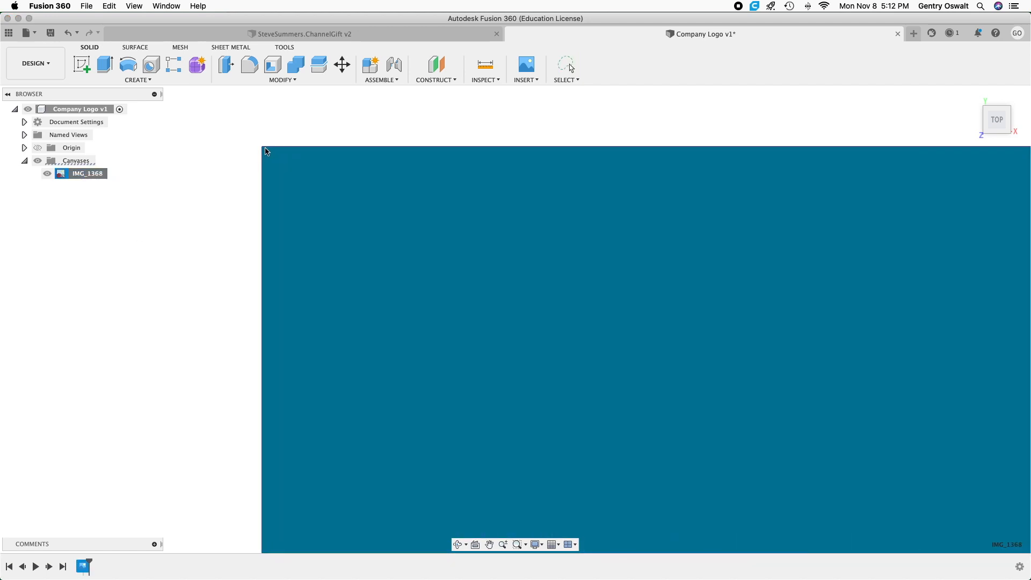
left_click(263, 147)
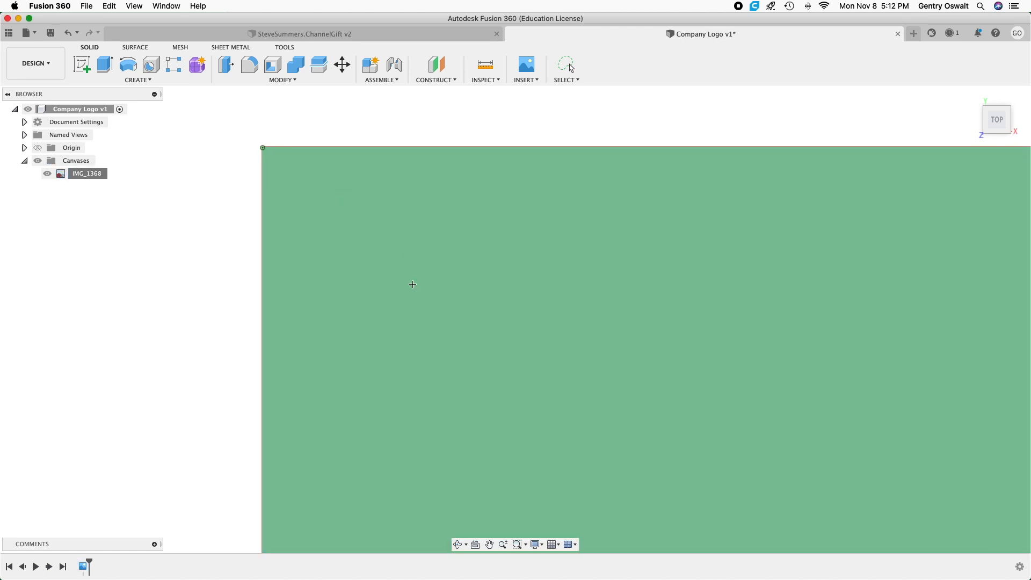
scroll(413, 285, "down", 5)
scroll(413, 286, "down", 2)
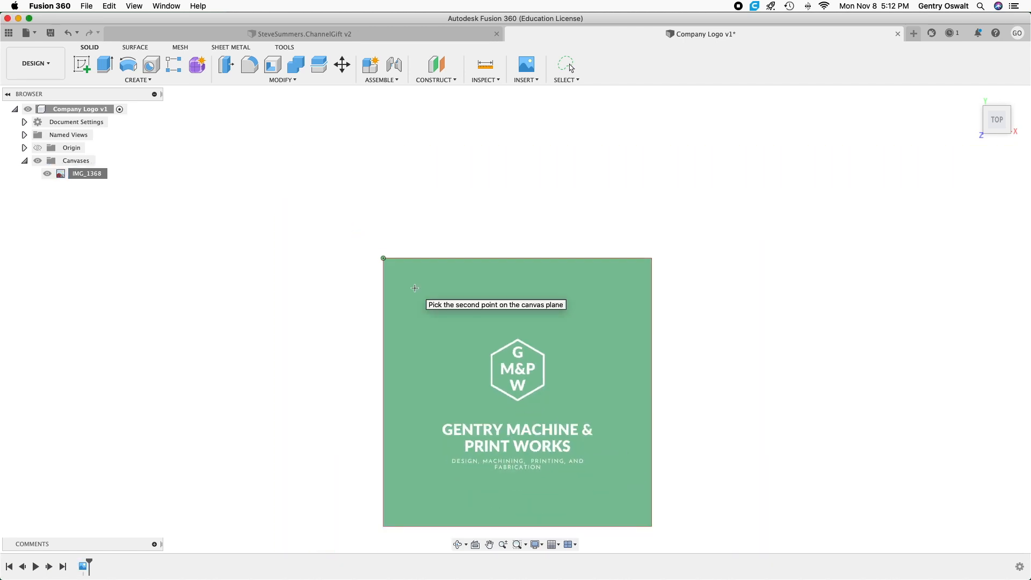
left_click(652, 526)
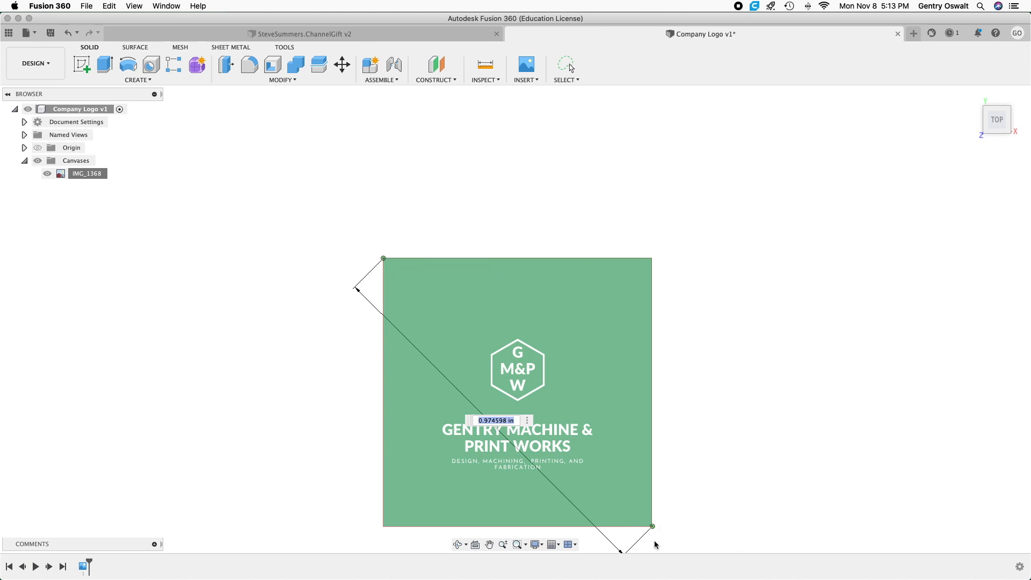
Change the document's active units to millimeters.
left_click(24, 123)
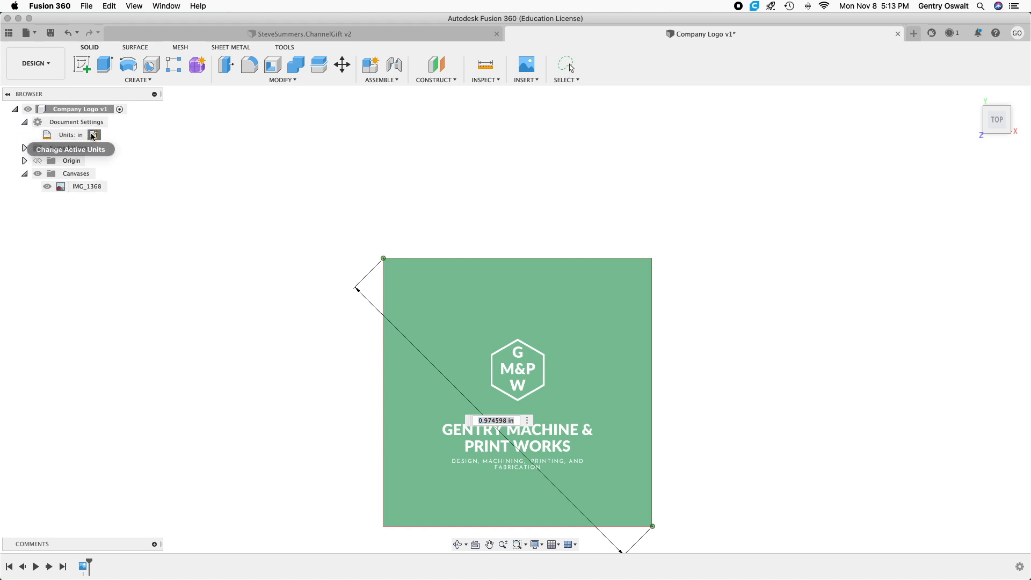
left_click(92, 135)
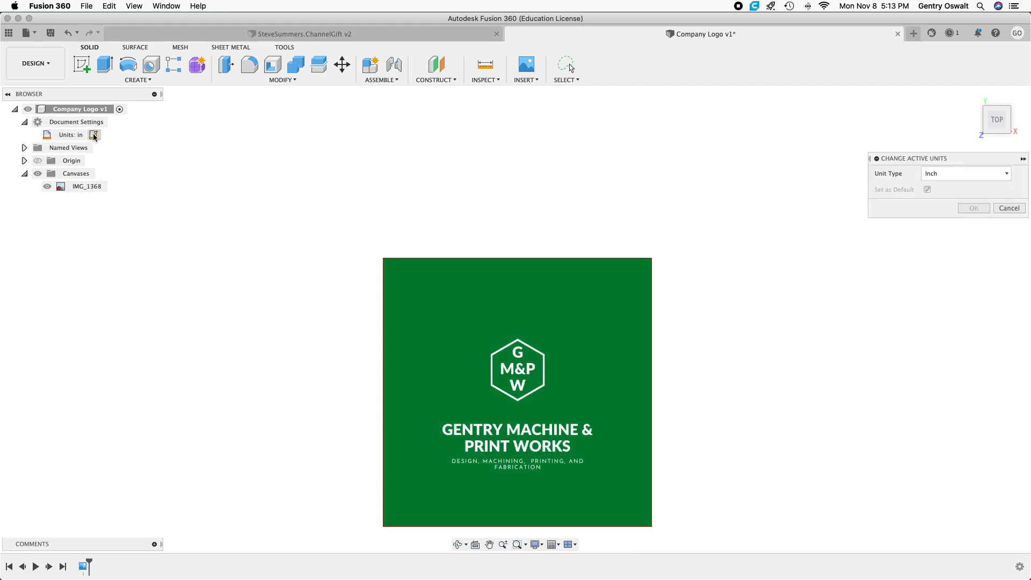
left_click(954, 169)
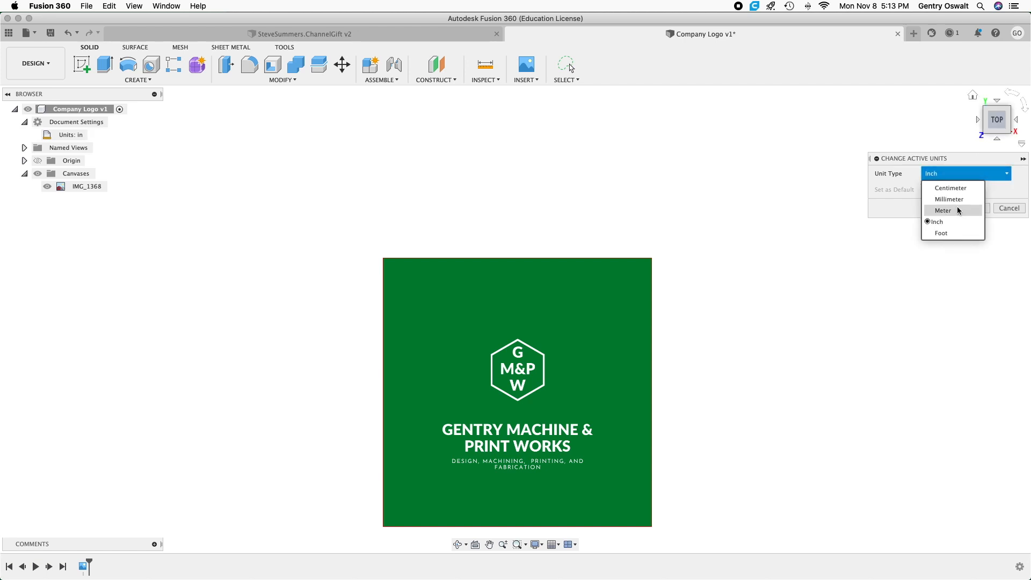
left_click(957, 199)
left_click(973, 209)
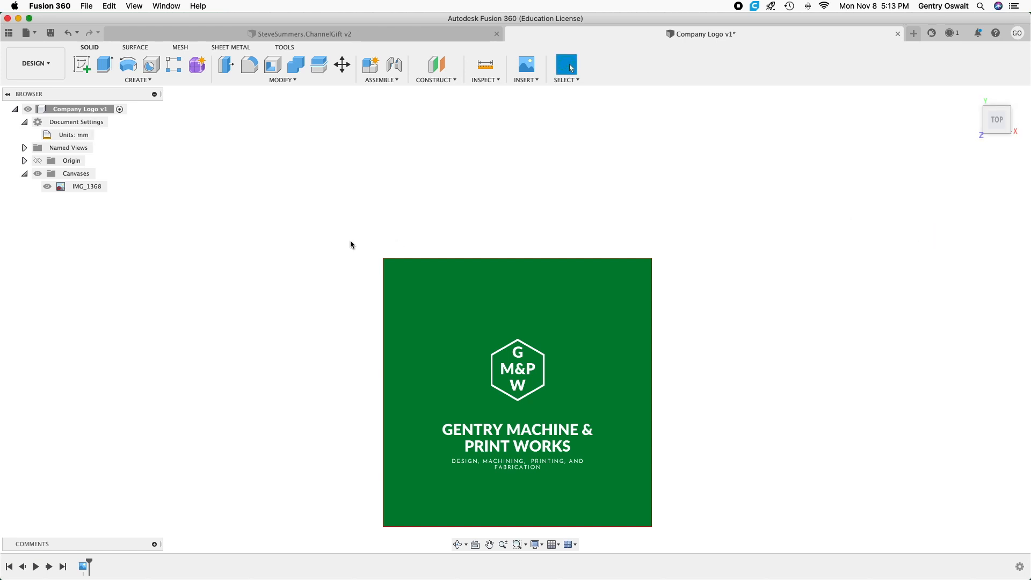
left_click(24, 123)
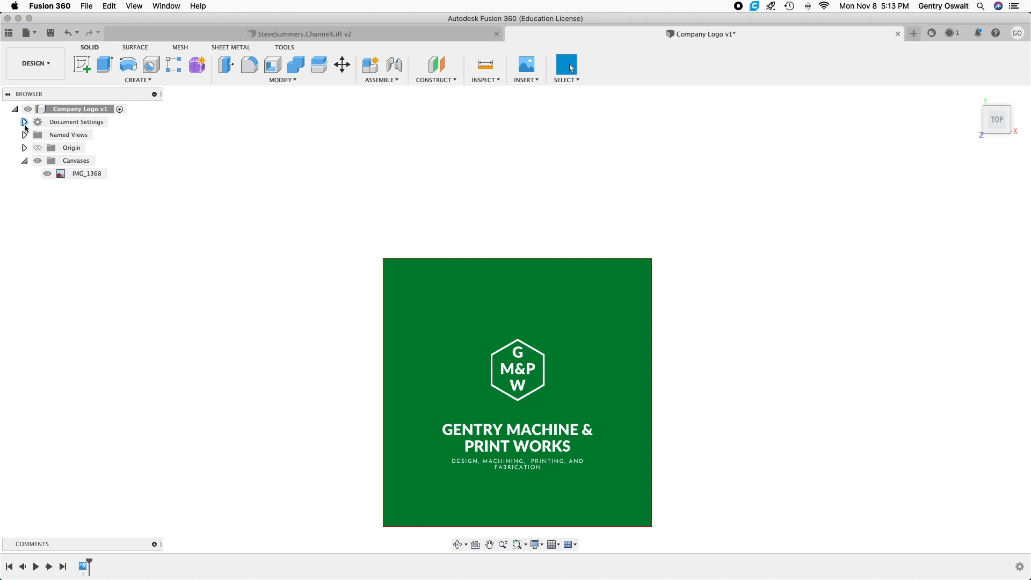
Calibrate the IMG_1368 canvas by its diagonal, from the upper-left to the lower-right corner, entering a larger distance in millimeters.
right_click(98, 174)
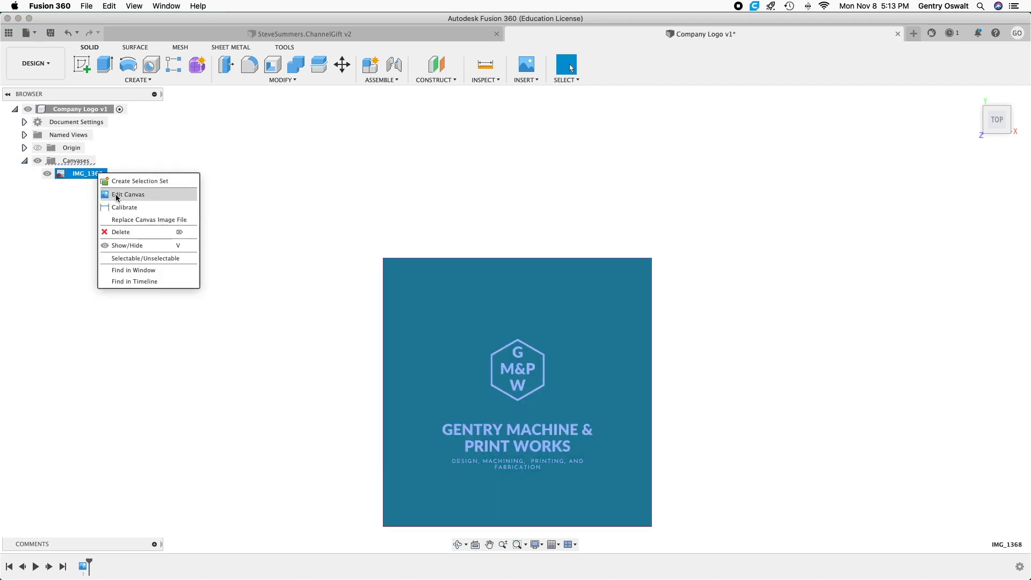
left_click(130, 207)
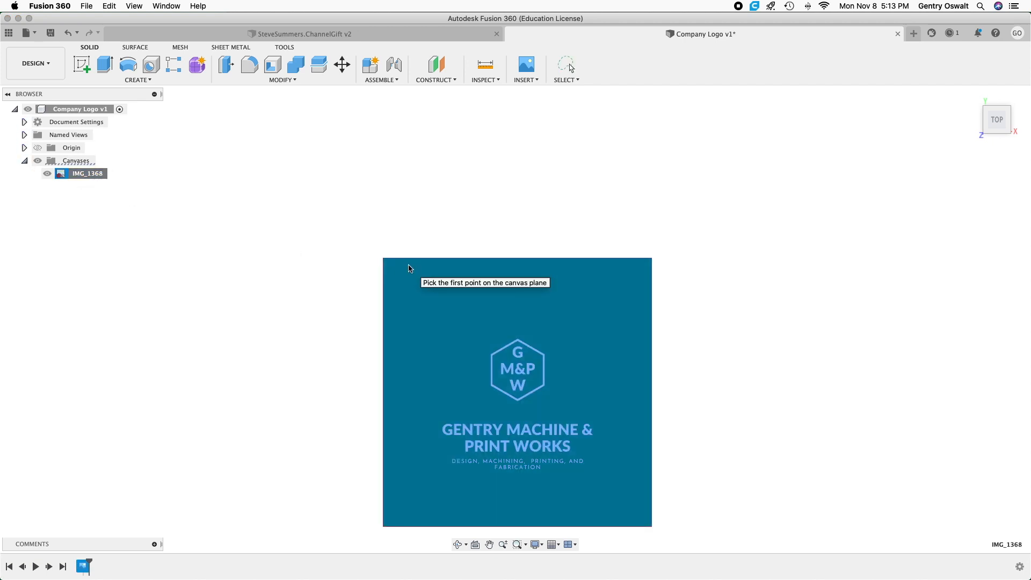
scroll(409, 268, "up", 3)
scroll(364, 252, "up", 5)
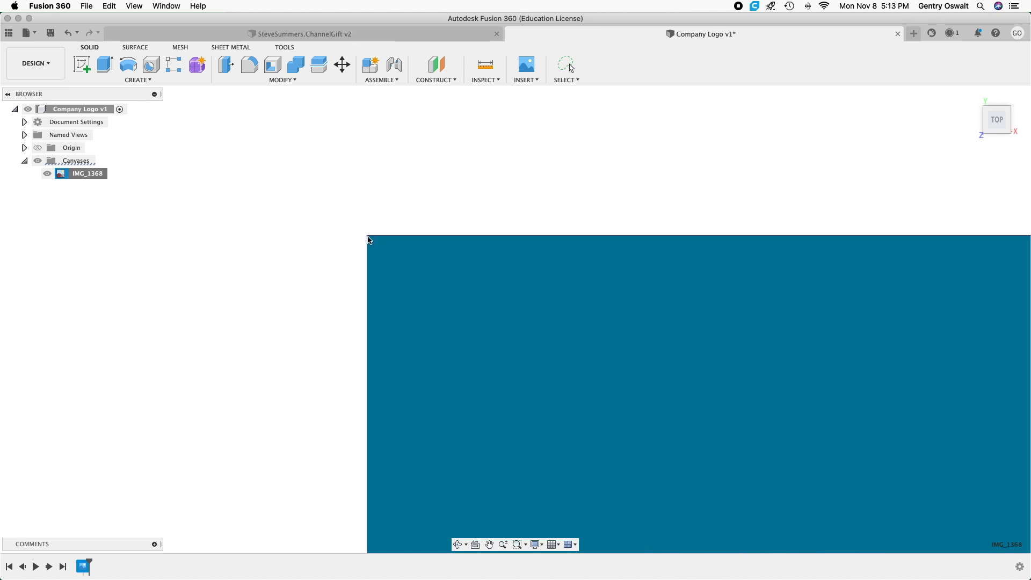
left_click(368, 236)
scroll(654, 327, "down", 5)
scroll(666, 336, "down", 3)
scroll(778, 466, "up", 8)
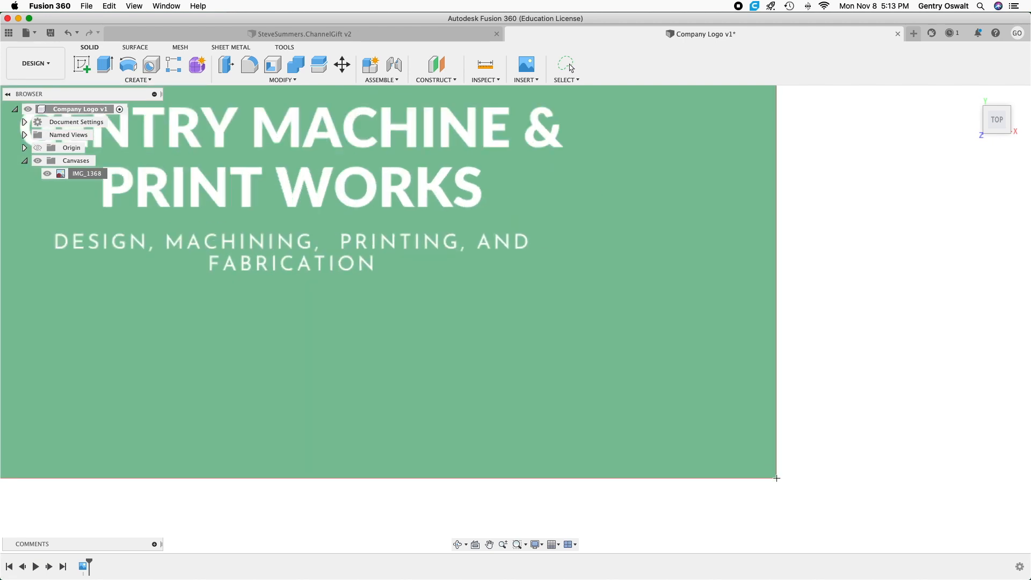
left_click(777, 478)
scroll(650, 466, "down", 5)
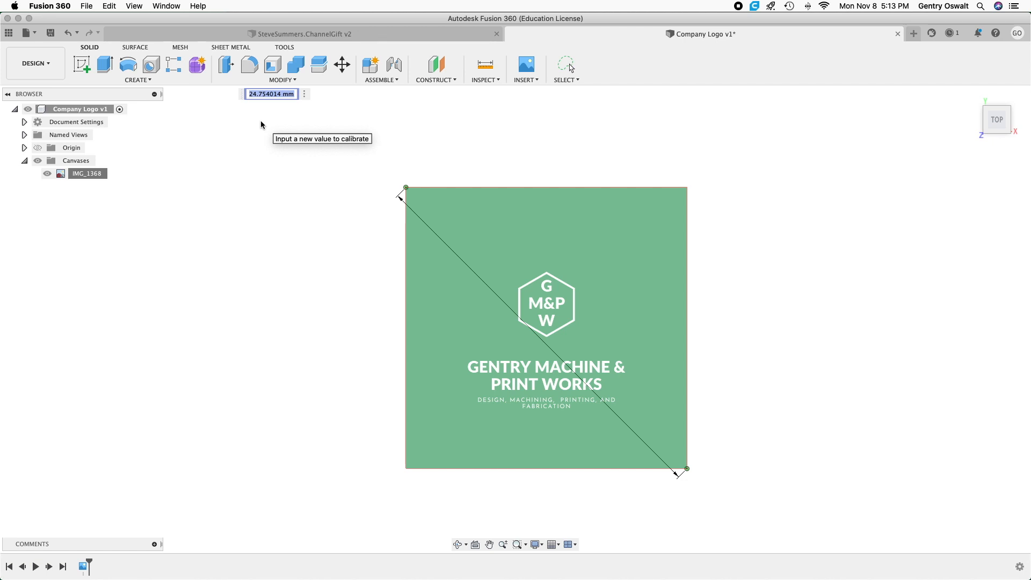
key("Return")
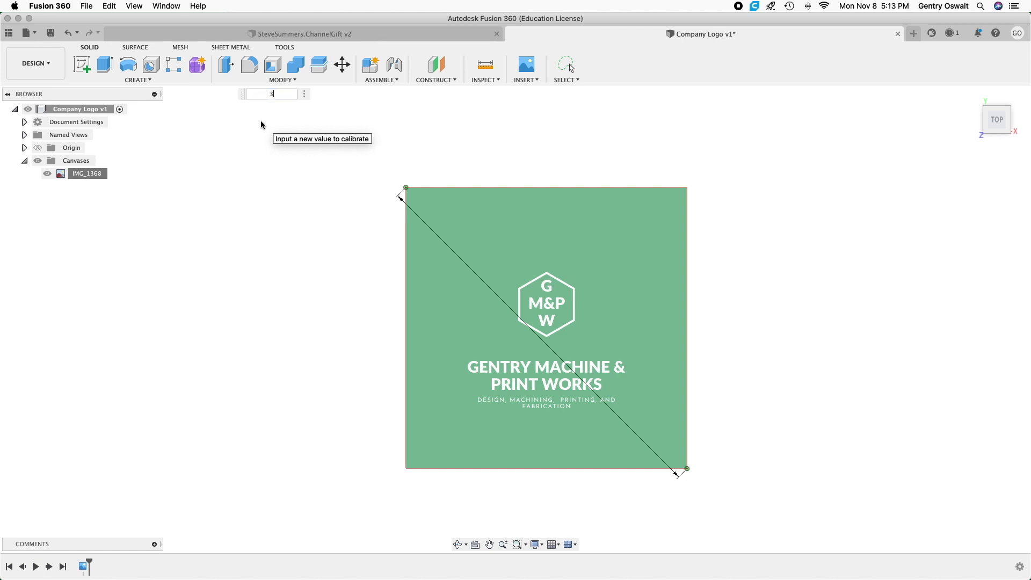
key("Return")
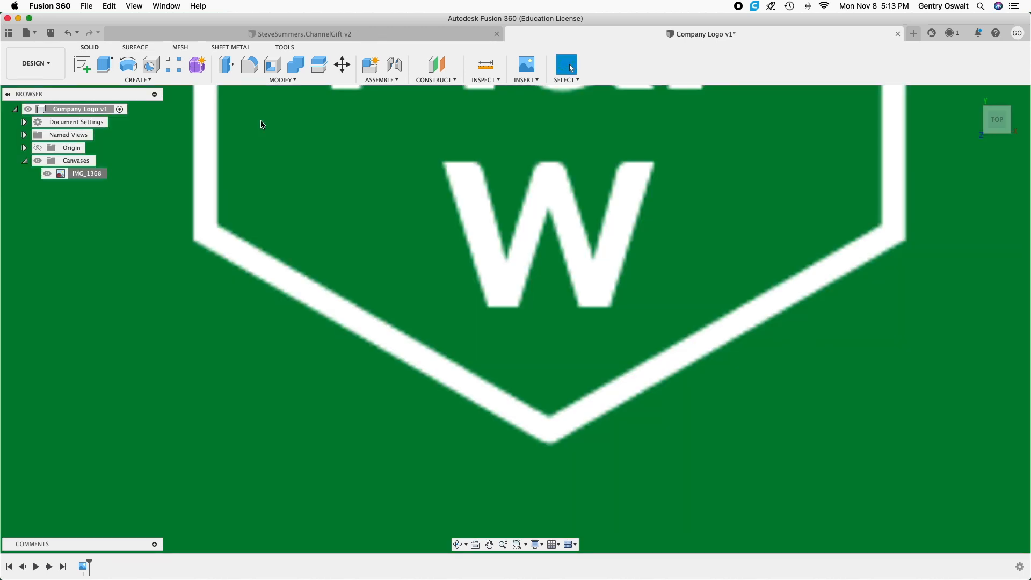
Create a new sketch on the XY plane over the logo canvas.
scroll(347, 176, "down", 10)
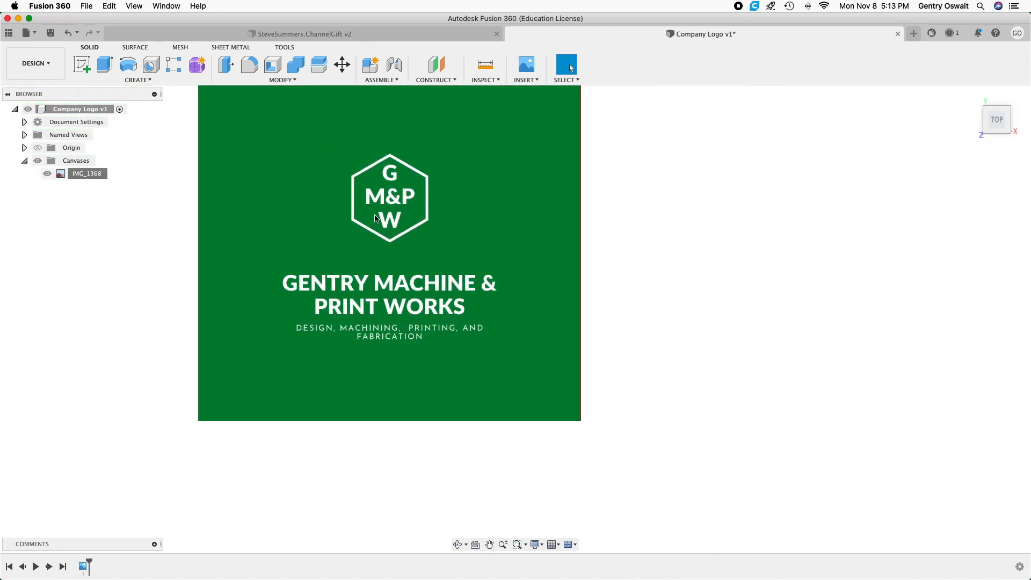
scroll(376, 218, "down", 4)
middle_click_drag(340, 193, 319, 217)
scroll(382, 295, "up", 5)
scroll(383, 296, "up", 2)
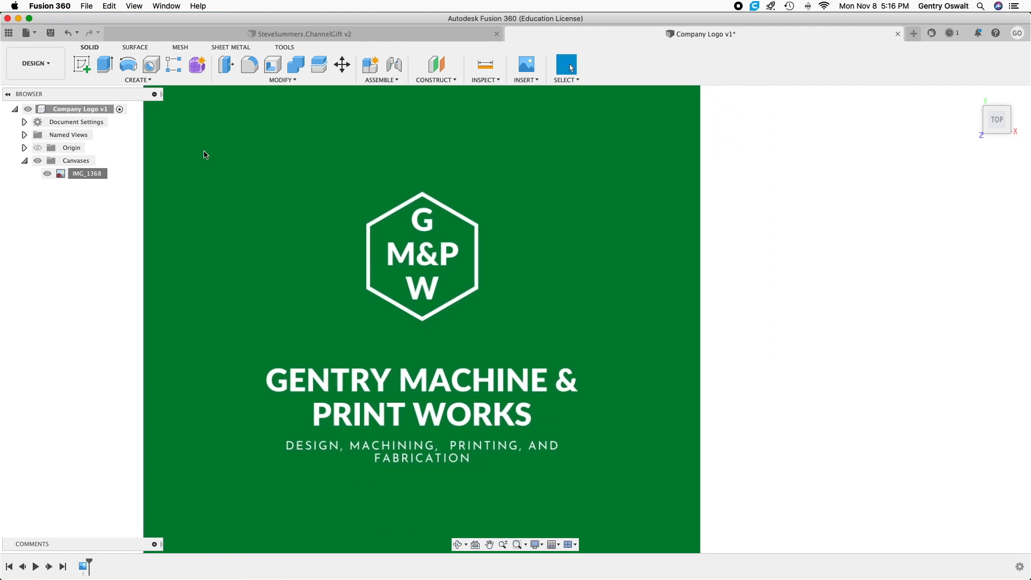
left_click(82, 64)
left_click(423, 292)
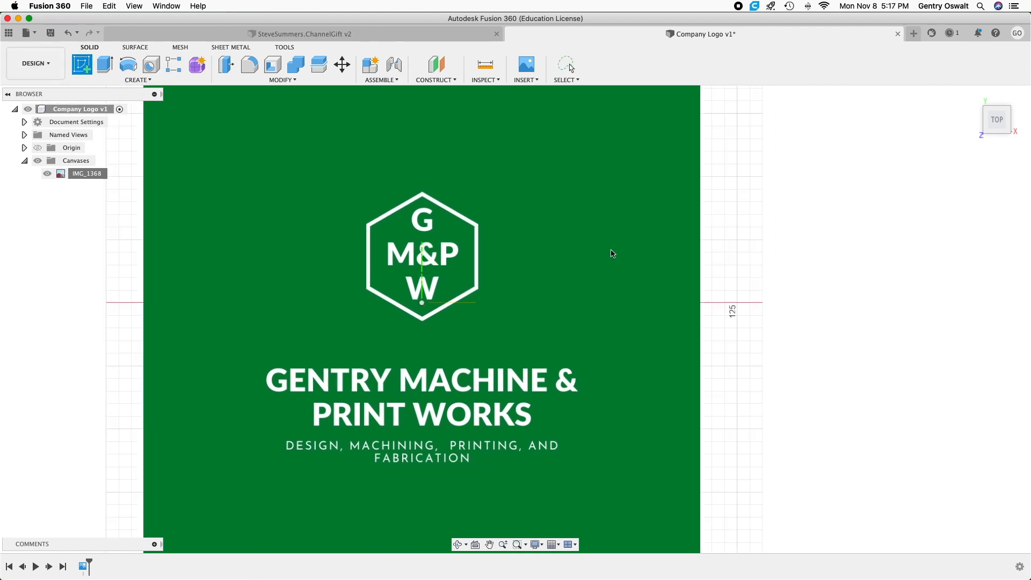
left_click(449, 280)
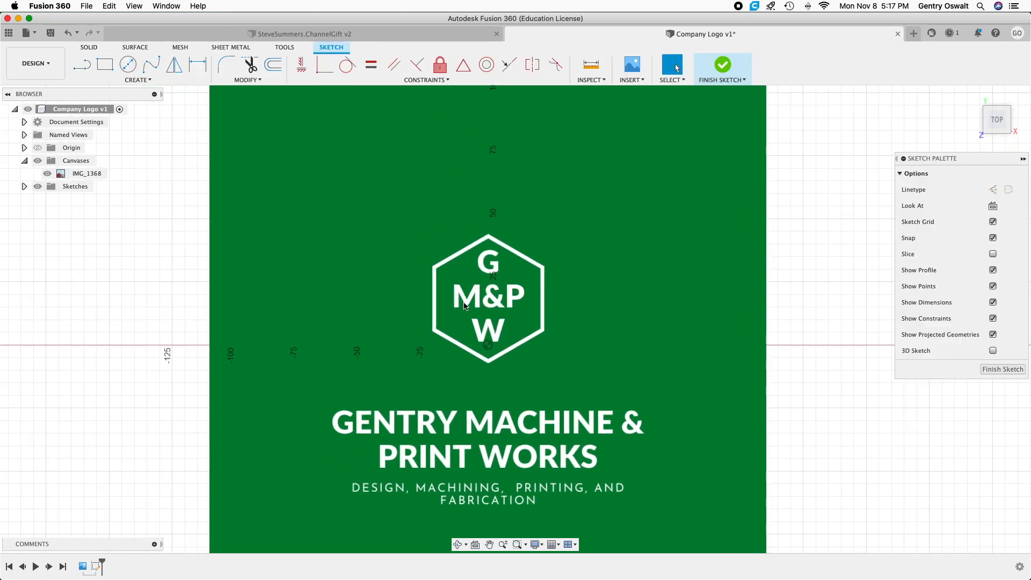
Trace the outer hexagon's upper-left side with a line about 25.7 mm long, from the upper-left corner to the top apex.
scroll(456, 302, "up", 3)
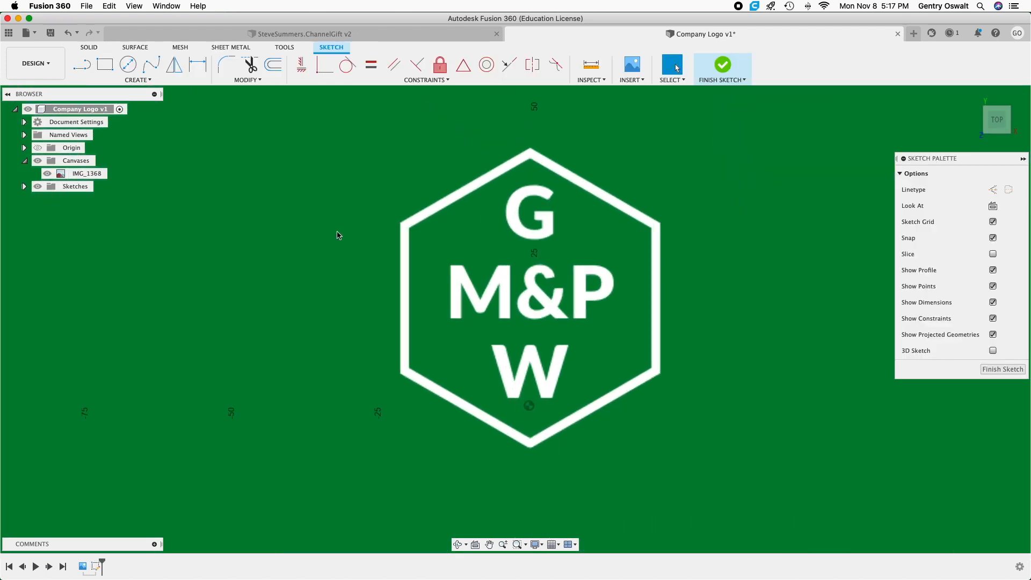
left_click(79, 64)
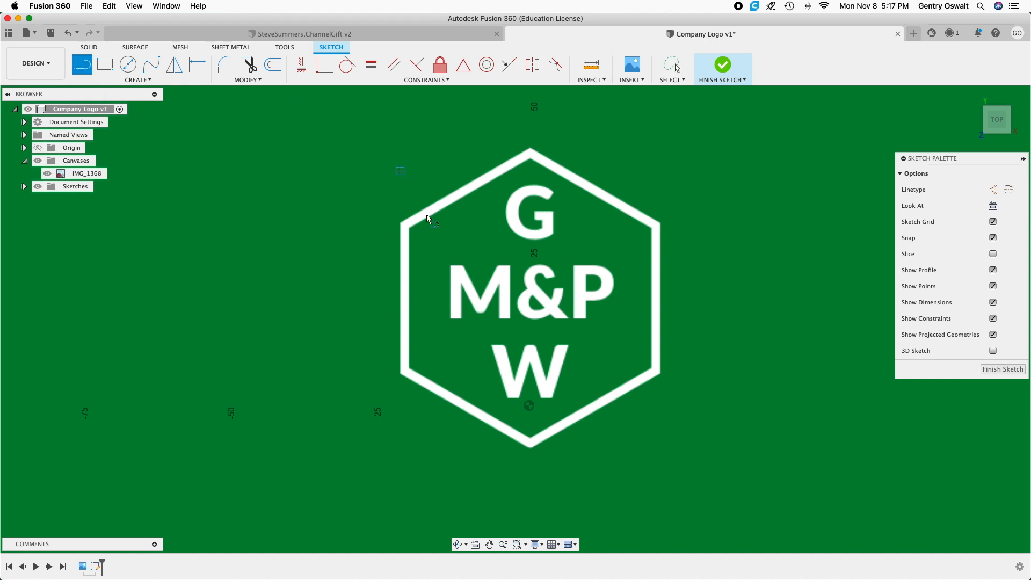
scroll(405, 224, "up", 4)
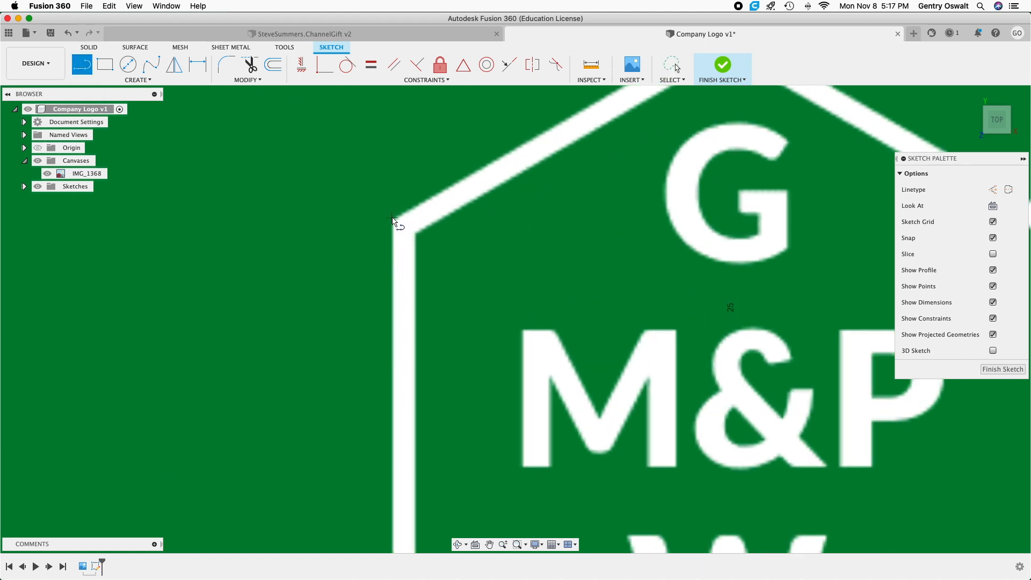
scroll(393, 220, "up", 4)
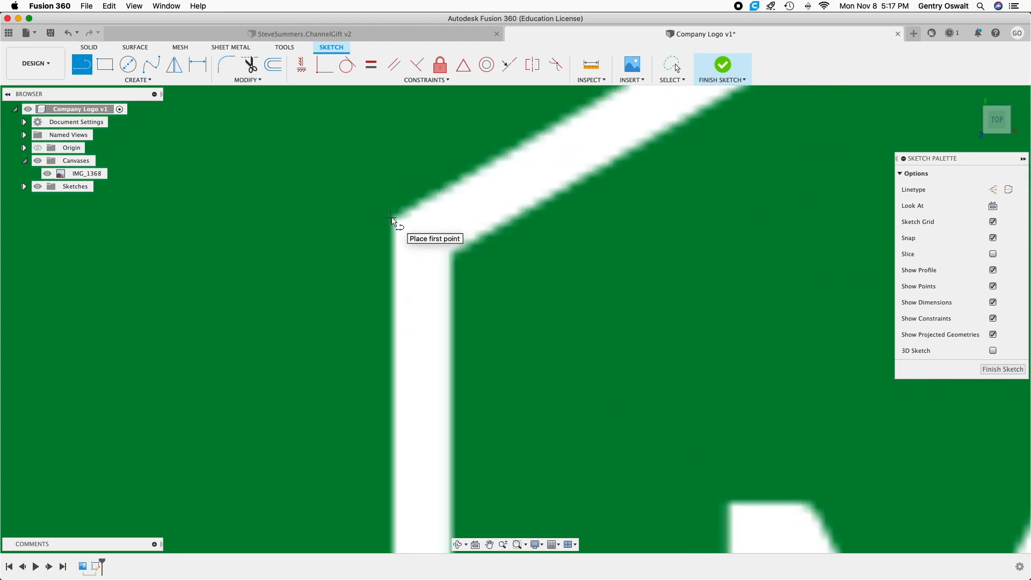
left_click(392, 219)
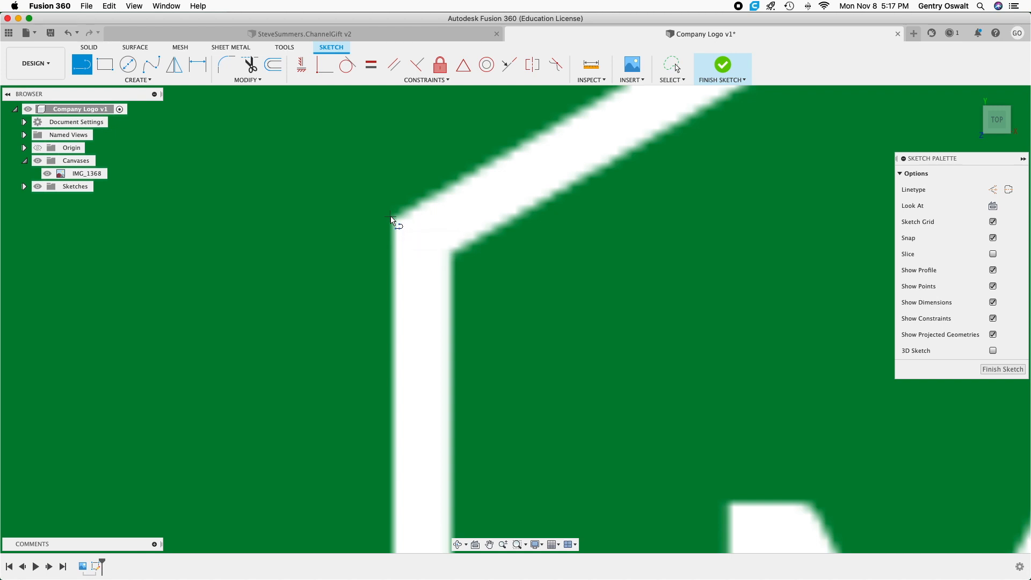
scroll(393, 219, "down", 3)
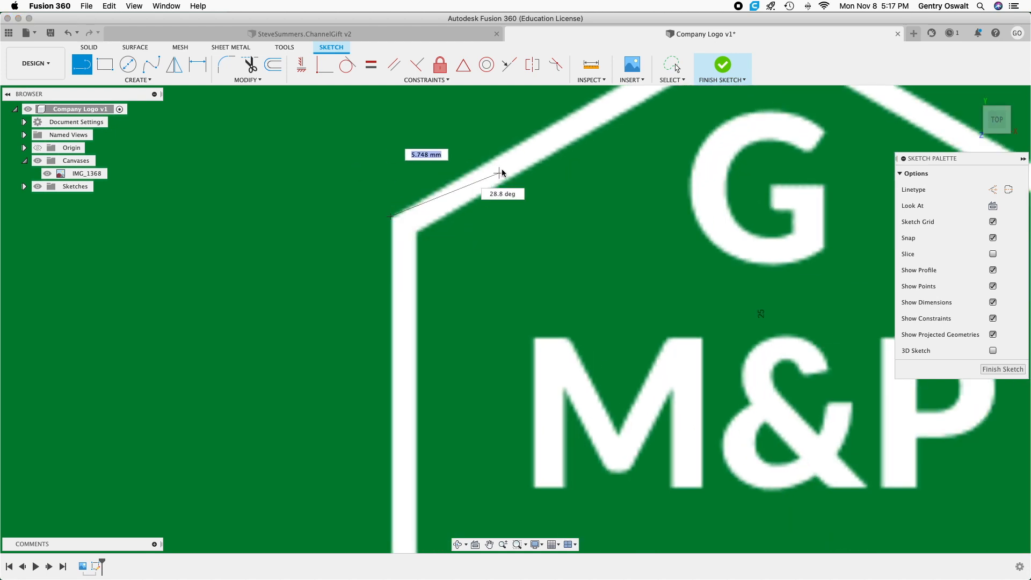
scroll(501, 168, "down", 4)
scroll(588, 110, "down", 2)
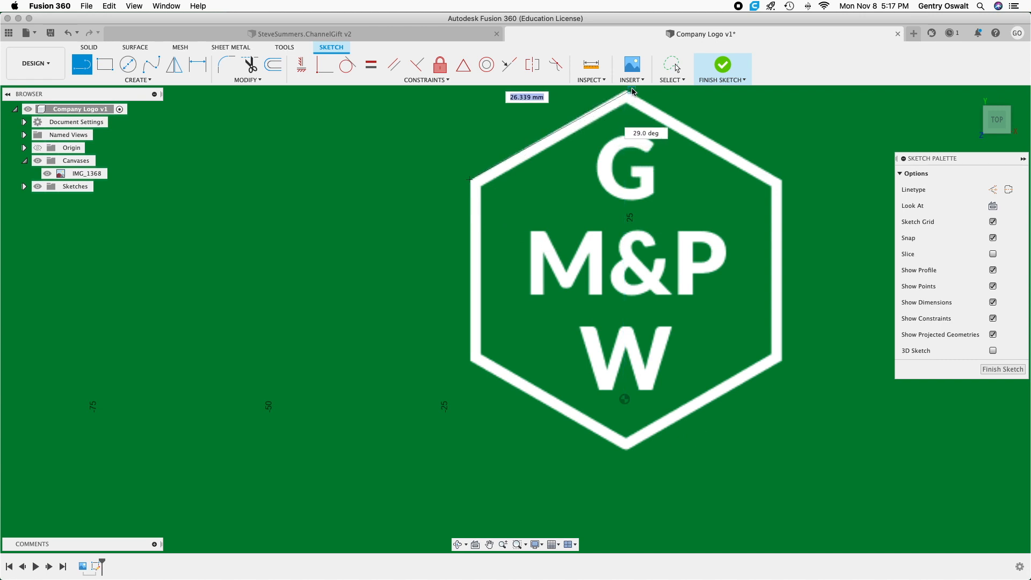
scroll(628, 92, "up", 5)
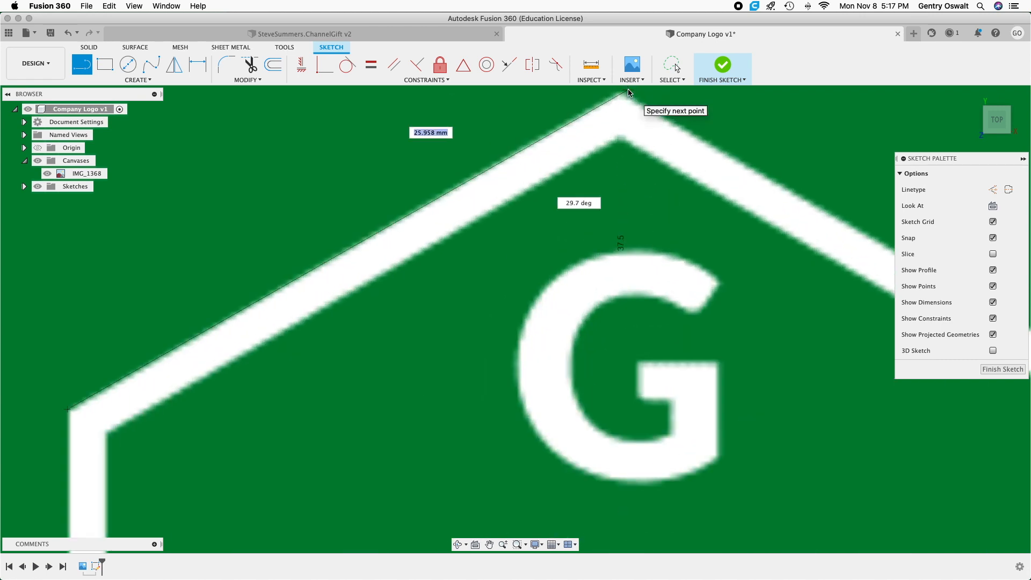
scroll(620, 95, "up", 4)
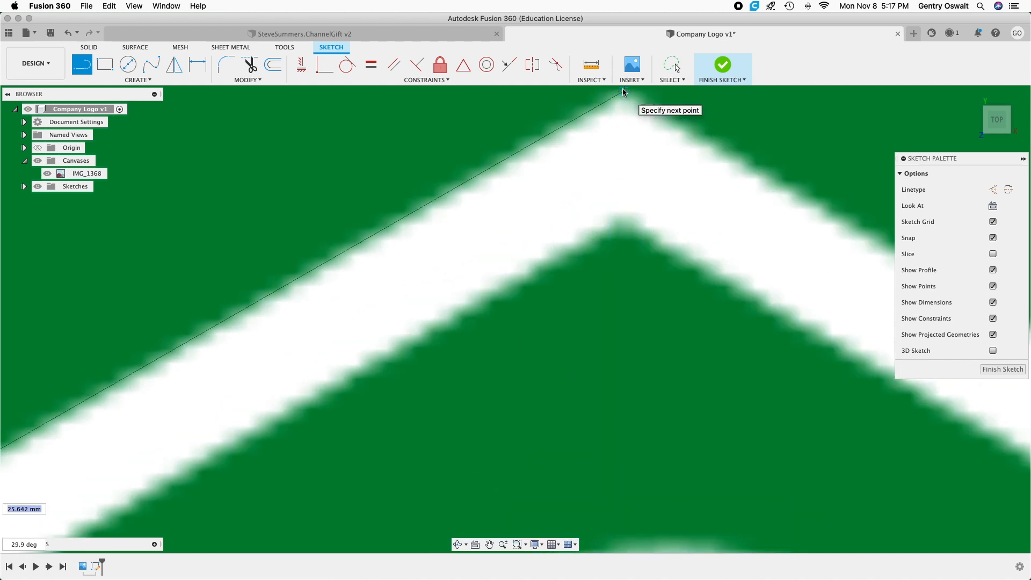
middle_click_drag(623, 93, 605, 161)
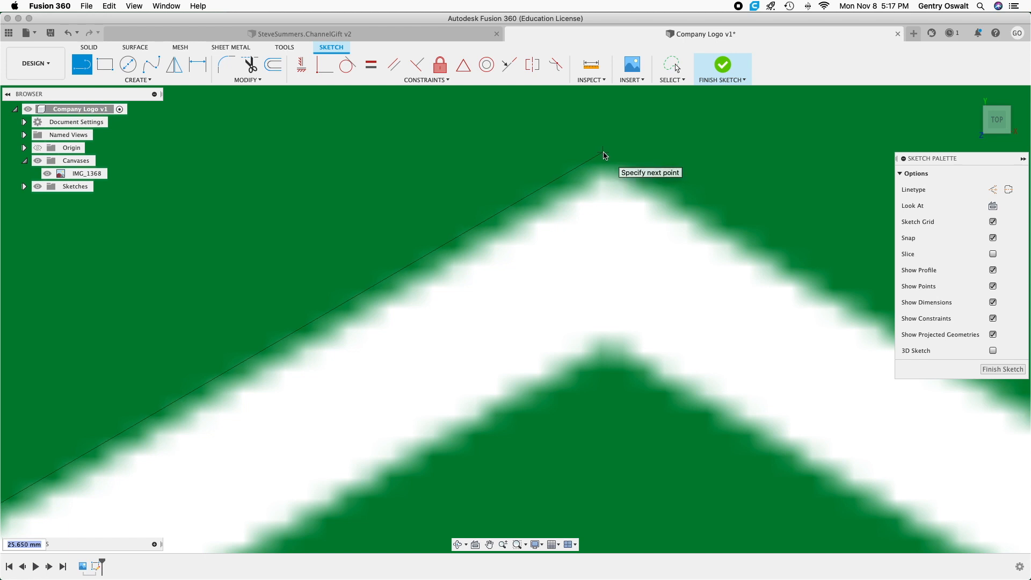
left_click(603, 153)
Continue the outer outline along the upper-right side, about 25.8 mm, and vertically down the right side, about 26.2 mm.
scroll(604, 153, "down", 5)
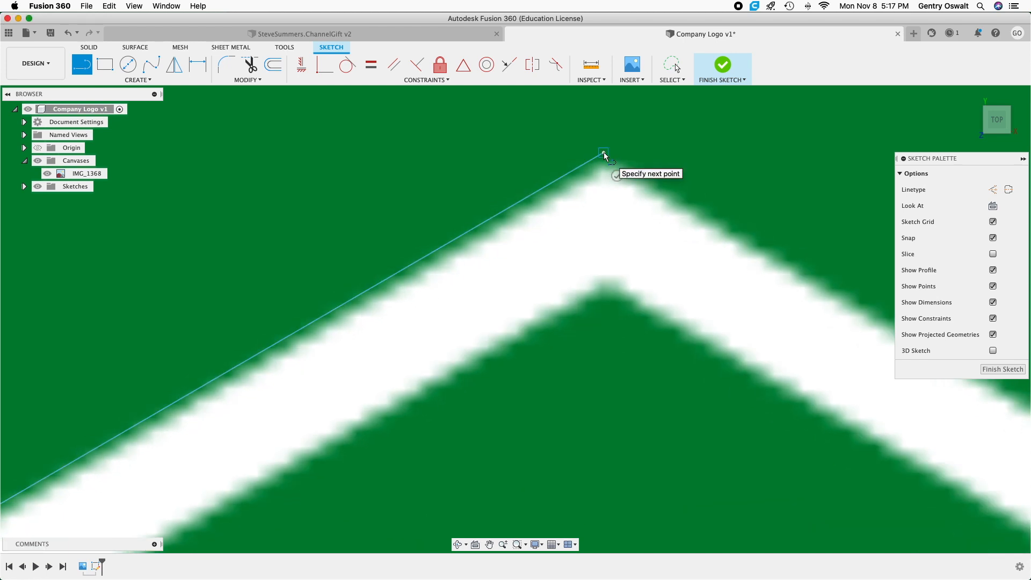
scroll(605, 153, "down", 3)
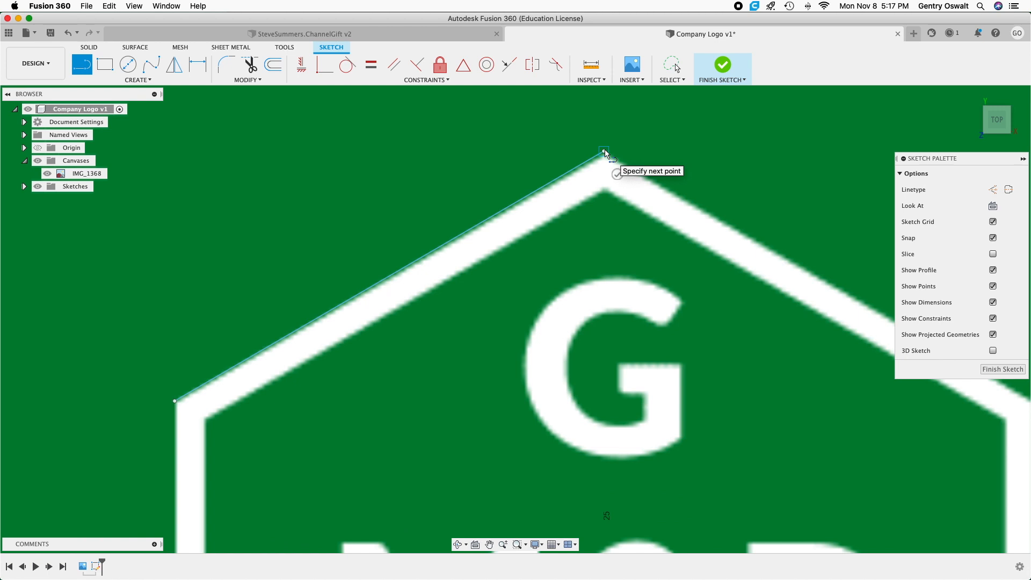
scroll(605, 153, "down", 5)
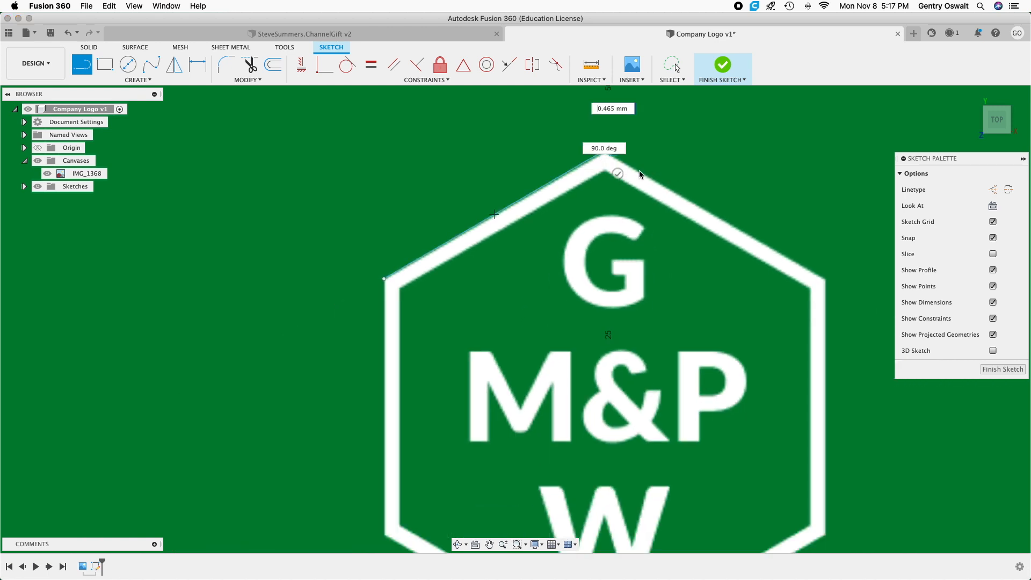
left_click(827, 279)
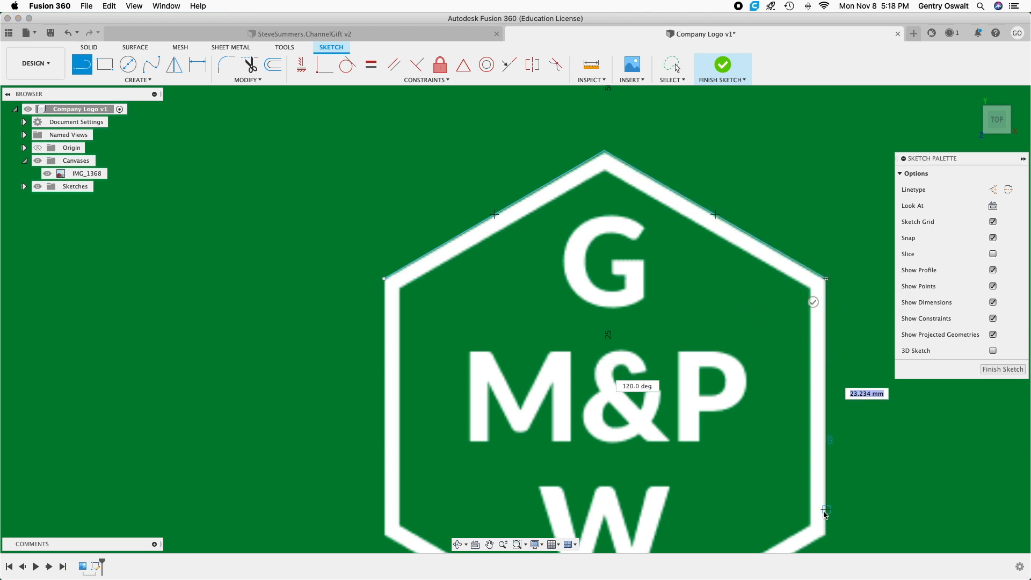
left_click(827, 536)
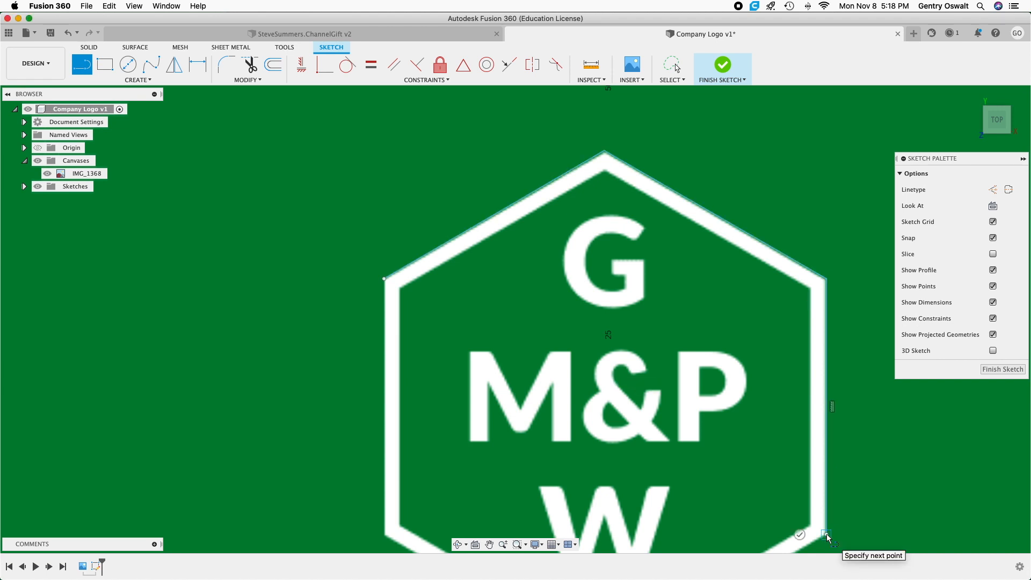
Trace the outer hexagon's lower-right side, about 25.9 mm, and lower-left side, about 25.7 mm, and close the outline at its starting corner.
scroll(768, 466, "down", 10)
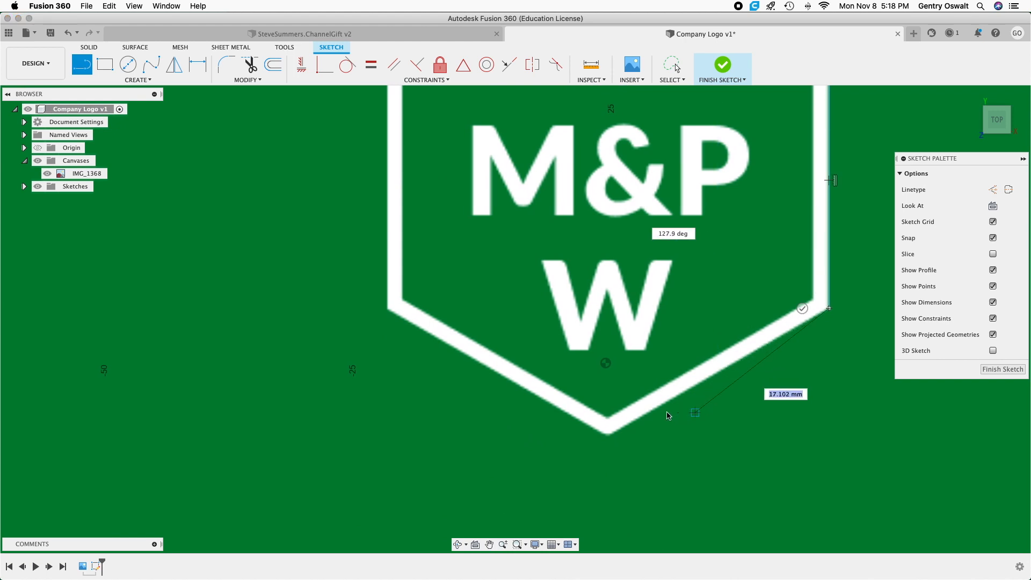
left_click(608, 436)
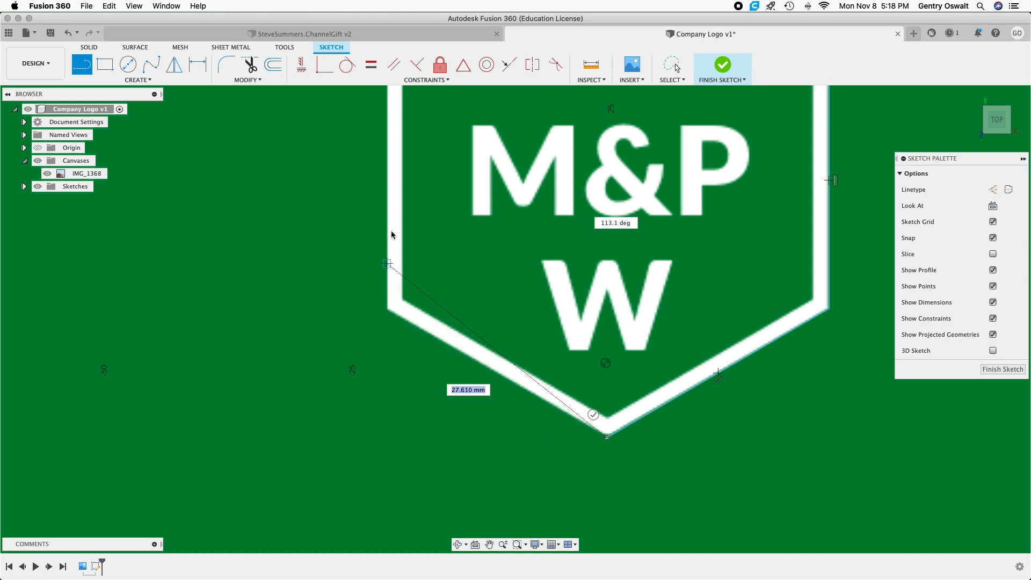
scroll(395, 223, "down", 2)
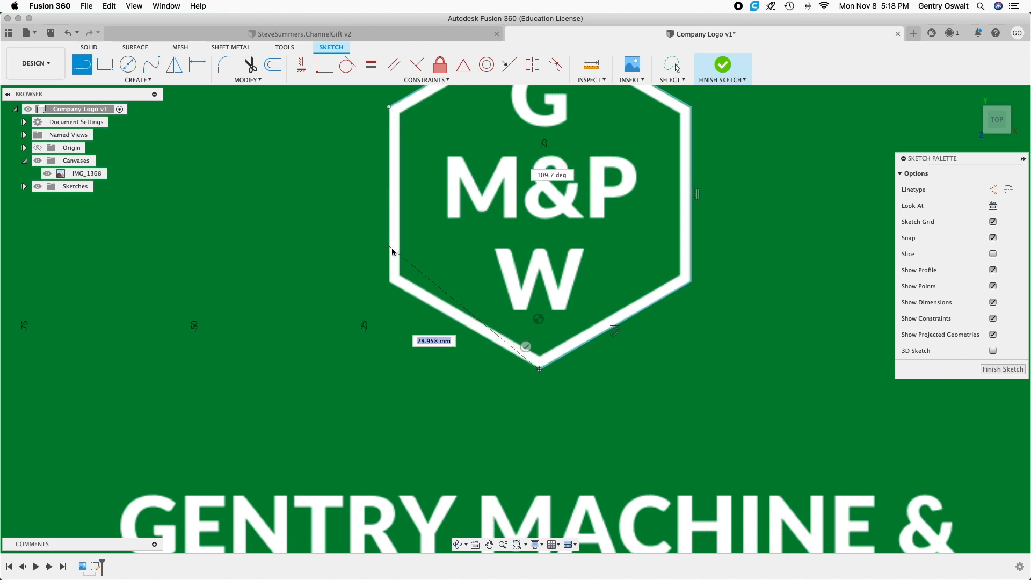
left_click(391, 281)
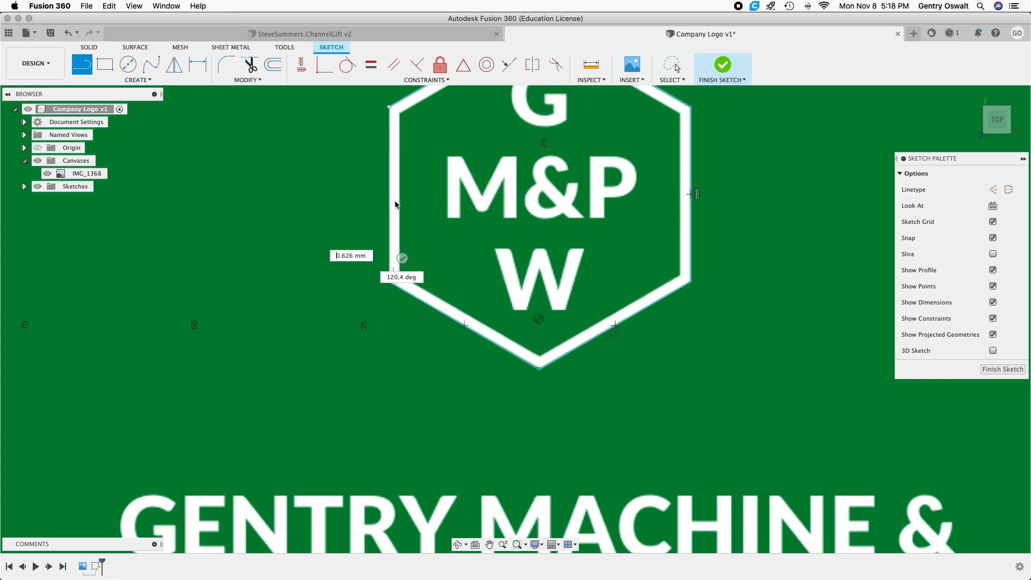
left_click(389, 107)
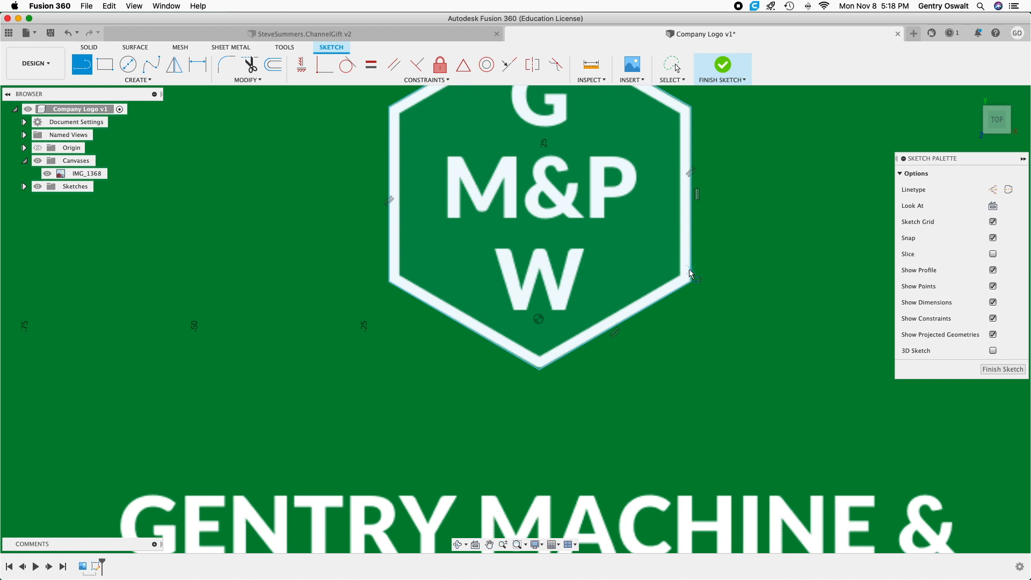
Trace the border's inner edge from the lower-right inner corner through the bottom inner apex to the lower-left inner corner, starting about 23.9 mm long.
scroll(682, 278, "up", 6)
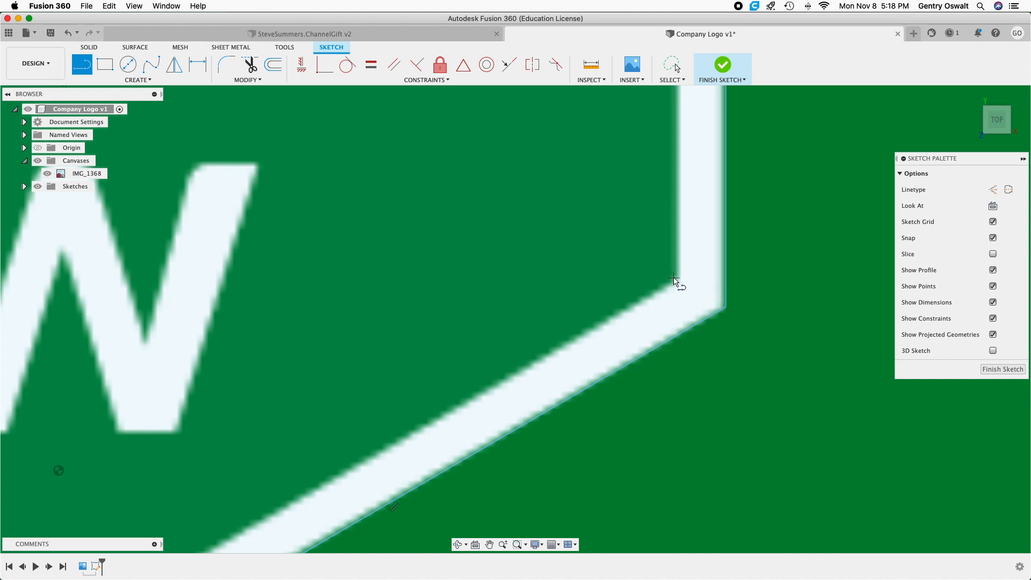
left_click(675, 278)
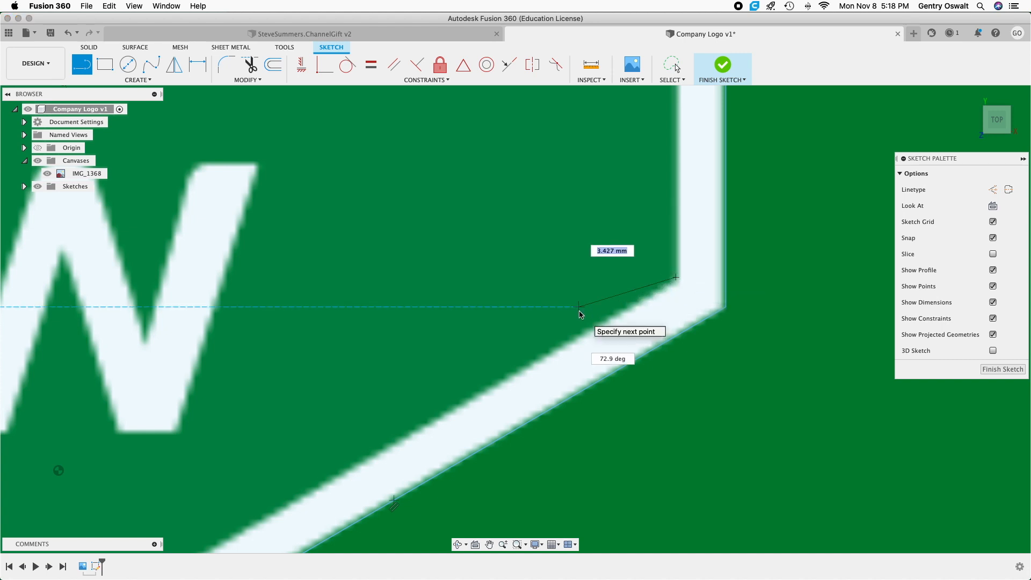
scroll(580, 314, "down", 5)
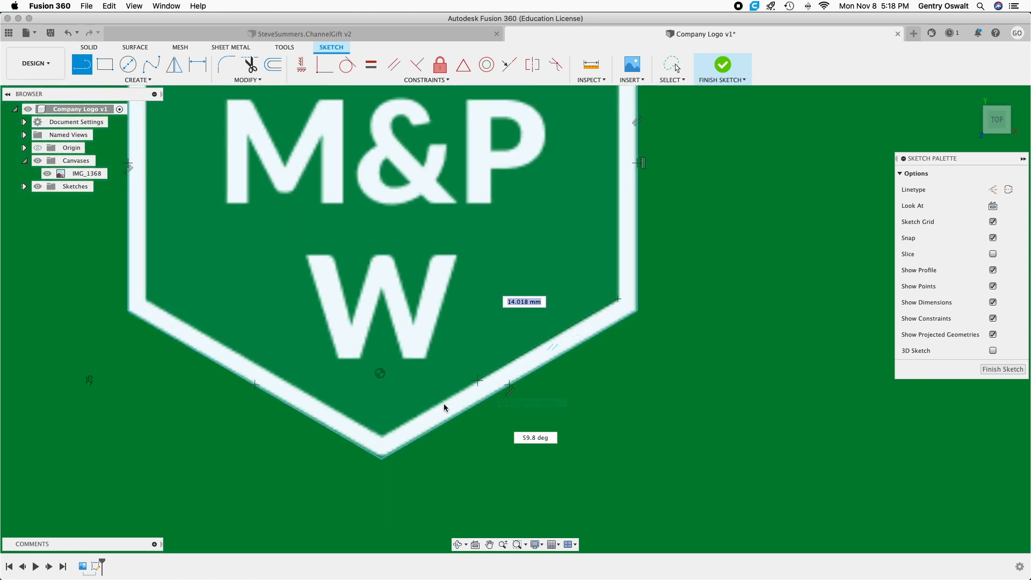
left_click(381, 434)
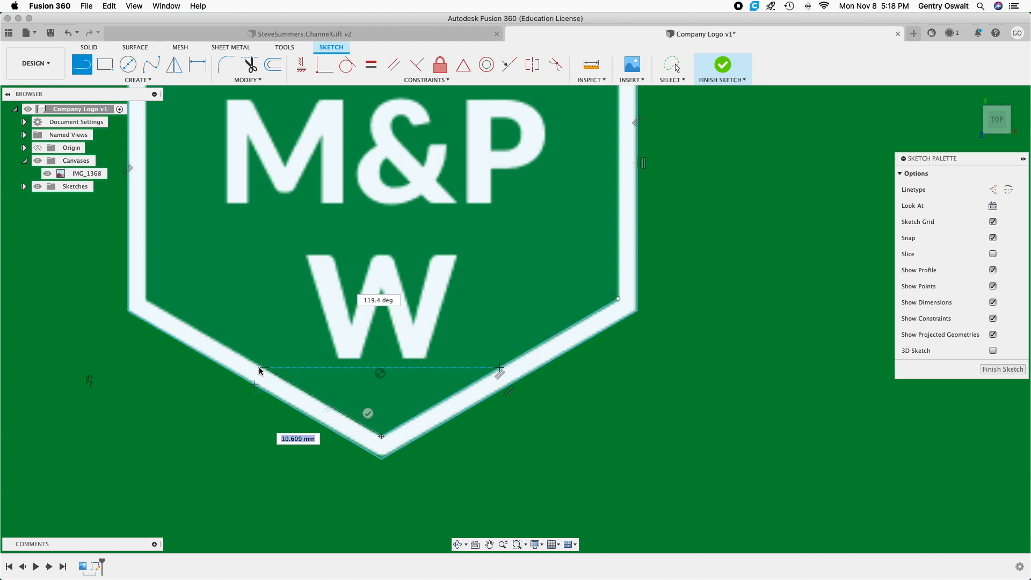
left_click(148, 301)
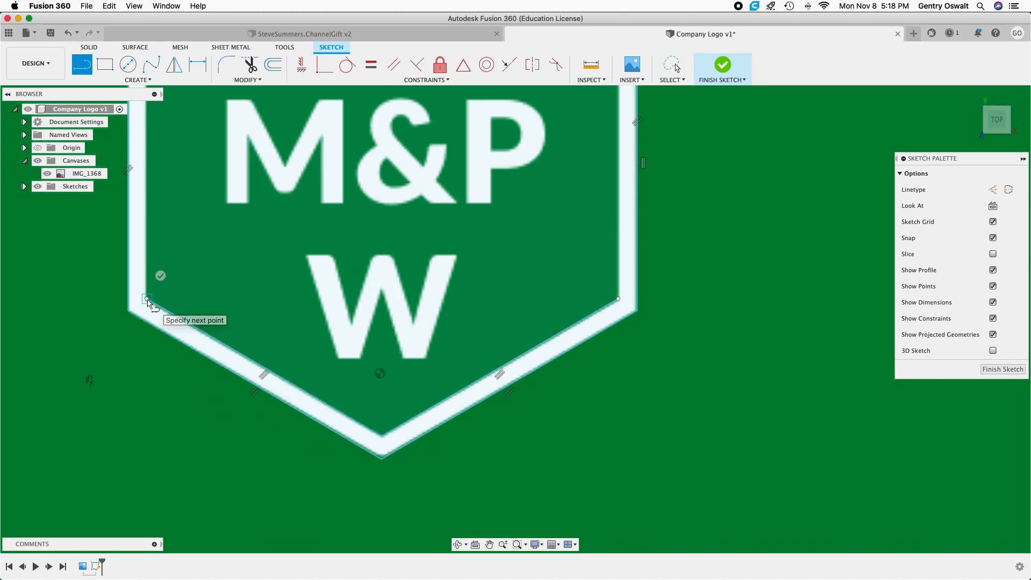
Continue the inner outline up the left side, about 23.5 mm, and along the upper-left side to the top inner apex, about 23.7 mm.
scroll(147, 300, "down", 4)
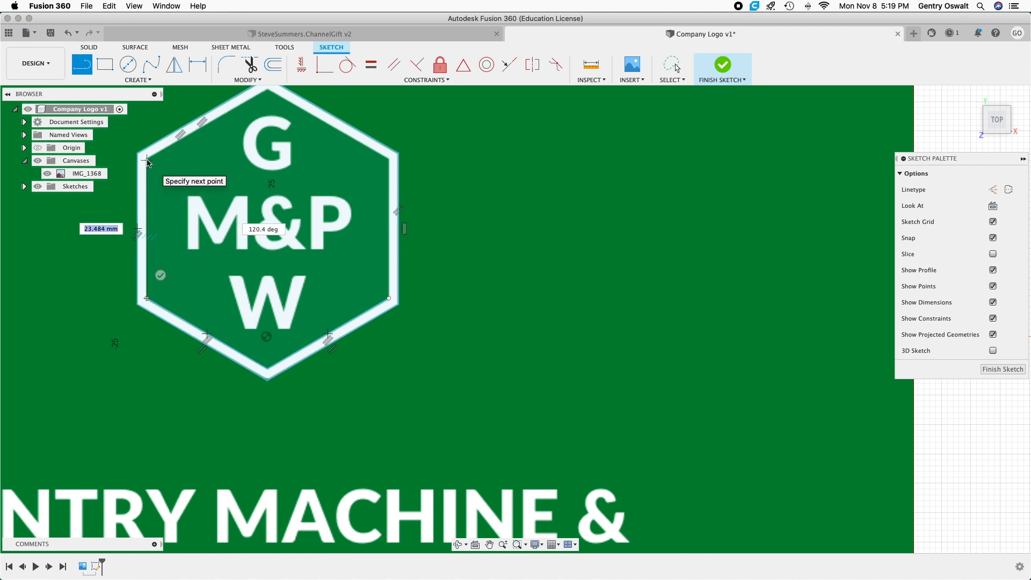
scroll(145, 161, "up", 5)
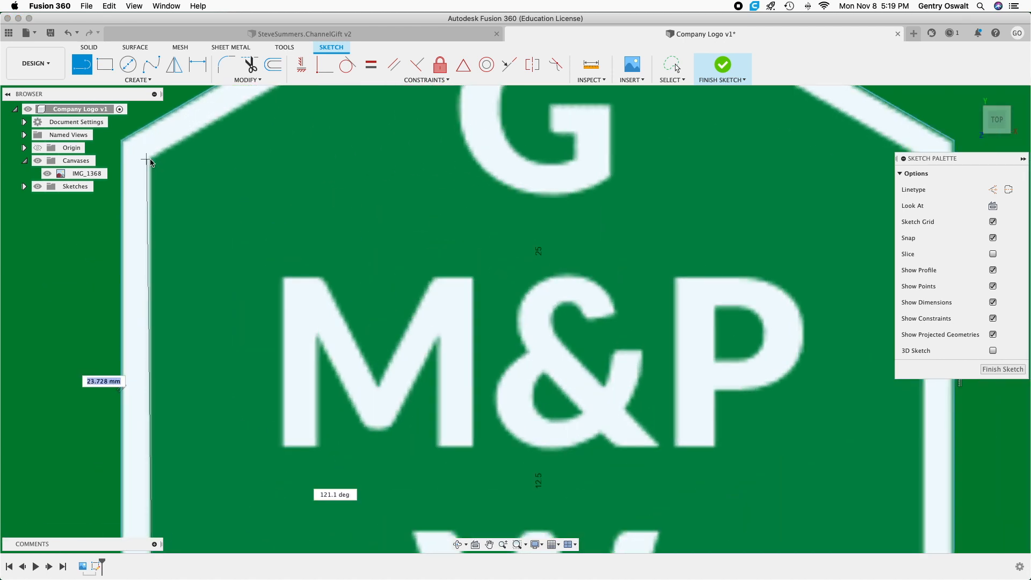
scroll(152, 162, "up", 4)
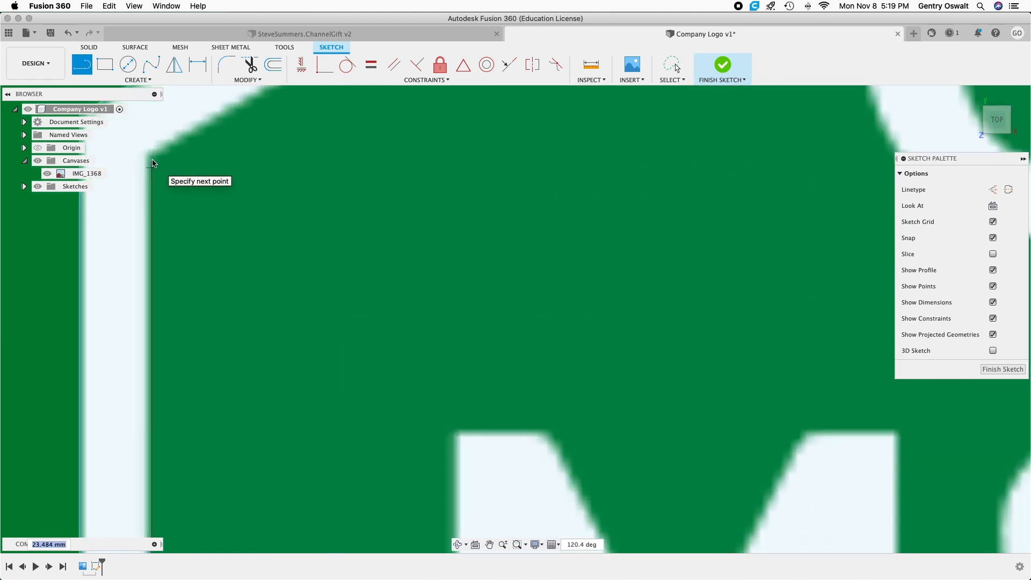
left_click(152, 158)
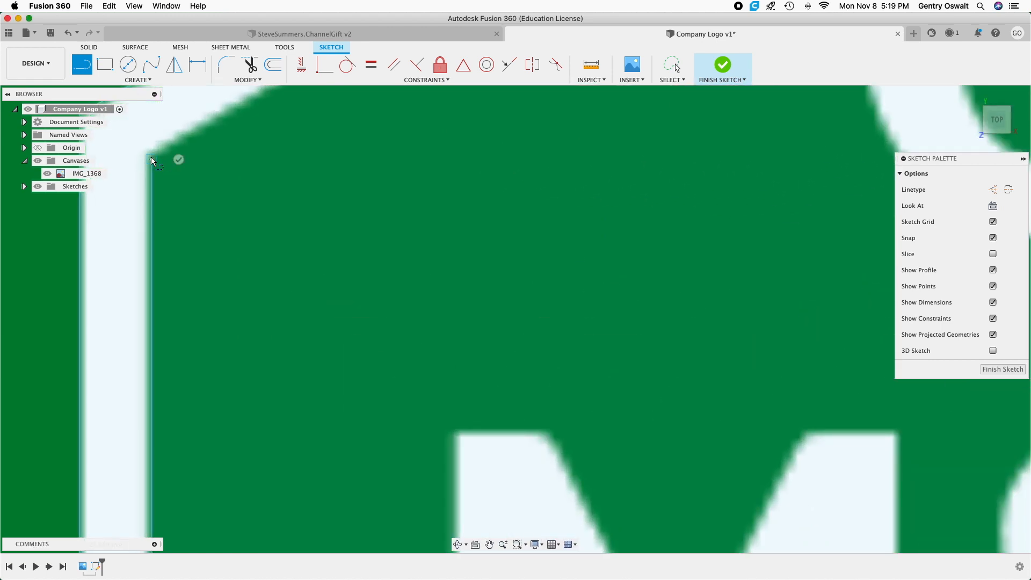
scroll(153, 156, "down", 6)
scroll(153, 156, "down", 2)
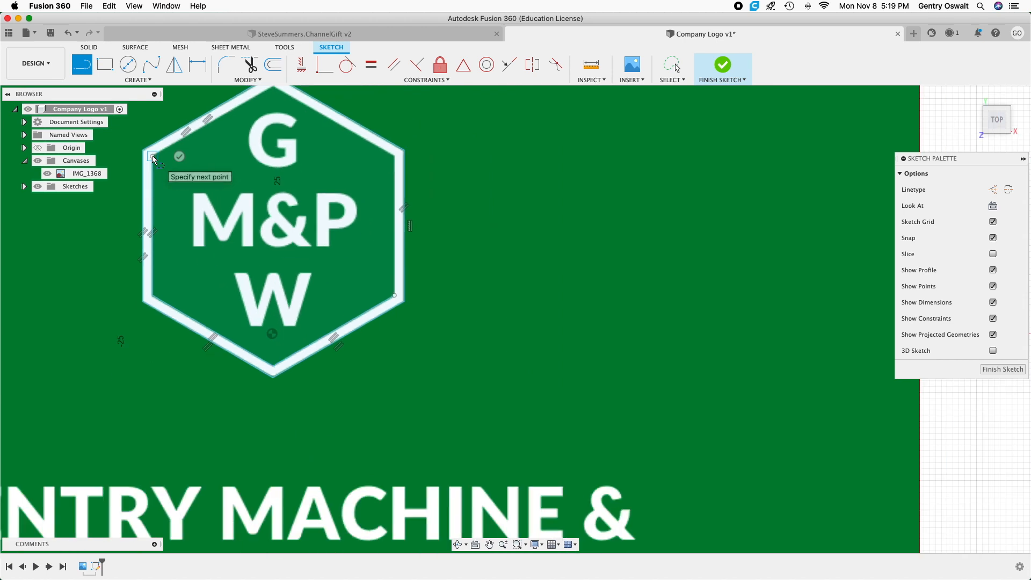
scroll(273, 90, "down", 2)
scroll(272, 89, "up", 4)
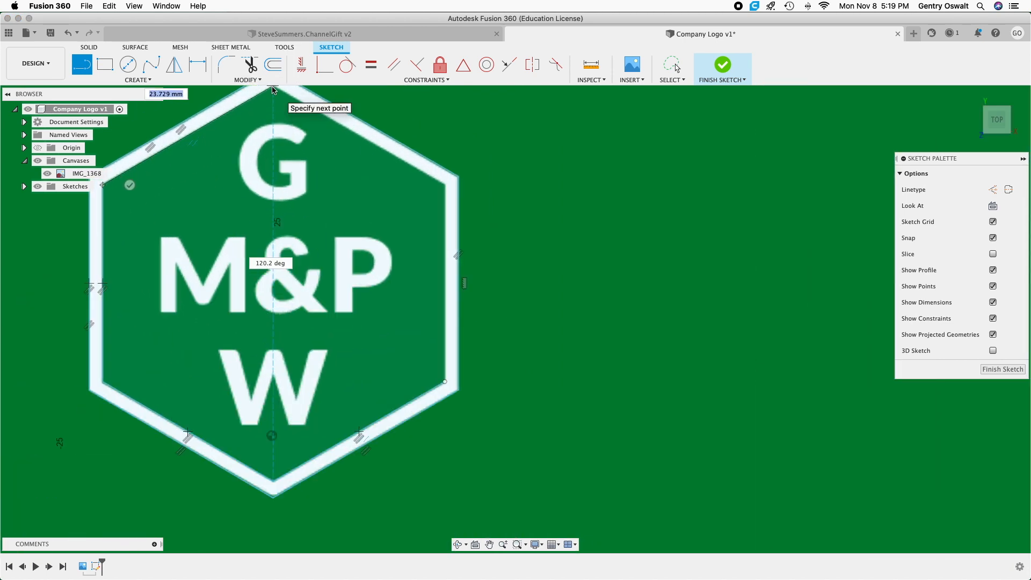
left_click(275, 86)
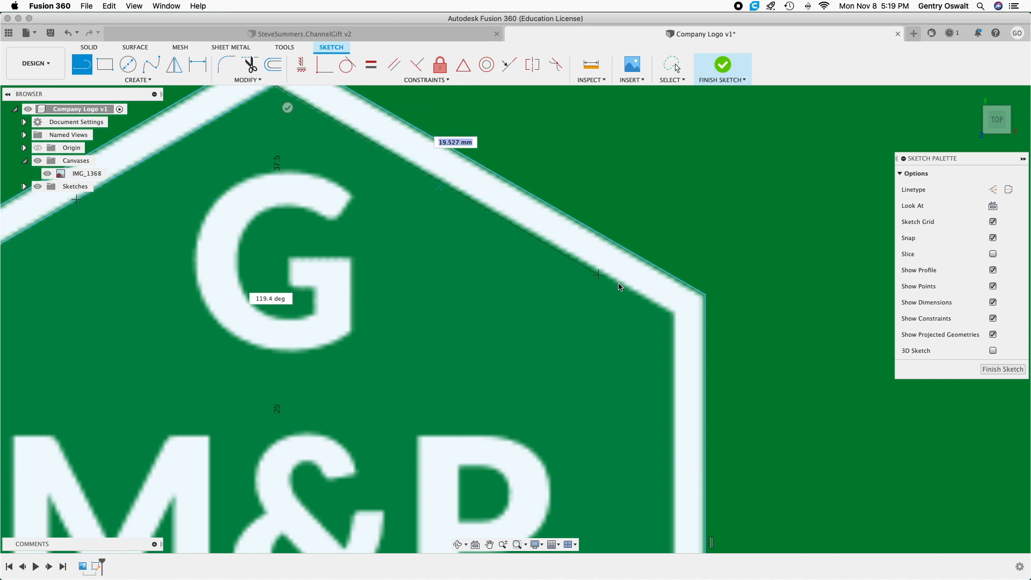
Try to trace the inner hexagon's upper-right side with a line about 23.6 mm long from the top inner apex.
left_click(666, 314)
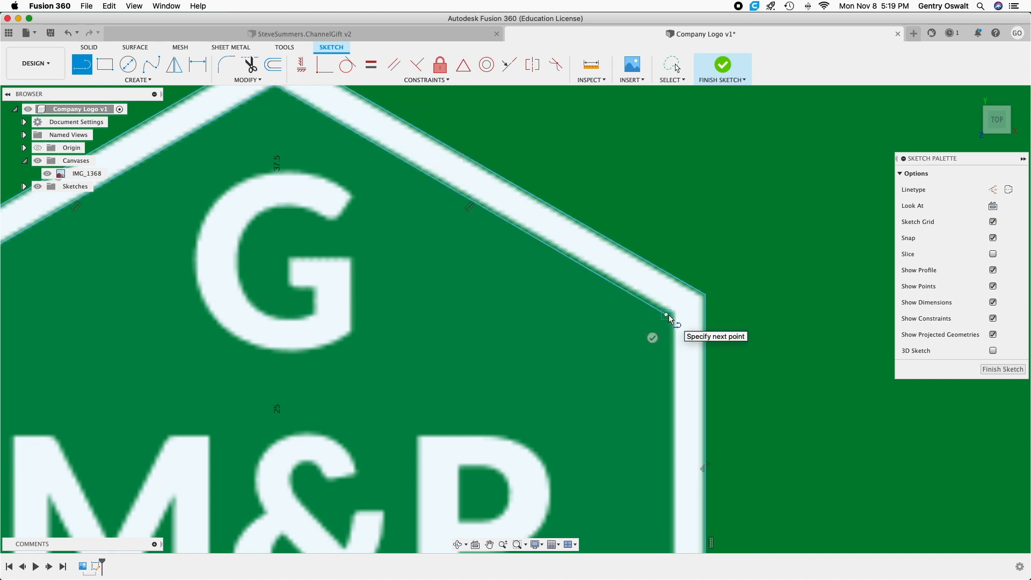
scroll(669, 346, "down", 5)
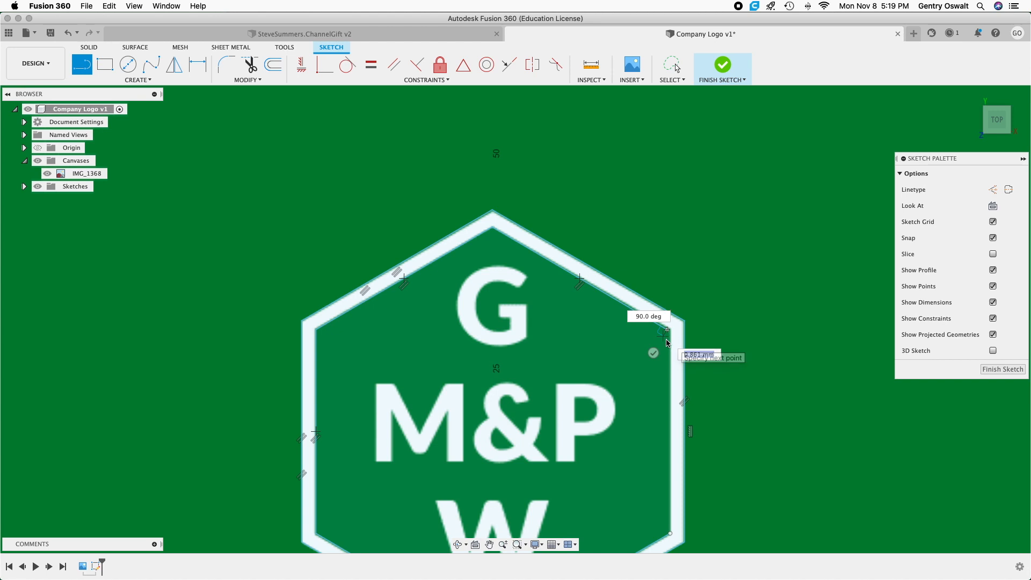
right_click(652, 347)
left_click(628, 347)
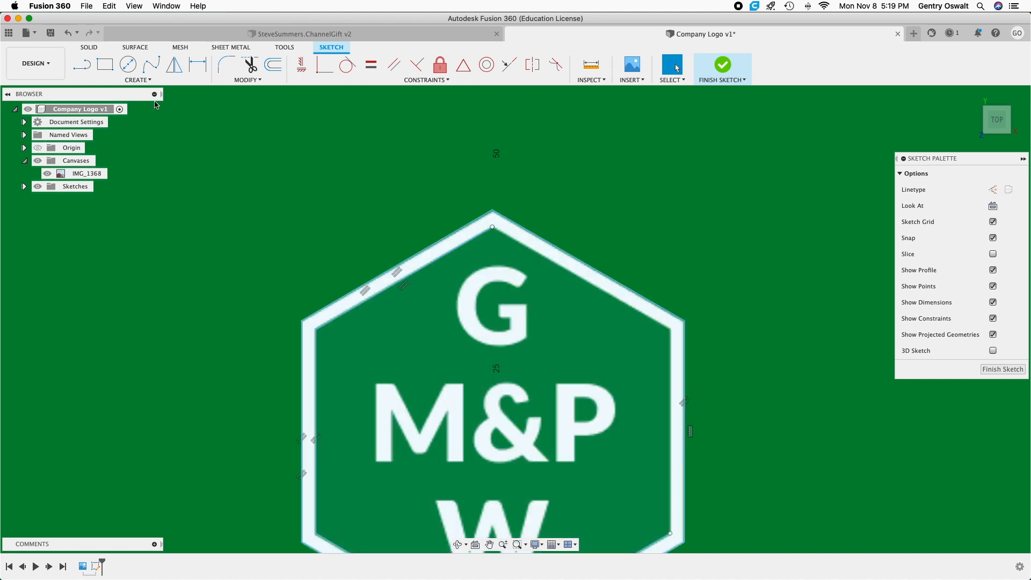
Trace the inner hexagon's upper-right side, about 24 mm, and its right side down to the lower-right inner corner, closing the inner outline.
left_click(81, 65)
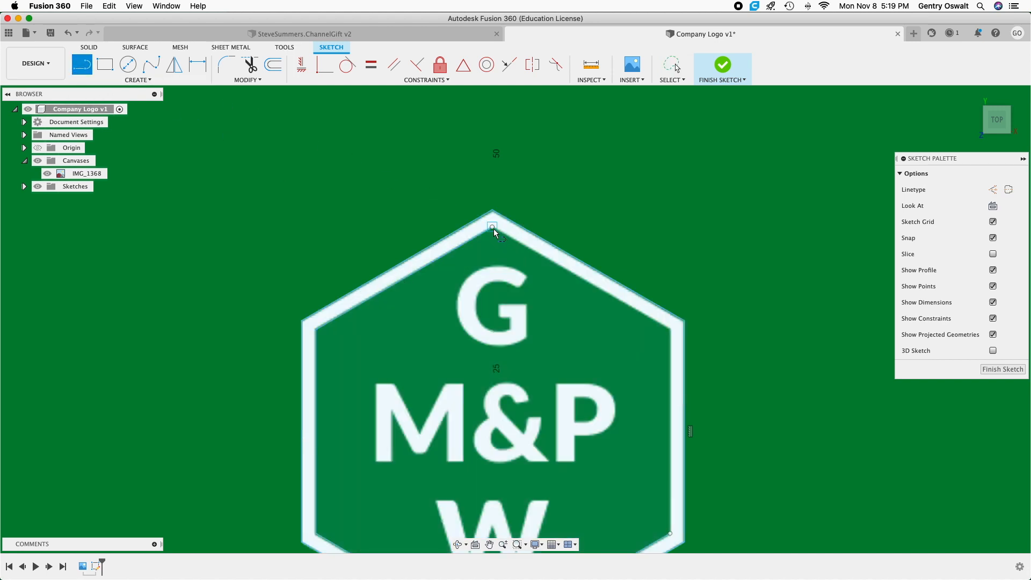
left_click(493, 228)
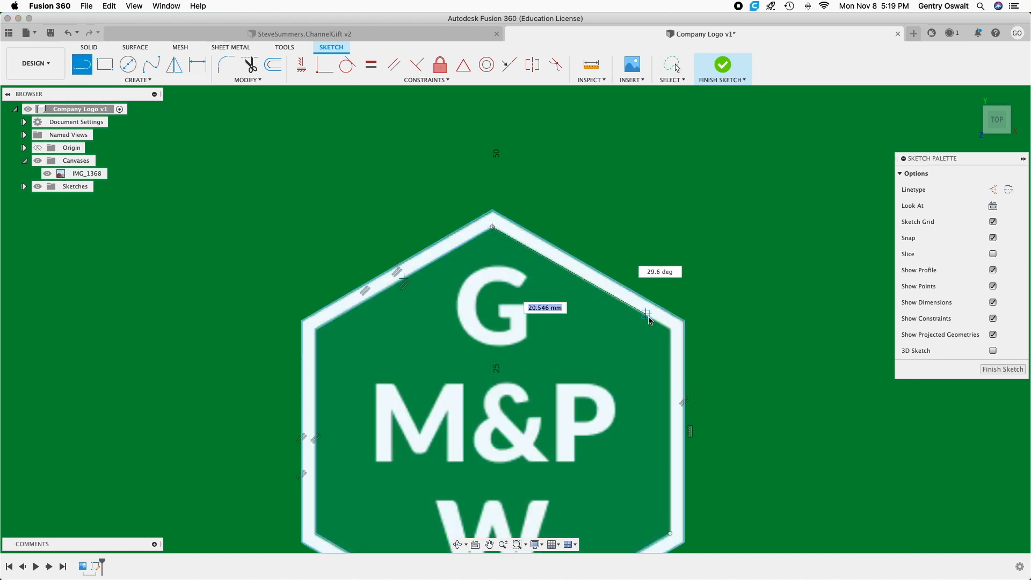
scroll(670, 332, "up", 2)
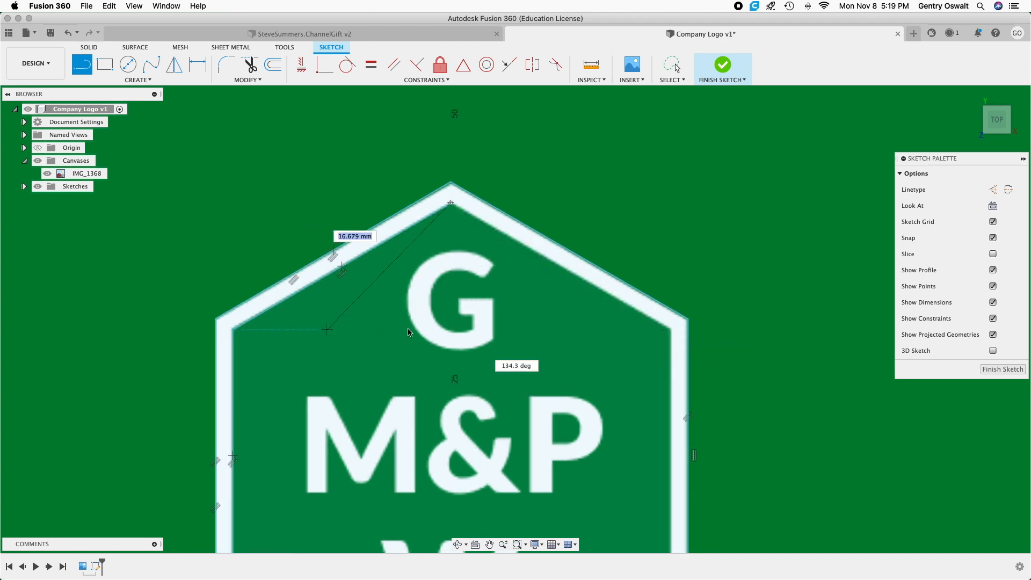
left_click(670, 329)
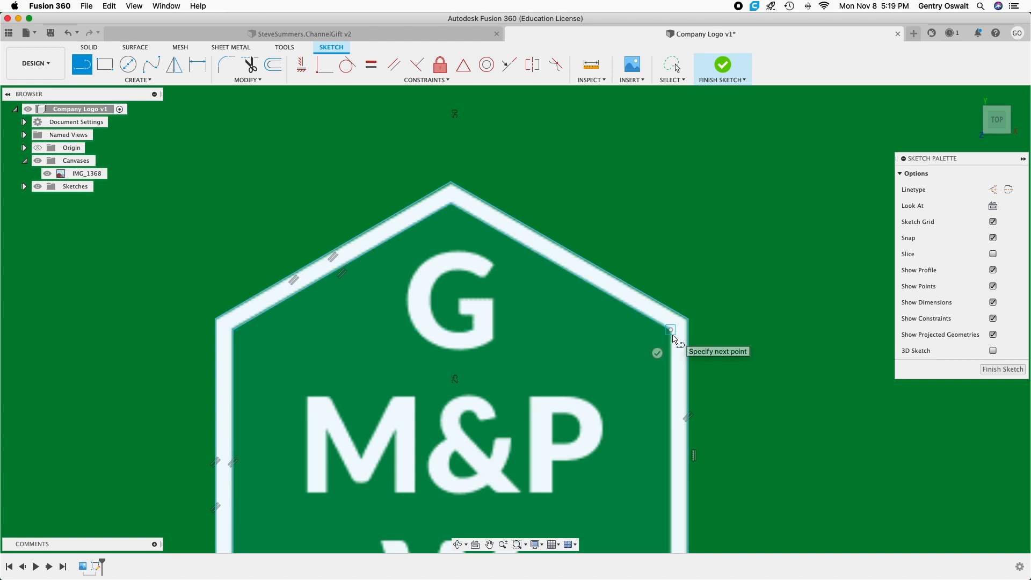
scroll(672, 405, "up", 2)
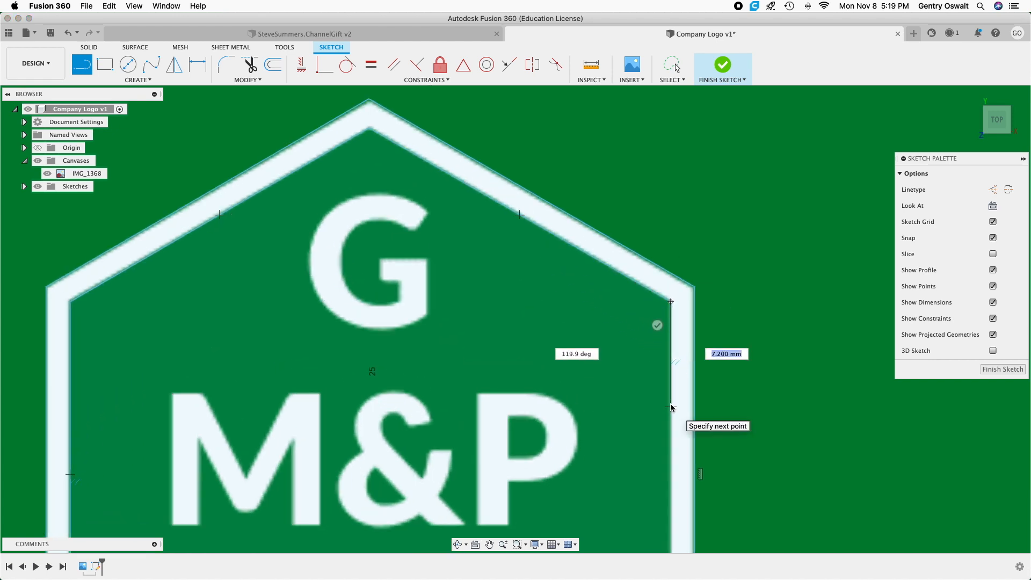
scroll(671, 407, "down", 5)
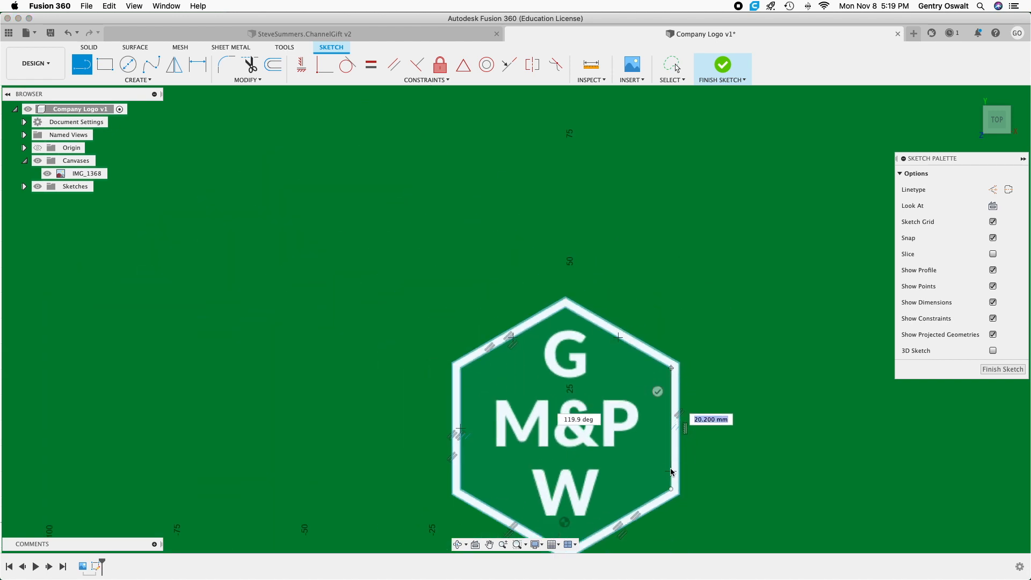
left_click(671, 489)
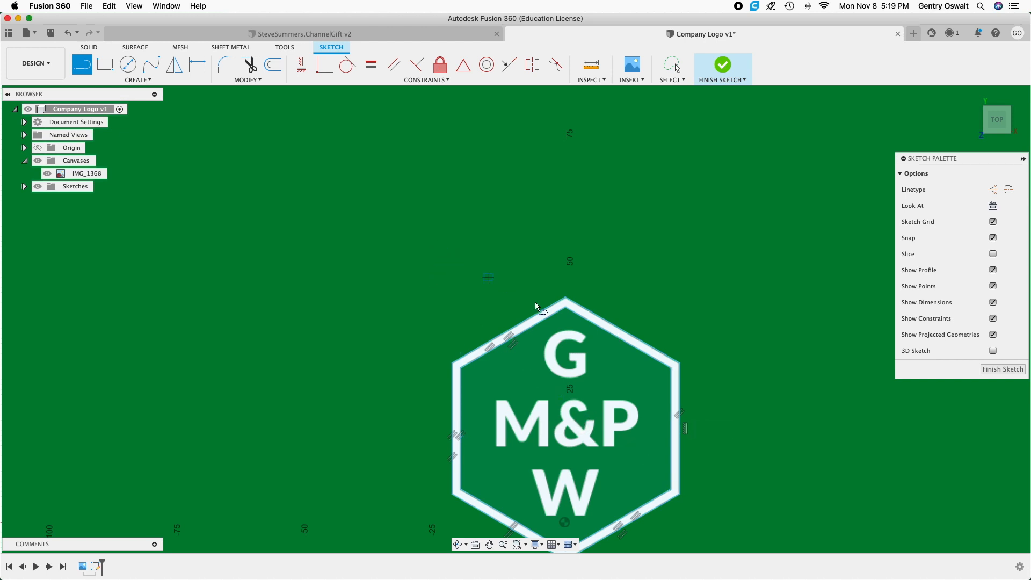
scroll(579, 276, "up", 3)
scroll(569, 409, "up", 5)
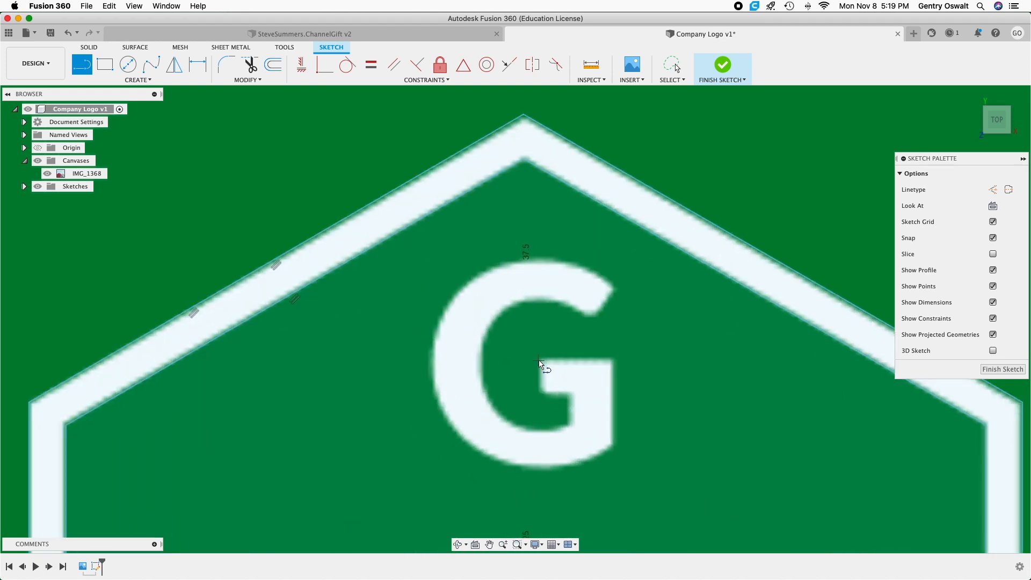
left_click(539, 358)
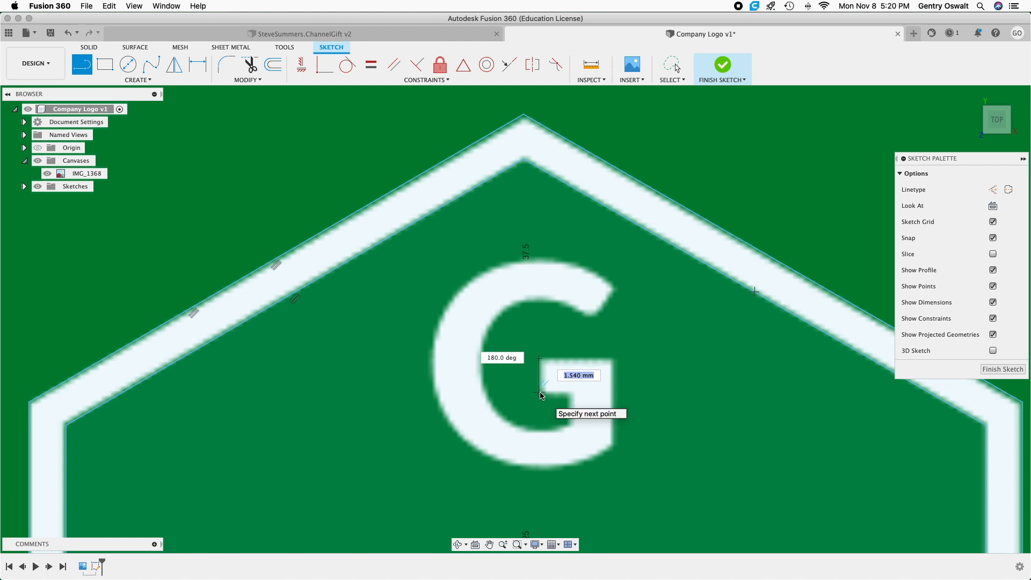
left_click(541, 393)
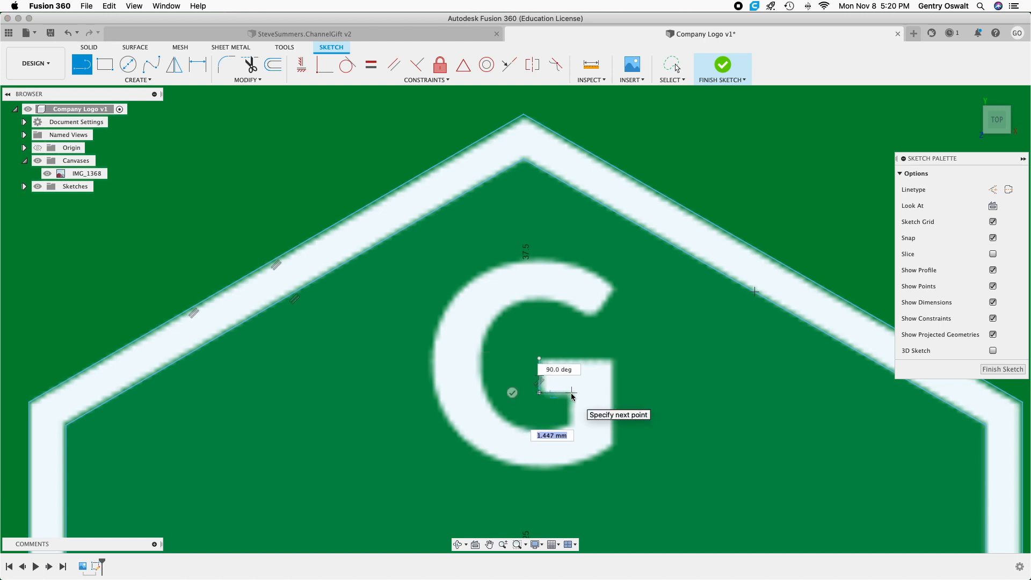
right_click(523, 361)
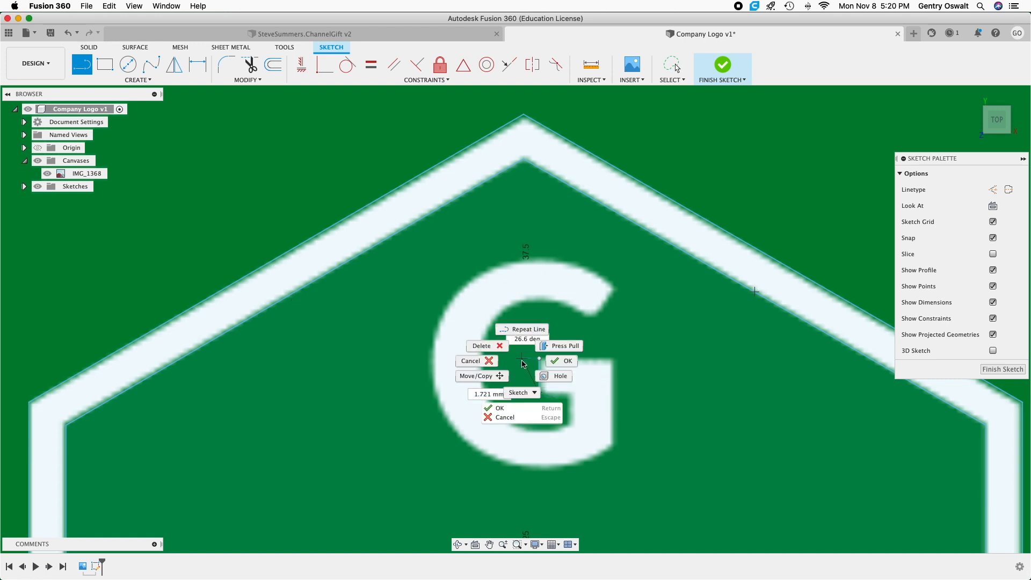
left_click(471, 361)
left_click(540, 375)
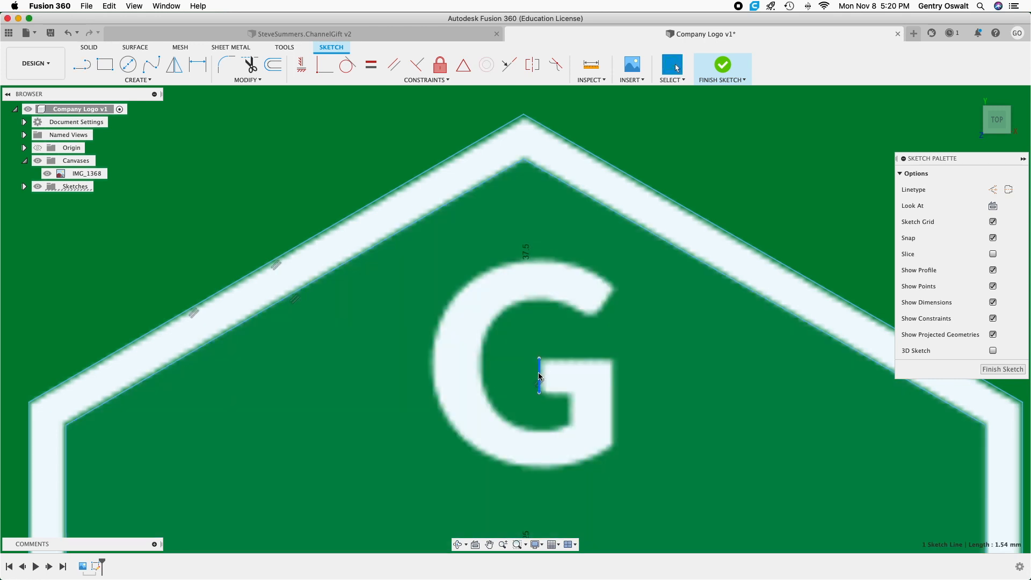
key("Delete")
scroll(542, 367, "down", 6)
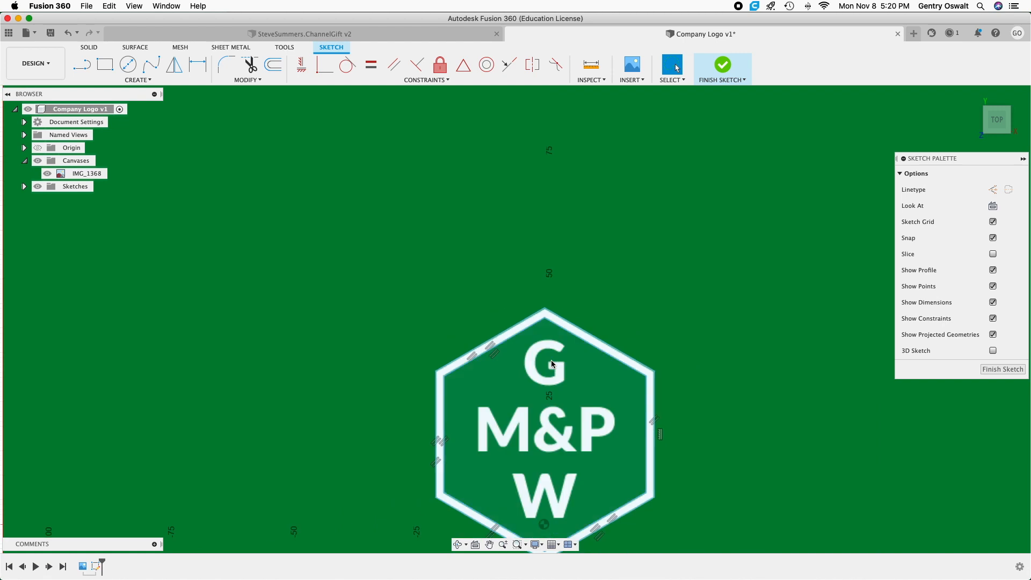
Trace the slanted end of the letter G's upper arm with a single line about 1.7 mm long.
scroll(551, 360, "up", 5)
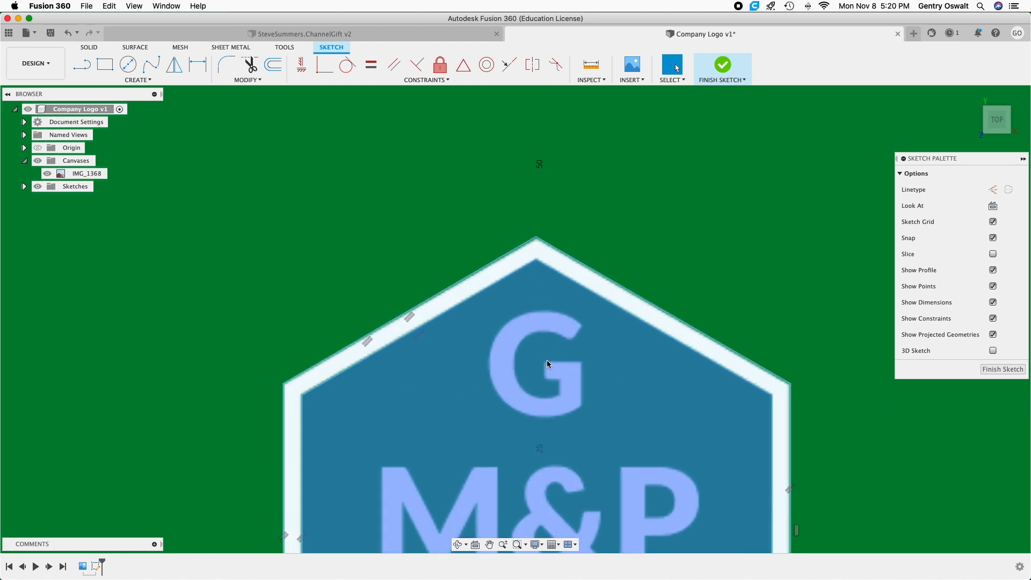
left_click(87, 65)
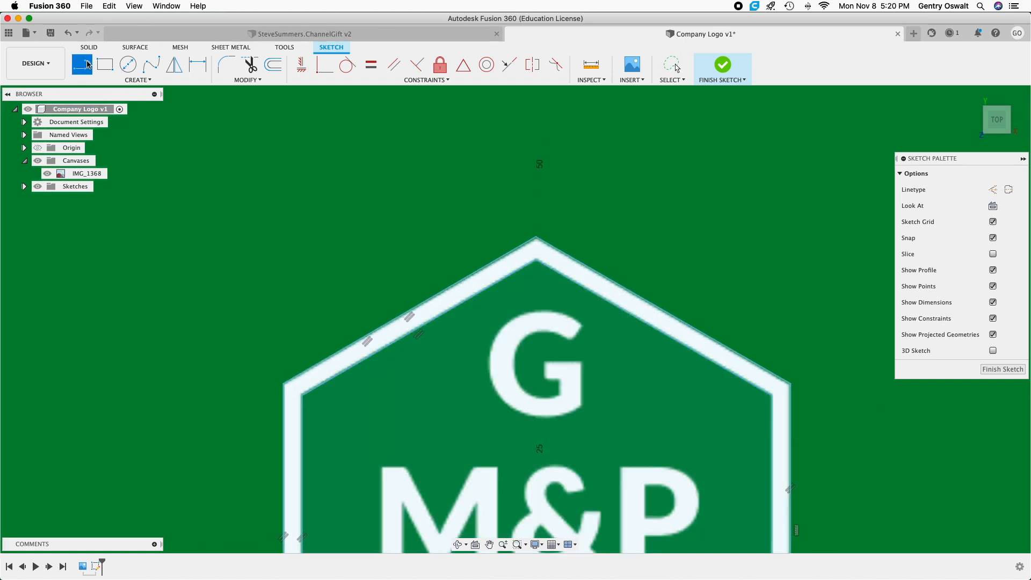
scroll(582, 324, "up", 3)
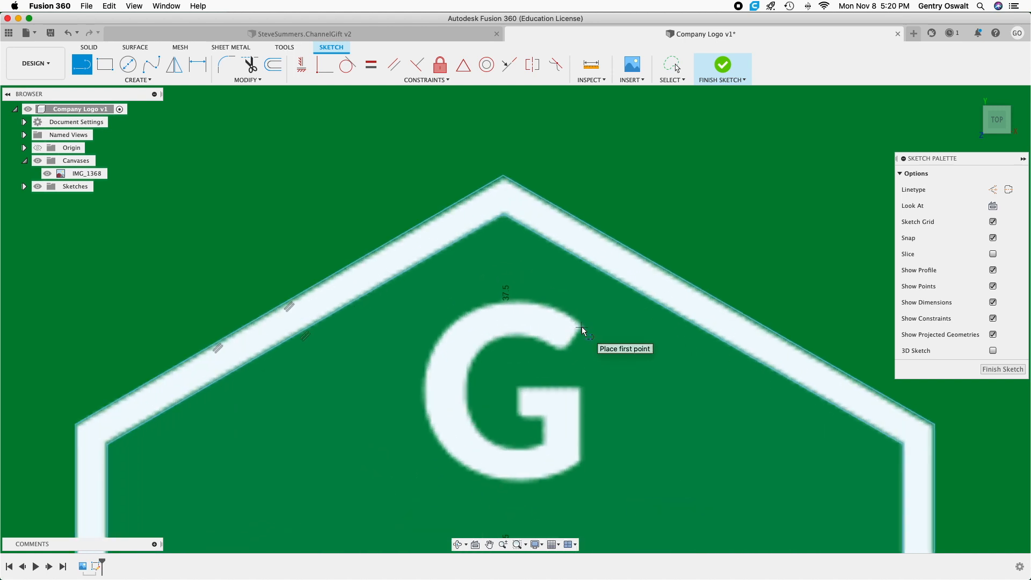
left_click(580, 329)
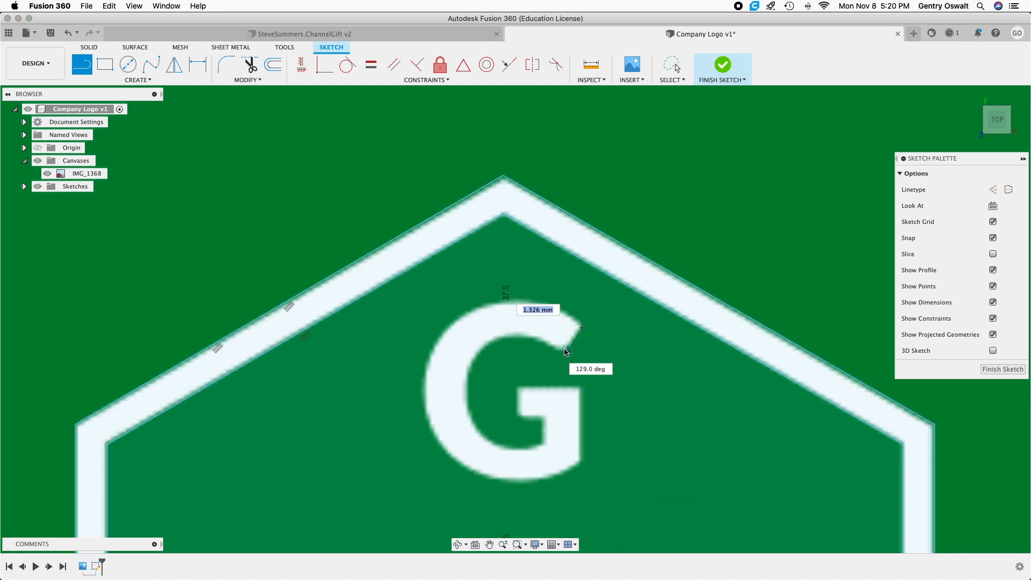
scroll(564, 355, "up", 2)
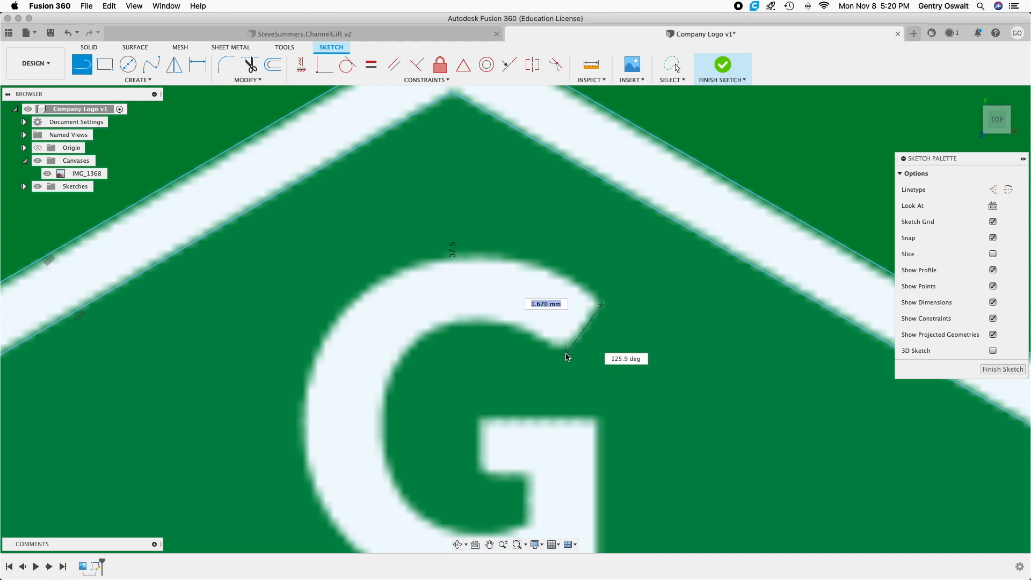
left_click(566, 354)
key("Escape")
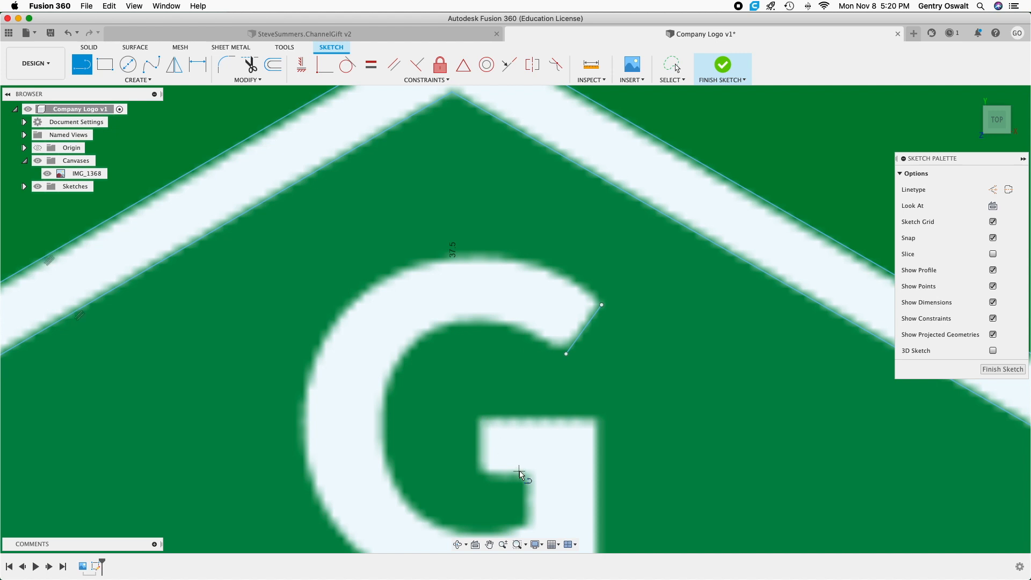
Trace the G's inner stem edge, about 1.3 mm, the crossbar's underside, about 1.4 mm, and the crossbar's left end with connected lines.
left_click(525, 524)
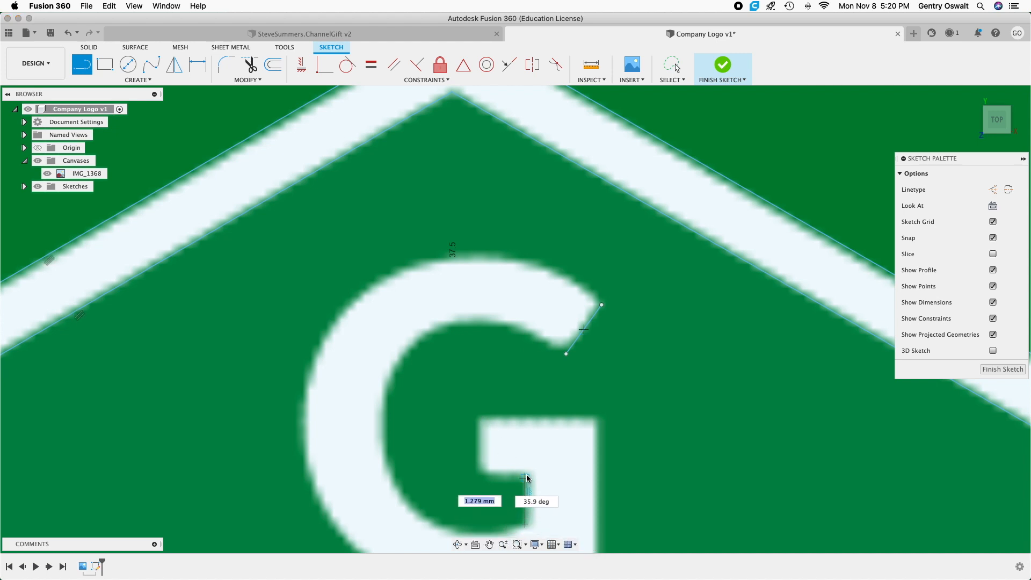
left_click(525, 478)
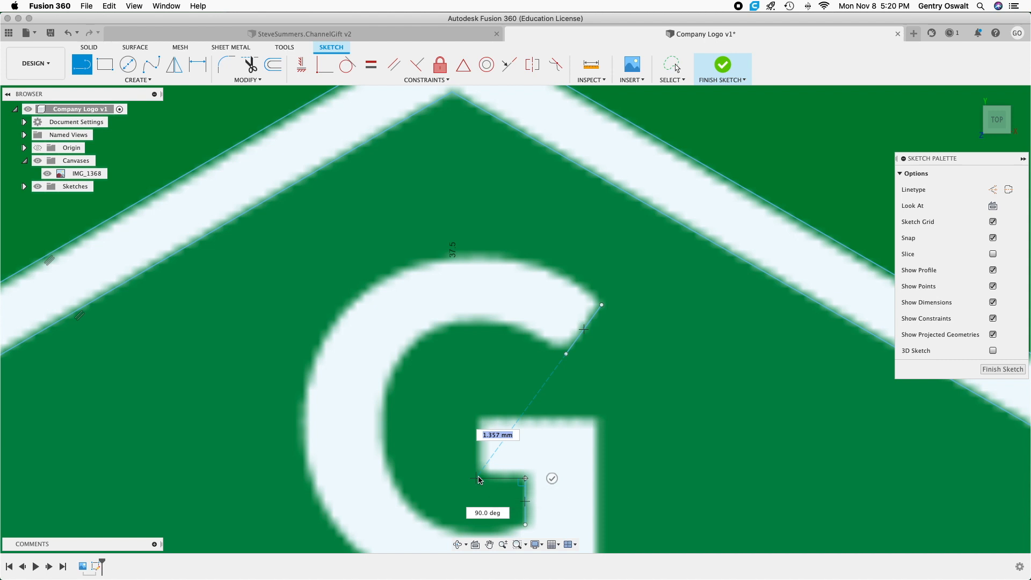
left_click(476, 478)
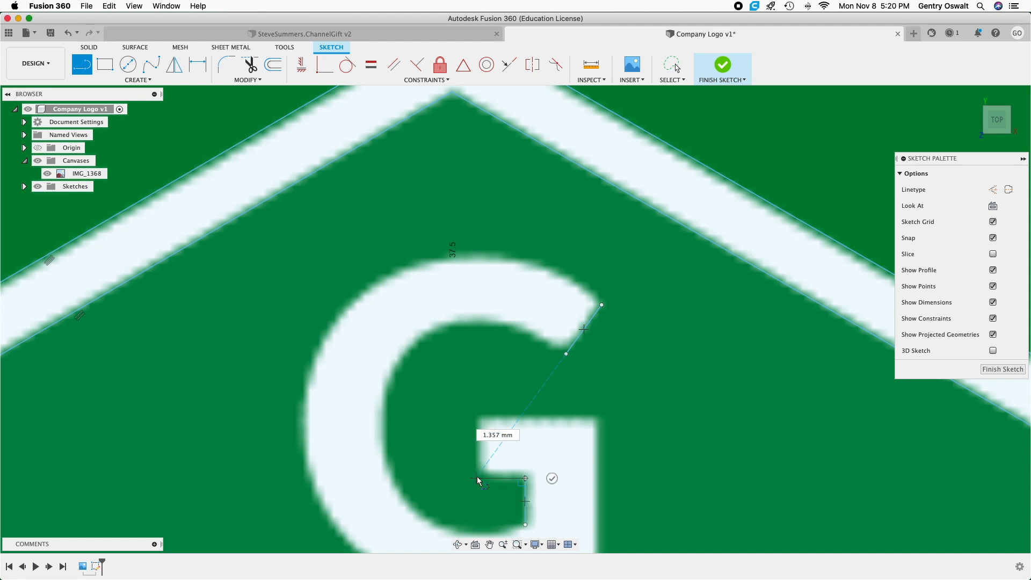
left_click(476, 416)
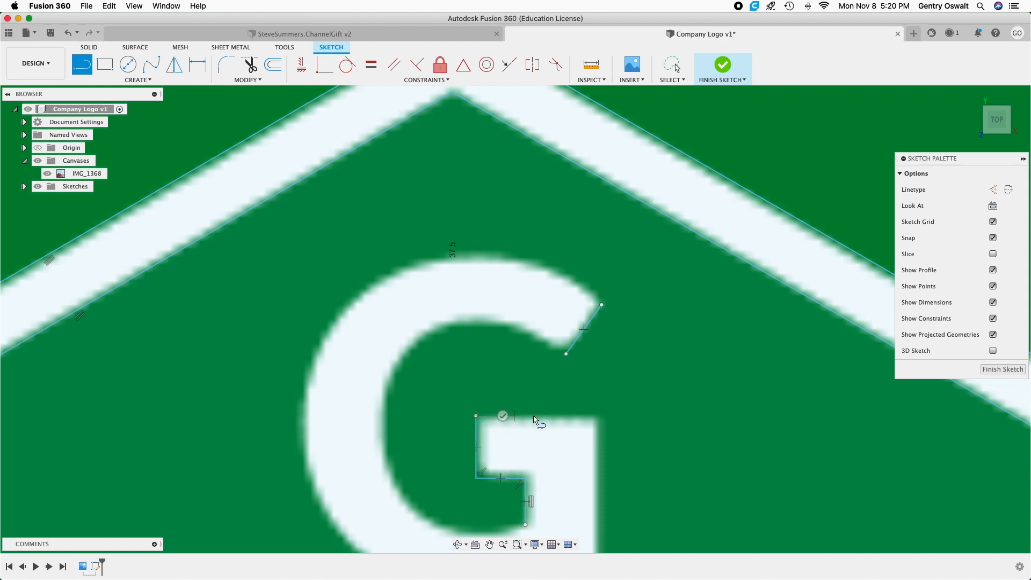
Continue along the G crossbar's top edge and down its right edge, about 3.9 mm, and end the line chain there.
left_click(597, 417)
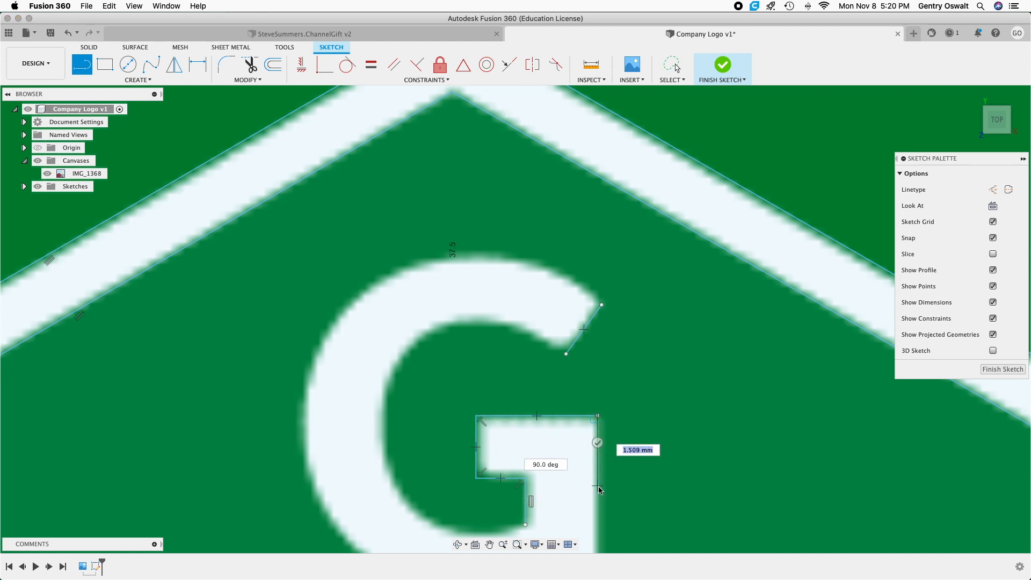
middle_click_drag(605, 474, 603, 351)
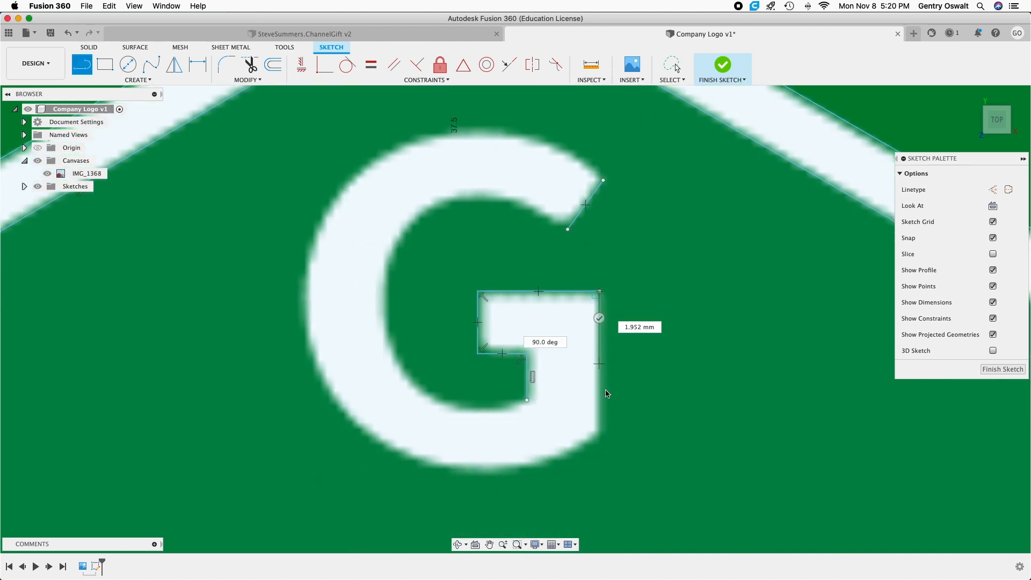
left_click(600, 433)
left_click(570, 432)
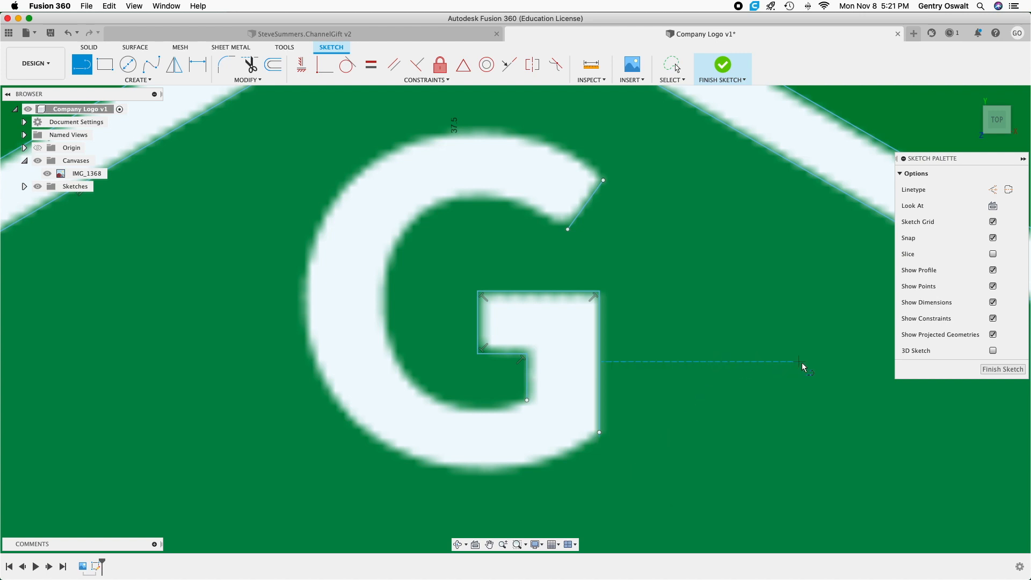
Trace the bottom edge of the letter M's left leg and its outer left edge, about 8.9 mm long.
scroll(756, 343, "down", 3)
scroll(689, 315, "down", 3)
mouse_move(702, 388)
middle_mouse_down()
mouse_move(698, 362)
mouse_move(764, 205)
mouse_move(722, 205)
middle_mouse_up()
key("l")
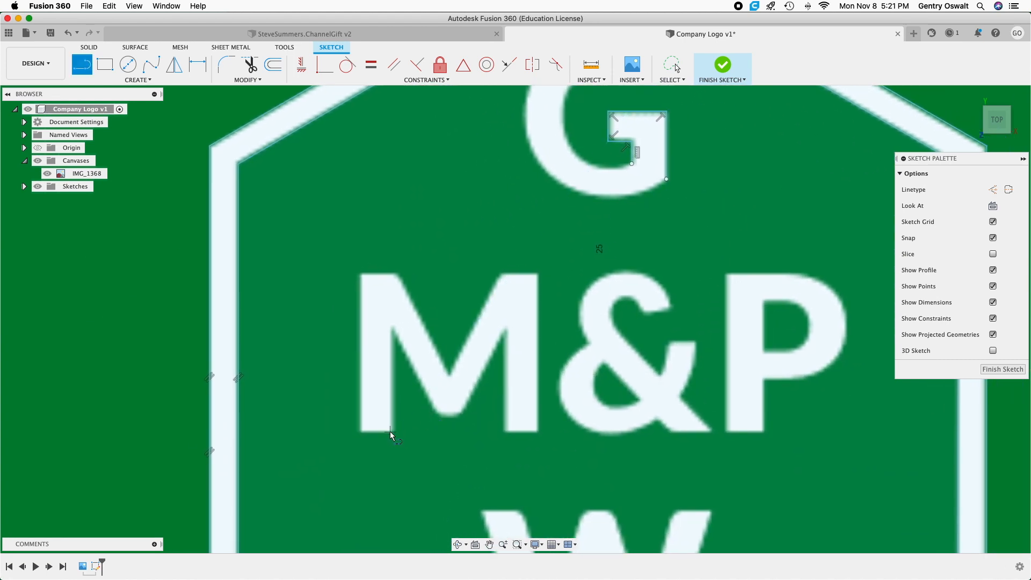
scroll(392, 430, "up", 3)
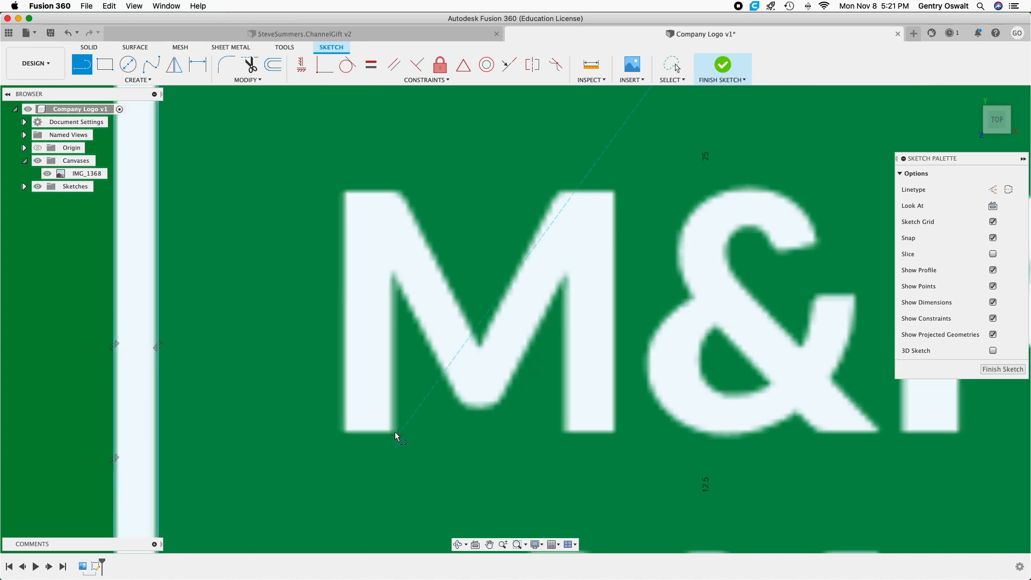
scroll(395, 431, "up", 5)
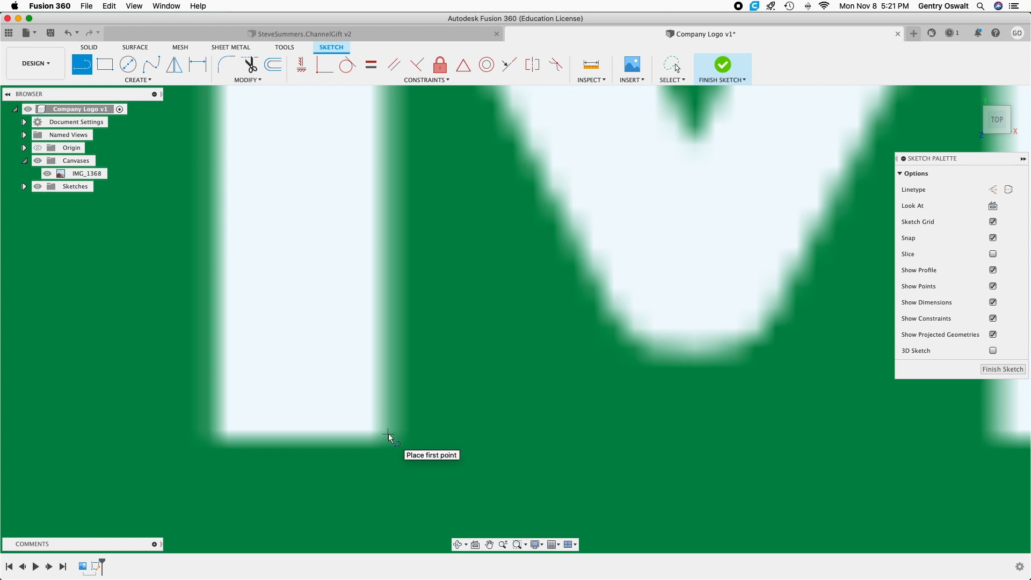
left_click(388, 434)
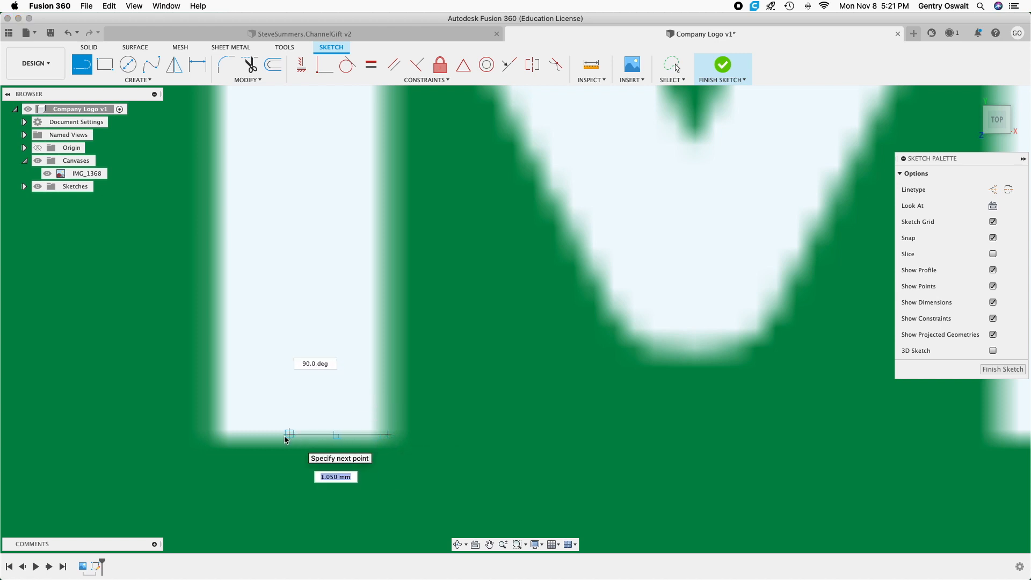
left_click(214, 434)
scroll(214, 433, "down", 8)
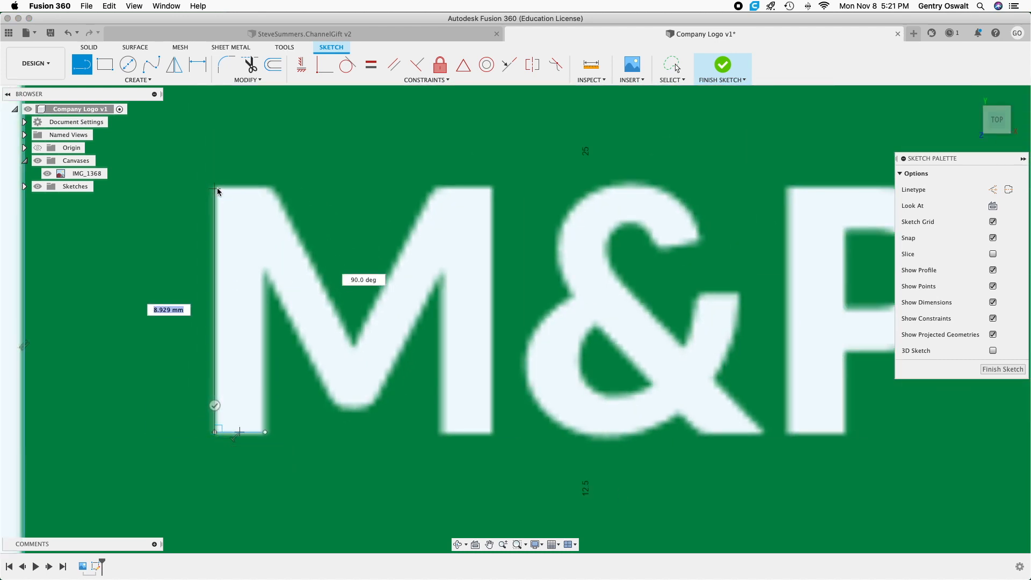
left_click(215, 185)
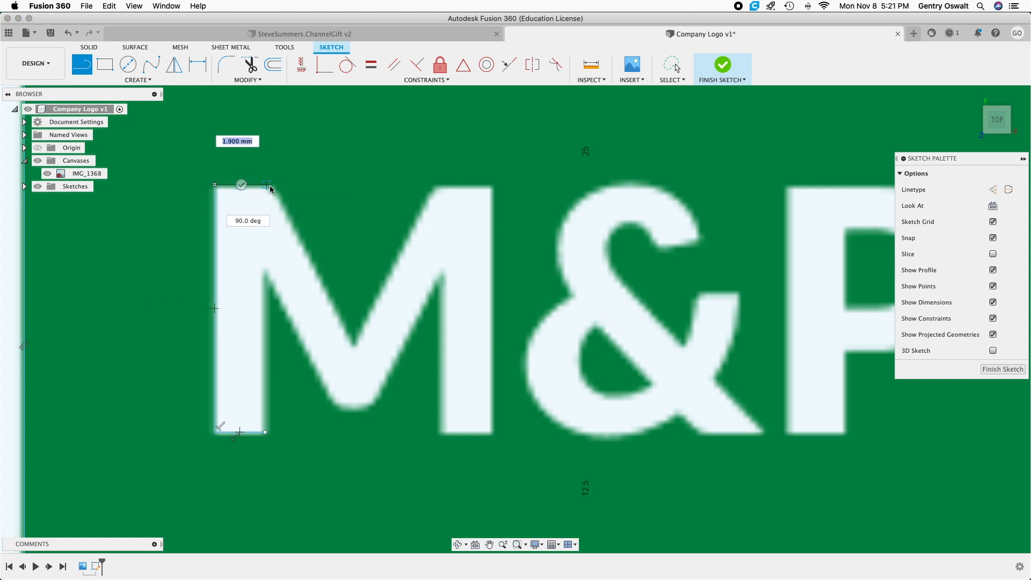
Continue the M outline along the left leg's top edge, about 1.9 mm, and around the V notch with sides about 6.7 and 6.6 mm.
left_click(270, 185)
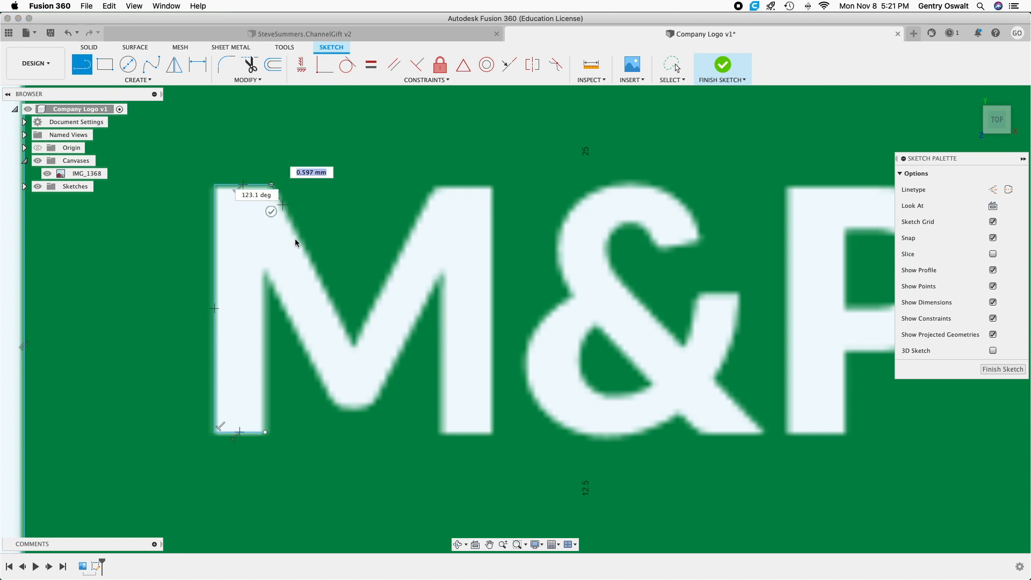
left_click(354, 345)
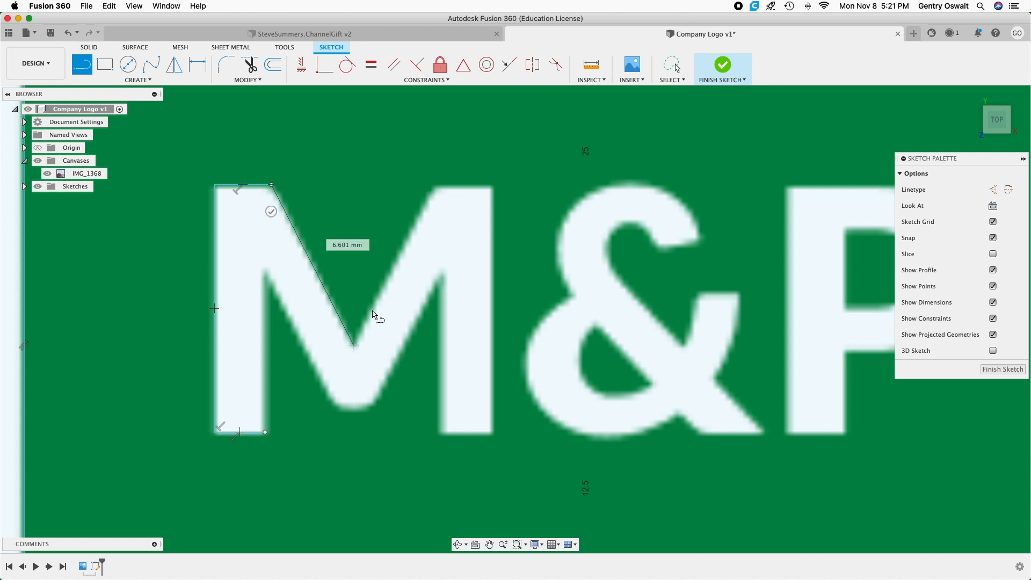
left_click(435, 185)
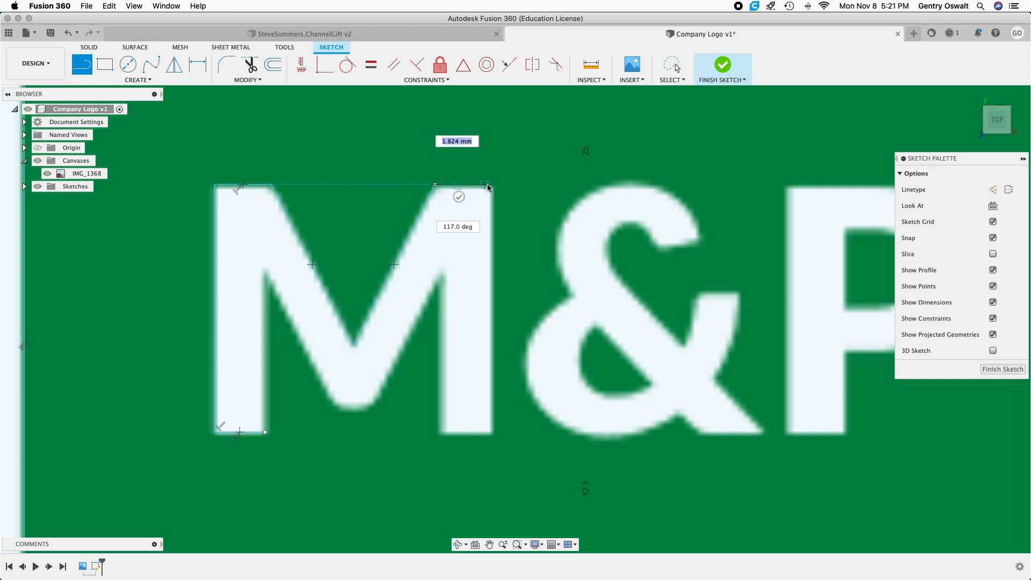
Trace the M's right leg along its top edge, outer edge about 9.1 mm, bottom edge, and inner edge about 5.6 mm.
left_click(493, 185)
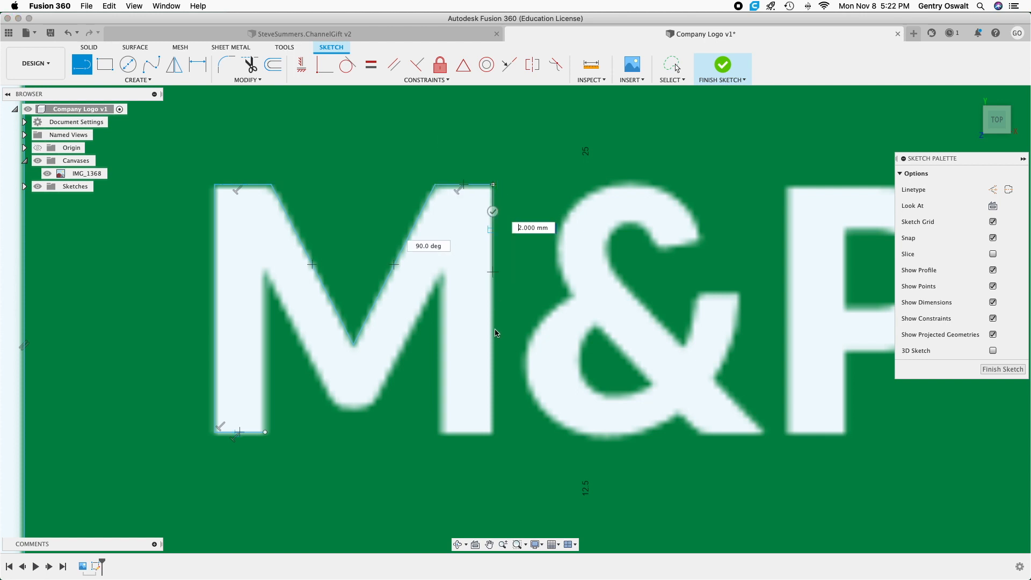
left_click(493, 432)
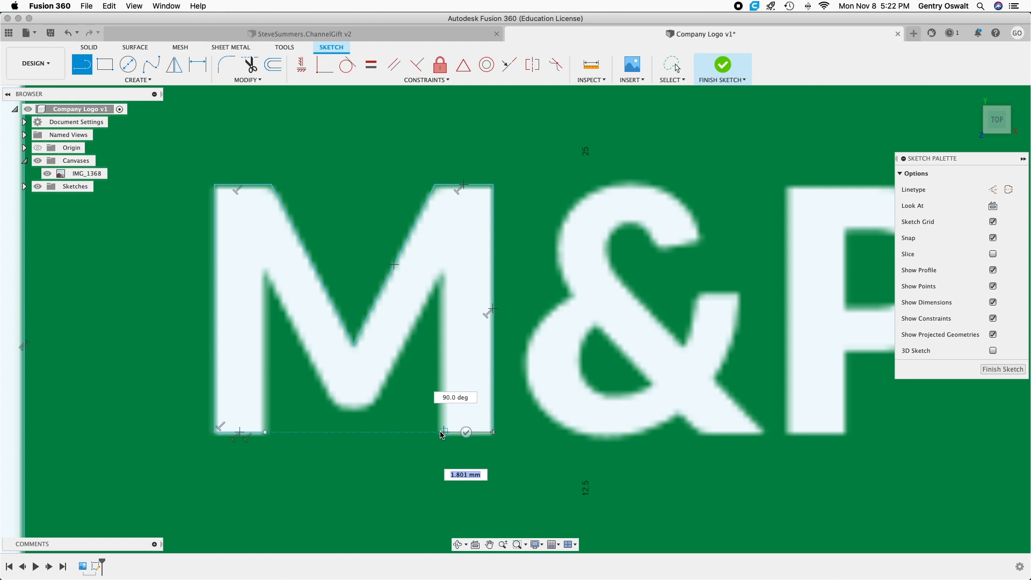
left_click(440, 432)
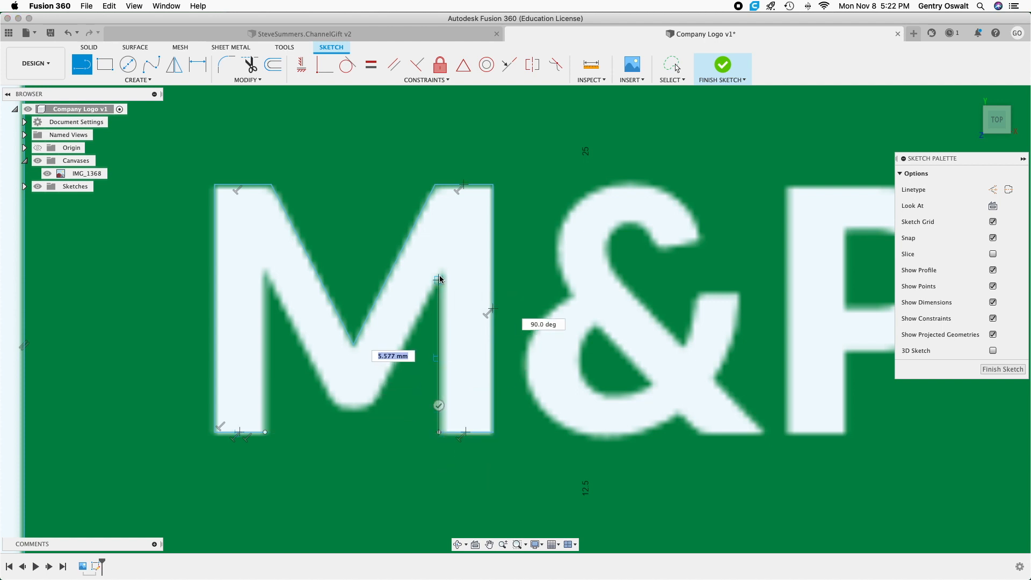
left_click(439, 278)
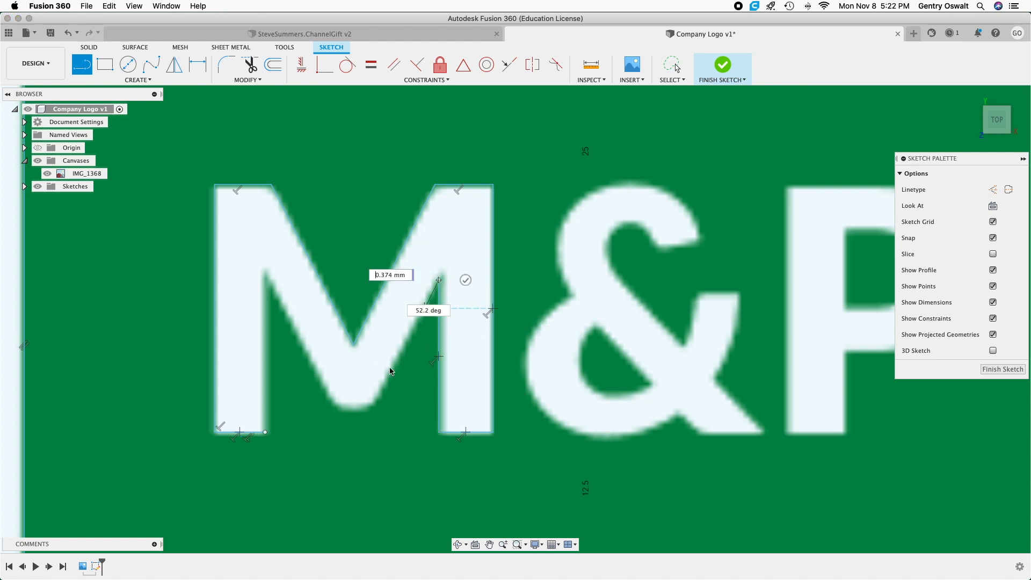
Trace the underside of the M's V with a base about 1.2 mm wide, and close the outline along the left leg's inner edge.
left_click(372, 409)
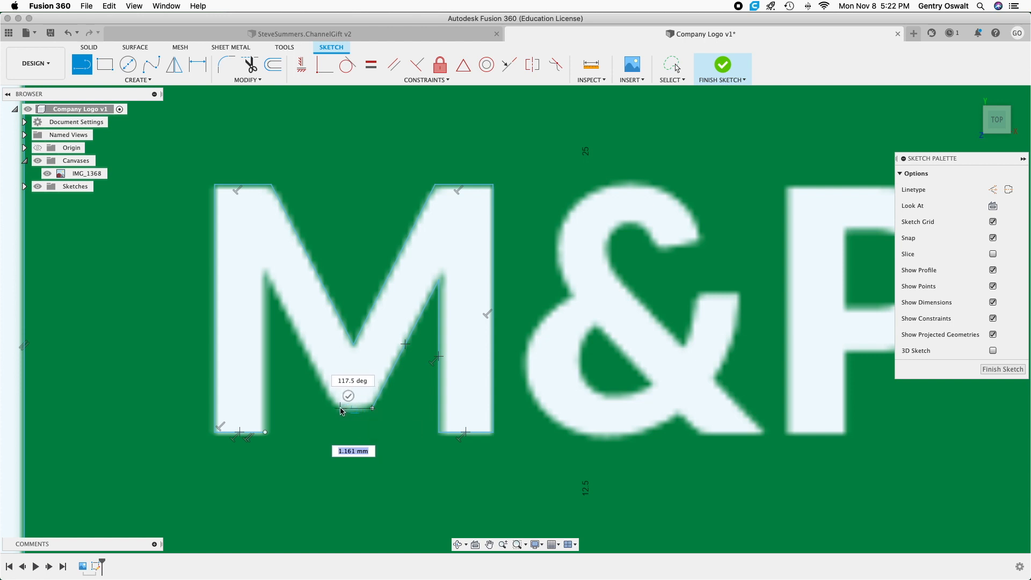
left_click(340, 409)
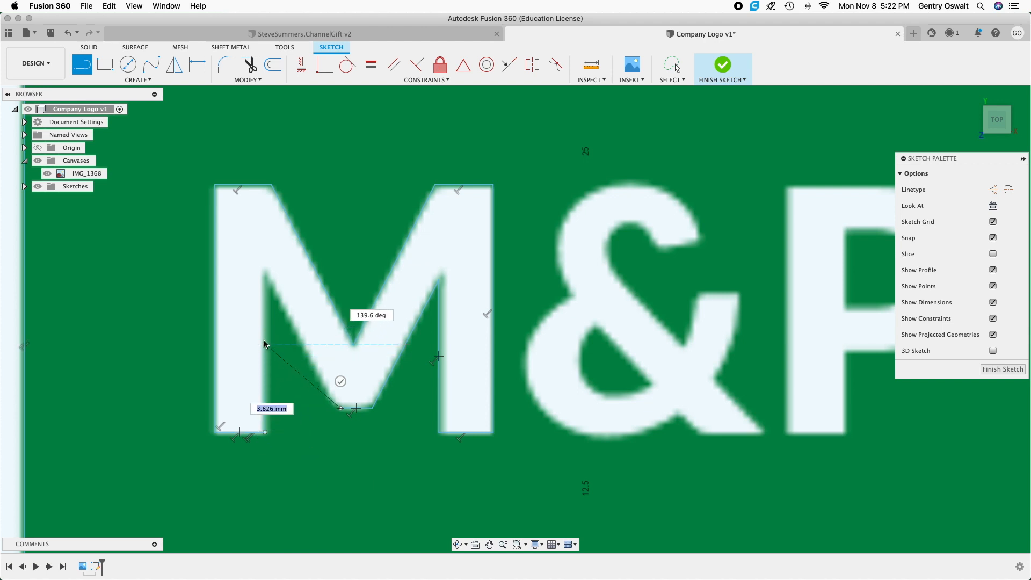
left_click(265, 274)
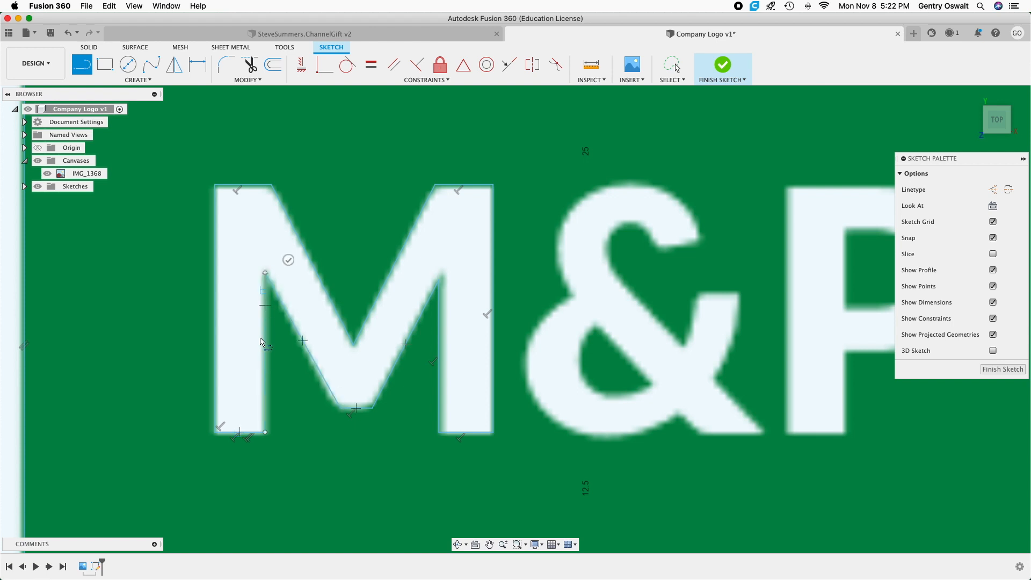
left_click(264, 432)
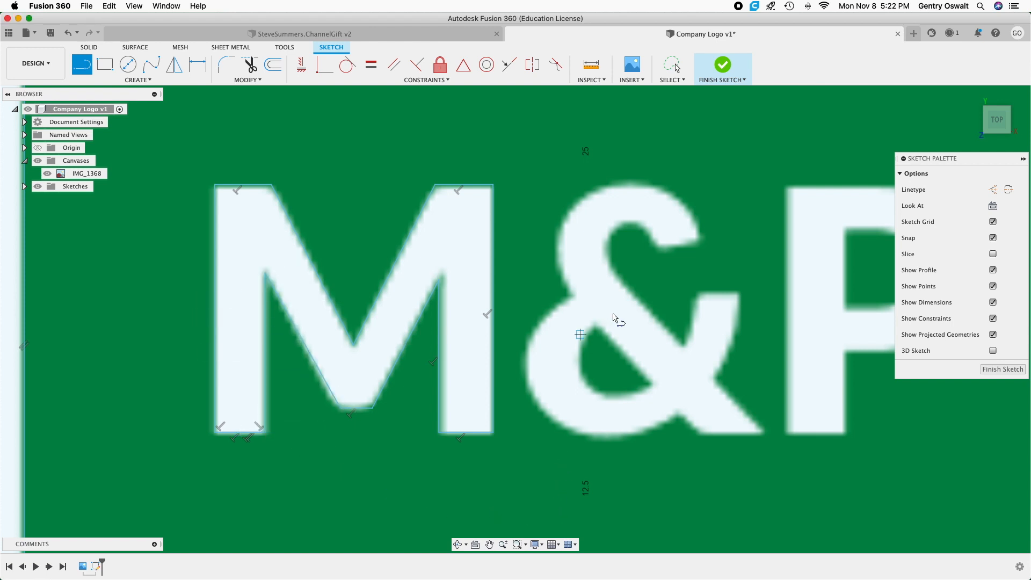
left_click(658, 244)
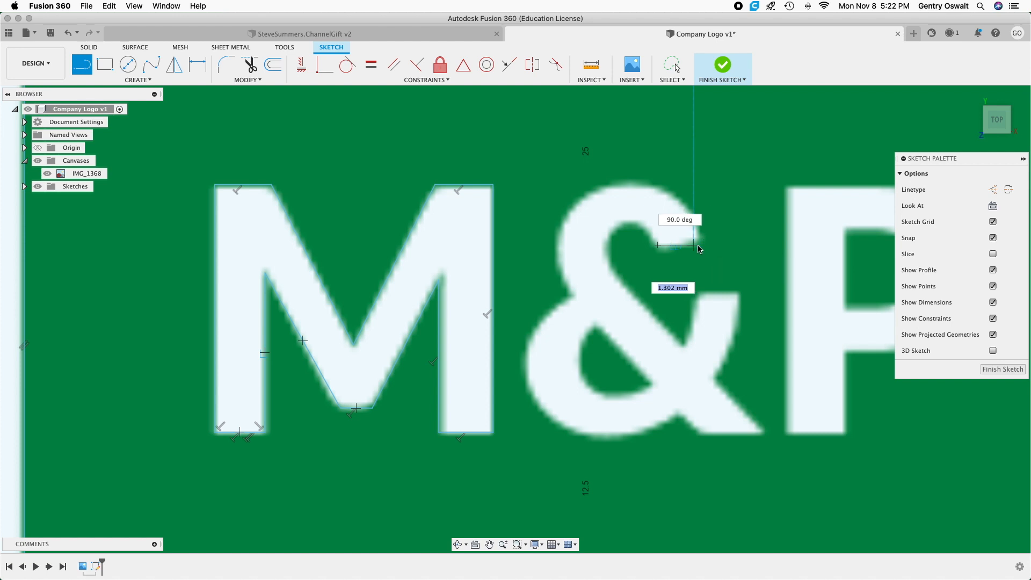
scroll(699, 249, "up", 5)
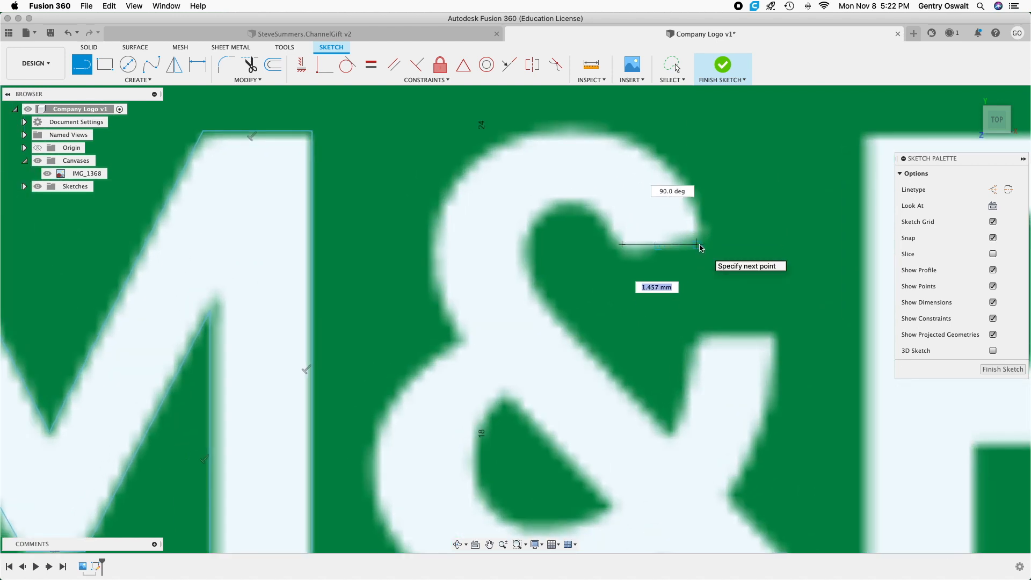
right_click(700, 248)
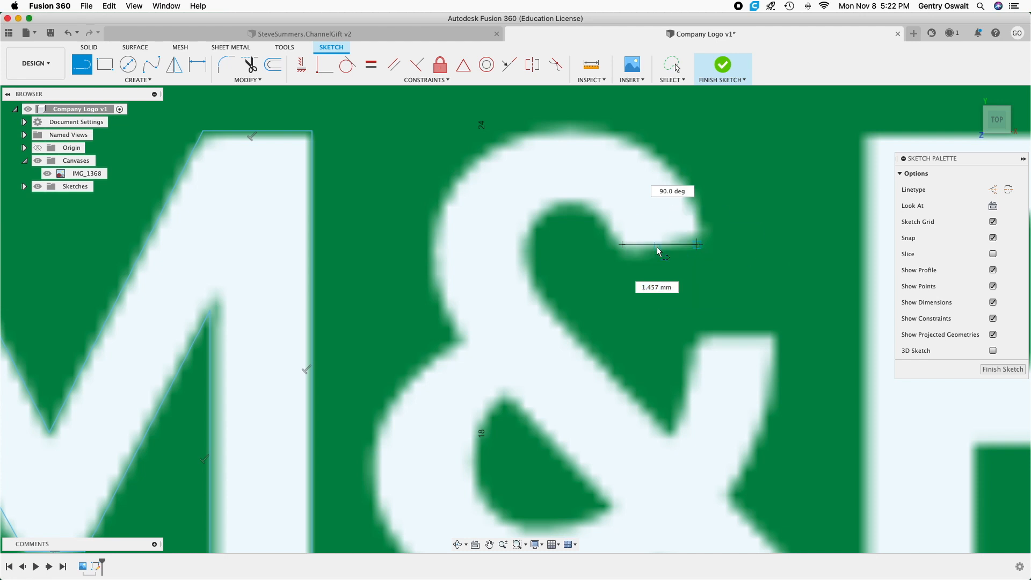
left_click(646, 244)
Draw a slanted line about 1.6 mm along the ampersand's upper tip and a horizontal line about 1.5 mm across its right arm's top.
left_click(83, 68)
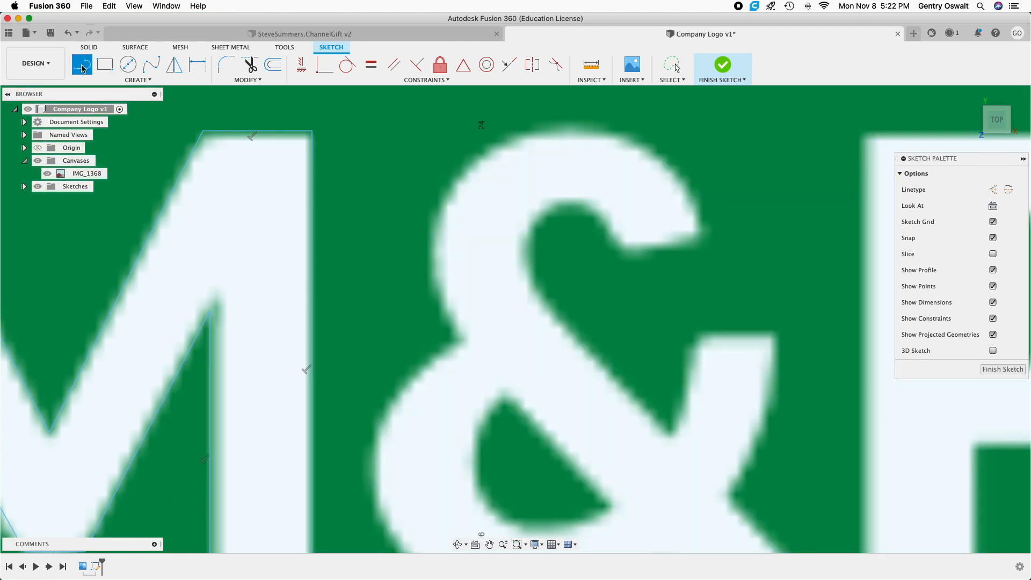
left_click(633, 255)
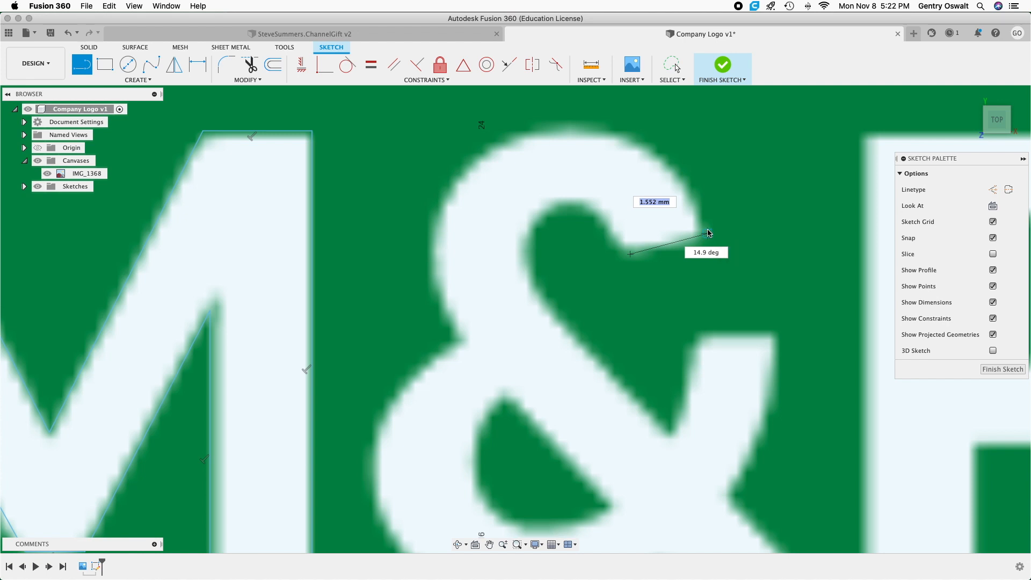
left_click(709, 233)
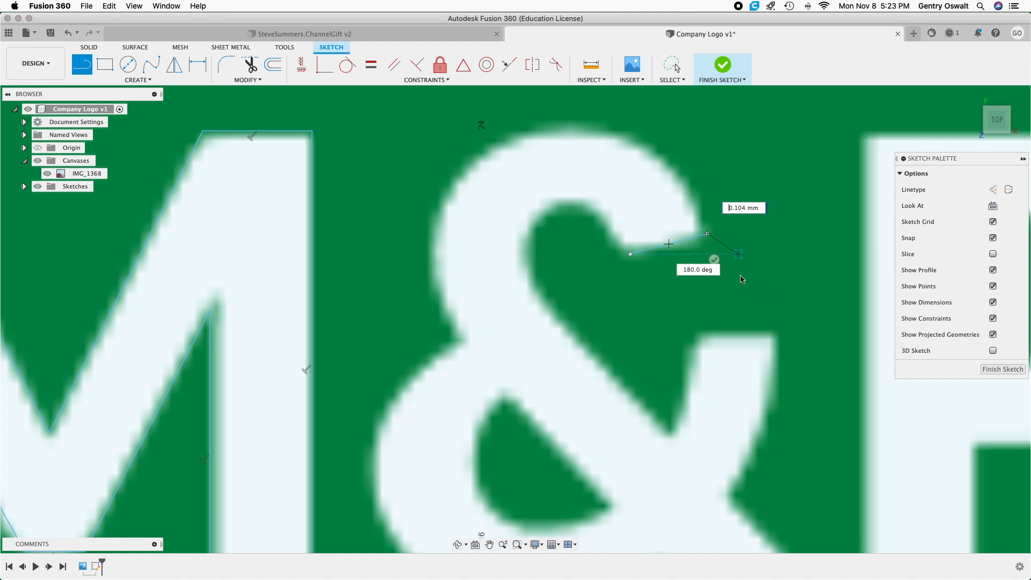
key("Escape")
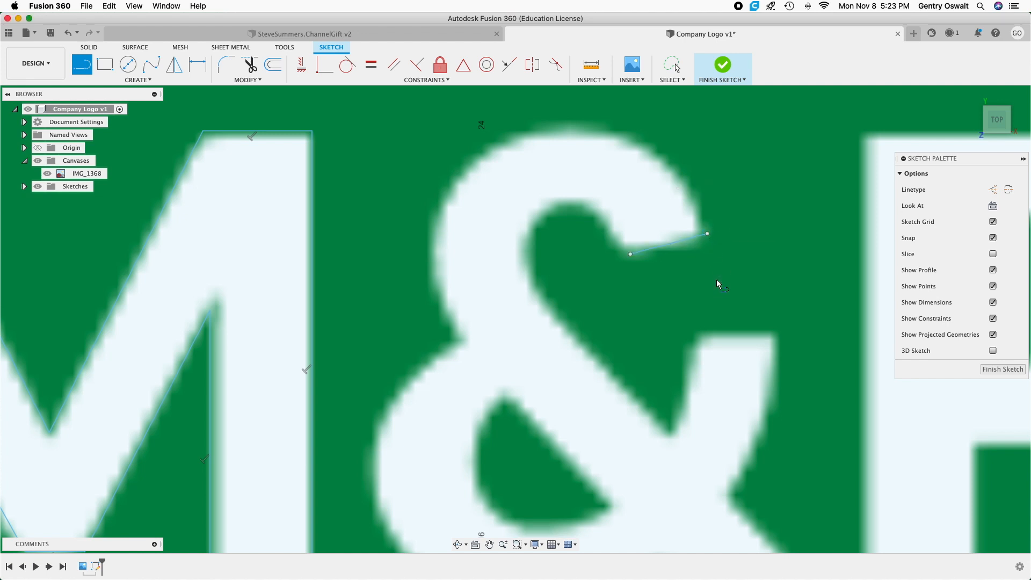
left_click(697, 331)
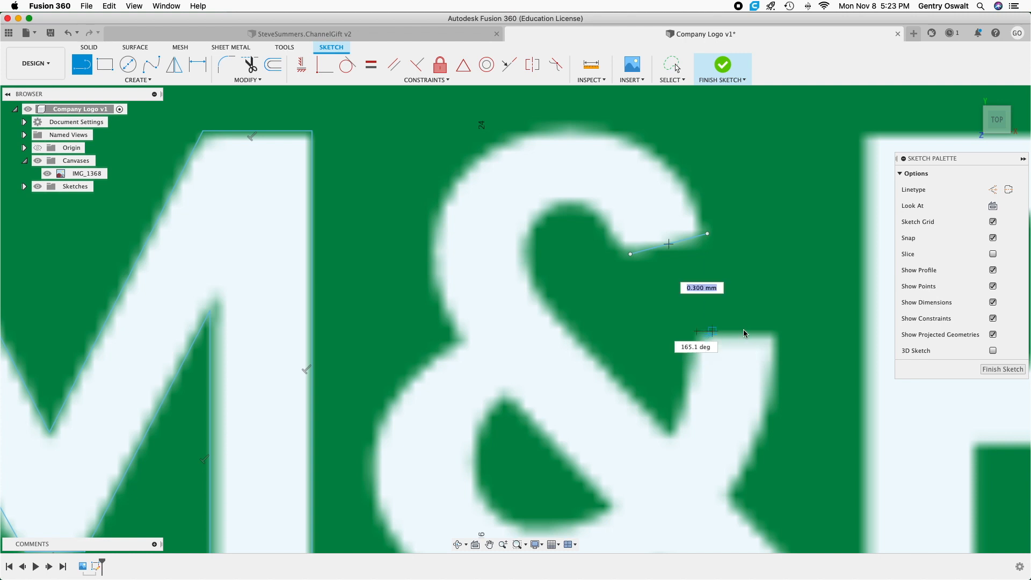
left_click(774, 332)
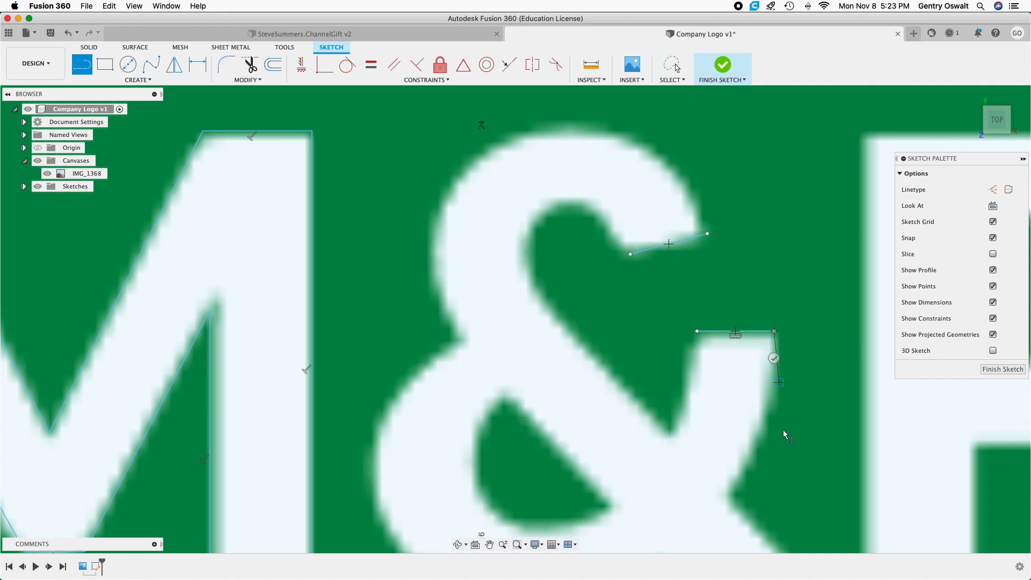
left_click(774, 367)
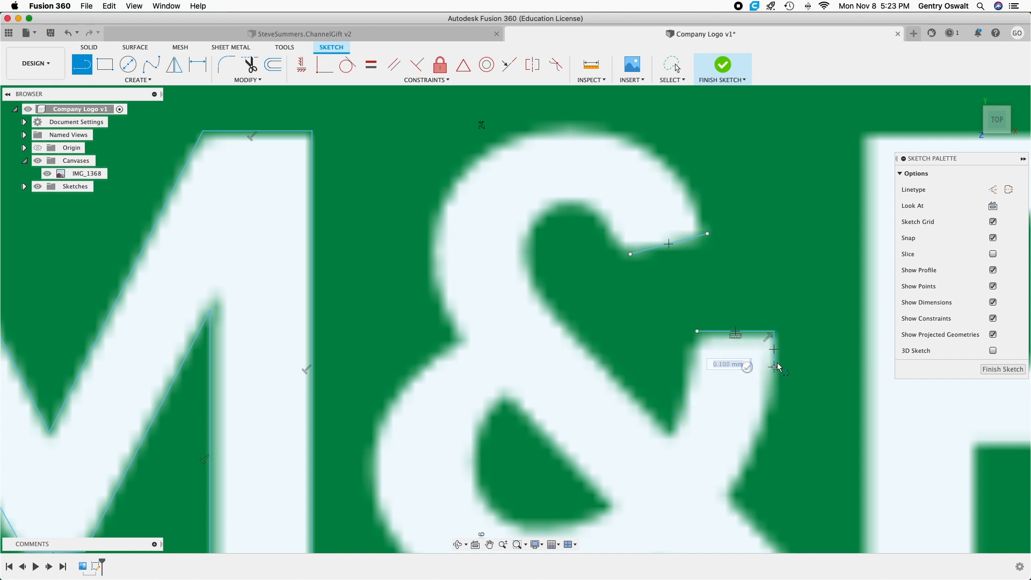
right_click(777, 363)
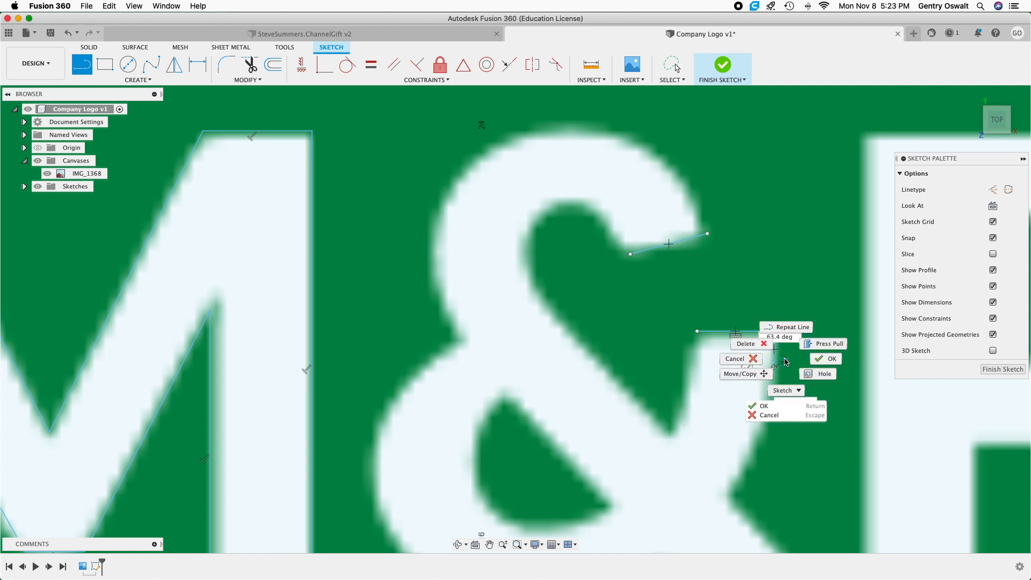
left_click(737, 359)
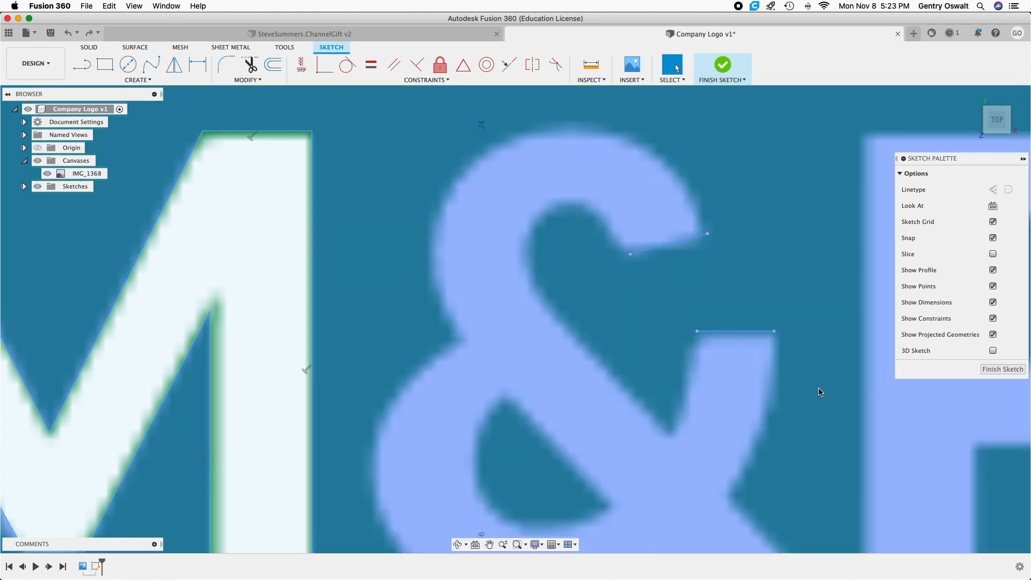
Draw a separate horizontal line along the bottom edge of the ampersand's lower right foot.
mouse_move(780, 430)
middle_mouse_down()
mouse_move(736, 380)
mouse_move(642, 203)
middle_mouse_up()
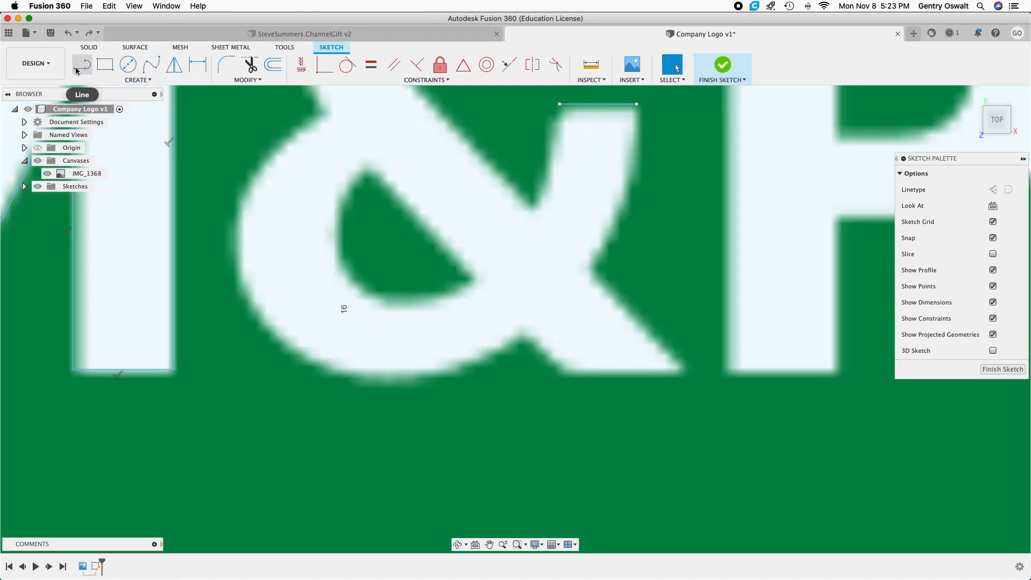
left_click(78, 66)
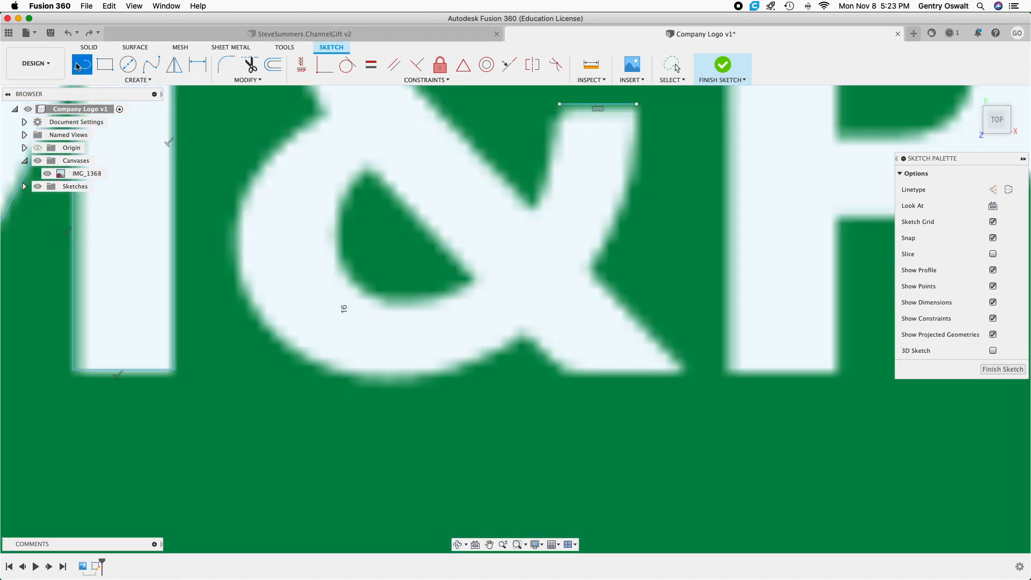
left_click(564, 374)
left_click(684, 376)
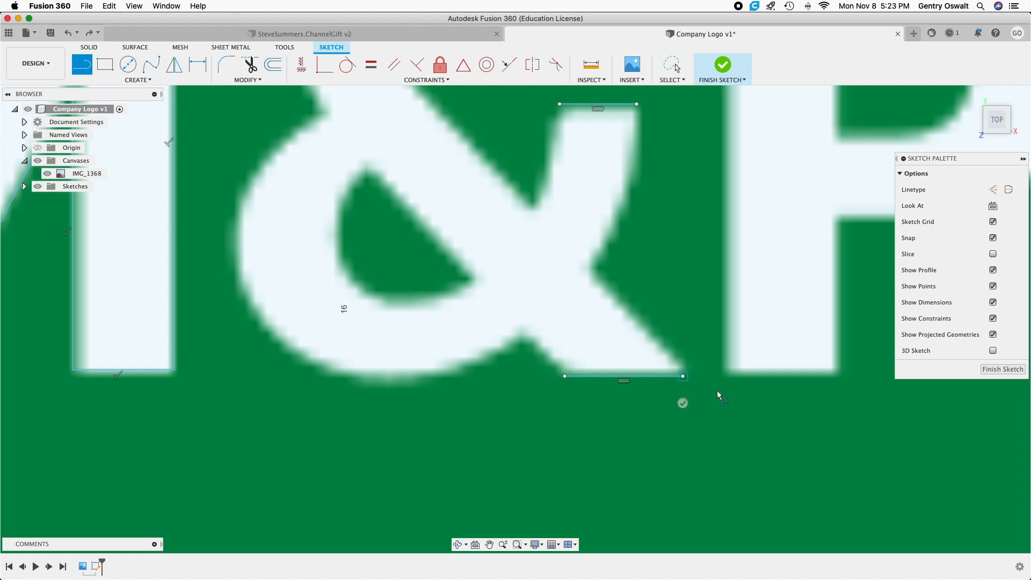
key("Escape")
Trace the bottom edge of the letter P's stem and its right edge up to the bowl, about 3 mm.
left_click(730, 376)
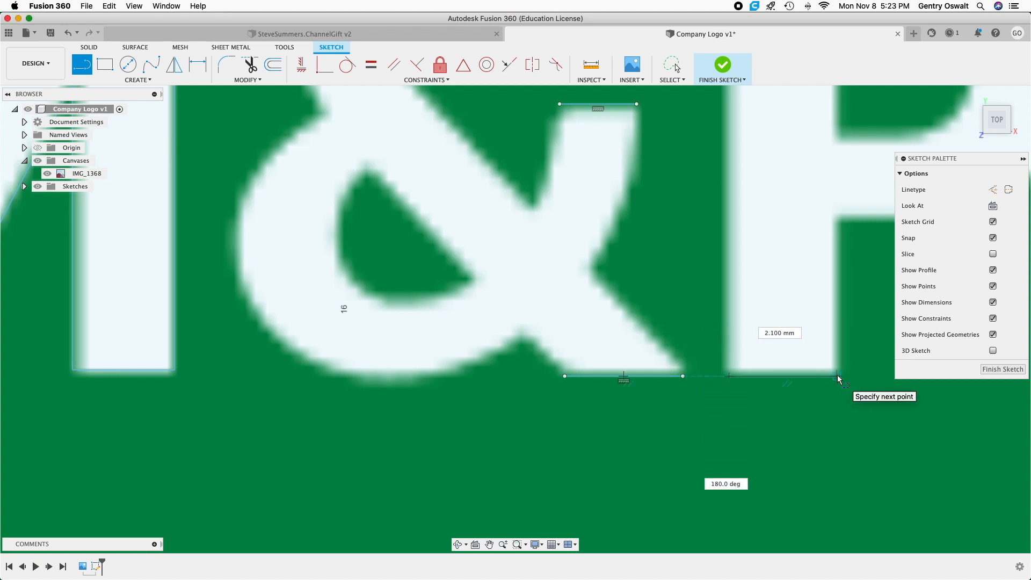
left_click(836, 376)
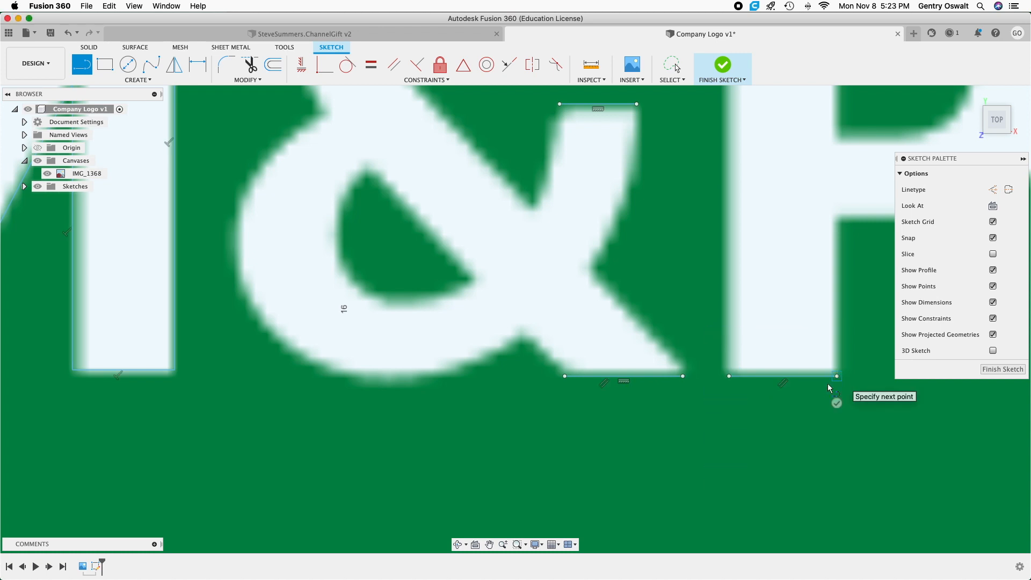
left_click(838, 220)
middle_click_drag(838, 219, 436, 236)
key("Escape")
Trace the P stem's outer left edge from its bottom corner to the top of the letter, about 9.2 mm.
left_click(327, 391)
scroll(333, 298, "down", 2)
scroll(332, 302, "down", 4)
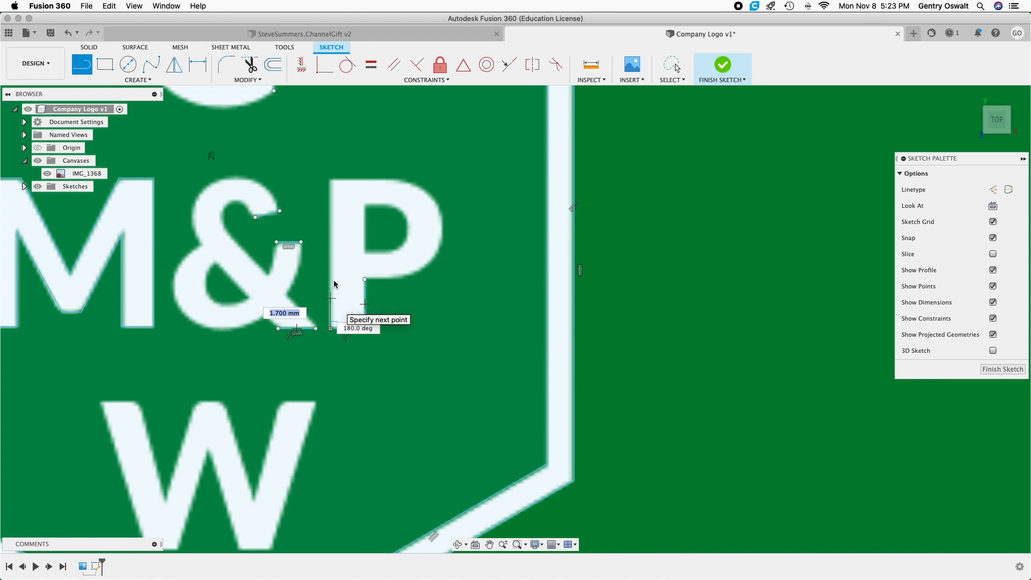
left_click(331, 178)
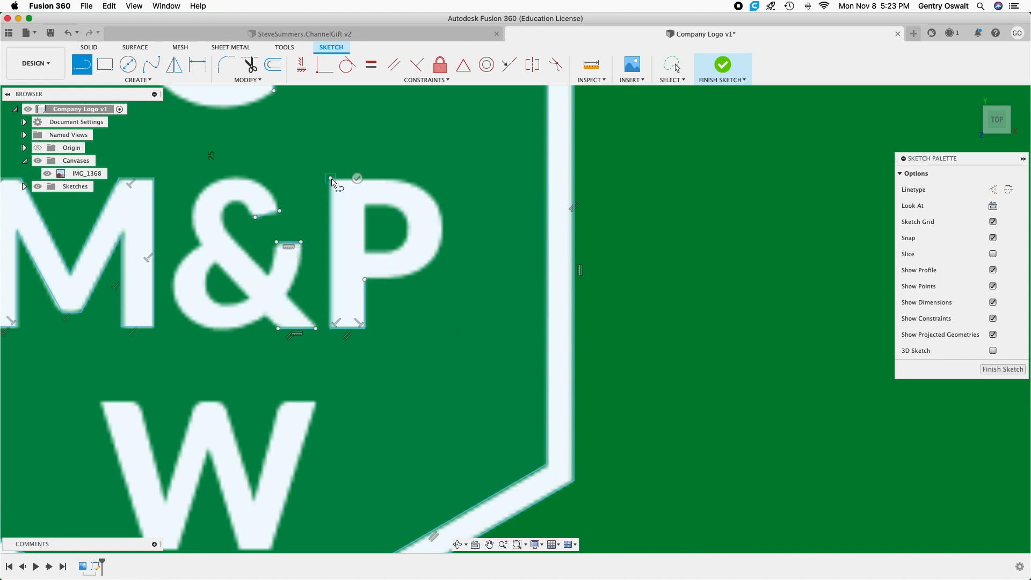
Draw a vertical line about 3 mm long along the left edge of the P's inner opening.
left_click(365, 204)
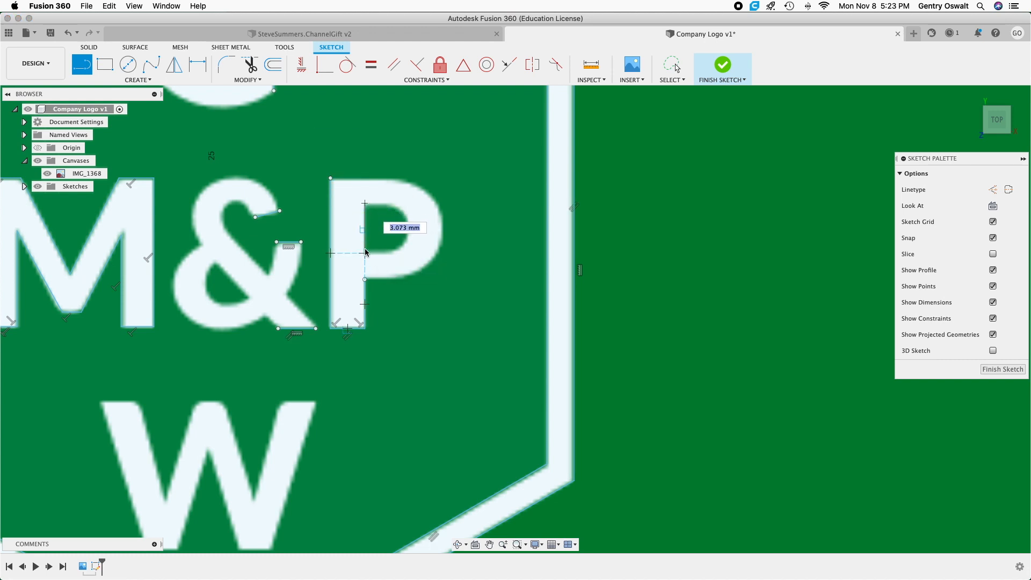
scroll(365, 252, "up", 1)
scroll(365, 252, "up", 1)
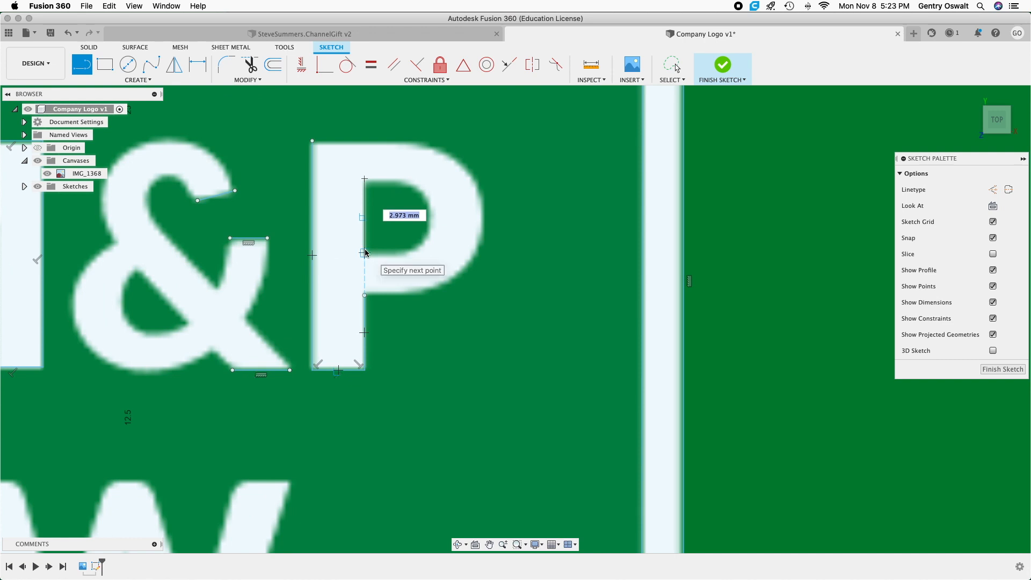
left_click(365, 252)
key("Escape")
Trace the top edge of the letter W's left arm, about 2.1 mm, and the first notch's left side, about 6 mm.
middle_click_drag(435, 388, 577, 286)
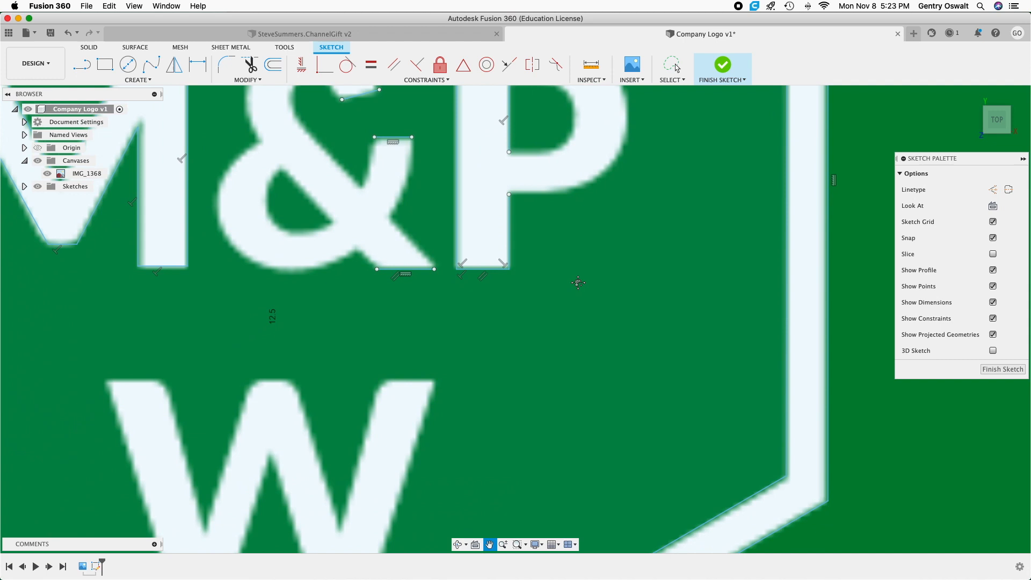
mouse_move(493, 391)
middle_mouse_down()
mouse_move(617, 261)
mouse_move(619, 245)
middle_mouse_up()
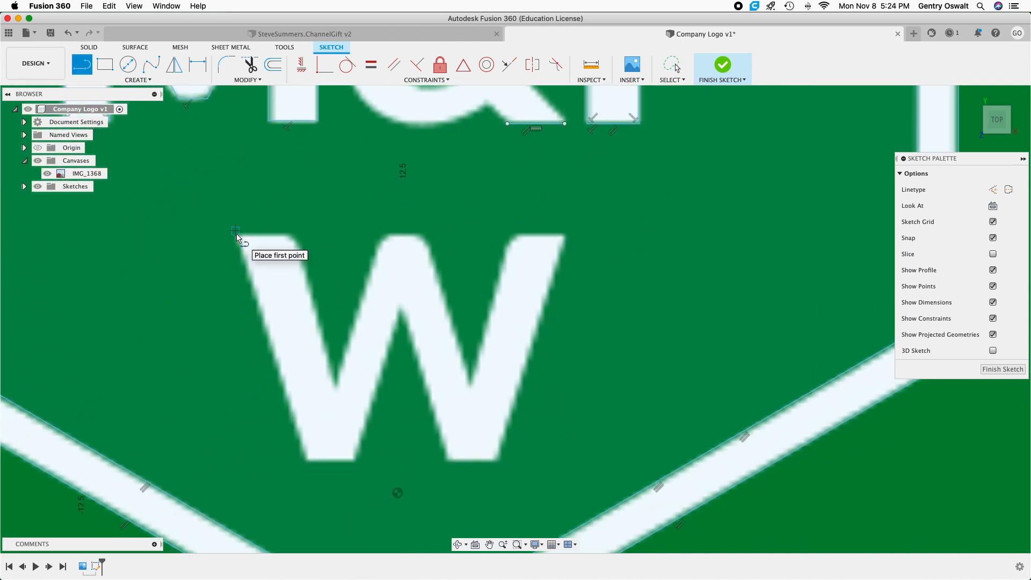
scroll(238, 237, "up", 3)
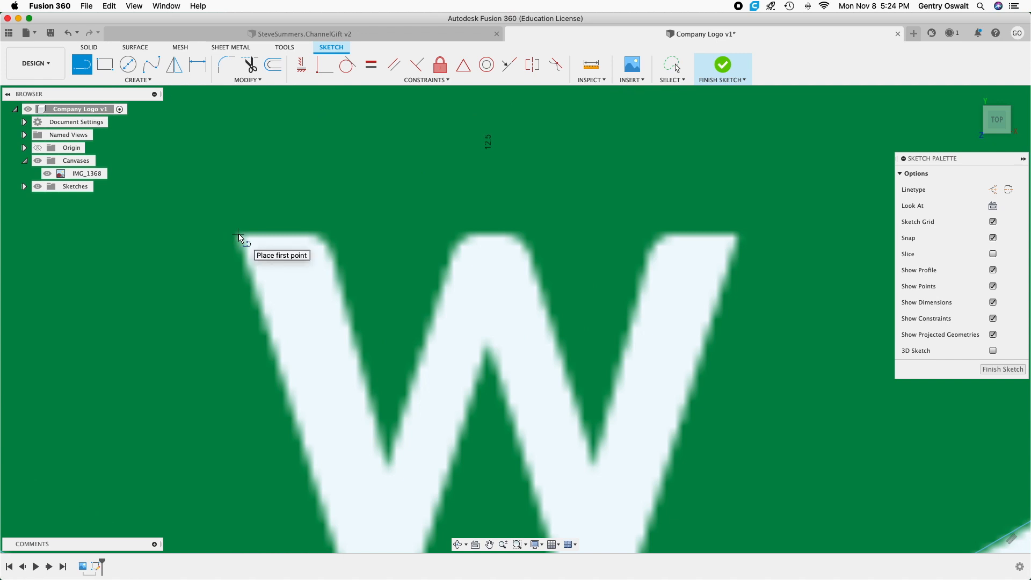
left_click(239, 234)
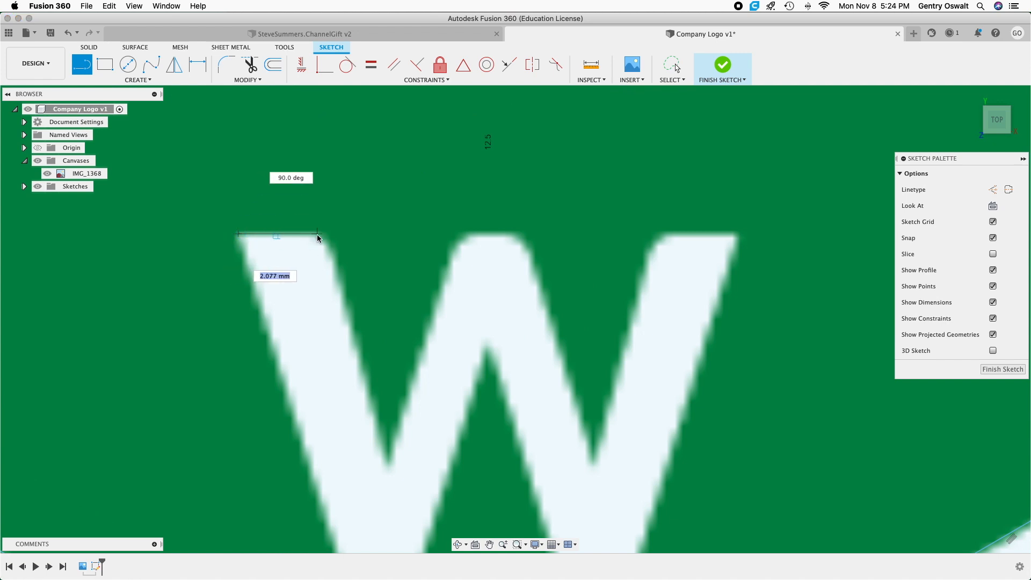
left_click(320, 235)
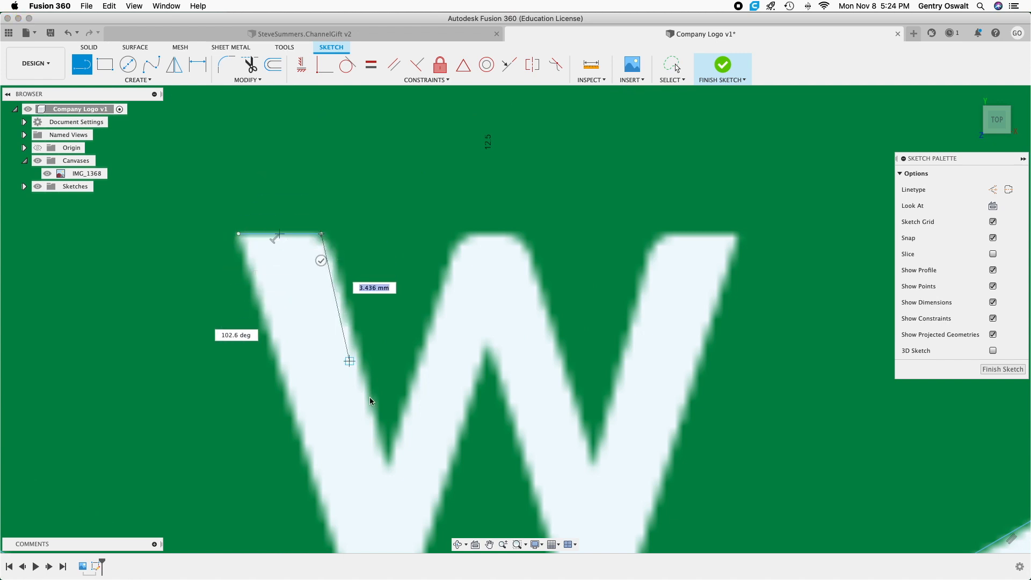
left_click(387, 457)
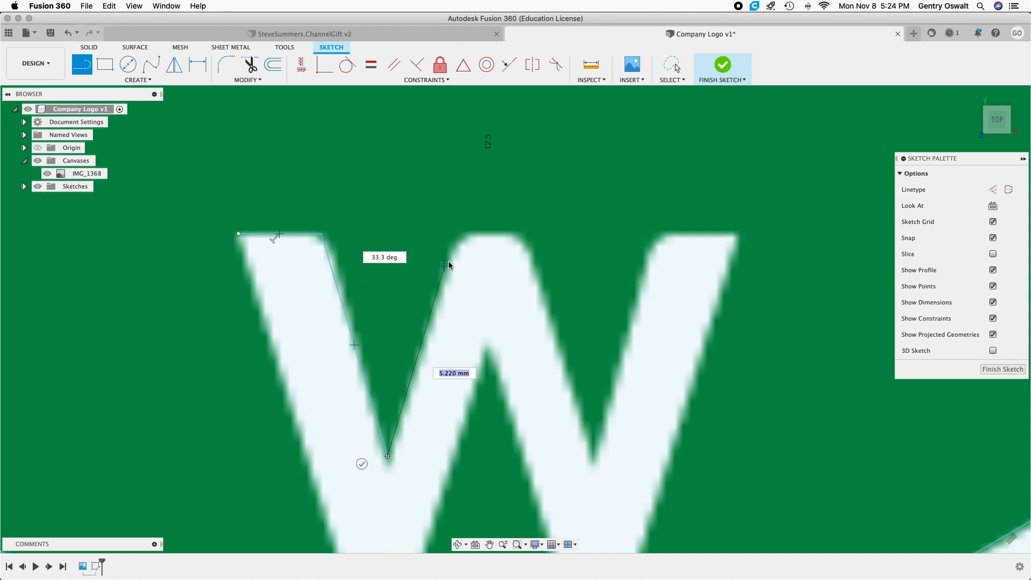
Continue the W outline up the first notch's right side and across the top of the middle peak.
double_click(460, 234)
left_click(459, 233)
double_click(520, 233)
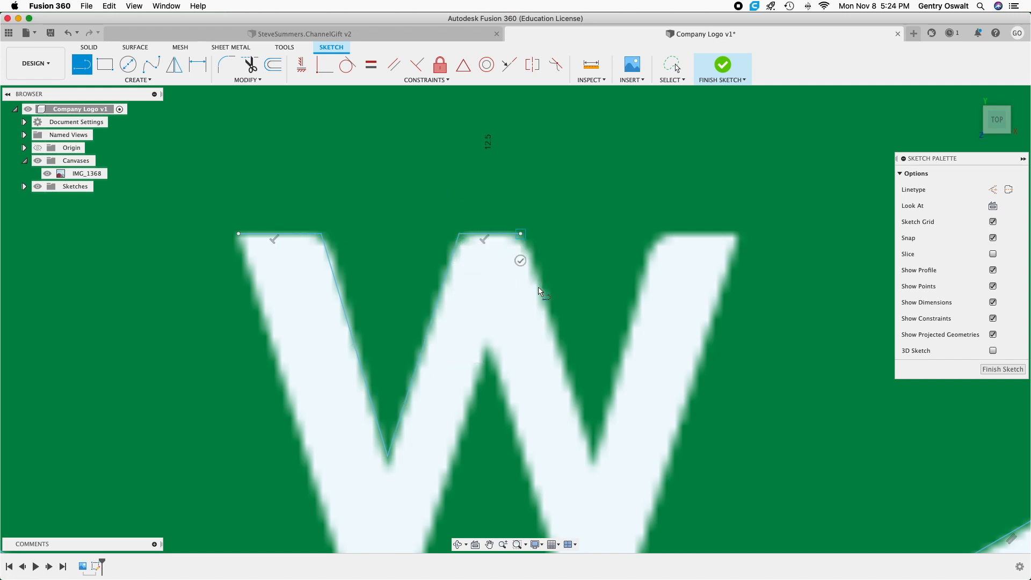
Trace both sides of the W's second upper notch, about 6.3 mm each, and the top edge of the right arm.
left_click(594, 462)
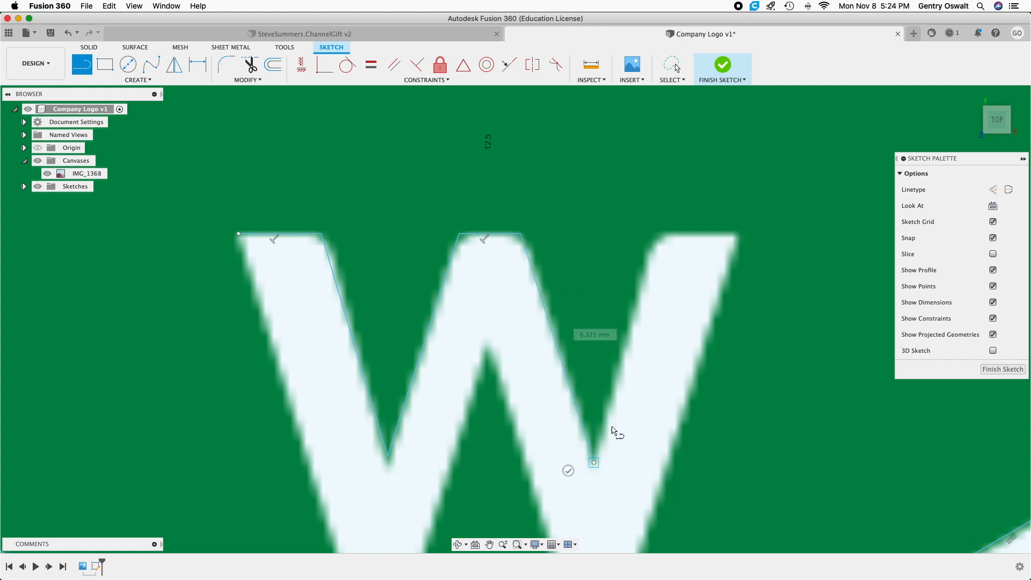
left_click(662, 235)
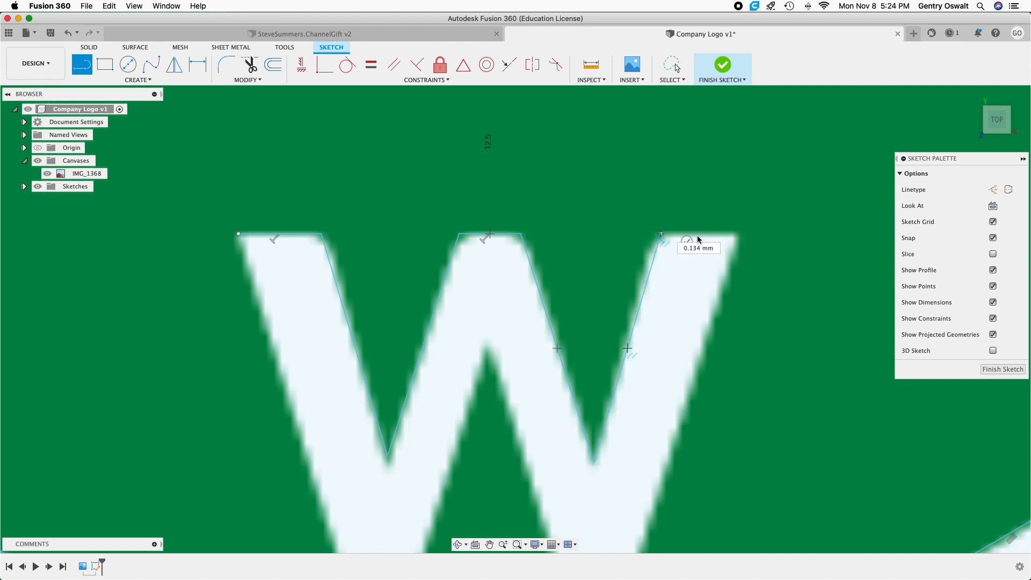
left_click(737, 234)
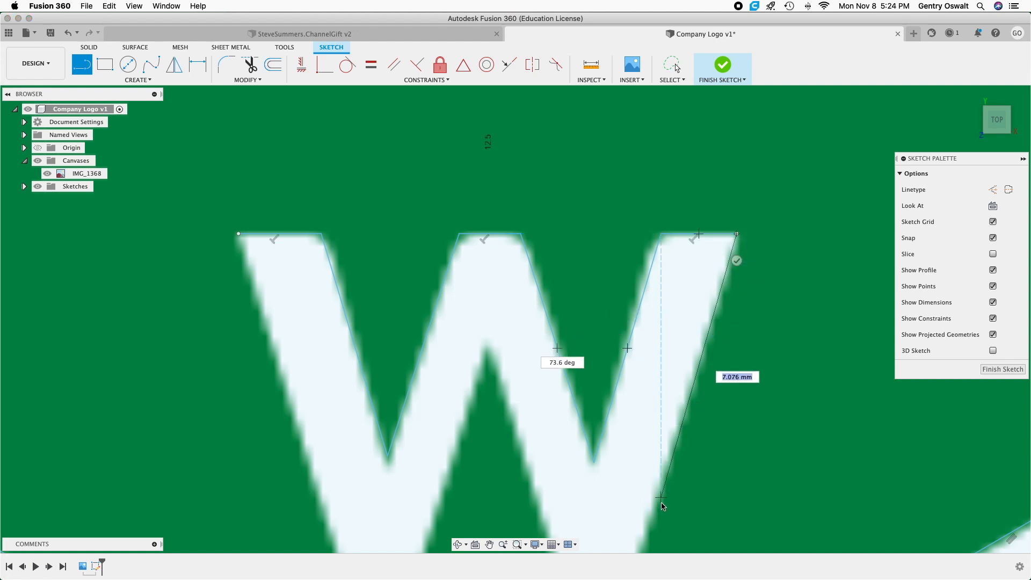
Trace the W's outer right side down to the baseline, about 9.4 mm, and the right foot's bottom edge, about 2 mm.
scroll(661, 508, "up", 3)
scroll(658, 507, "down", 4)
middle_click_drag(657, 506, 667, 273)
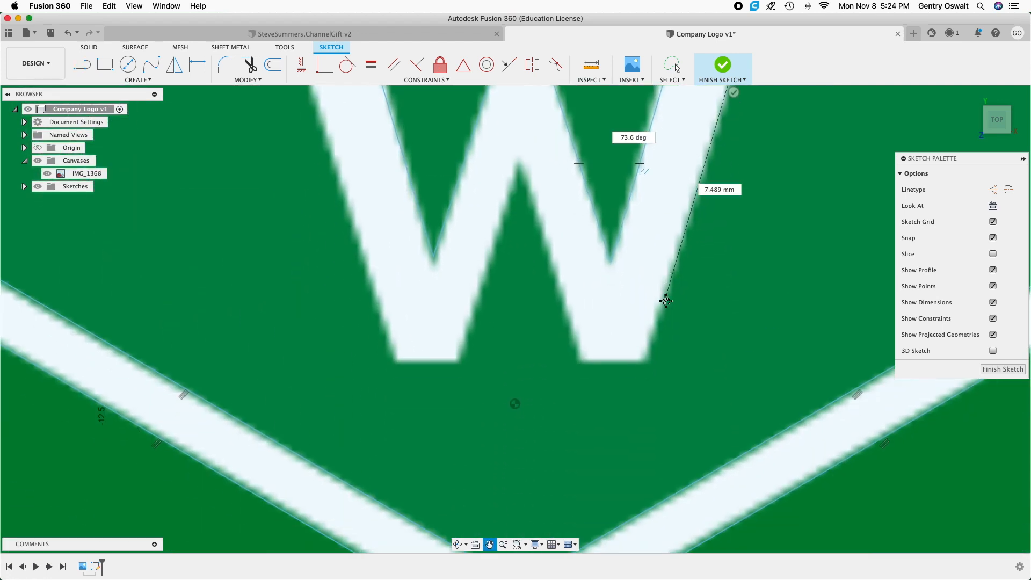
left_click(647, 359)
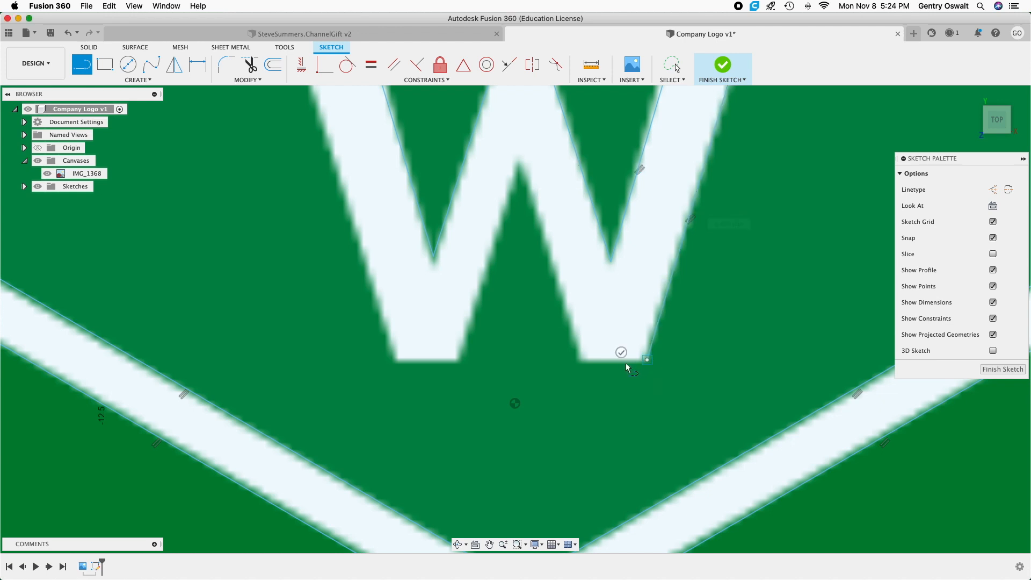
left_click(582, 360)
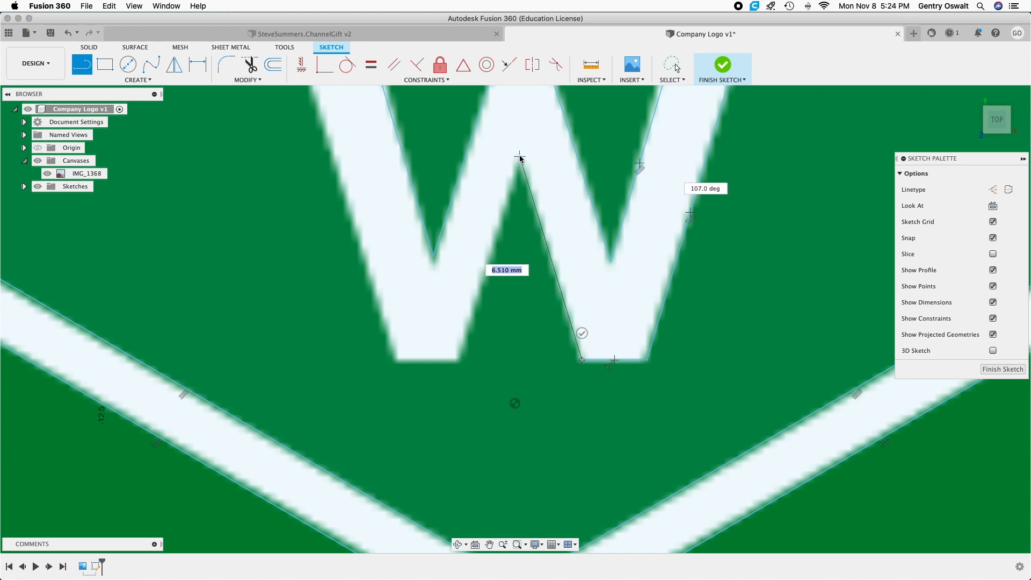
Trace the W's lower middle notch from the right foot up to its apex, about 6.4 mm, and down to the left foot.
scroll(521, 156, "up", 5)
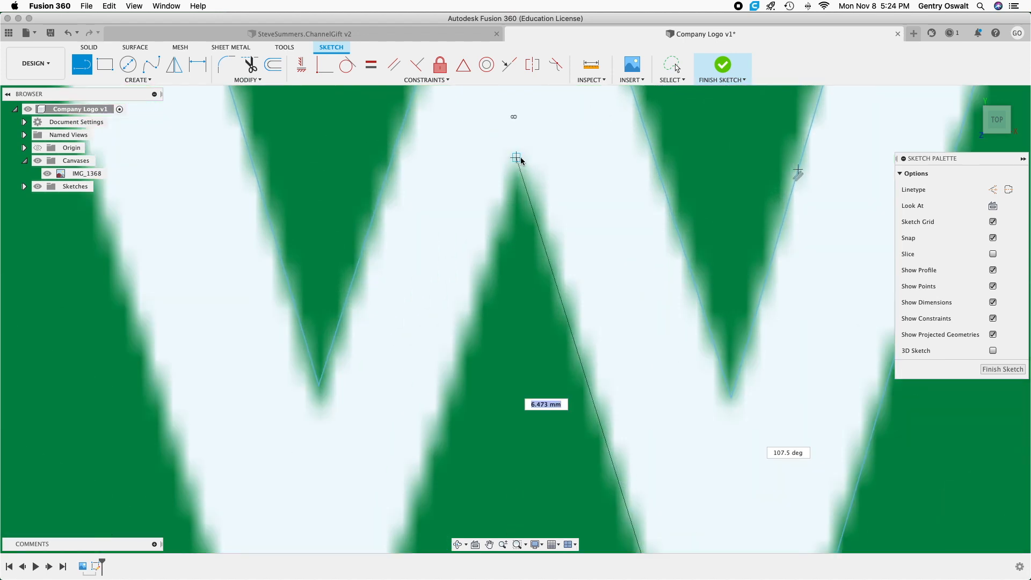
scroll(522, 161, "up", 3)
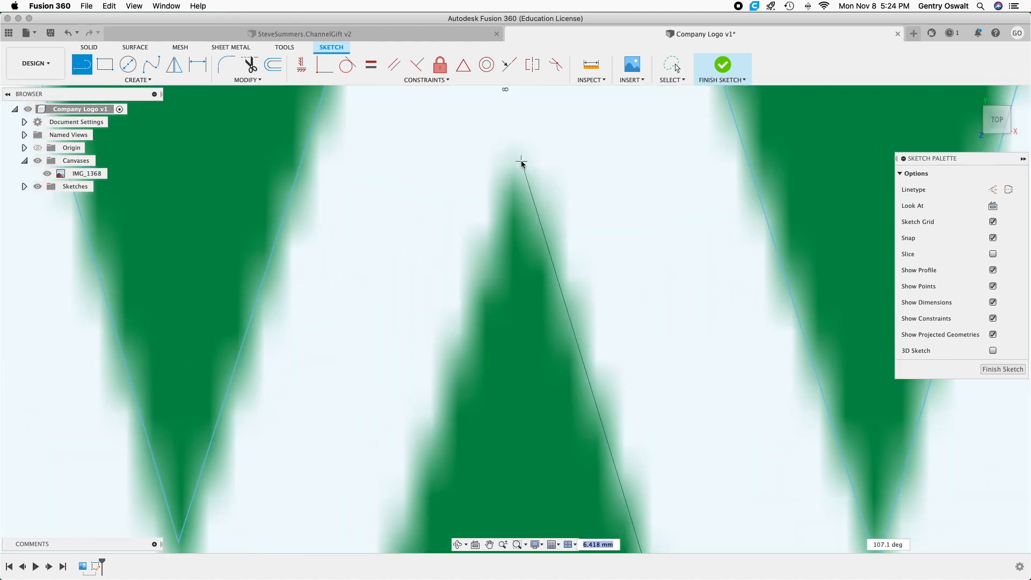
left_click(519, 162)
scroll(519, 162, "down", 8)
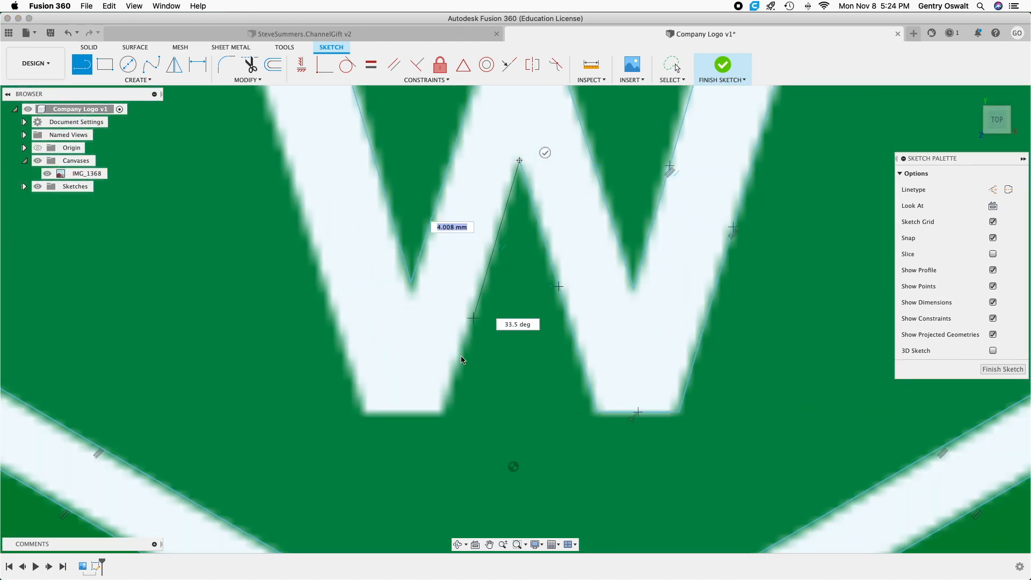
left_click(445, 412)
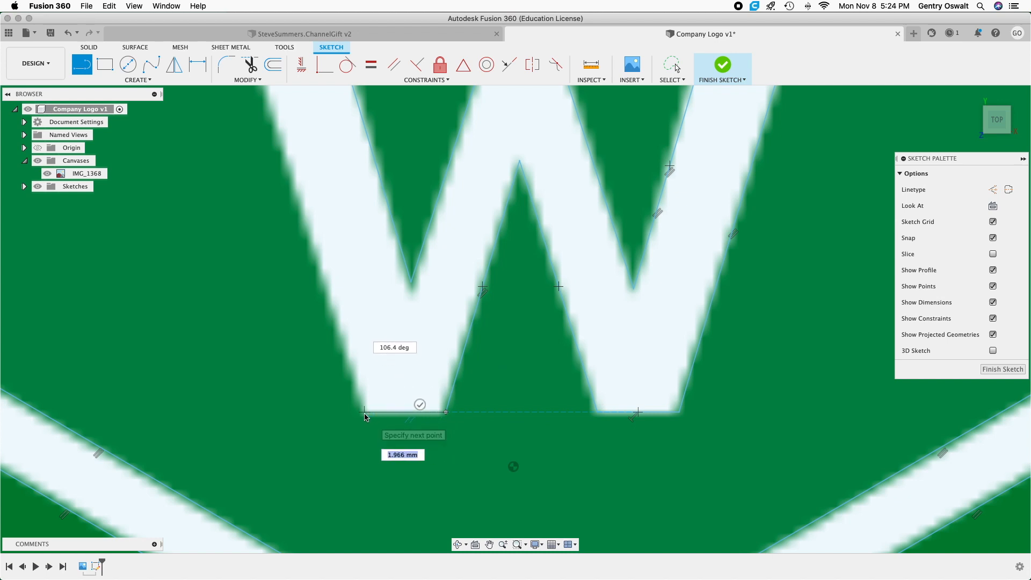
Trace the W's left foot bottom edge, about 2 mm, and close the outline along the outer left side.
left_click(365, 413)
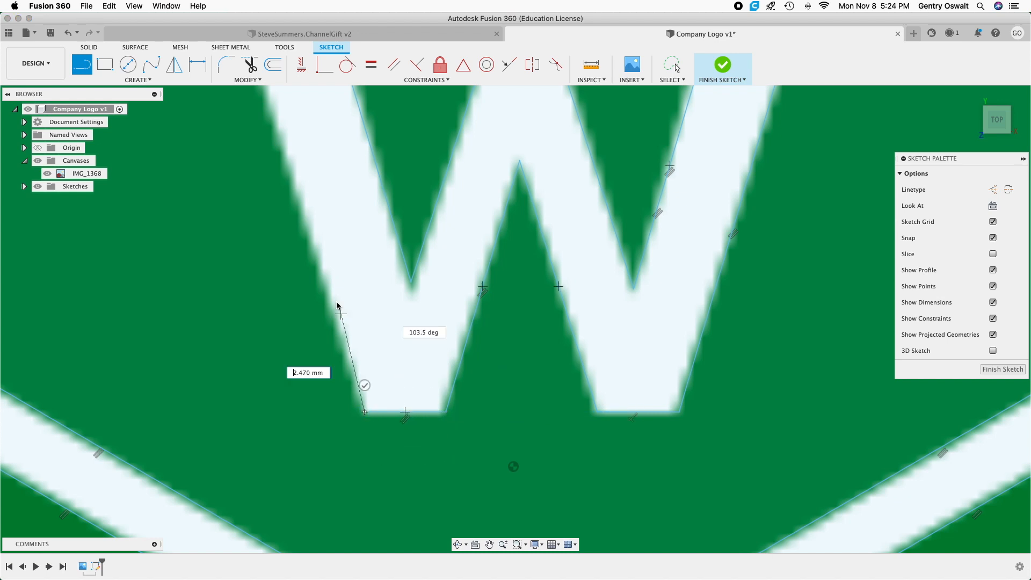
scroll(299, 214, "down", 5)
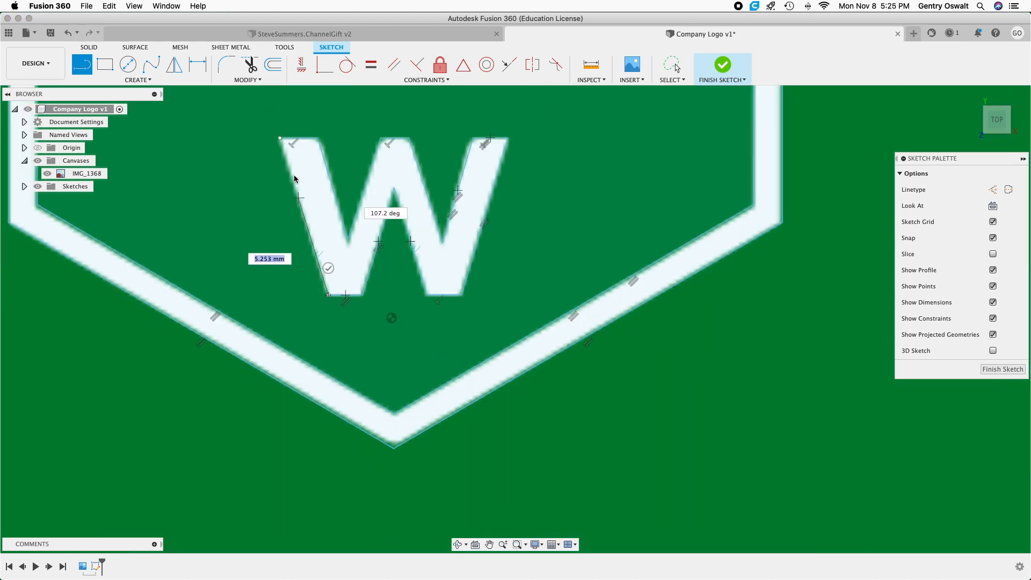
left_click(279, 138)
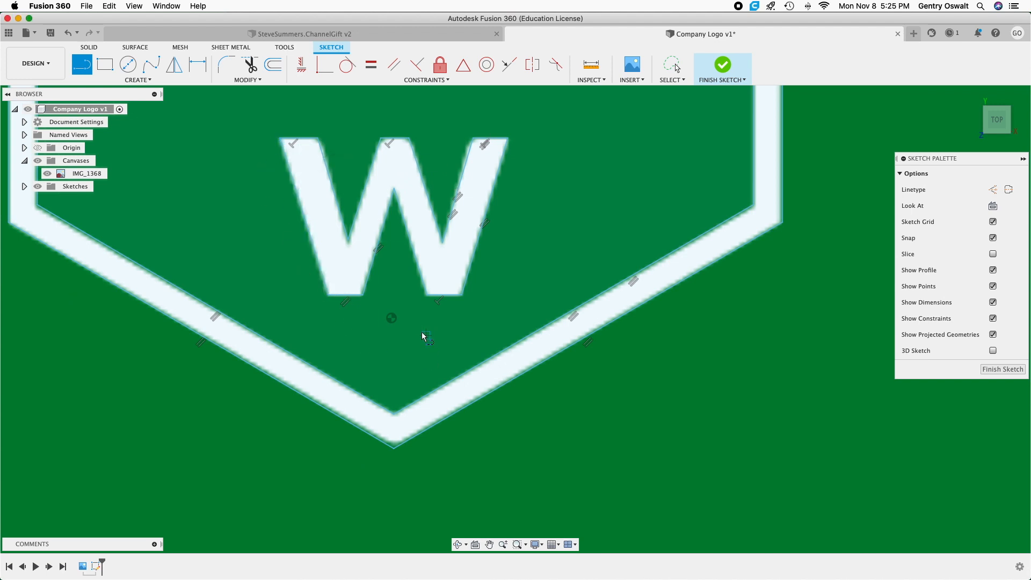
Draw a line about 2.9 mm long along the straight diagonal edge of the ampersand's lower inner opening.
scroll(423, 336, "down", 6)
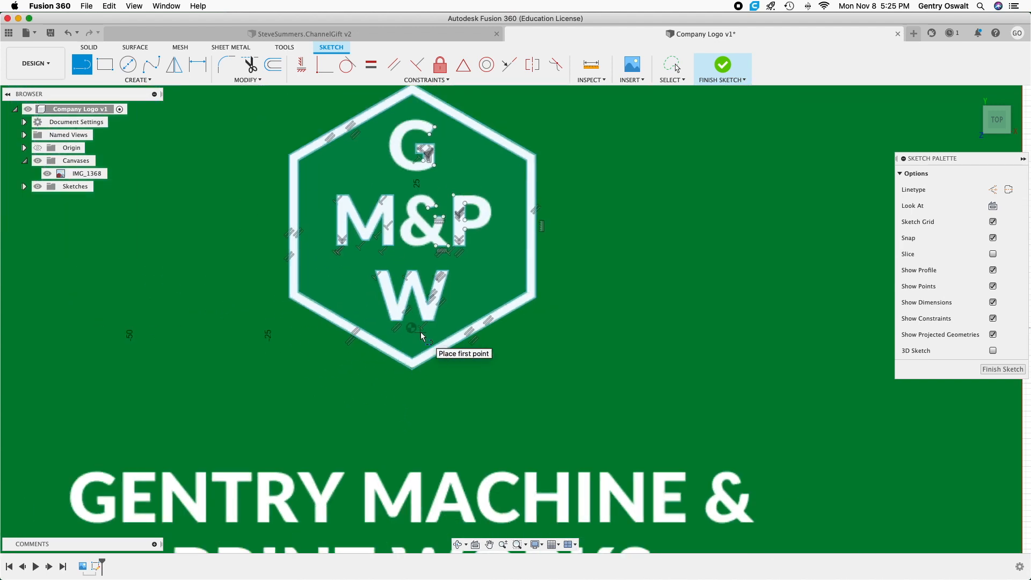
scroll(423, 336, "down", 6)
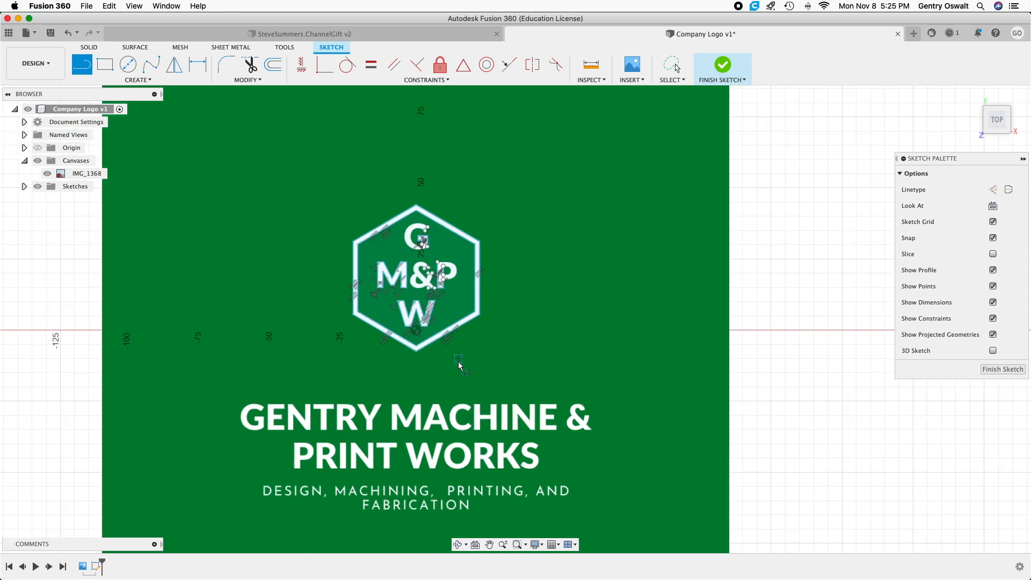
scroll(459, 365, "up", 3)
mouse_move(487, 329)
middle_mouse_down()
mouse_move(572, 450)
mouse_move(541, 453)
middle_mouse_up()
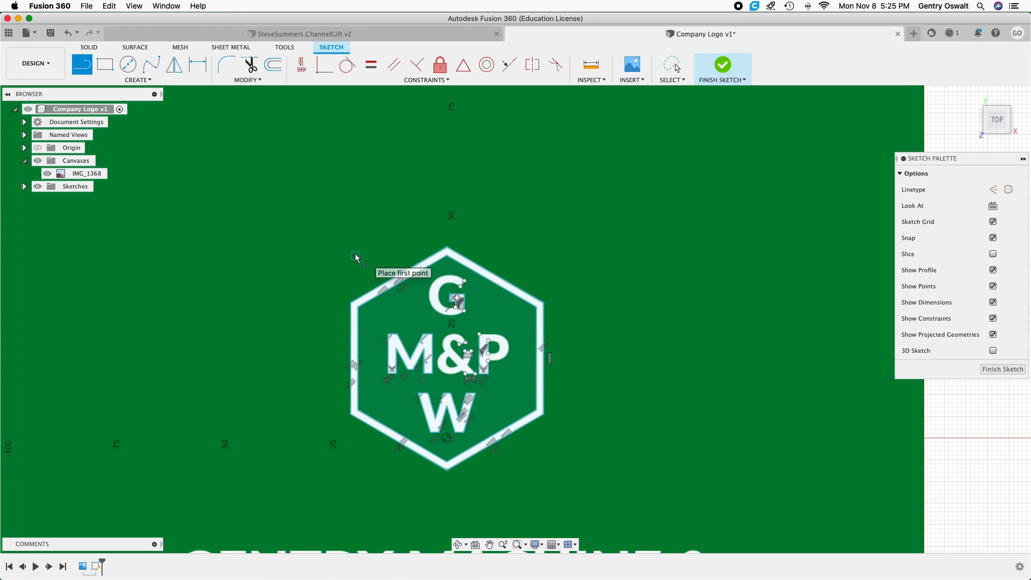
scroll(315, 221, "up", 3)
mouse_move(410, 256)
middle_mouse_down()
mouse_move(401, 228)
mouse_move(286, 132)
middle_mouse_up()
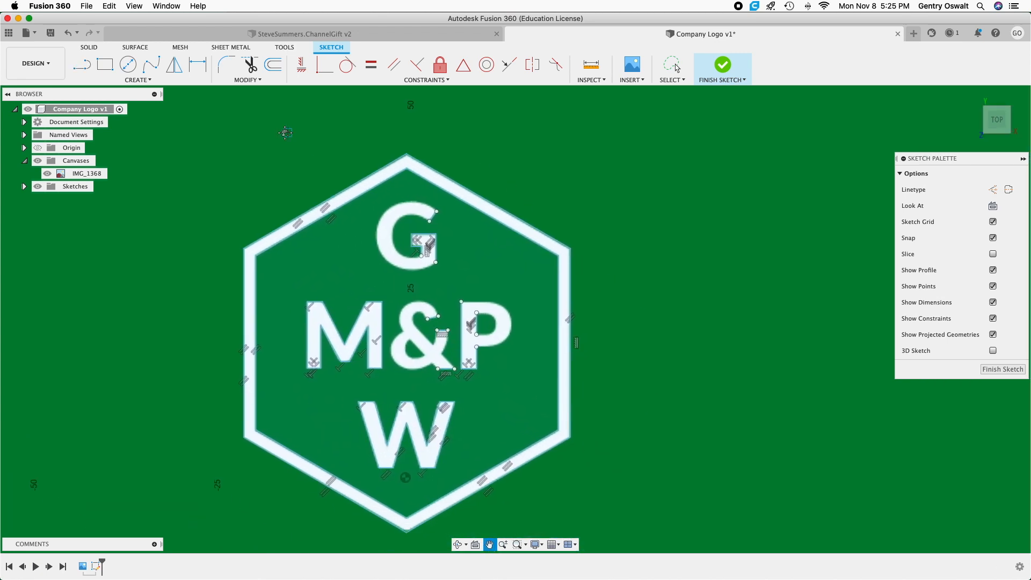
scroll(311, 160, "up", 2)
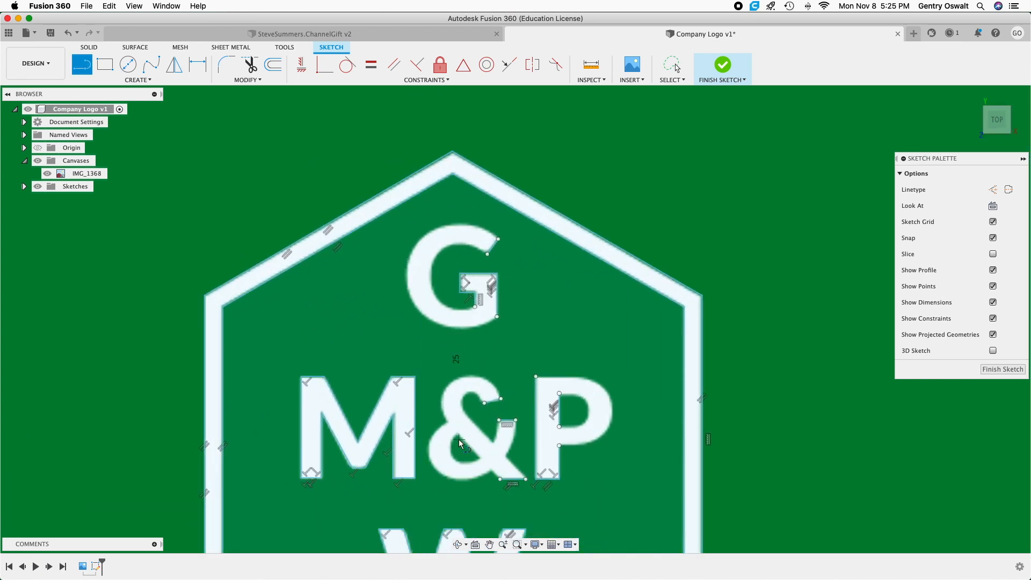
scroll(457, 438, "up", 3)
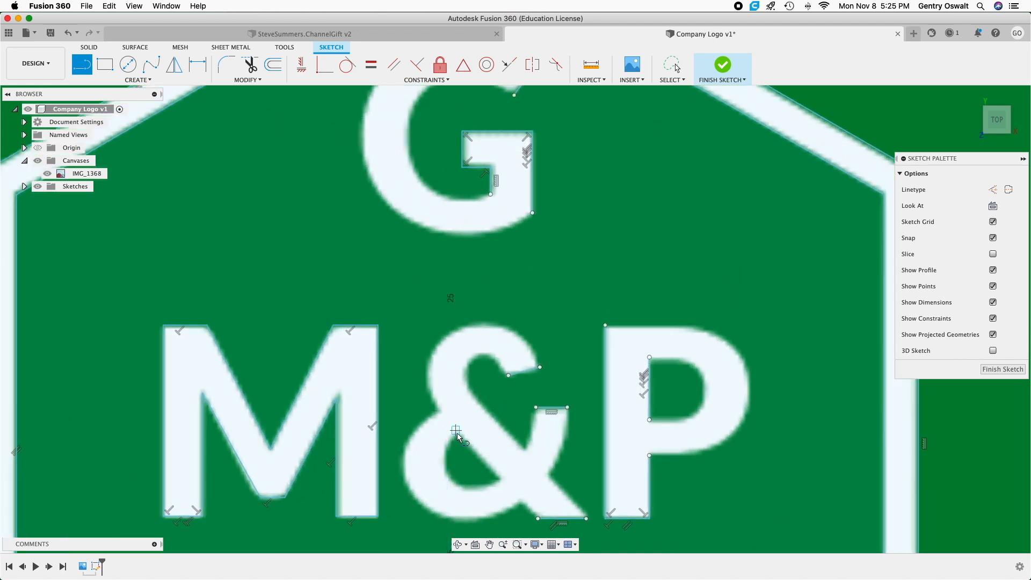
scroll(459, 437, "up", 2)
scroll(458, 436, "up", 2)
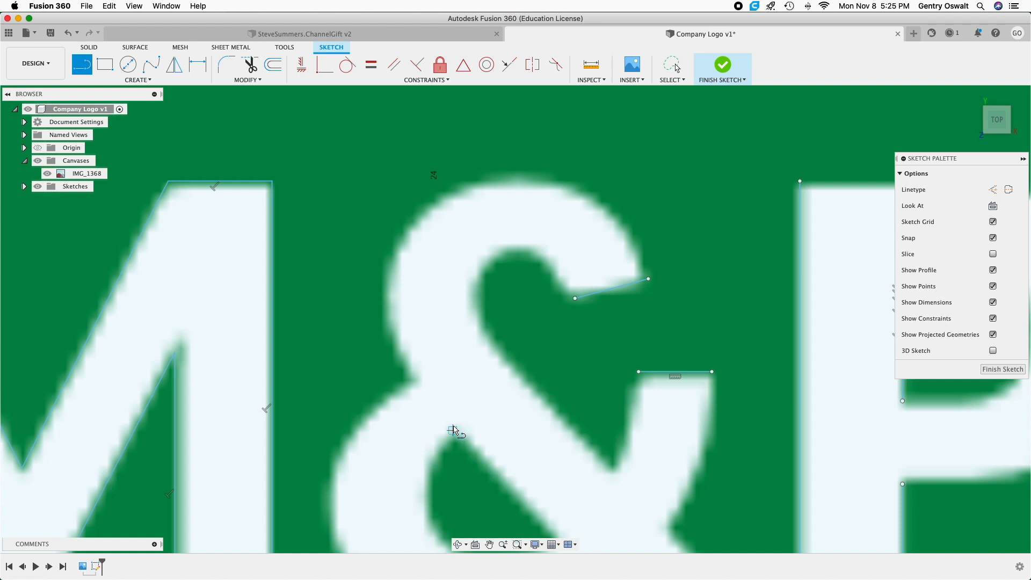
left_click(458, 435)
scroll(537, 507, "up", 3)
middle_click_drag(539, 505, 497, 371)
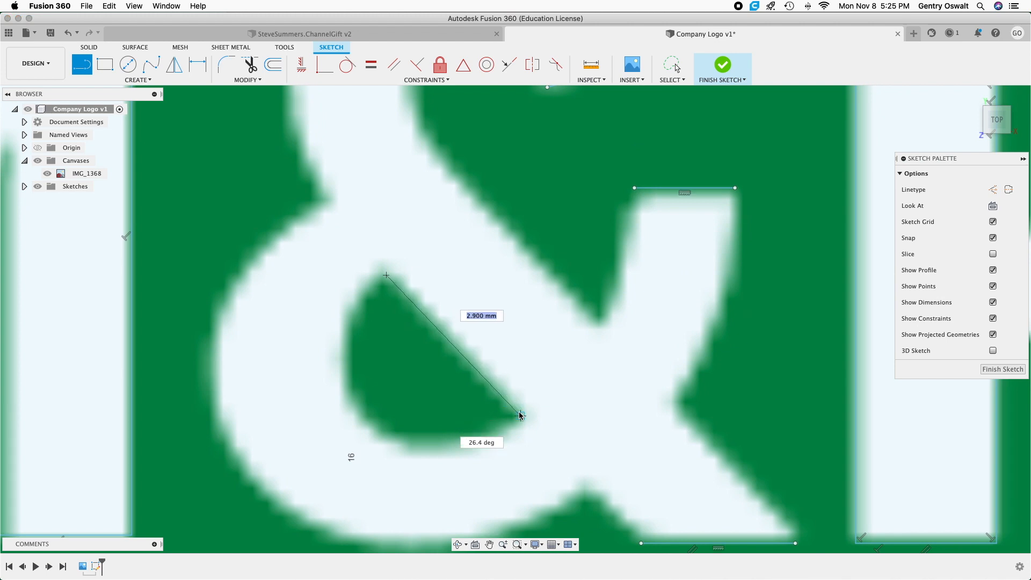
left_click(521, 415)
scroll(521, 416, "down", 3)
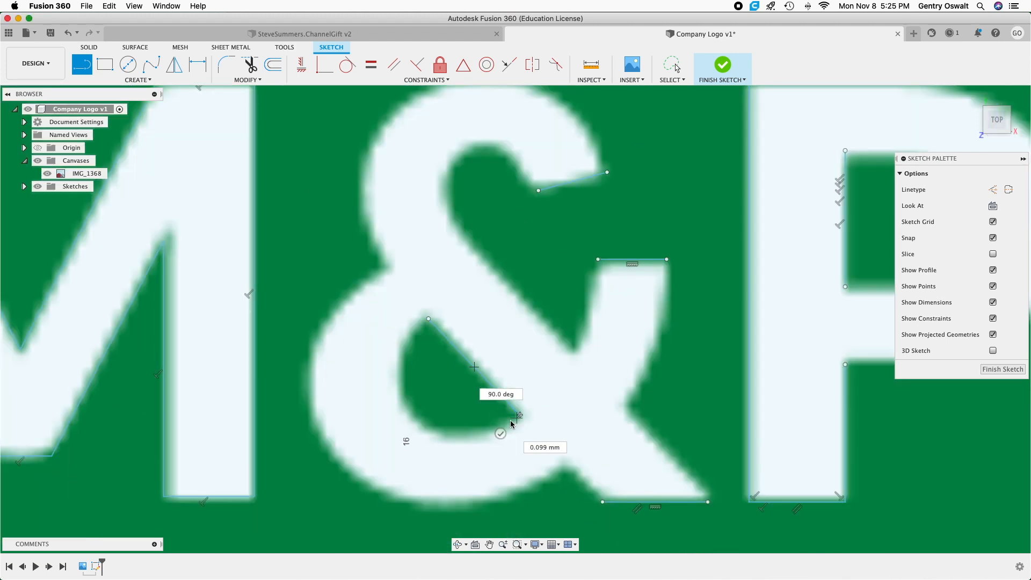
key("Escape")
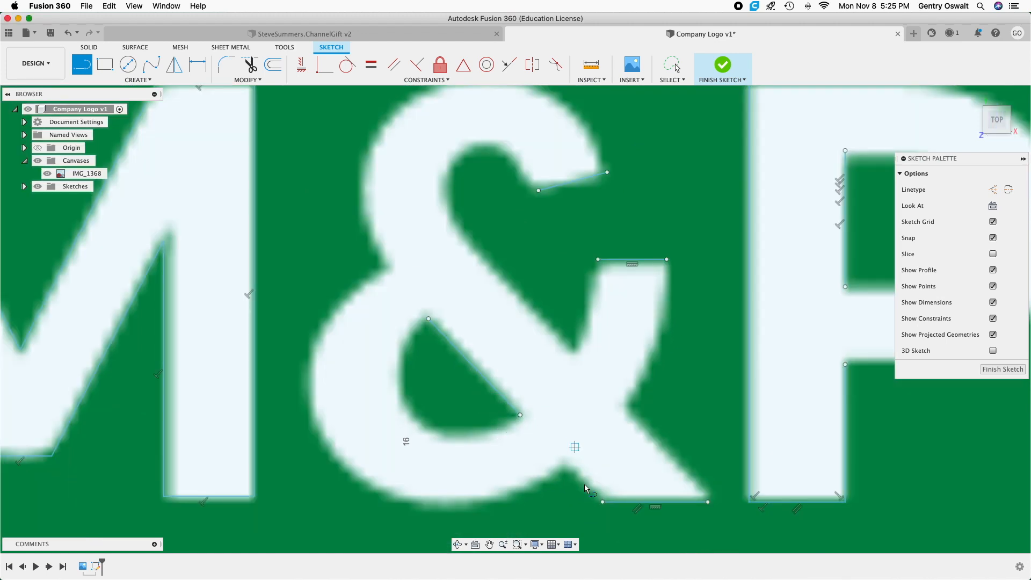
Draw a line about 1.2 mm long from the left end of the ampersand's bottom edge up to the adjacent corner of the bowl.
left_click(602, 503)
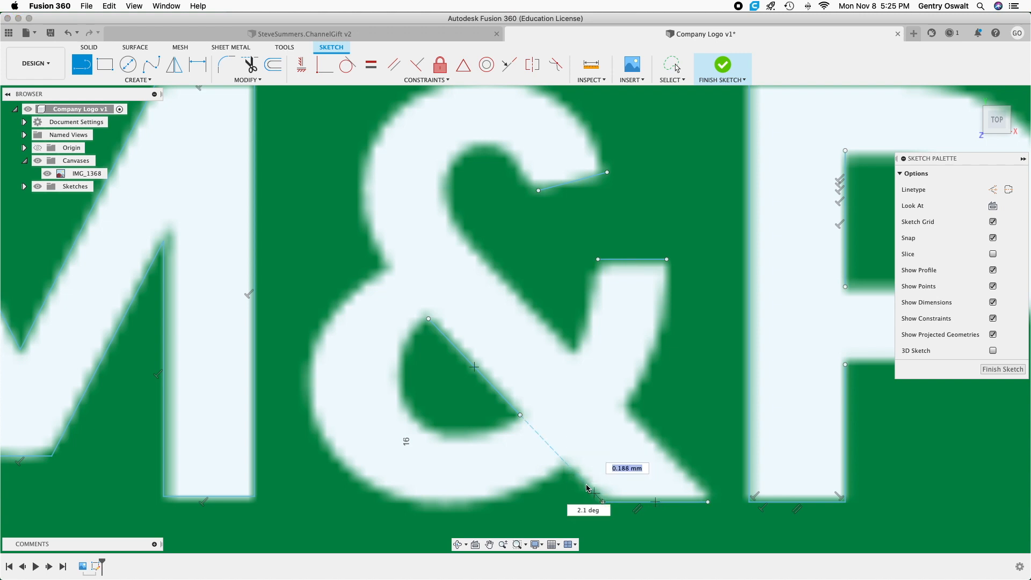
left_click(565, 462)
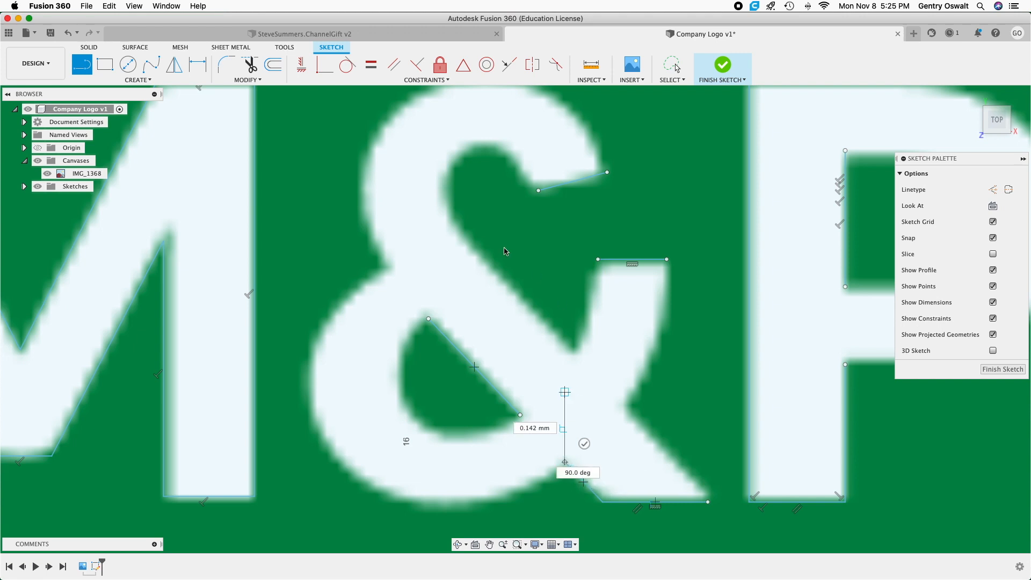
right_click(462, 268)
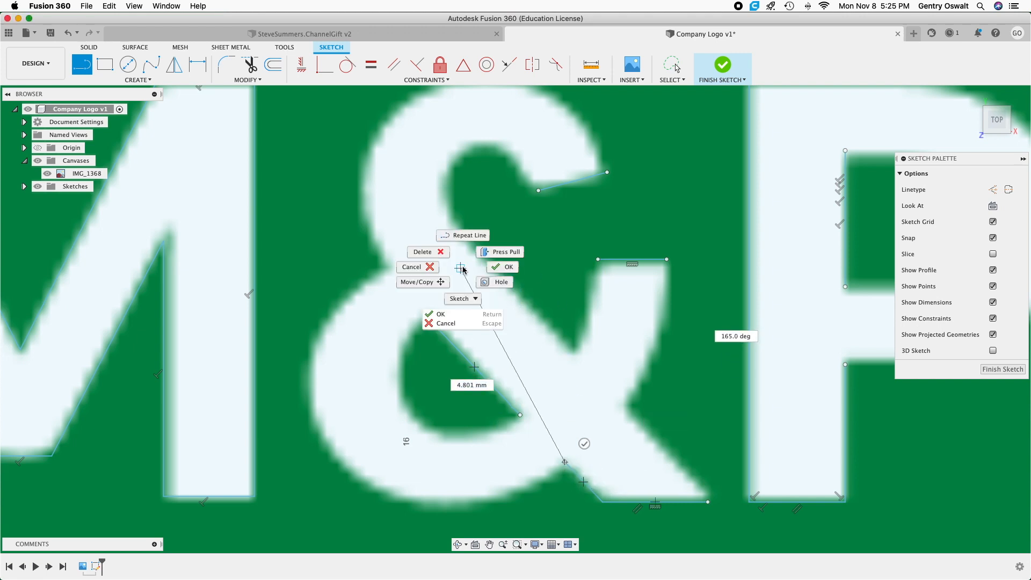
left_click(424, 268)
scroll(525, 329, "down", 5)
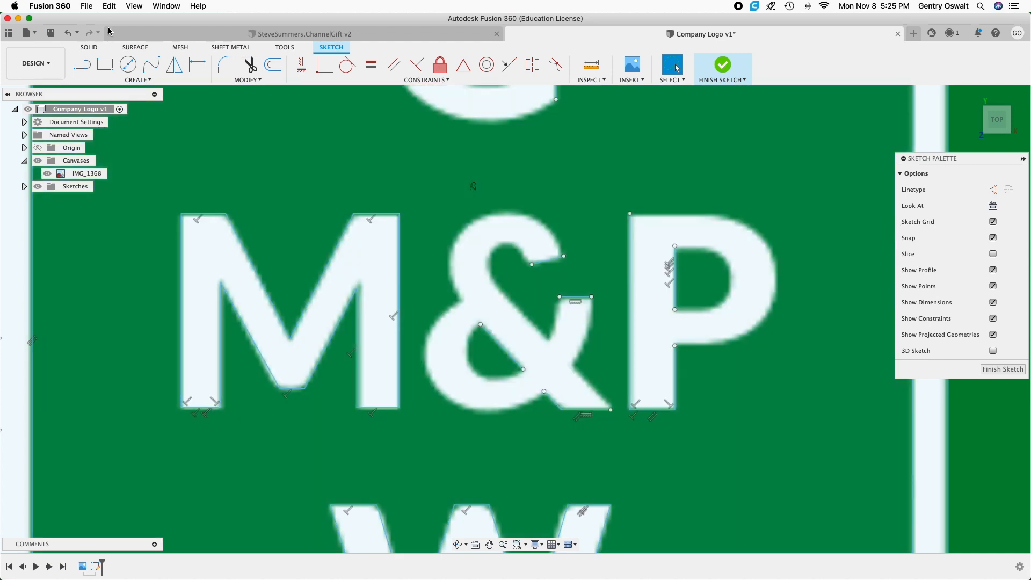
Trace the ampersand's outer upper curve with a fit point spline from the short end edge around to the left waist corner.
left_click(148, 65)
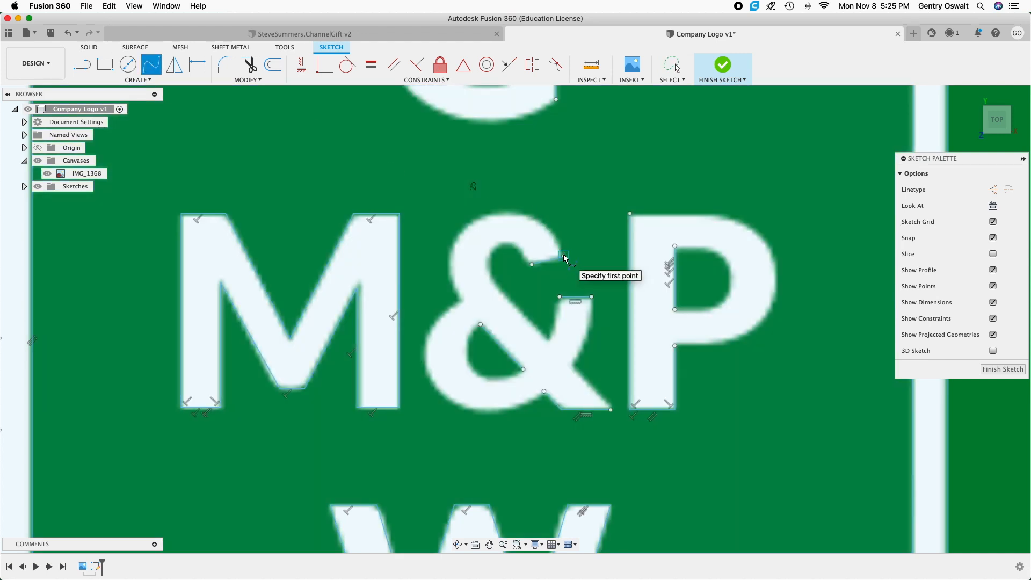
left_click(547, 231)
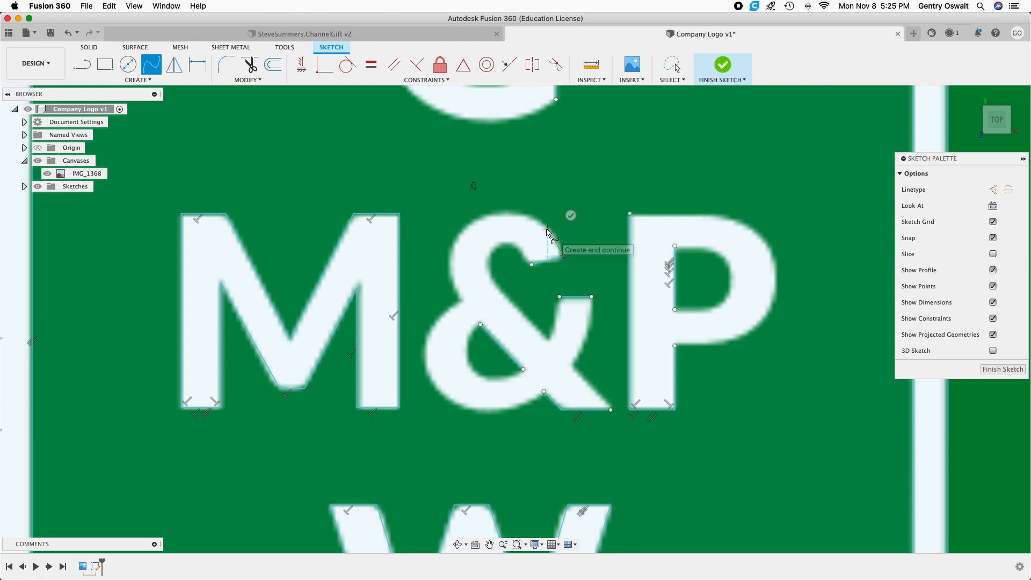
left_click(524, 212)
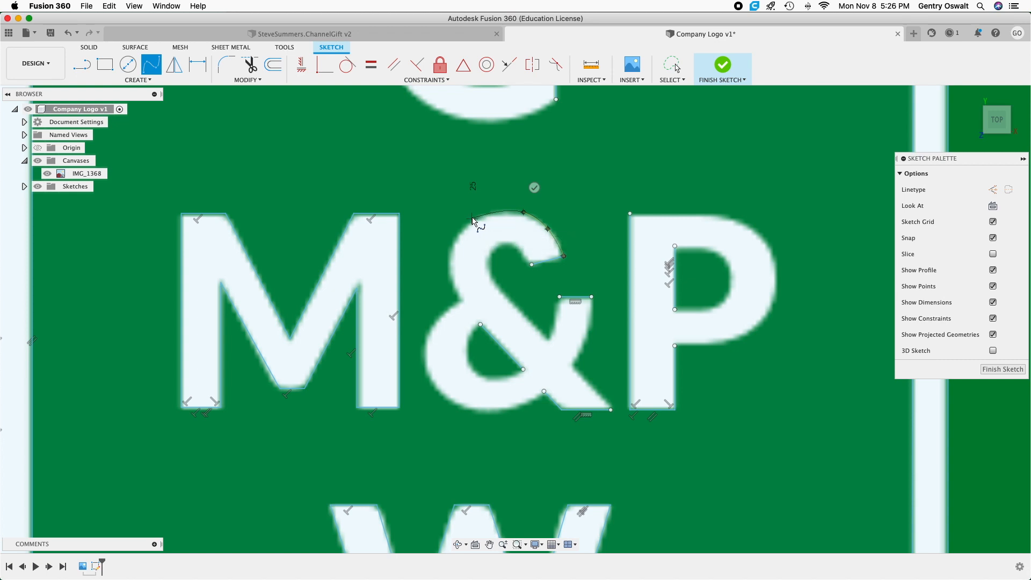
left_click(476, 217)
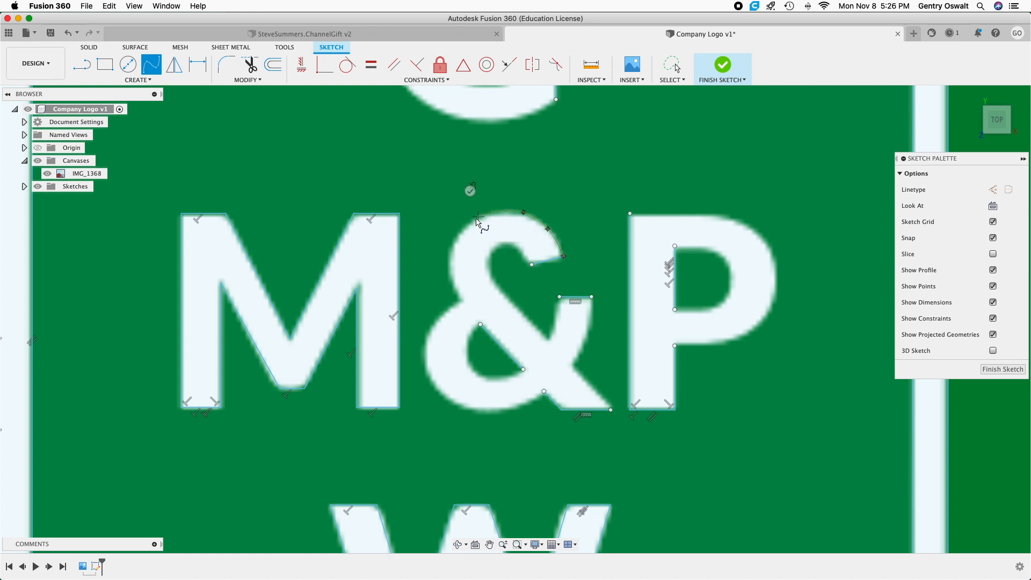
left_click(447, 257)
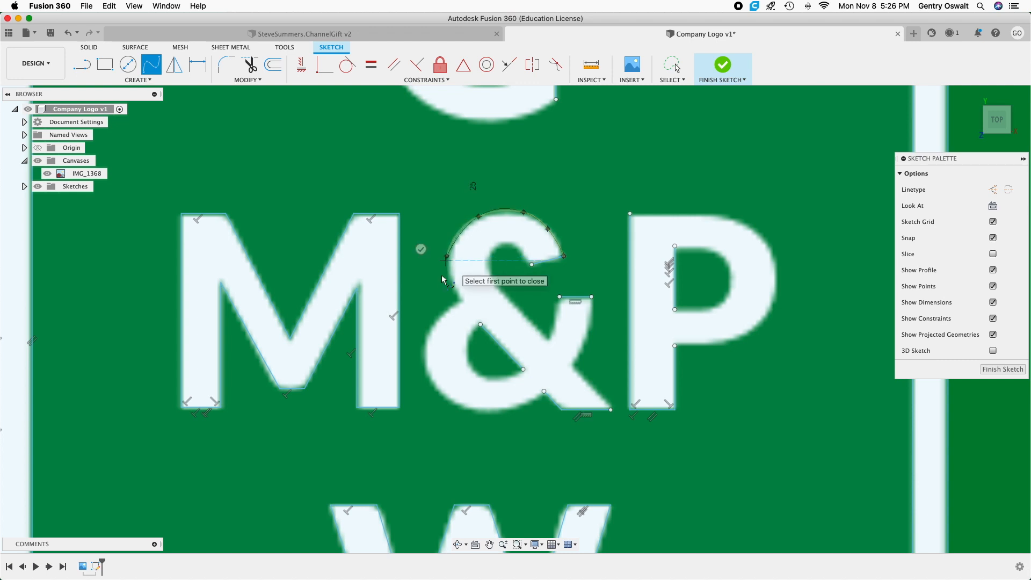
left_click(460, 300)
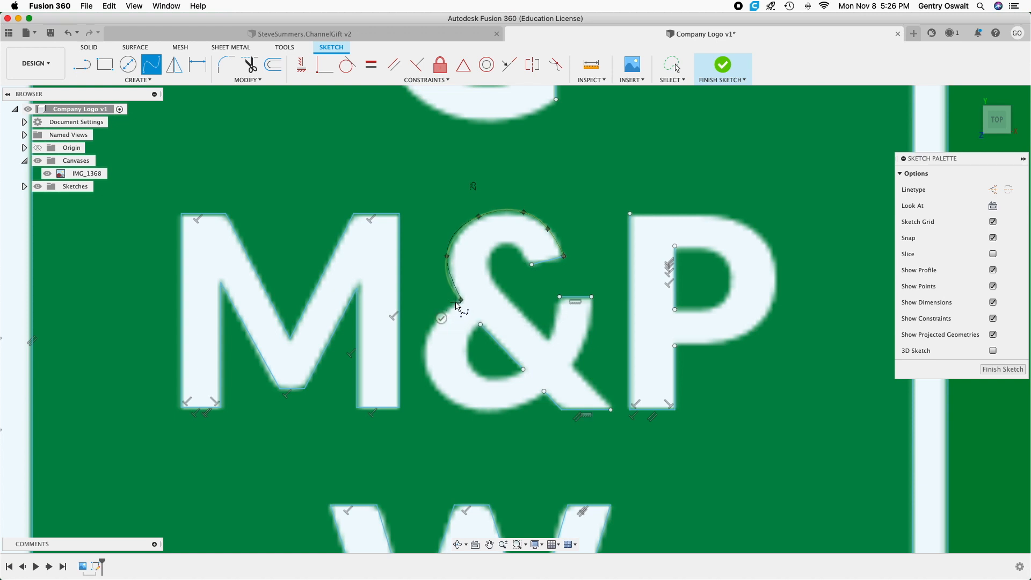
Trace the outer curve of the ampersand's lower bowl with a fit point spline from the waist corner around to the bottom leg's inner corner.
scroll(455, 306, "up", 5)
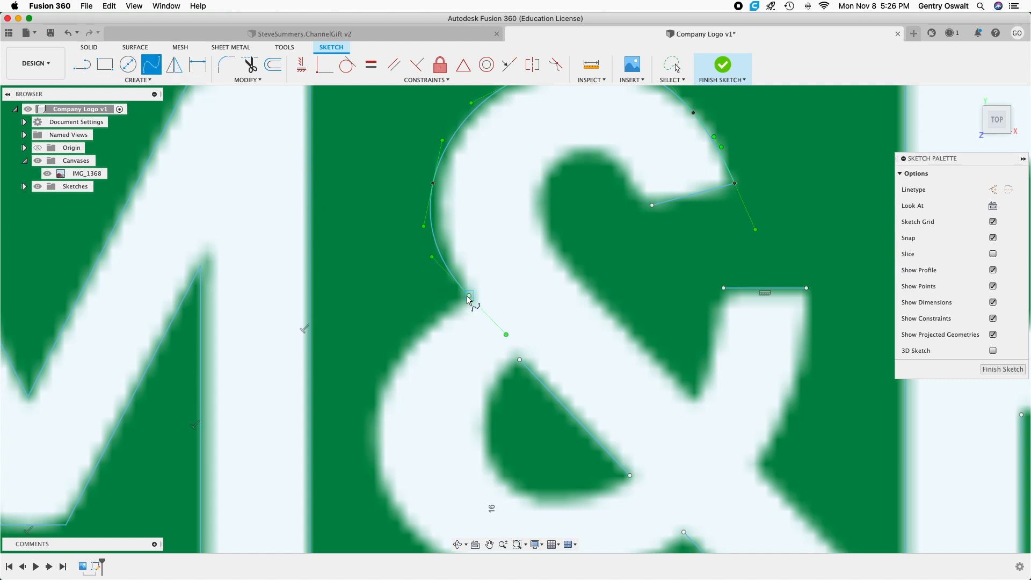
left_click(421, 333)
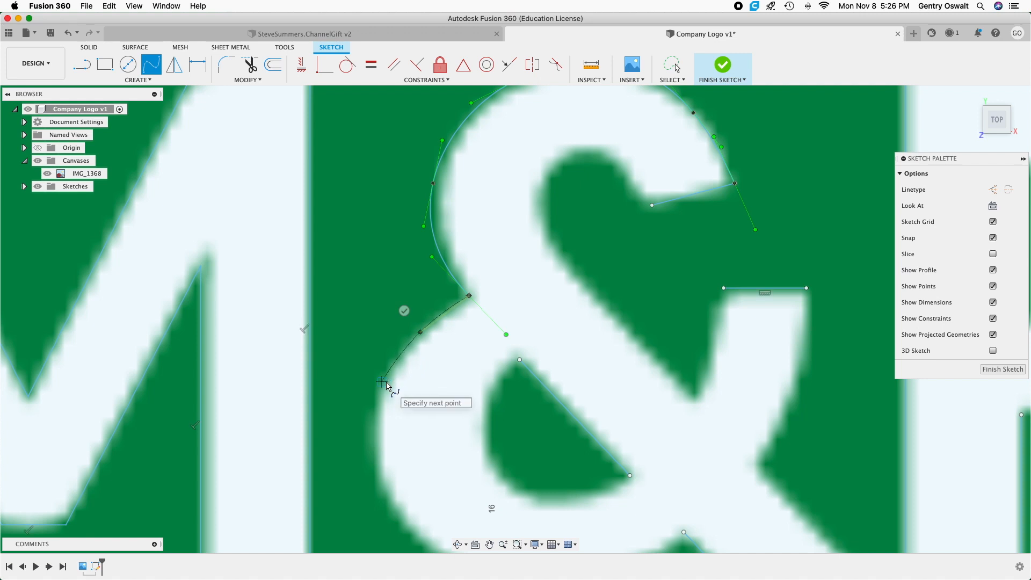
left_click(387, 376)
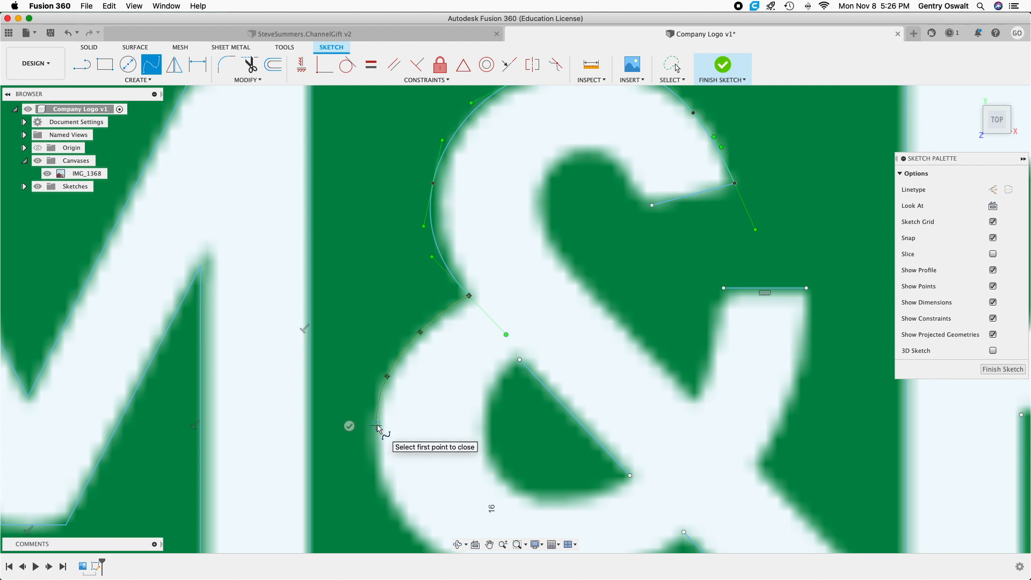
scroll(378, 428, "down", 5)
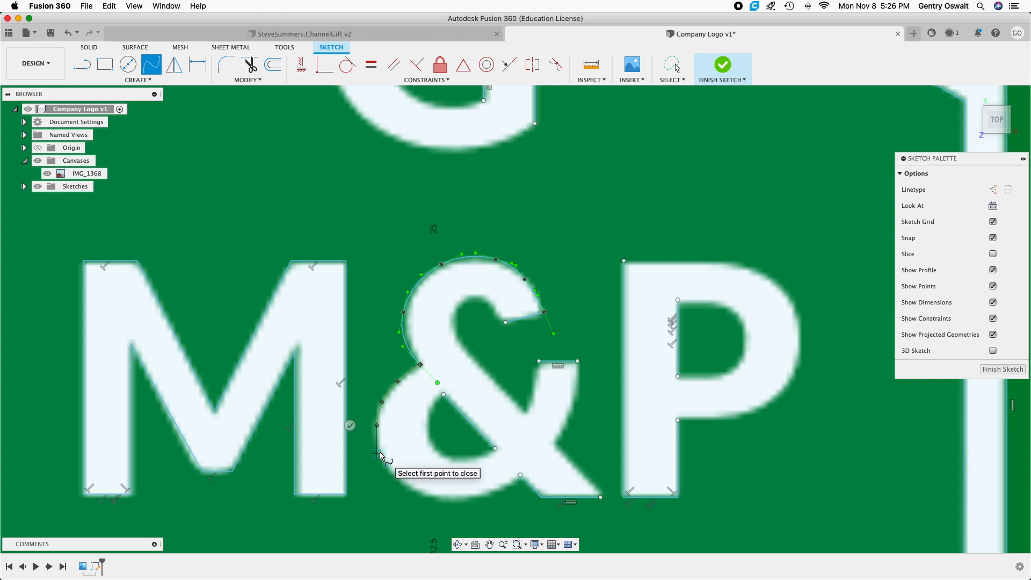
scroll(381, 455, "up", 3)
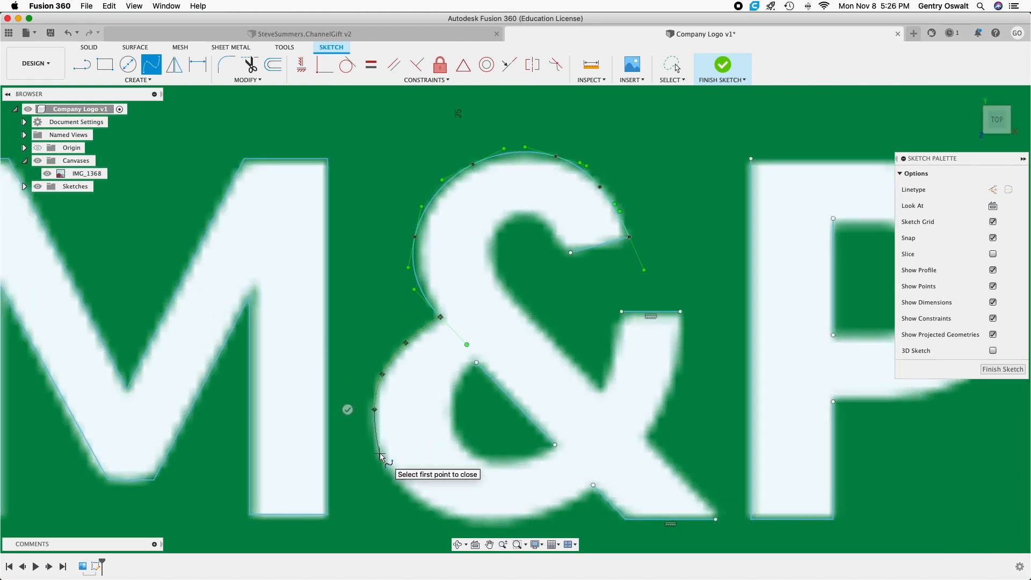
left_click(379, 453)
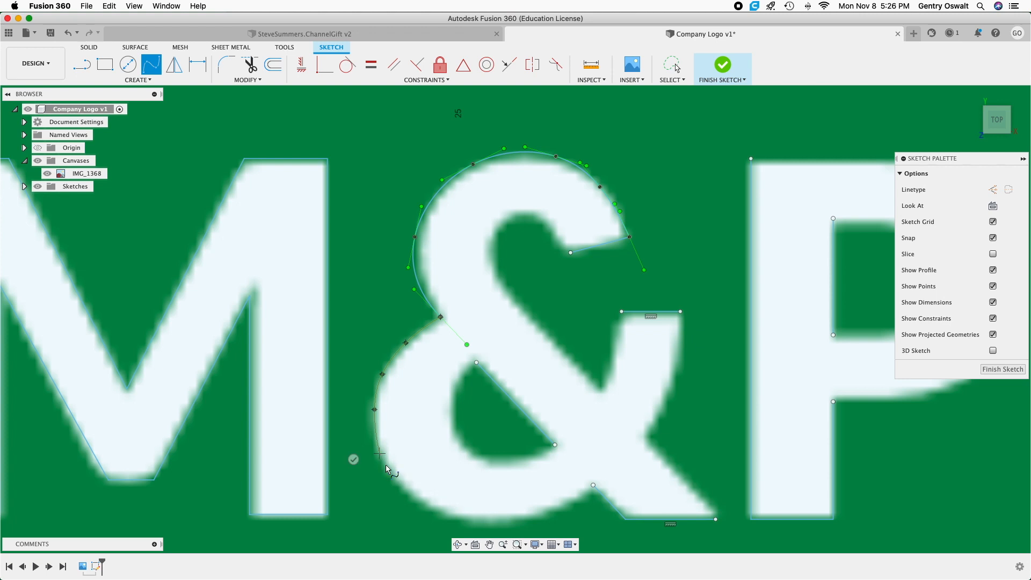
left_click(414, 499)
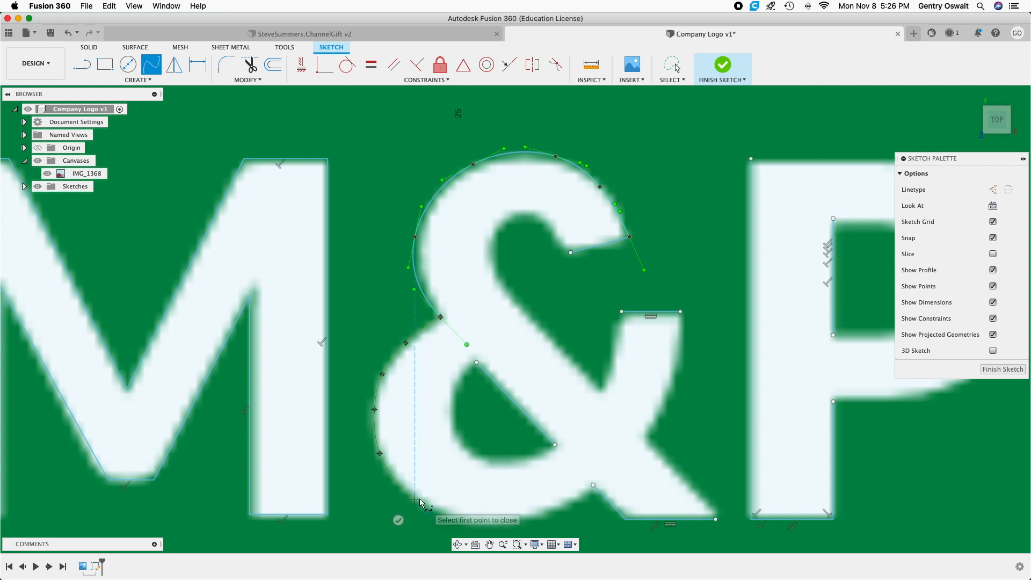
left_click(489, 523)
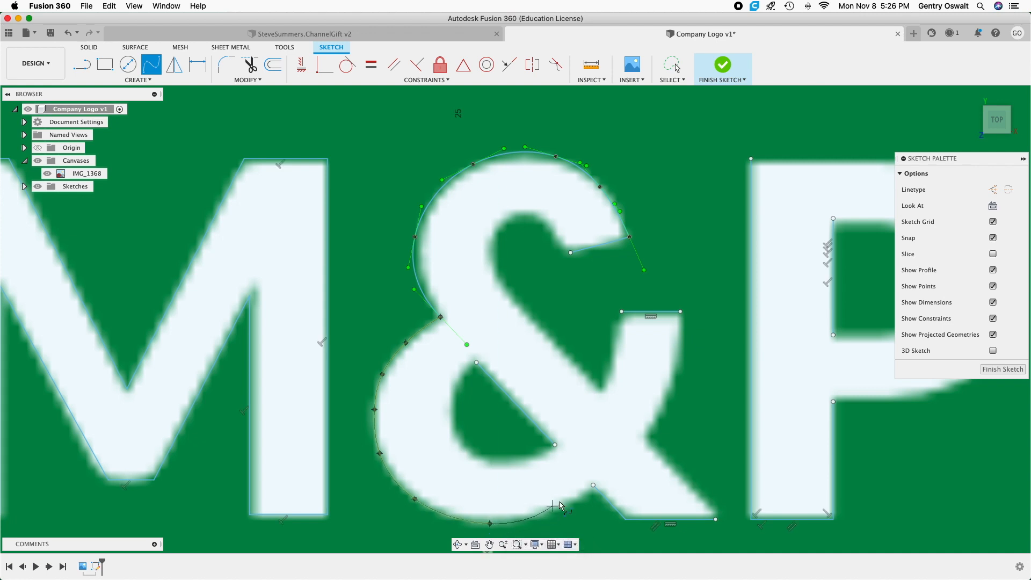
left_click(593, 486)
left_click(609, 506)
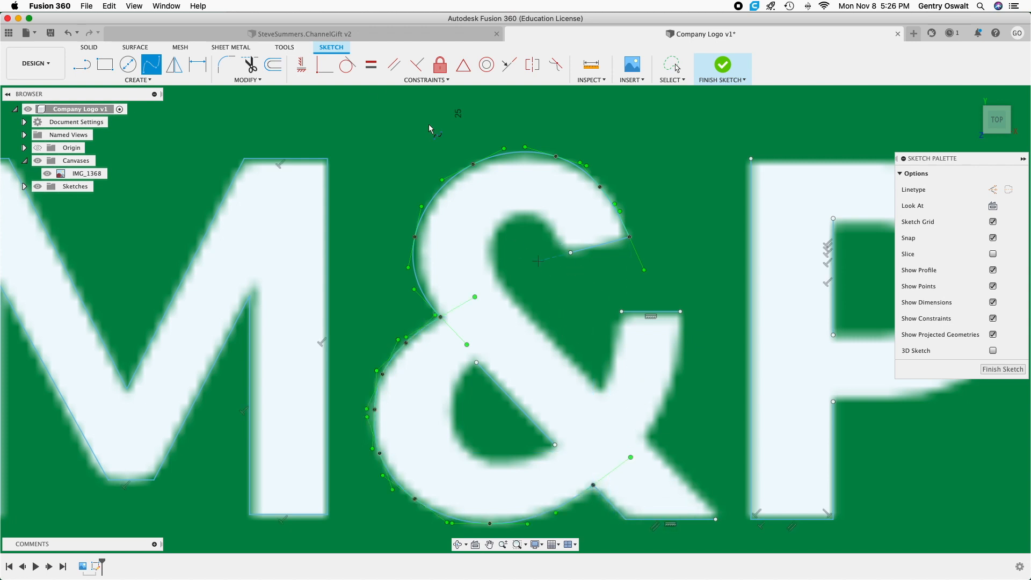
Draw a line about 2.8 mm long along the ampersand leg's outer diagonal edge and shift its bottom endpoint slightly outward to the tip.
key("l")
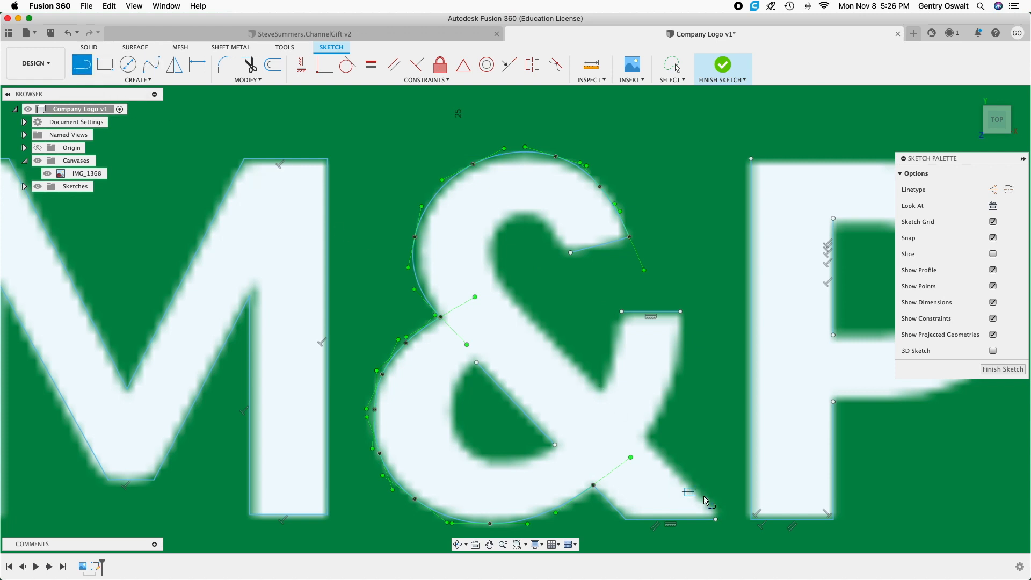
left_click(715, 519)
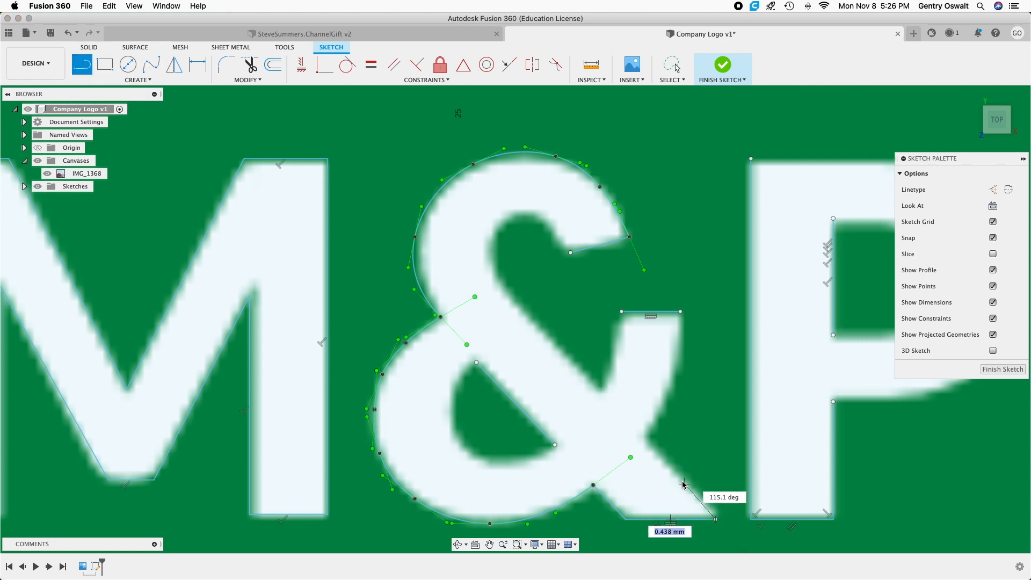
left_click(644, 440)
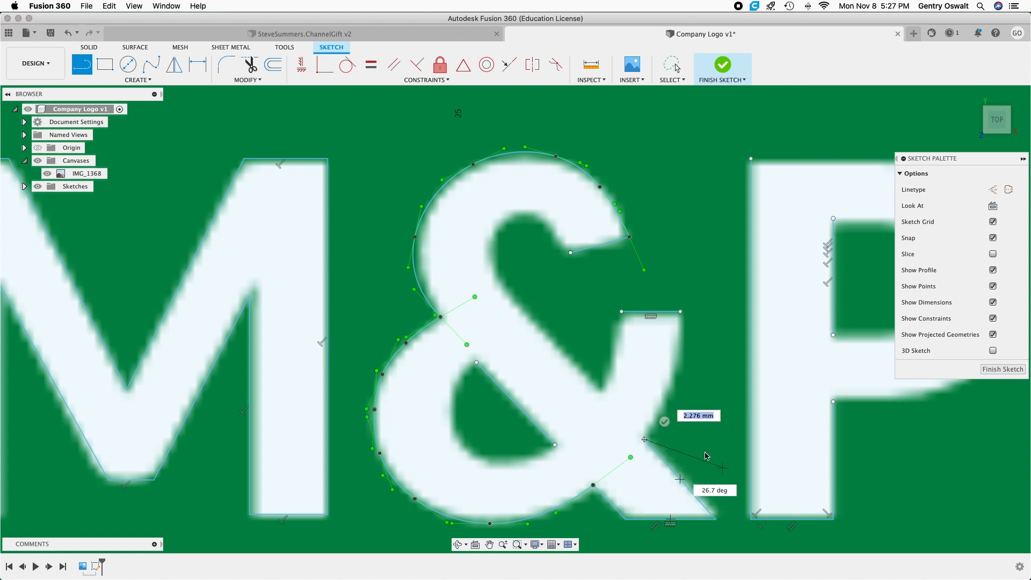
left_click(664, 422)
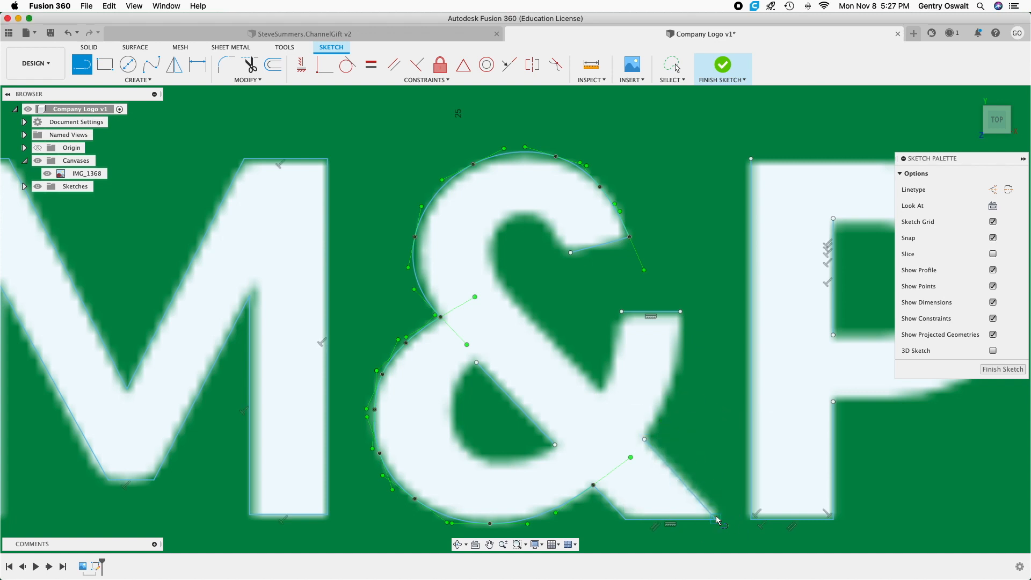
right_click(726, 491)
left_click(689, 491)
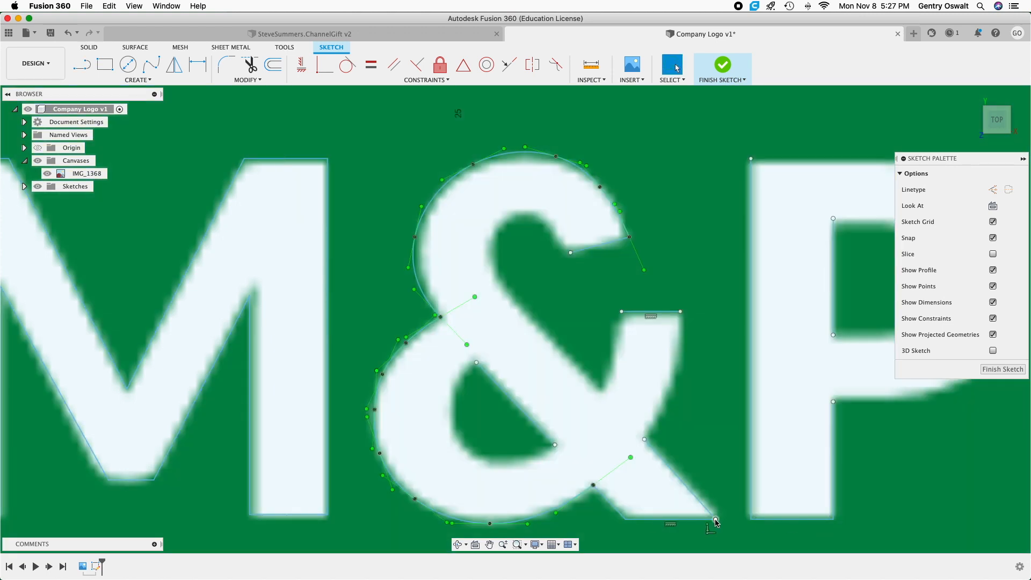
left_click_drag(716, 519, 719, 519)
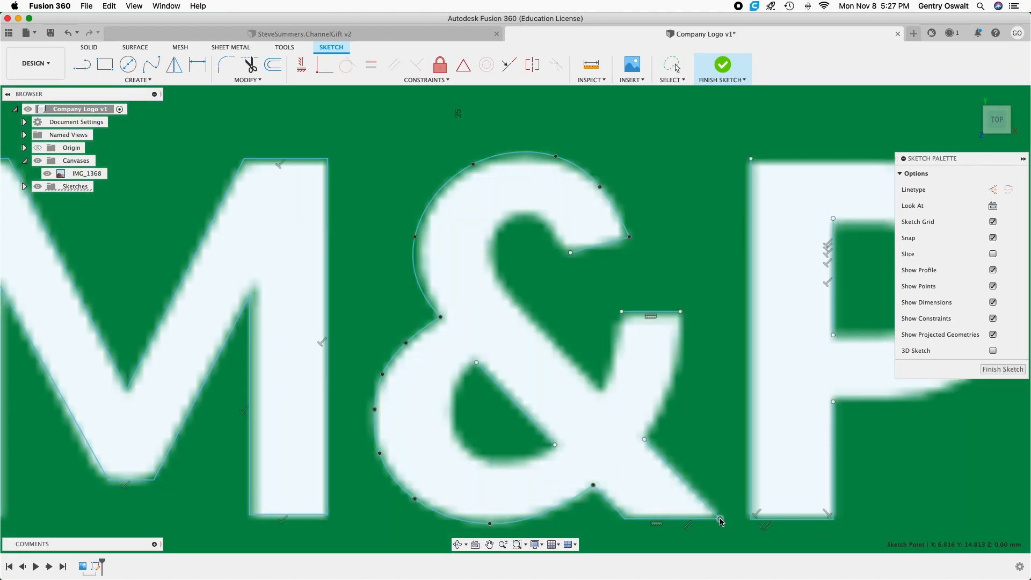
left_click(719, 519)
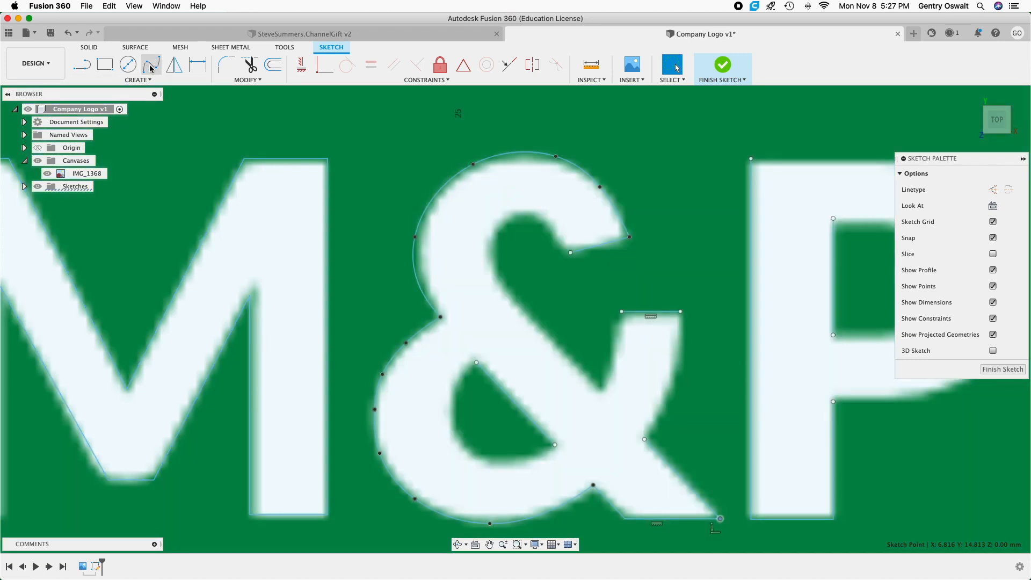
Trace the outer curve of the ampersand's short arm with a fit point spline from its top edge down to the leg's diagonal.
left_click(151, 64)
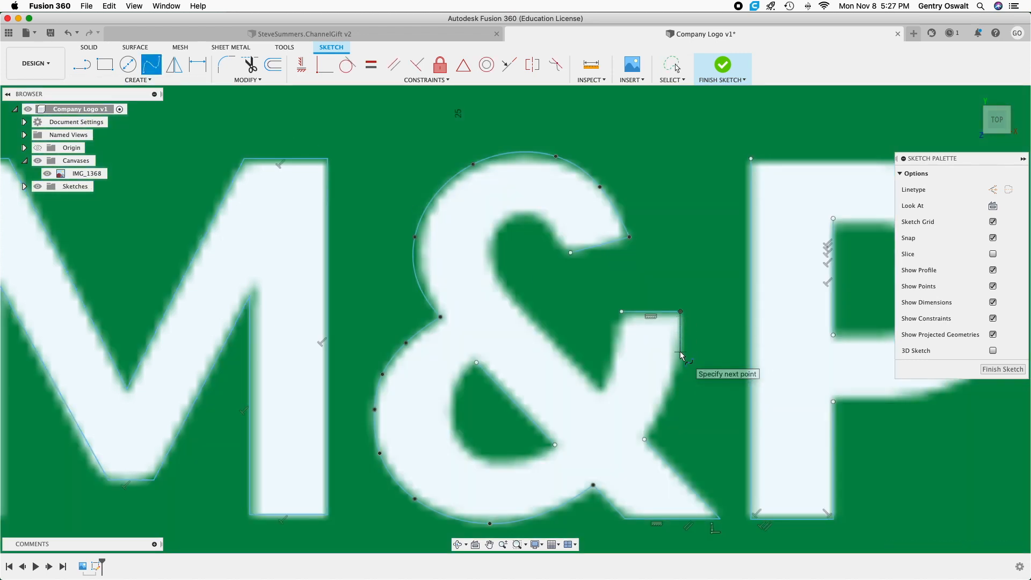
scroll(693, 411, "down", 6)
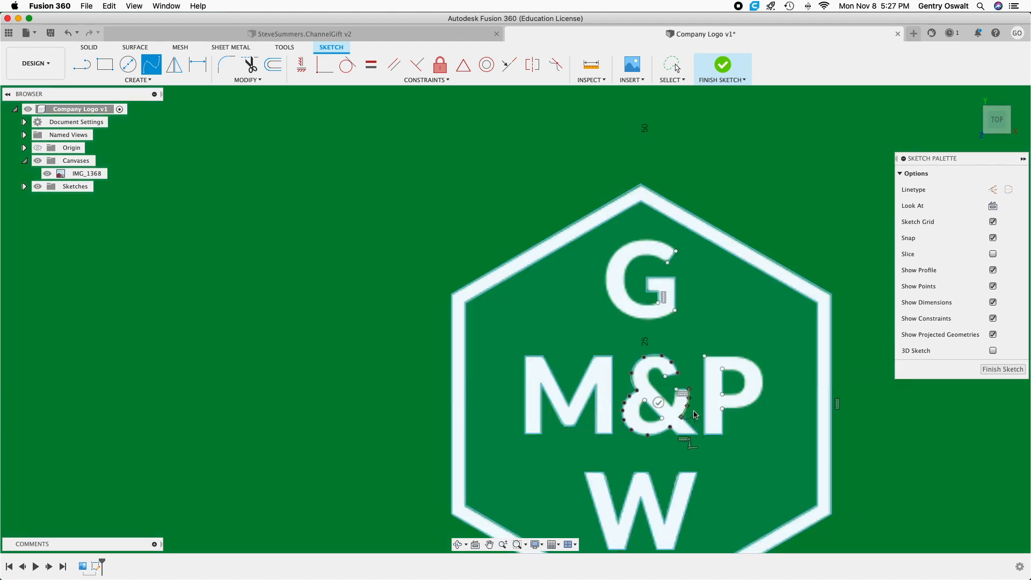
right_click(419, 221)
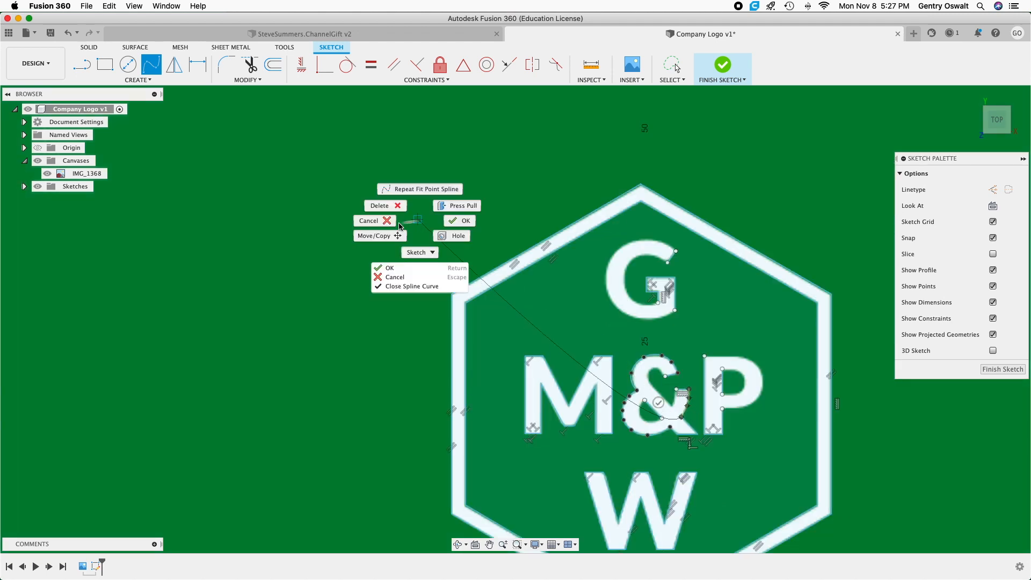
left_click(427, 235)
left_click(658, 404)
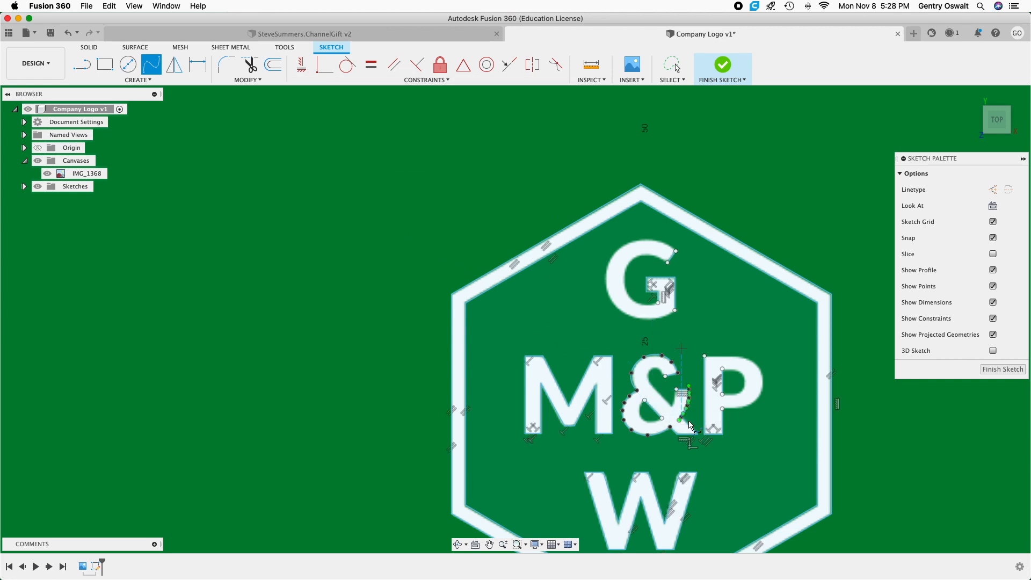
Trace the inner curve of the ampersand's short arm with a fit point spline from its top edge down to the crotch point.
scroll(668, 363, "up", 10)
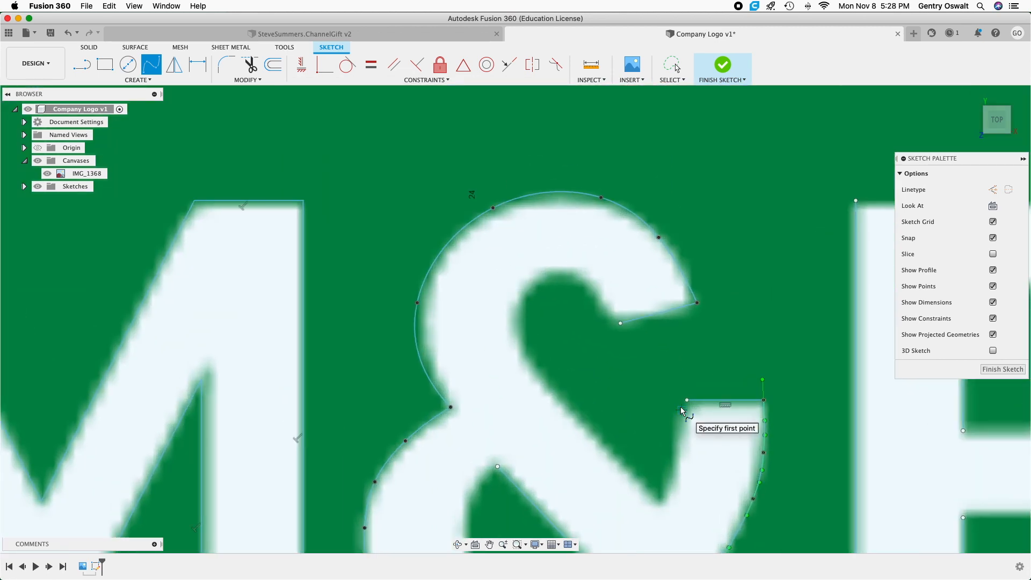
left_click(687, 400)
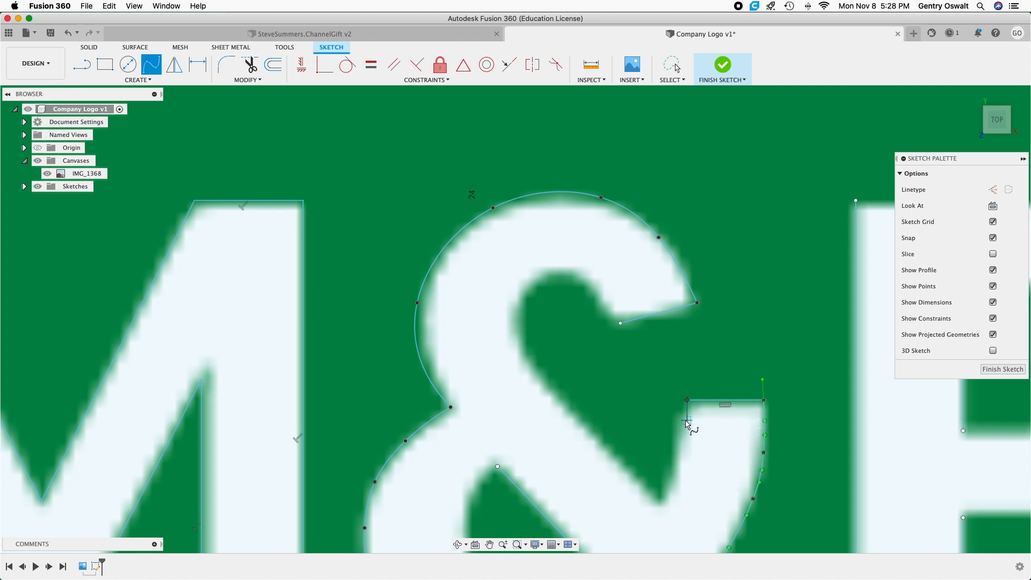
left_click(686, 421)
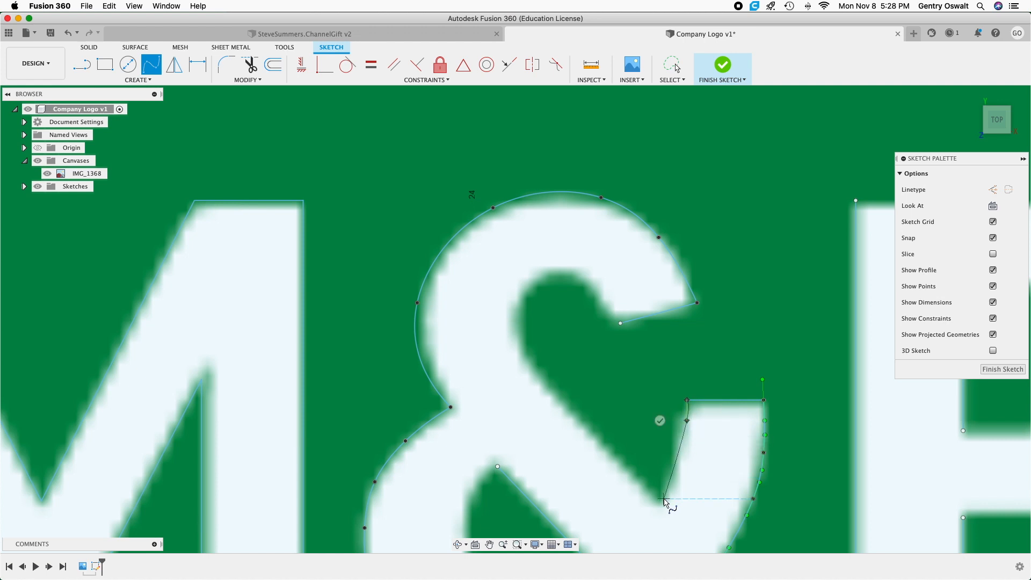
left_click(682, 461)
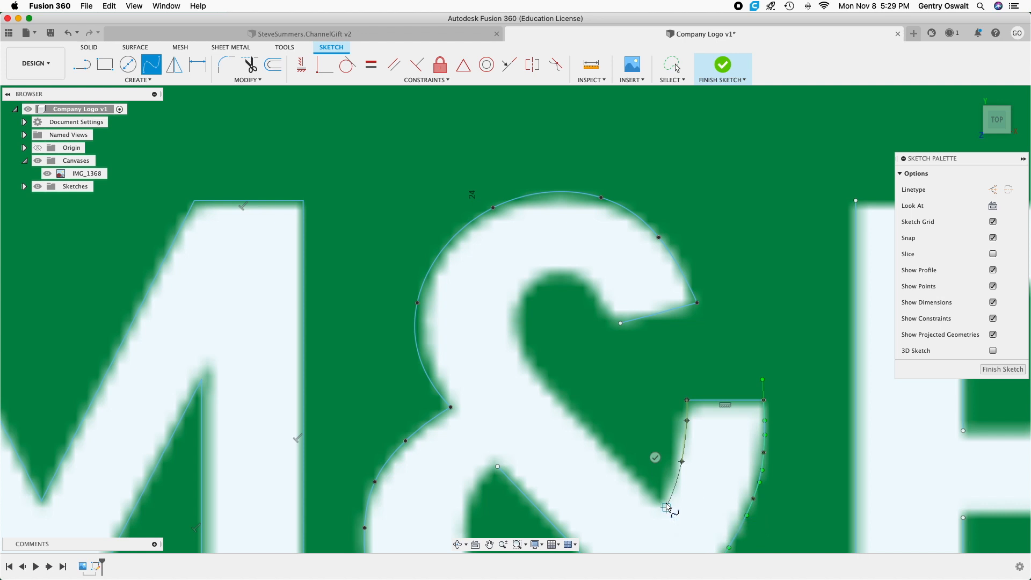
scroll(661, 504, "up", 3)
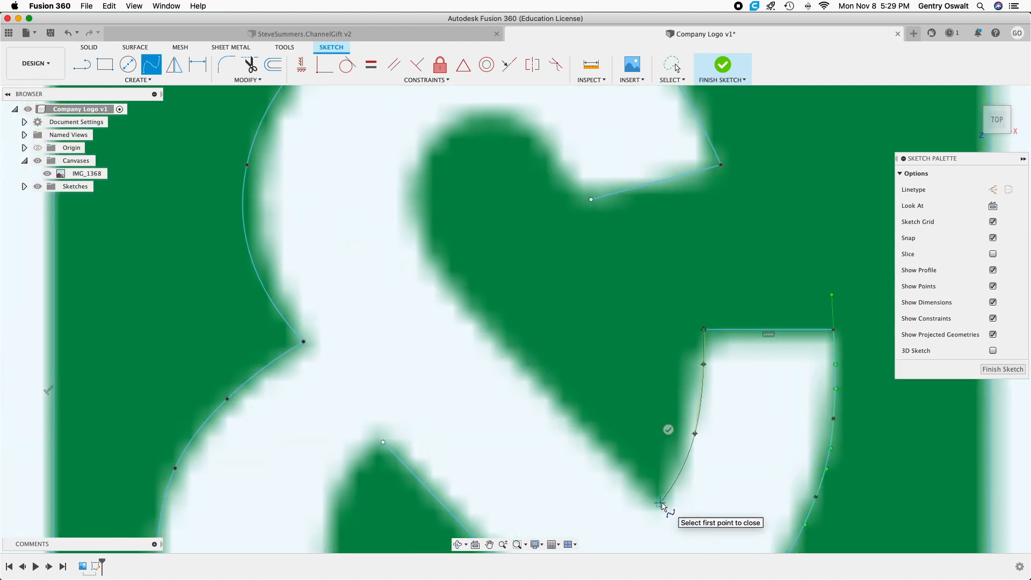
left_click(661, 503)
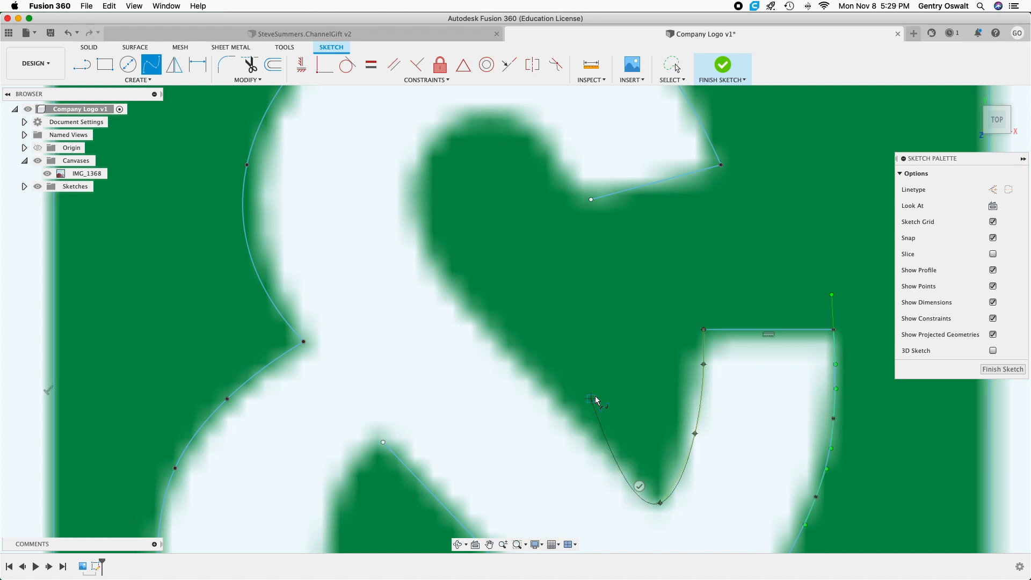
left_click(640, 485)
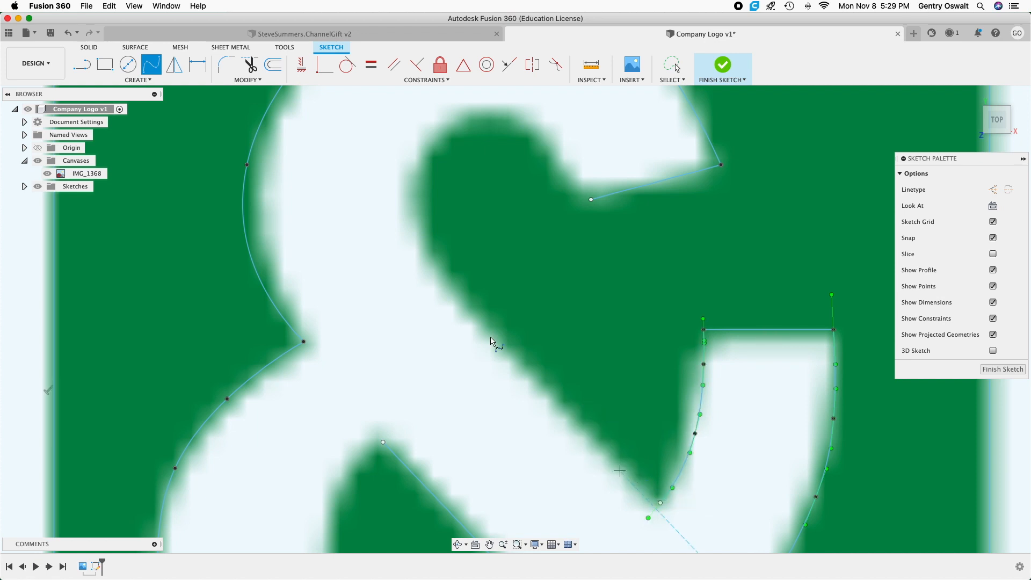
Draw a line about 3.5 mm long from the crotch point up along the ampersand's straight diagonal inner edge.
left_click(82, 65)
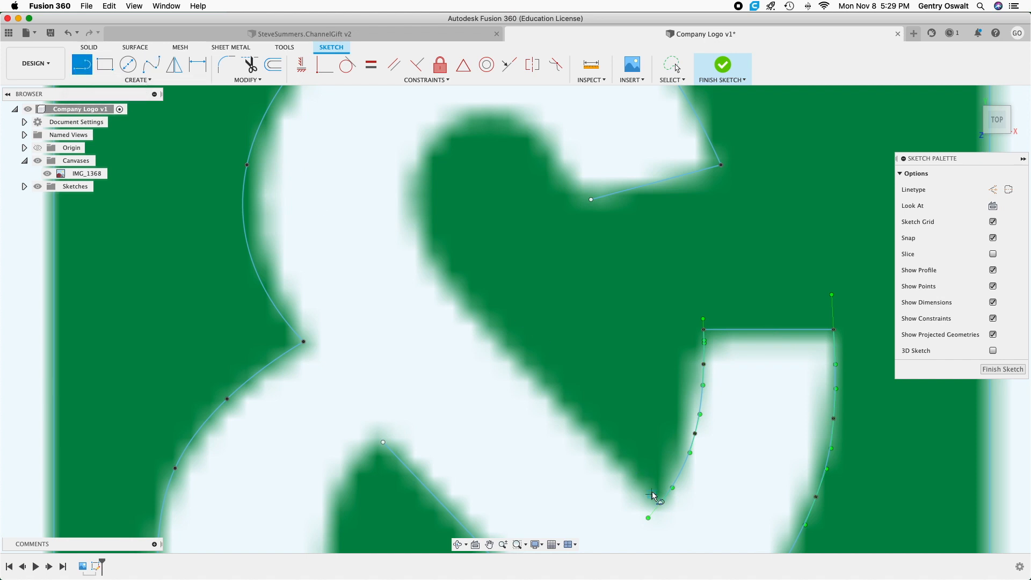
left_click(661, 503)
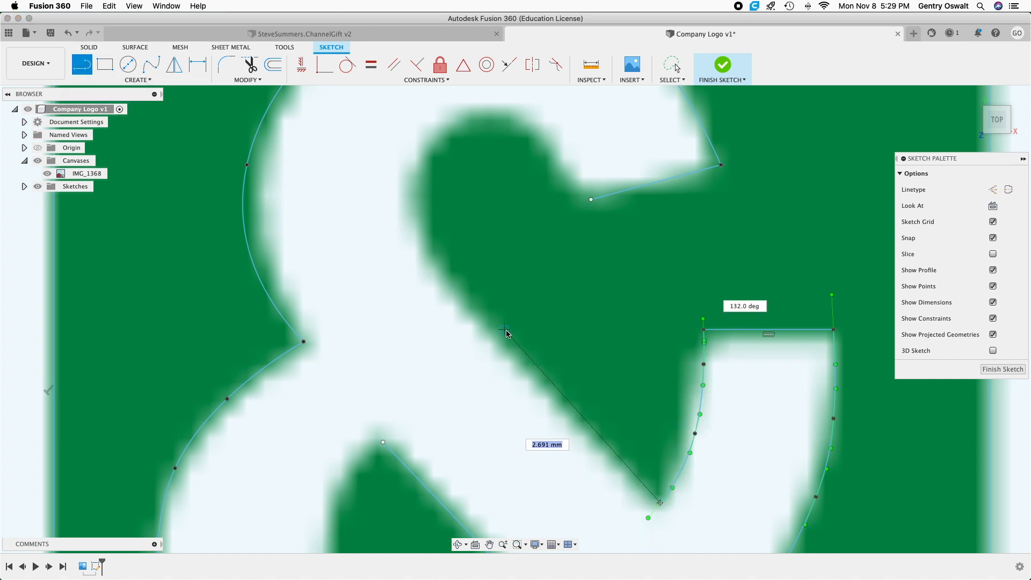
left_click(450, 276)
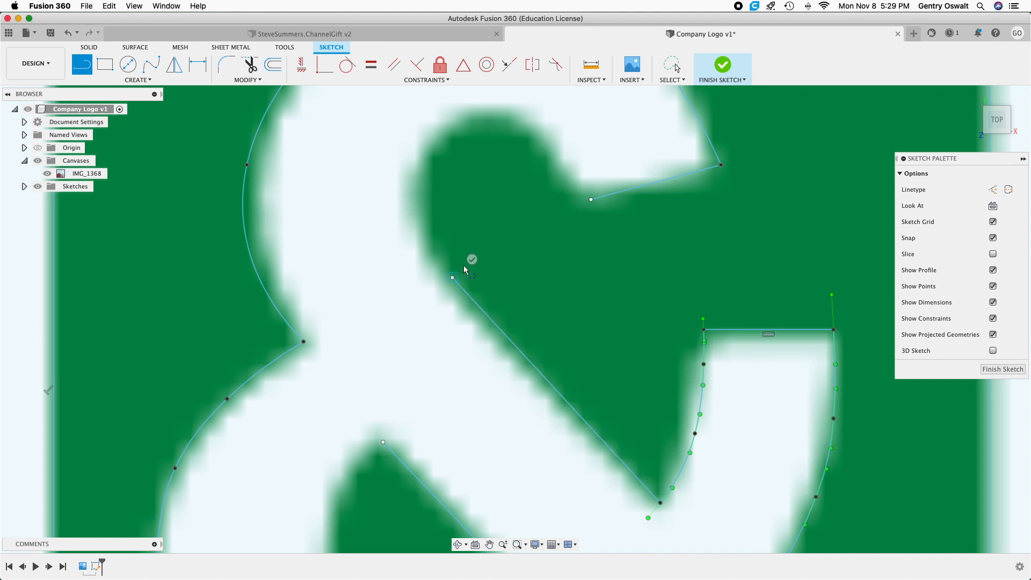
key("Escape")
Trace the ampersand's upper inner curve with a fit point spline from the short end edge around to the diagonal line's upper end.
left_click(151, 64)
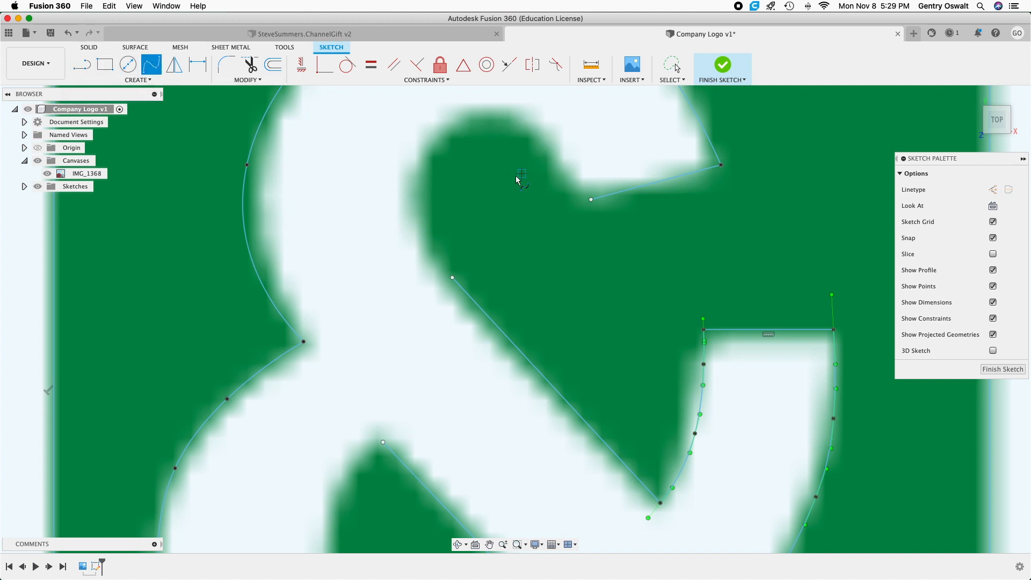
left_click(590, 198)
left_click(517, 116)
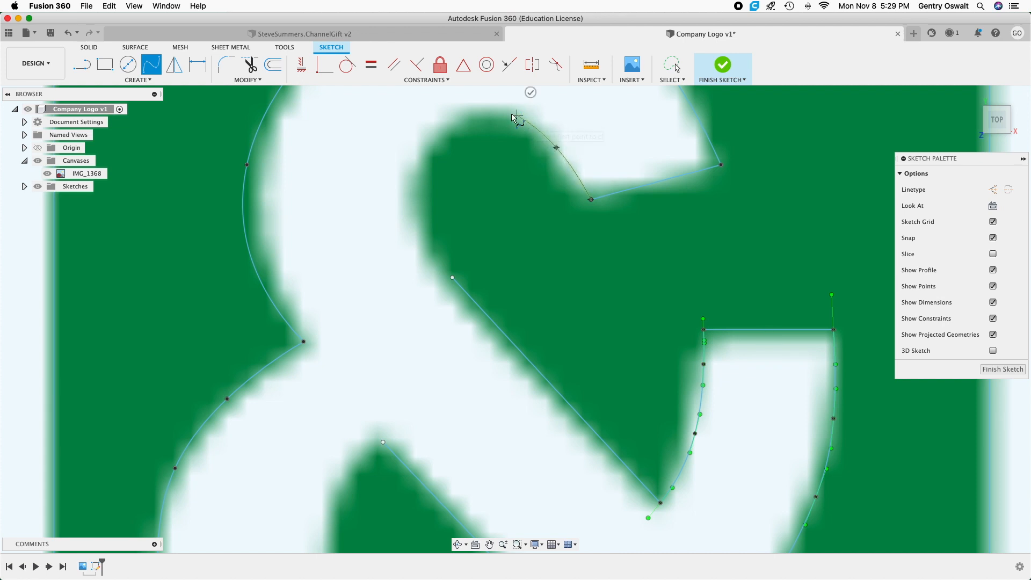
left_click(461, 113)
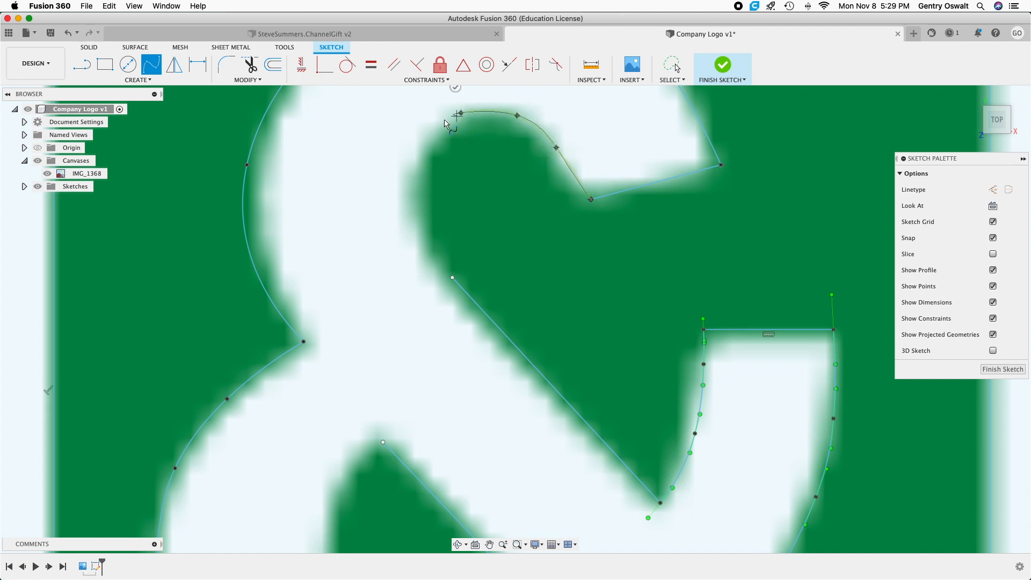
left_click(418, 156)
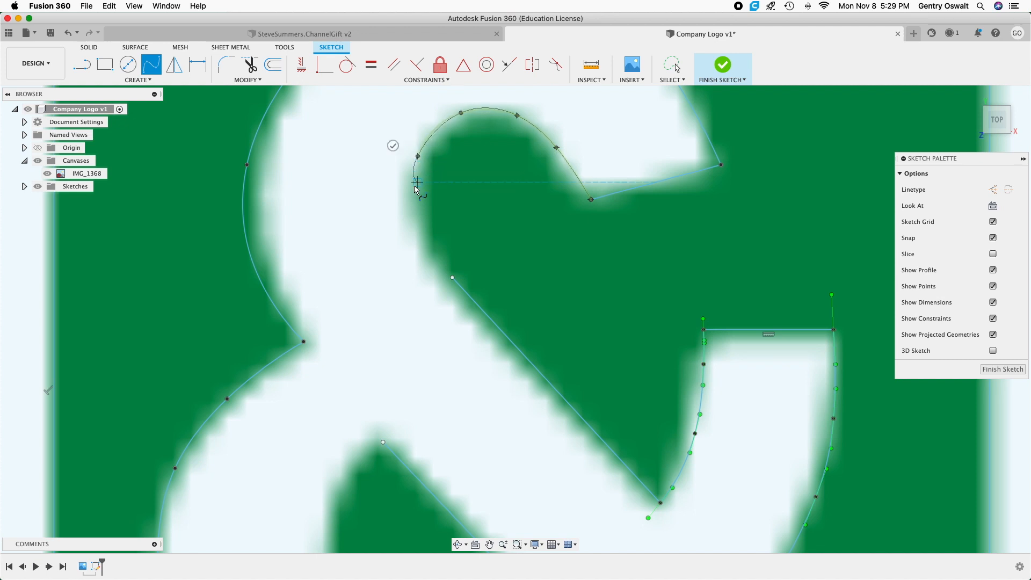
left_click(410, 225)
left_click(452, 277)
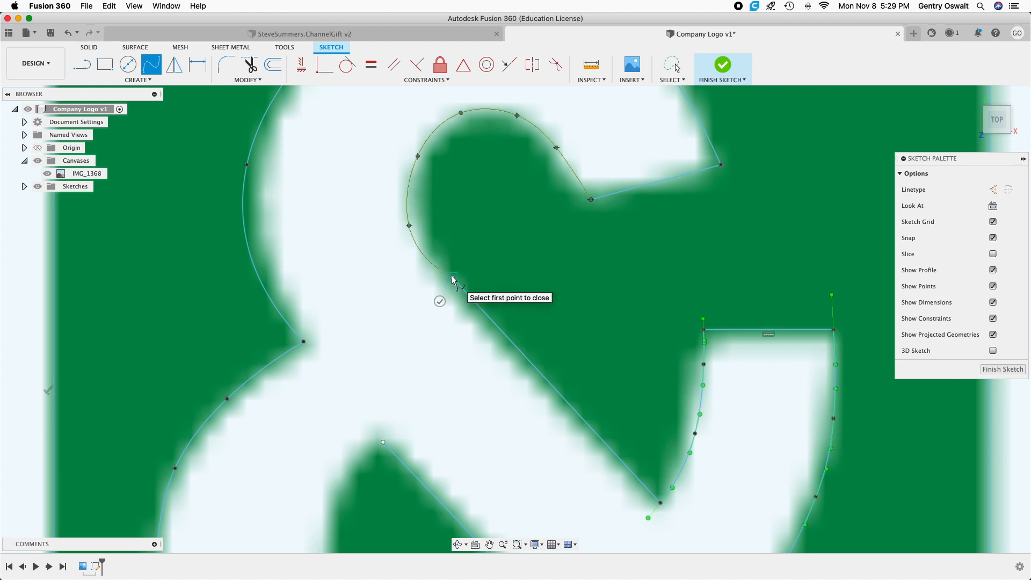
left_click(438, 299)
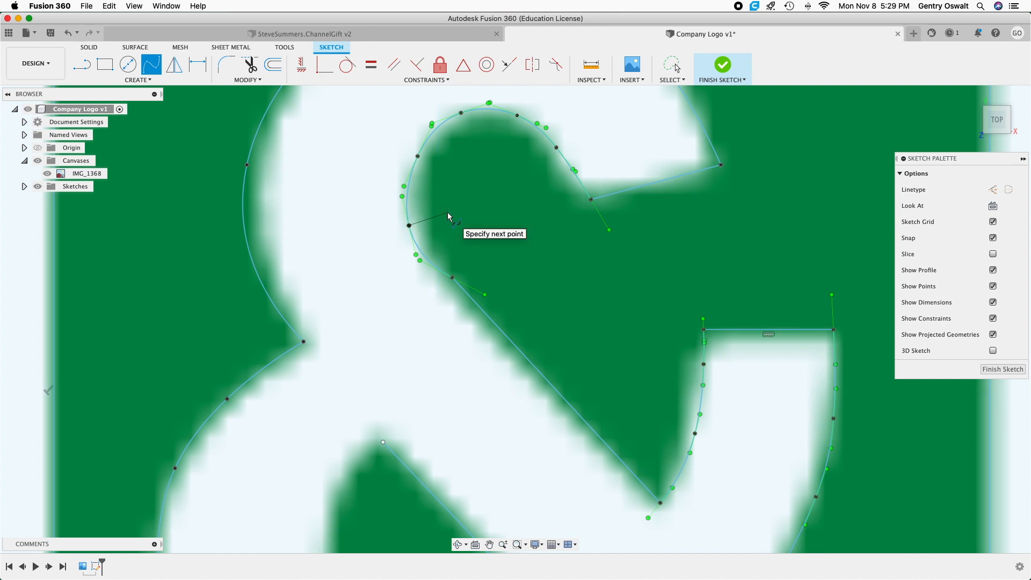
left_click(487, 208)
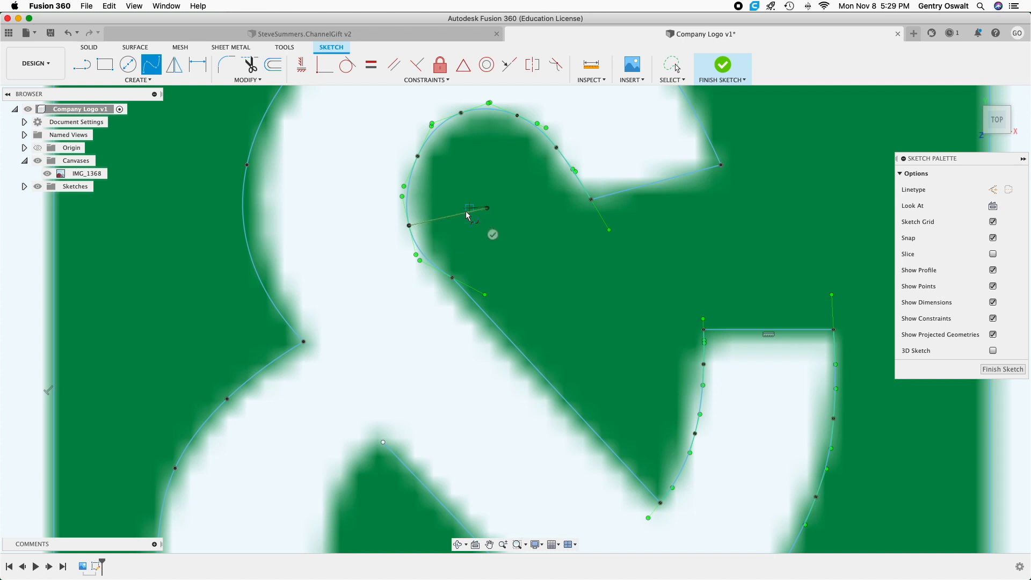
key("super+z")
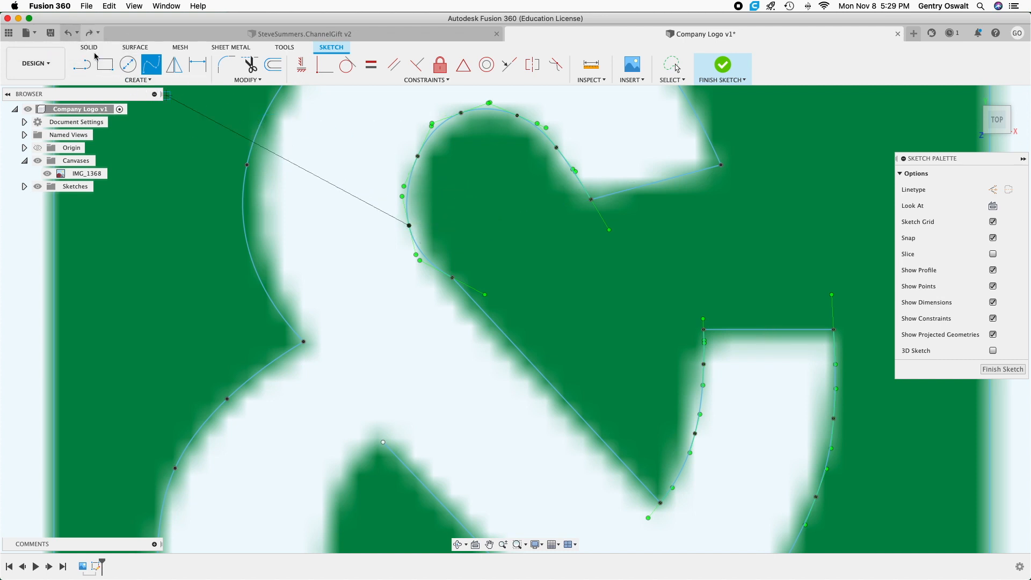
right_click(520, 191)
left_click(468, 188)
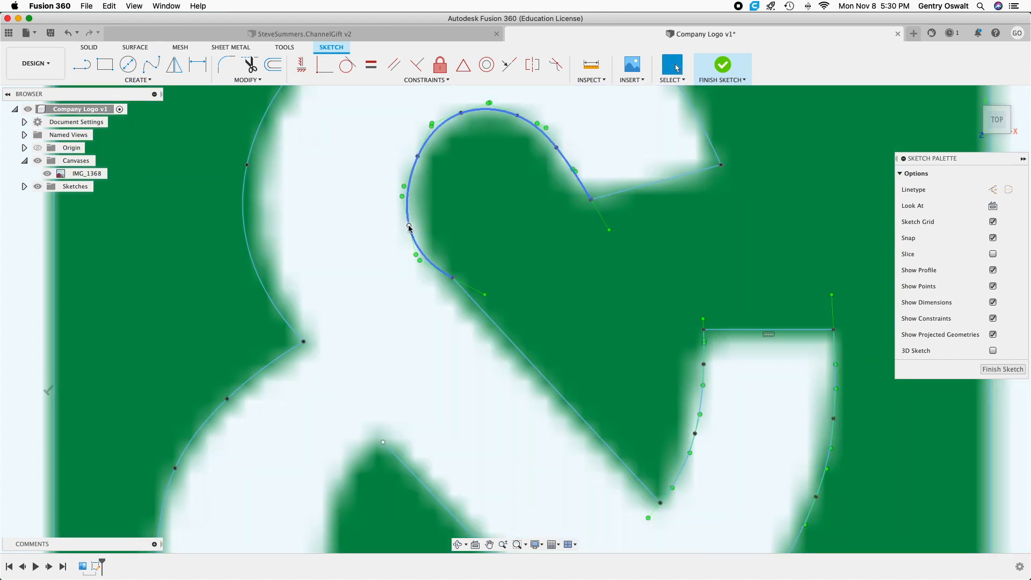
Move the fit point on the far side of the ampersand's upper inner curve slightly upward along the logo edge.
left_click(409, 225)
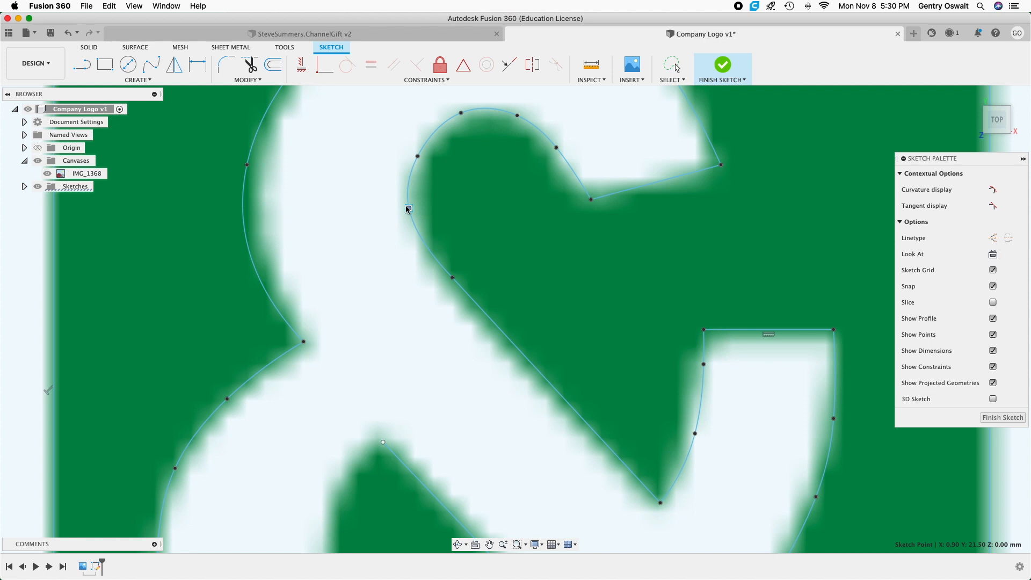
scroll(622, 342, "down", 6)
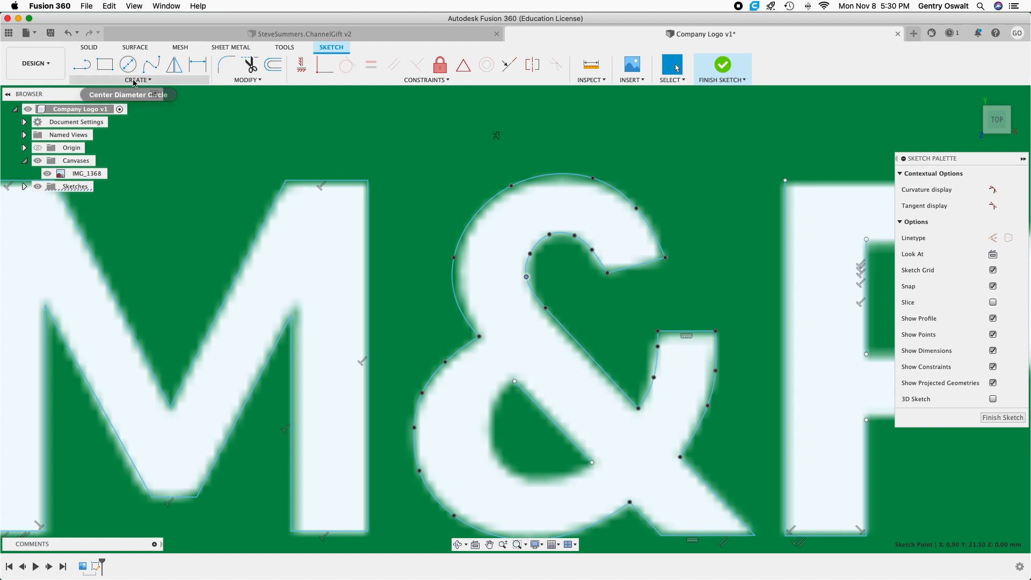
left_click(135, 81)
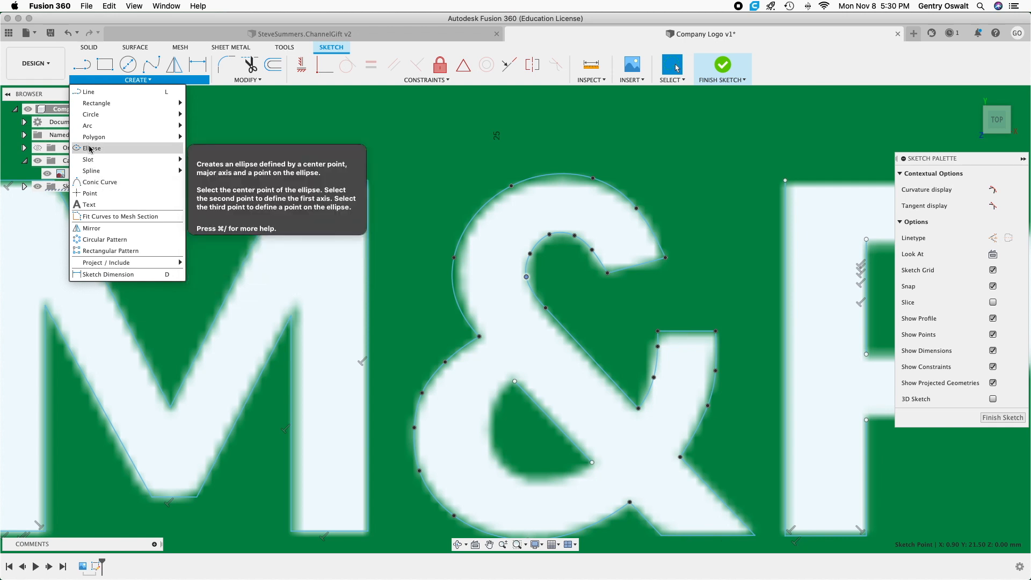
mouse_move(94, 115)
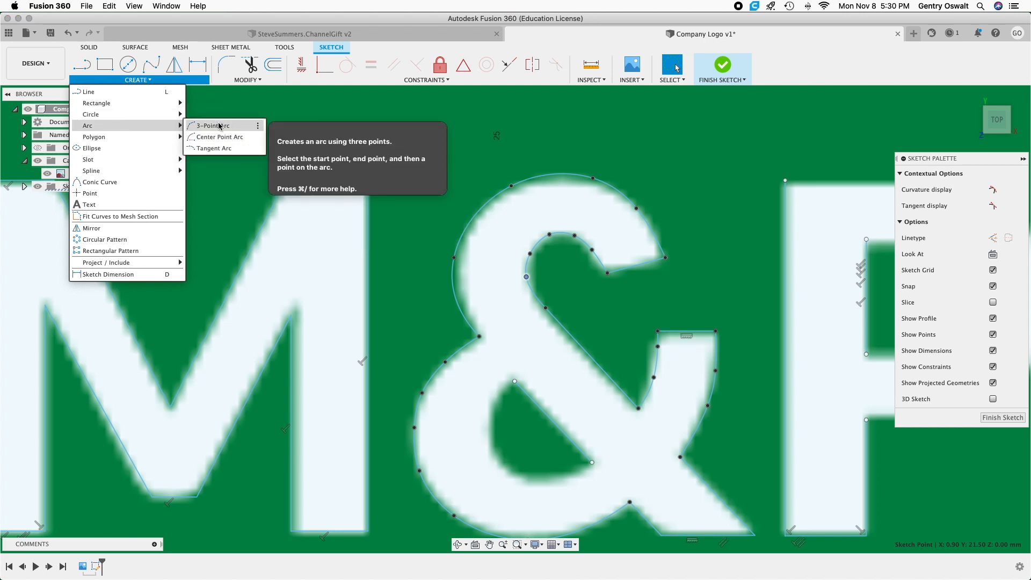
left_click(219, 127)
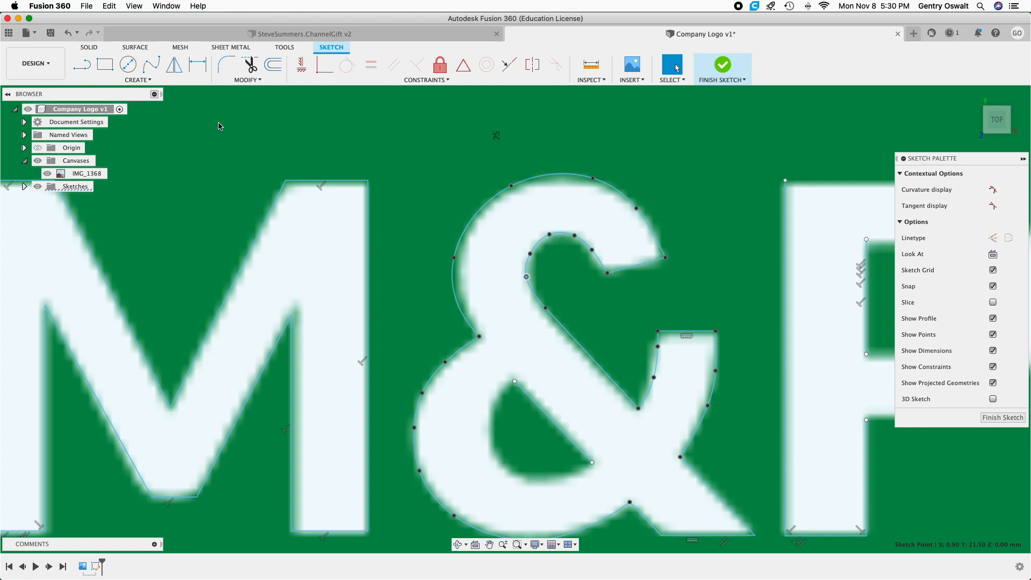
left_click(514, 381)
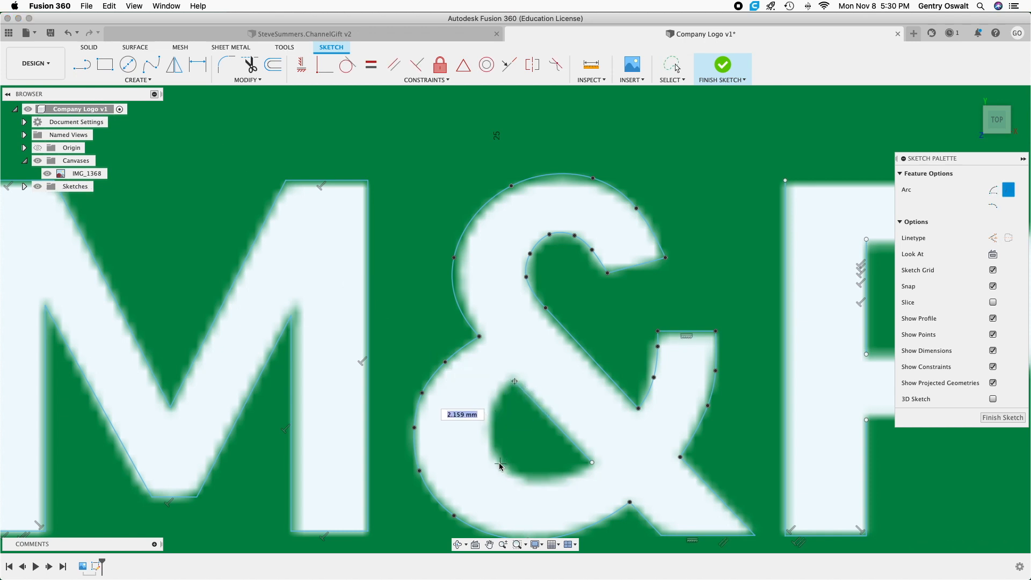
left_click(500, 463)
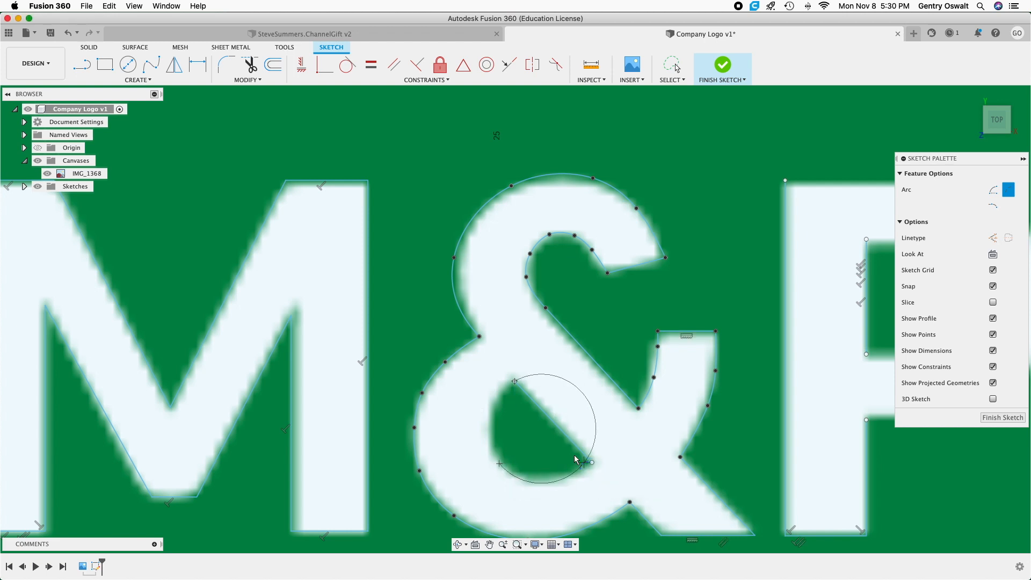
right_click(417, 325)
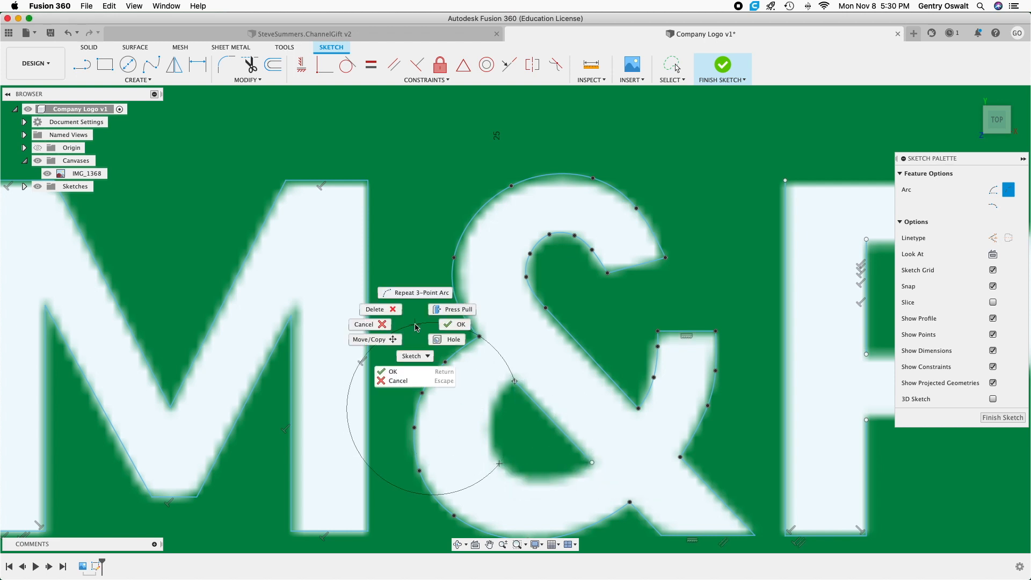
left_click(371, 324)
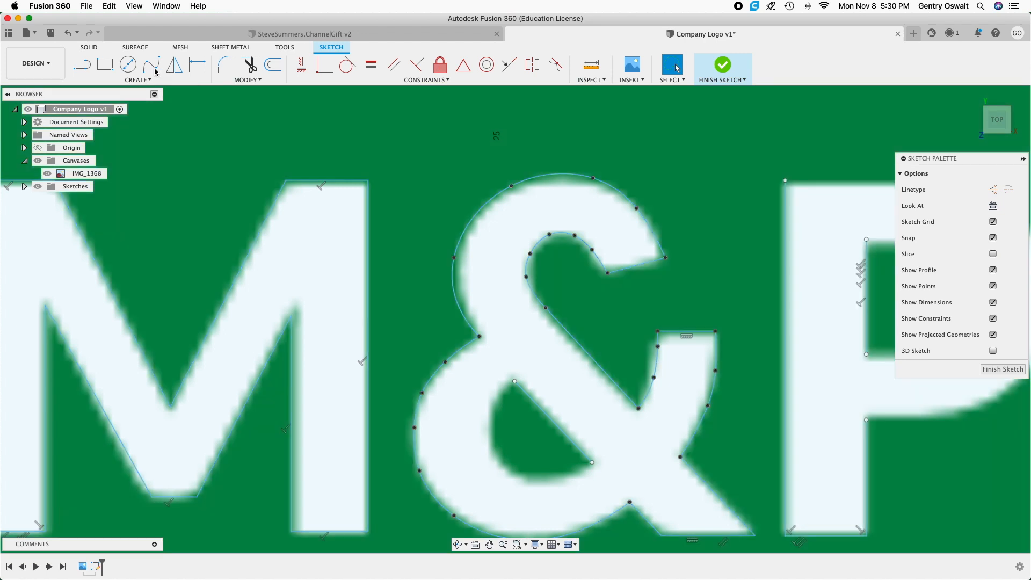
Trace the curved edge of the ampersand's lower counter with a fit point spline between the two ends of its diagonal line.
left_click(150, 66)
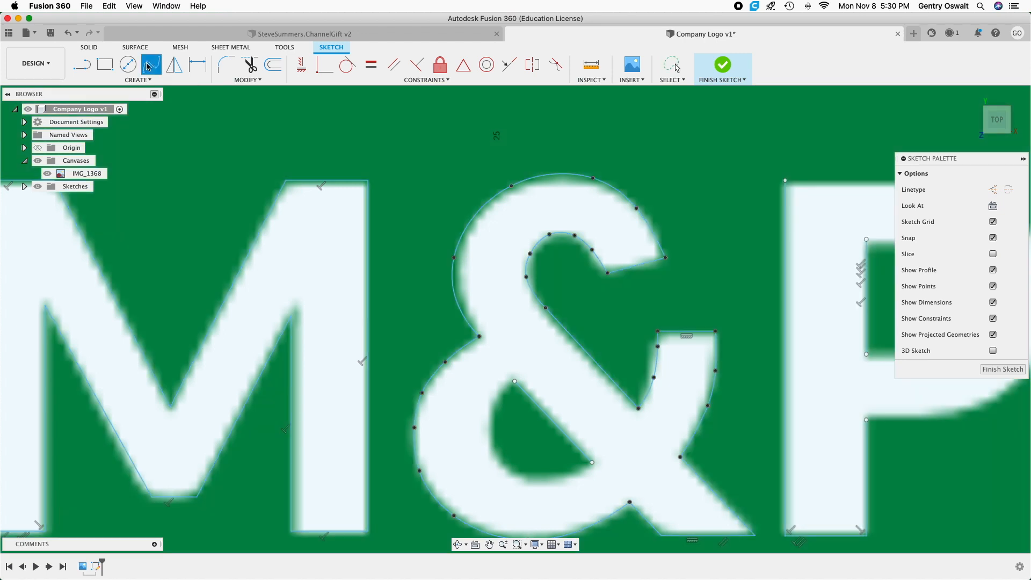
left_click(500, 393)
left_click(491, 422)
left_click(496, 452)
left_click(515, 475)
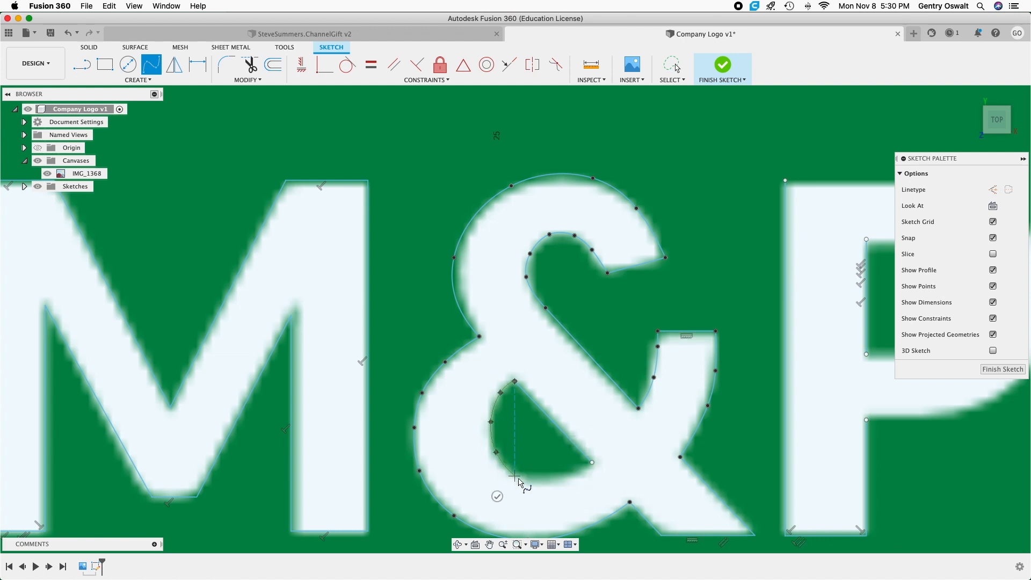
left_click(554, 480)
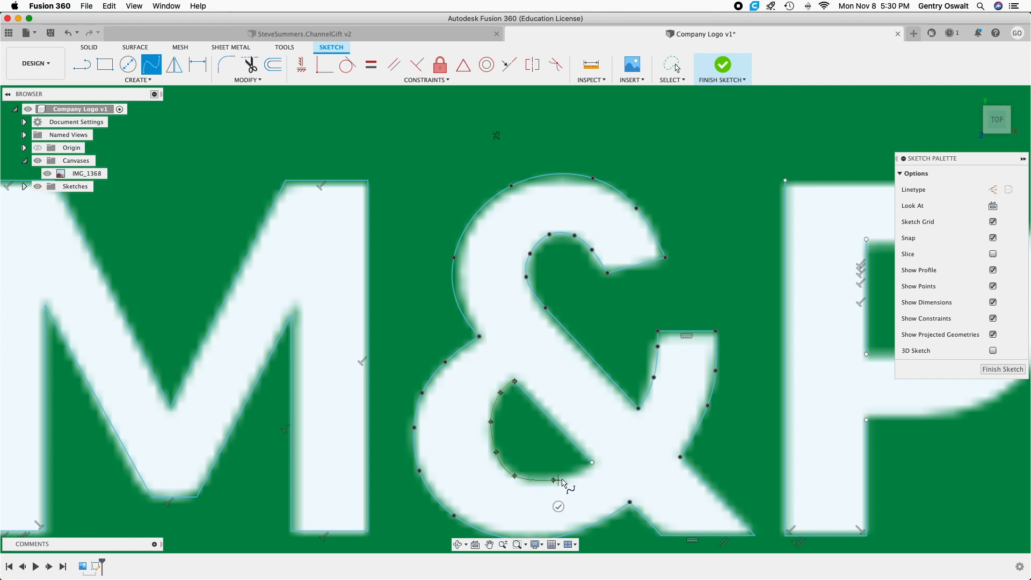
left_click(593, 463)
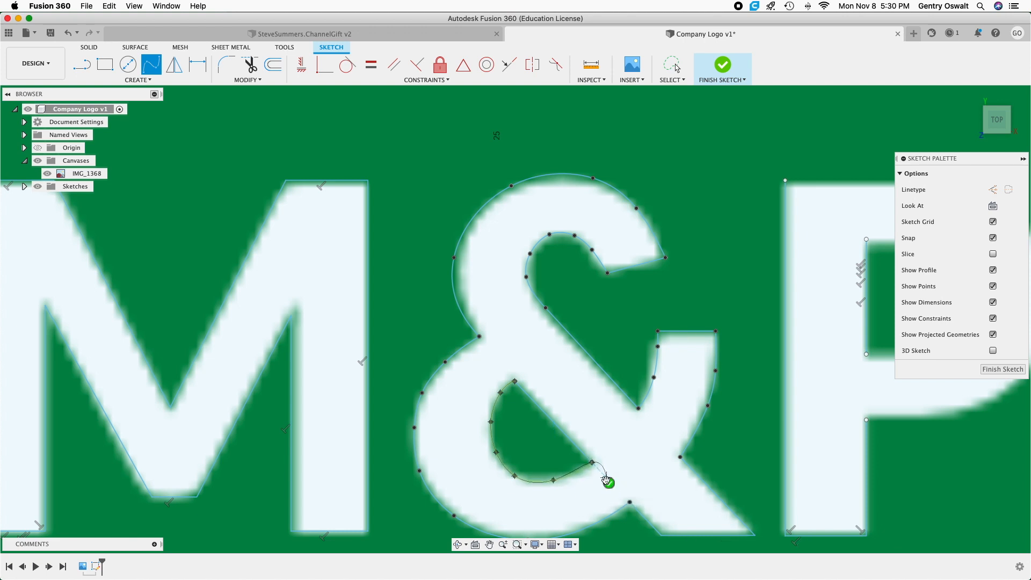
left_click(608, 482)
Trace the P's outer bowl with a fit point spline from the stem's top corner around to where the bowl rejoins the stem.
scroll(539, 356, "down", 3)
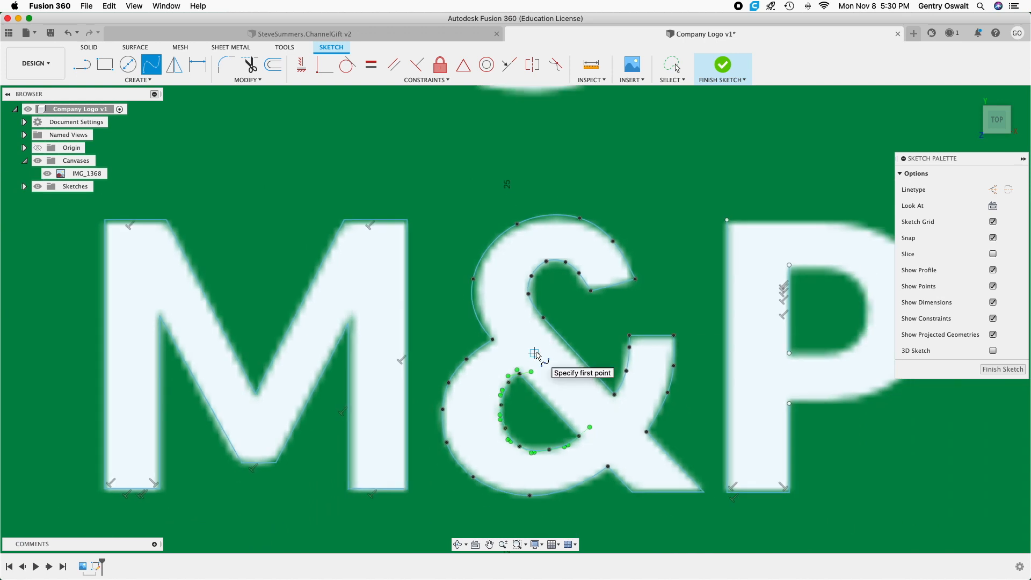
scroll(535, 354, "down", 3)
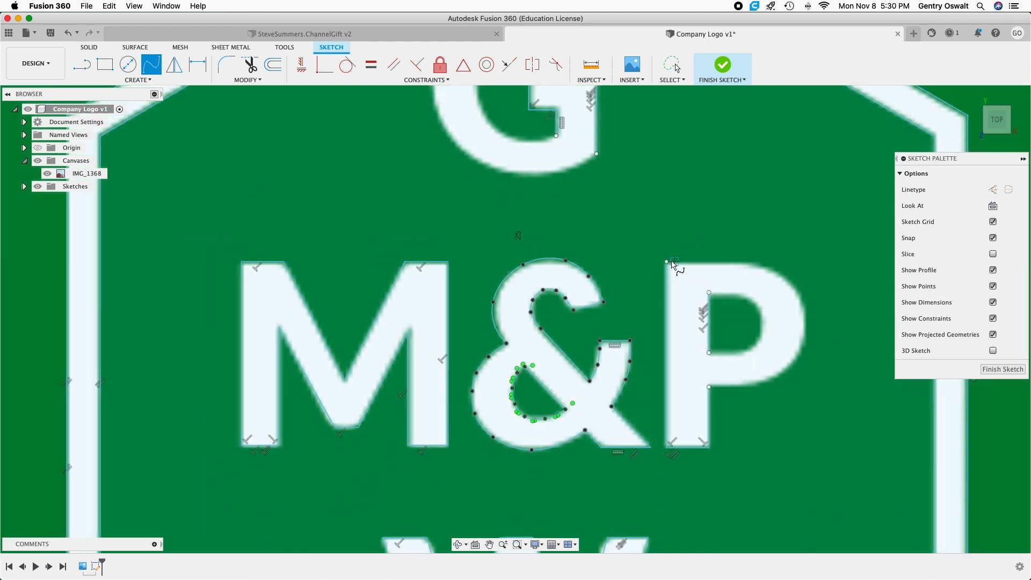
left_click(669, 263)
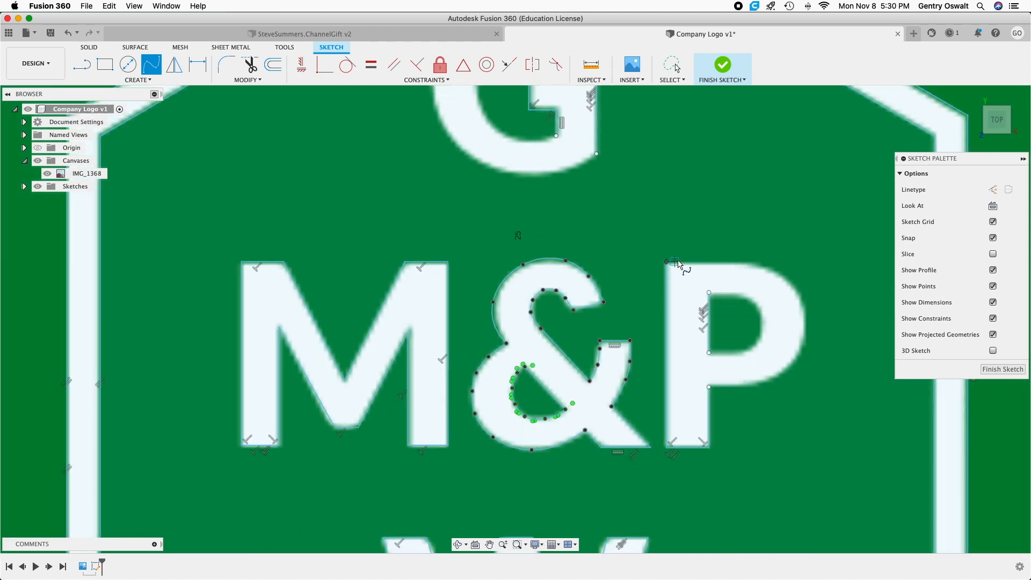
left_click(749, 262)
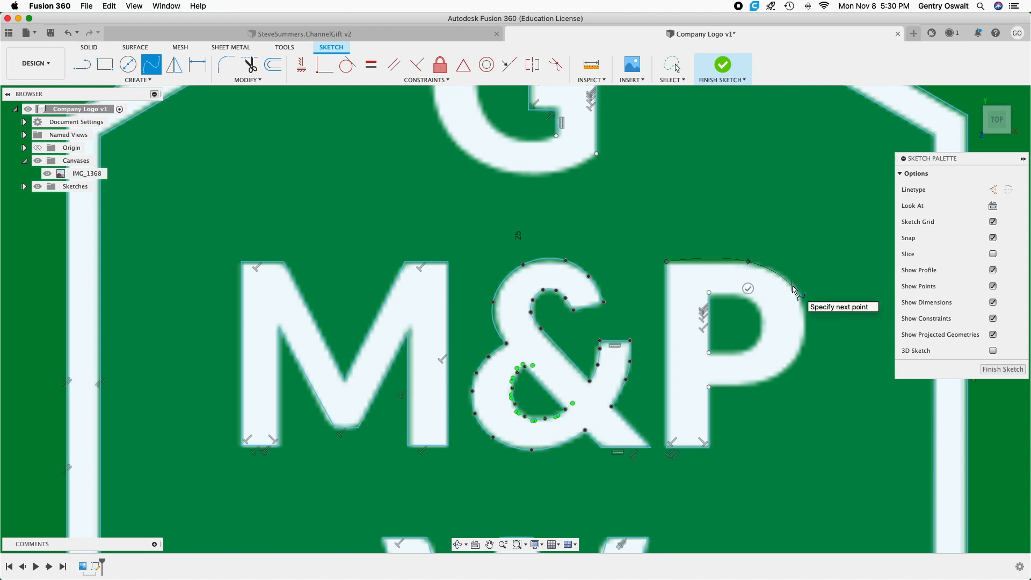
left_click(792, 286)
left_click(806, 324)
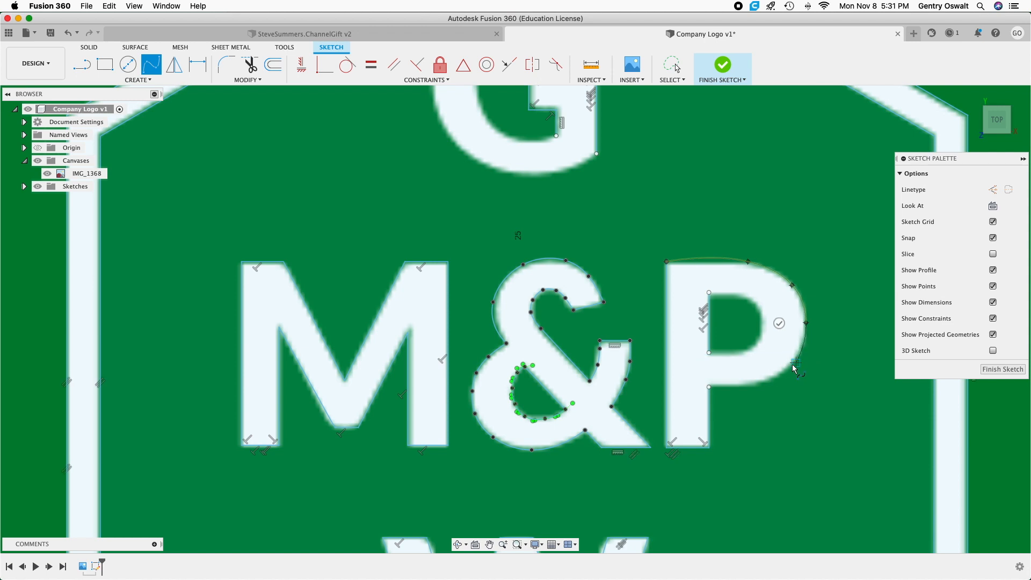
left_click(798, 355)
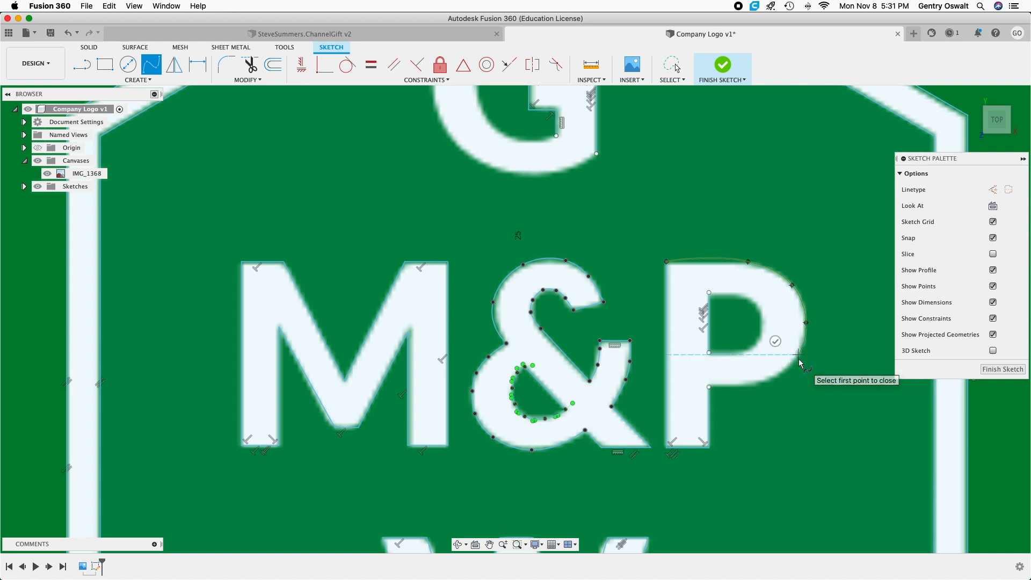
left_click(770, 379)
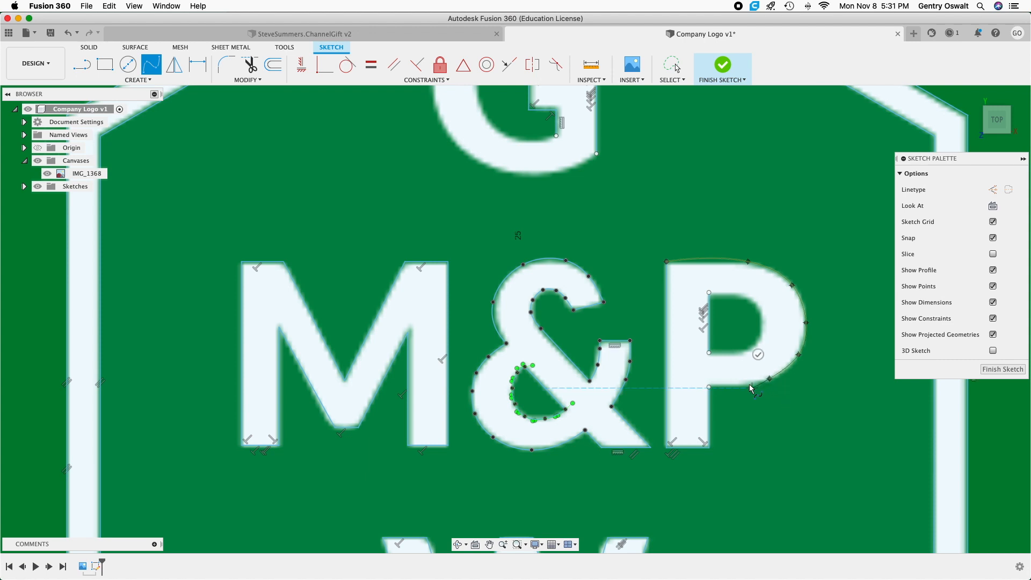
left_click(709, 386)
left_click(711, 361)
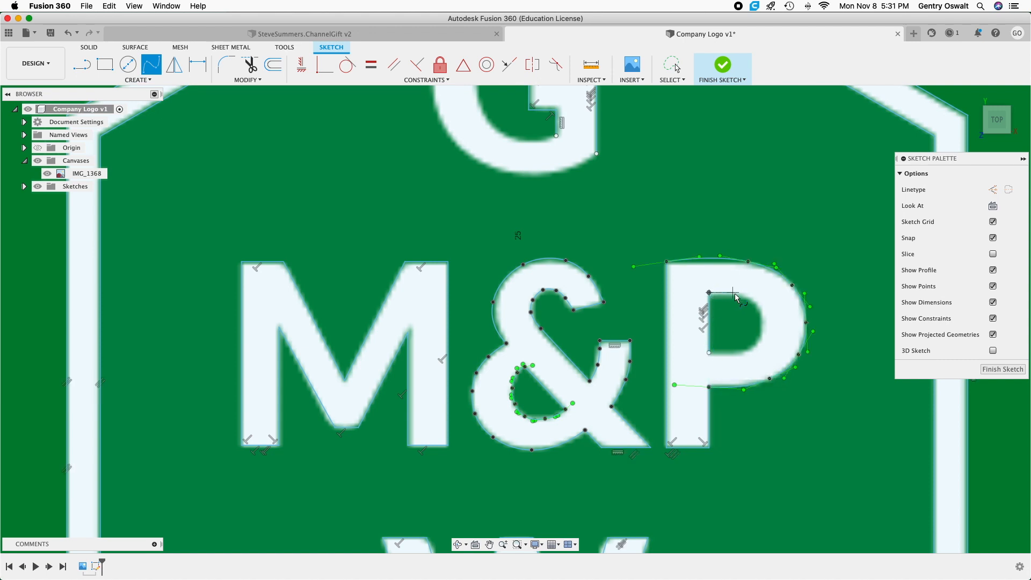
Trace the curved edge of the P's counter with a fit point spline from its upper to its lower stem-side corner.
left_click(739, 292)
left_click(760, 316)
left_click(756, 342)
left_click(735, 352)
left_click(709, 353)
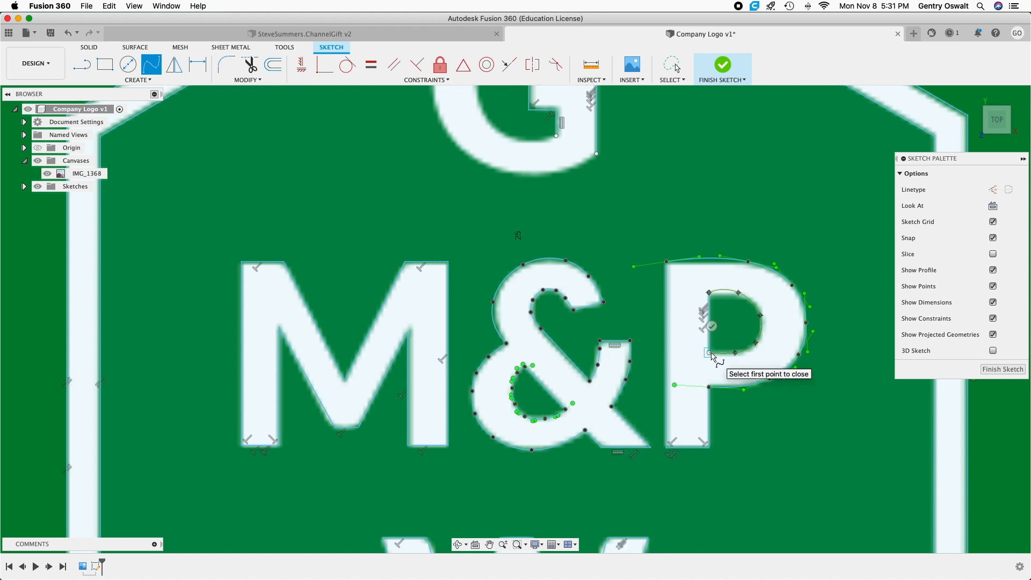
left_click(712, 326)
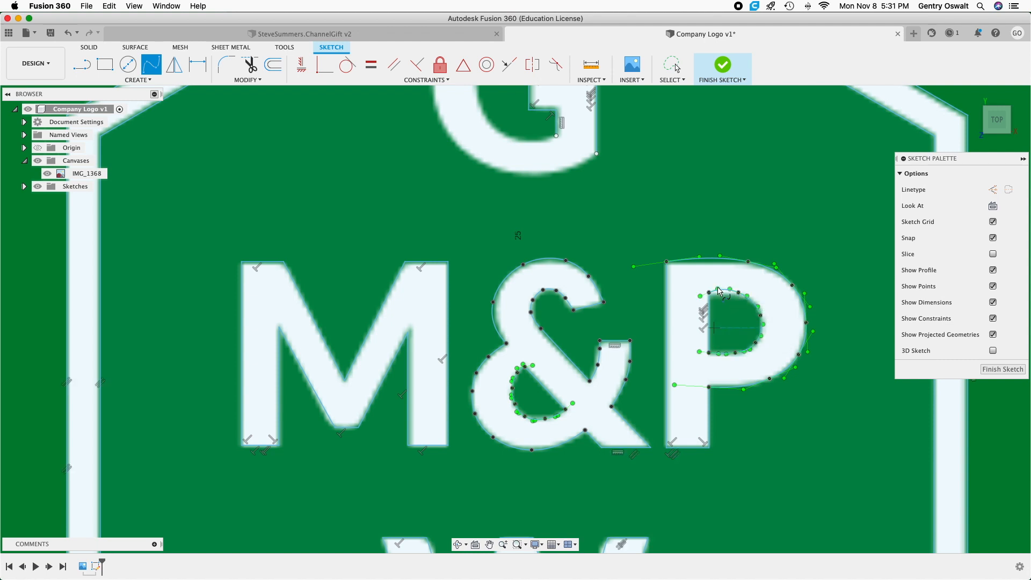
scroll(720, 293, "up", 5)
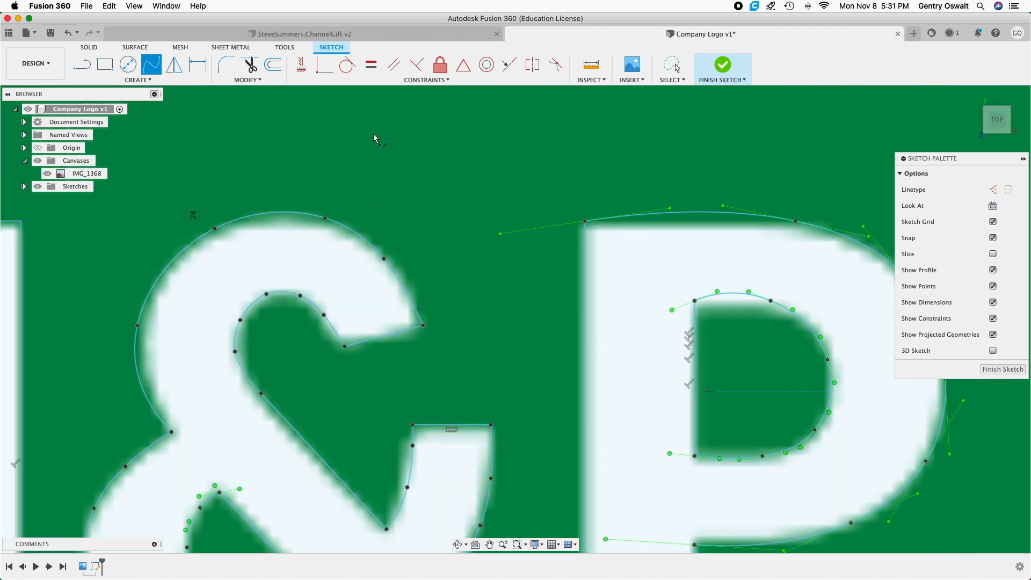
right_click(449, 158)
left_click(399, 158)
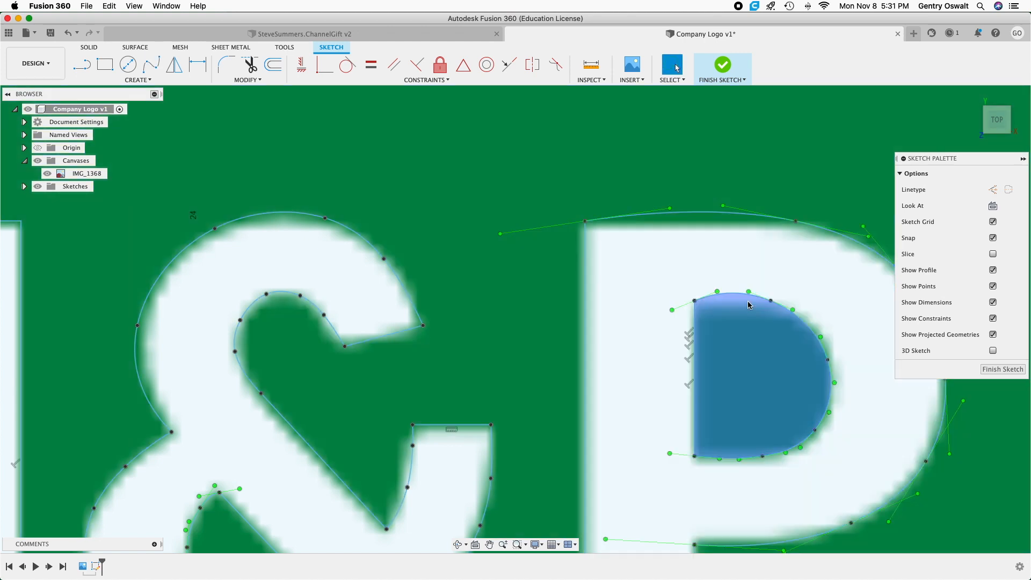
Adjust the tangent handles of the two upper fit points on the P's counter spline to flatten its top edge.
left_click_drag(718, 291, 729, 305)
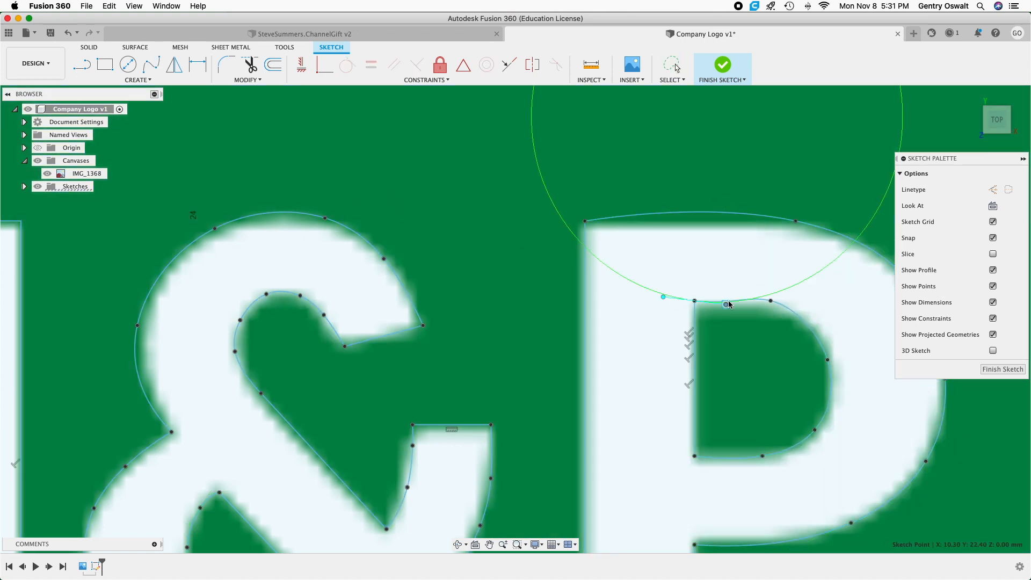
left_click(754, 284)
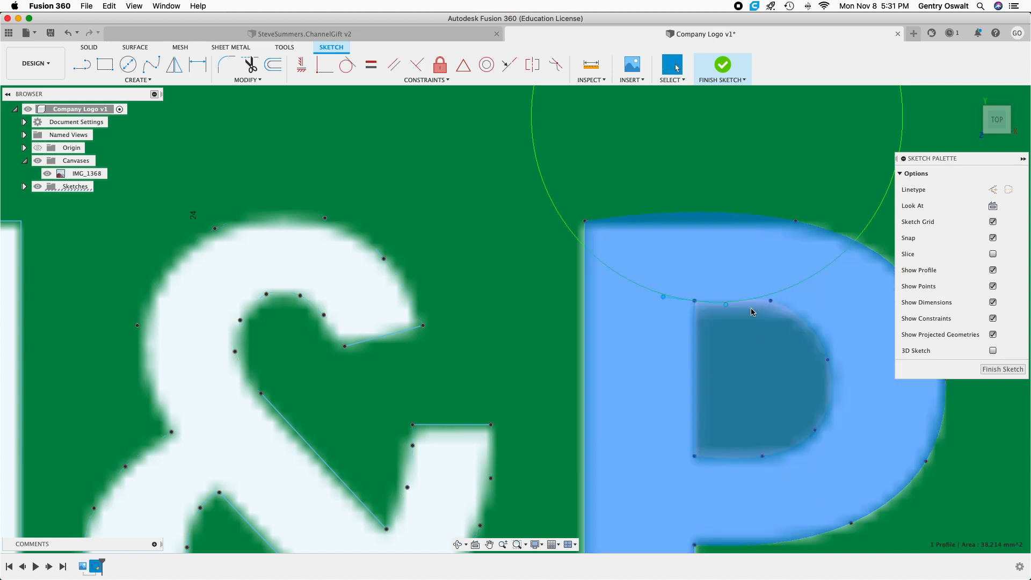
left_click(770, 302)
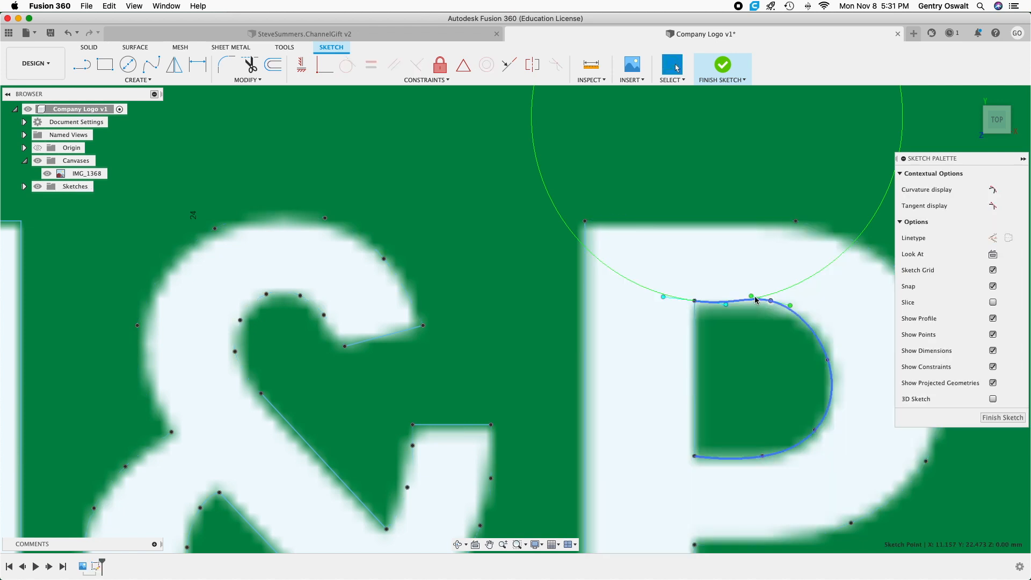
left_click_drag(751, 299, 748, 299)
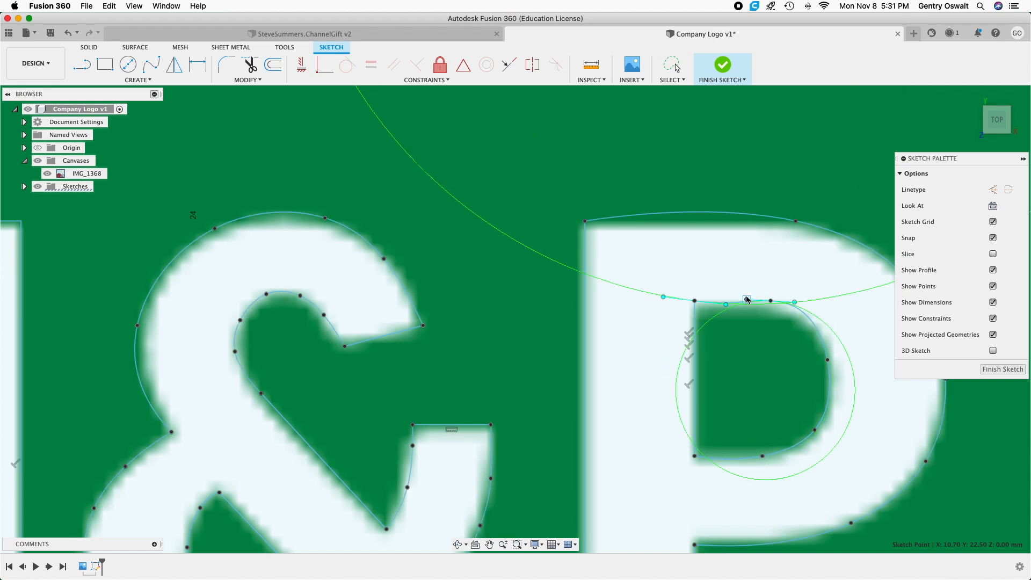
left_click_drag(728, 306, 728, 301)
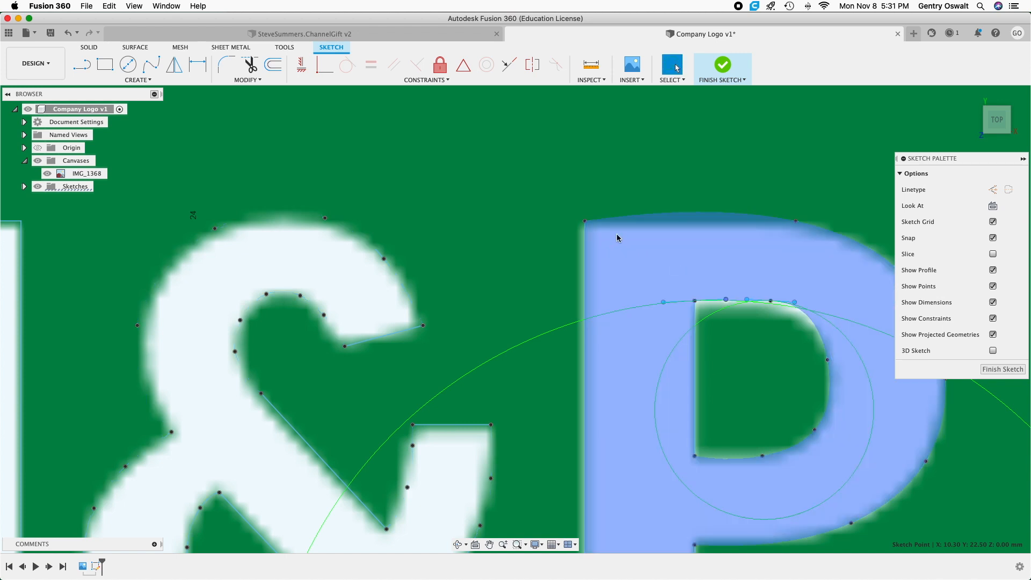
Adjust the tangent handles of the first two fit points on the P's outer spline so its top follows the letter's straight edge.
scroll(745, 353, "up", 4)
scroll(745, 351, "down", 5)
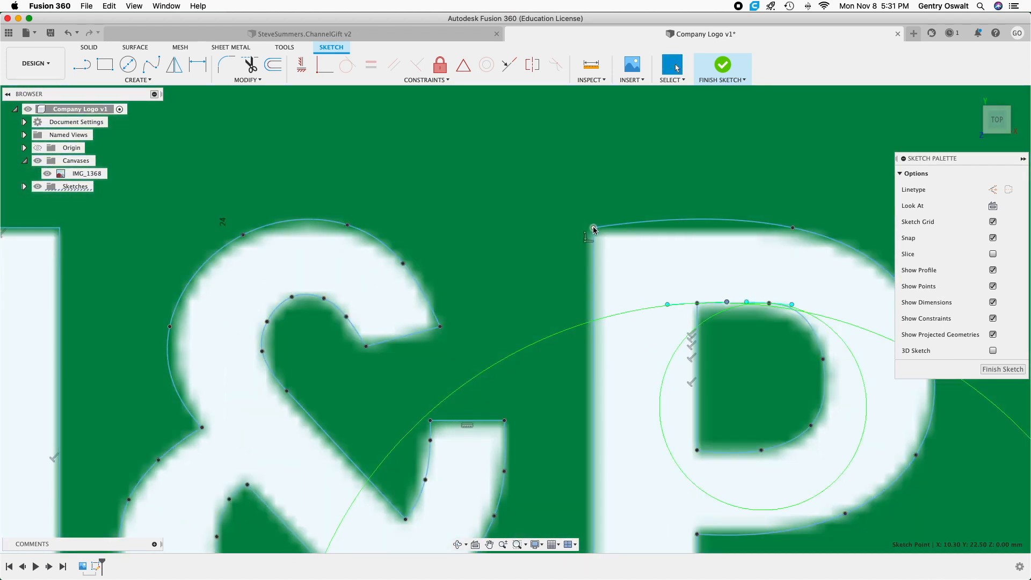
left_click(593, 228)
left_click_drag(674, 216, 787, 230)
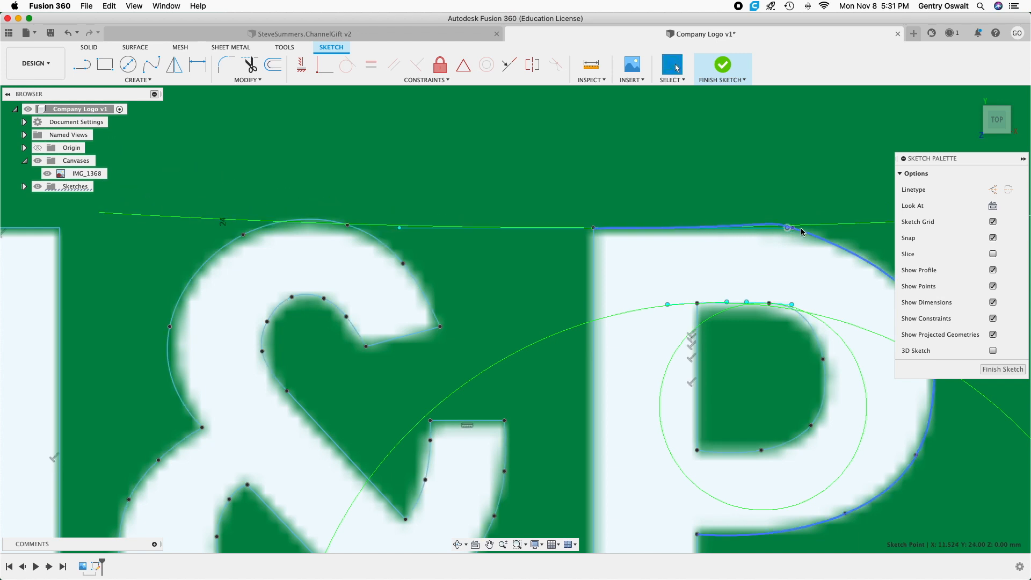
left_click(793, 228)
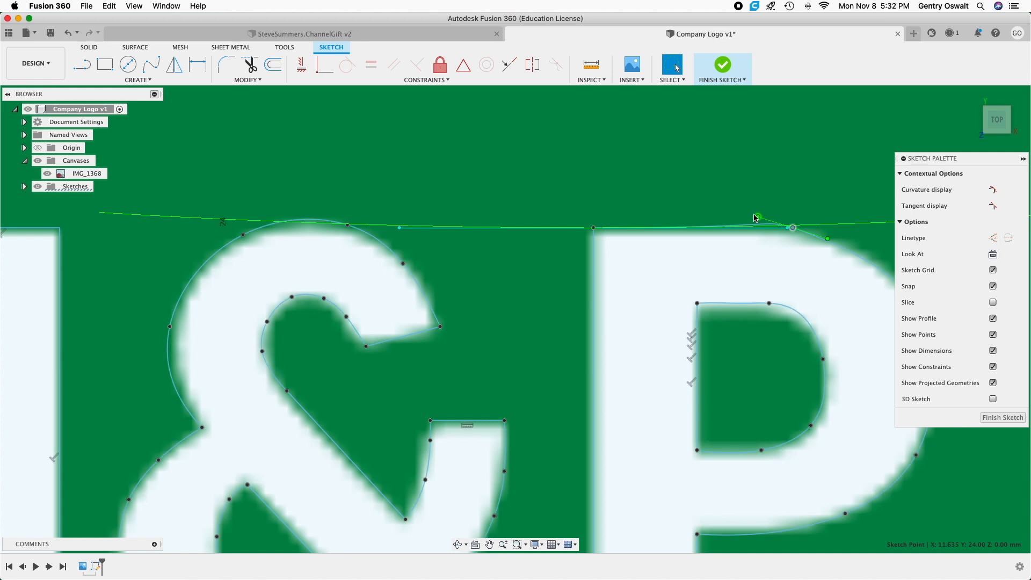
left_click_drag(755, 215, 763, 220)
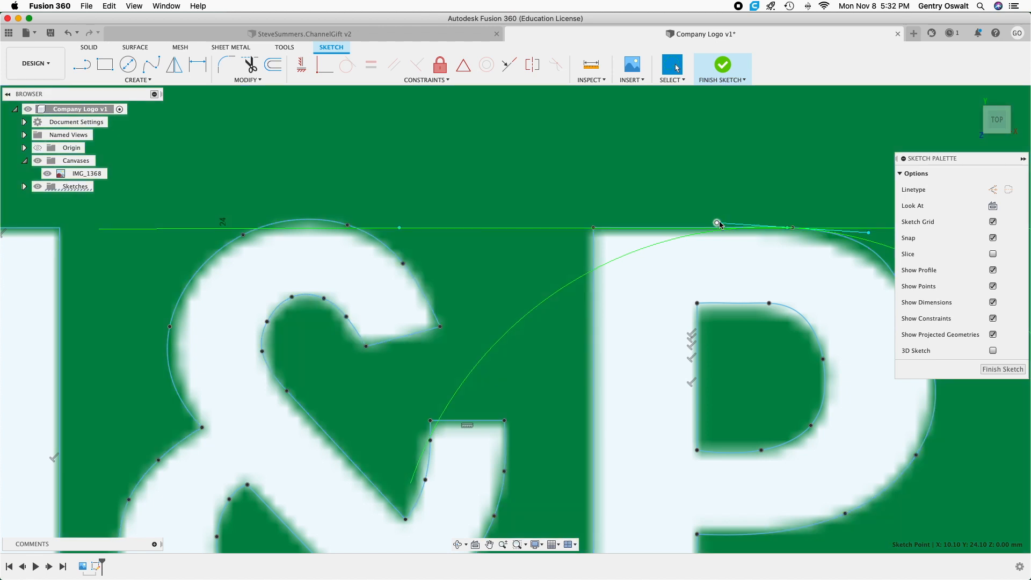
left_click_drag(720, 224, 744, 218)
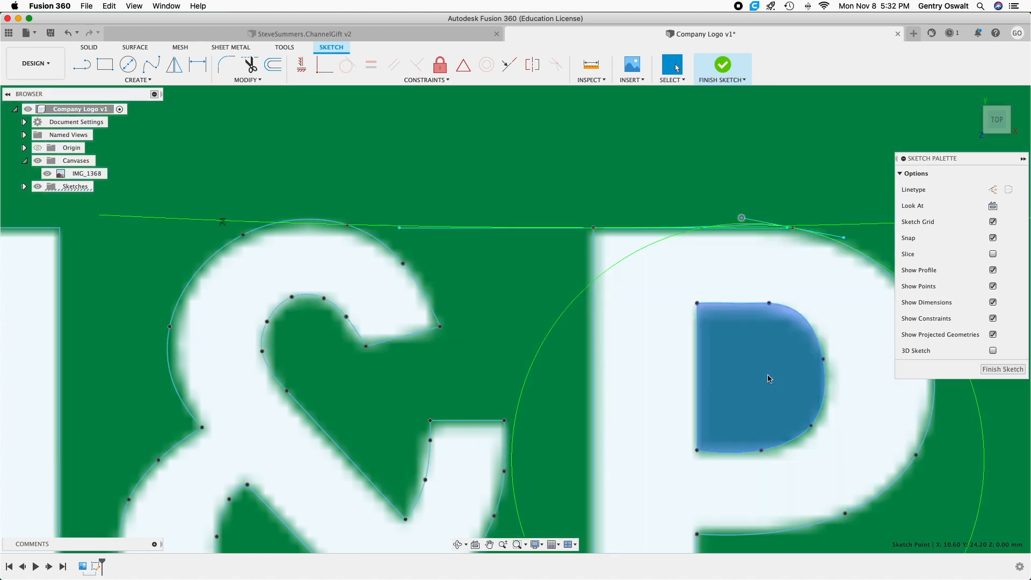
Fine-tune the tangent handle at the second fit point of the P's counter spline, where the top edge starts to curve.
left_click(770, 303)
left_click_drag(792, 305, 793, 308)
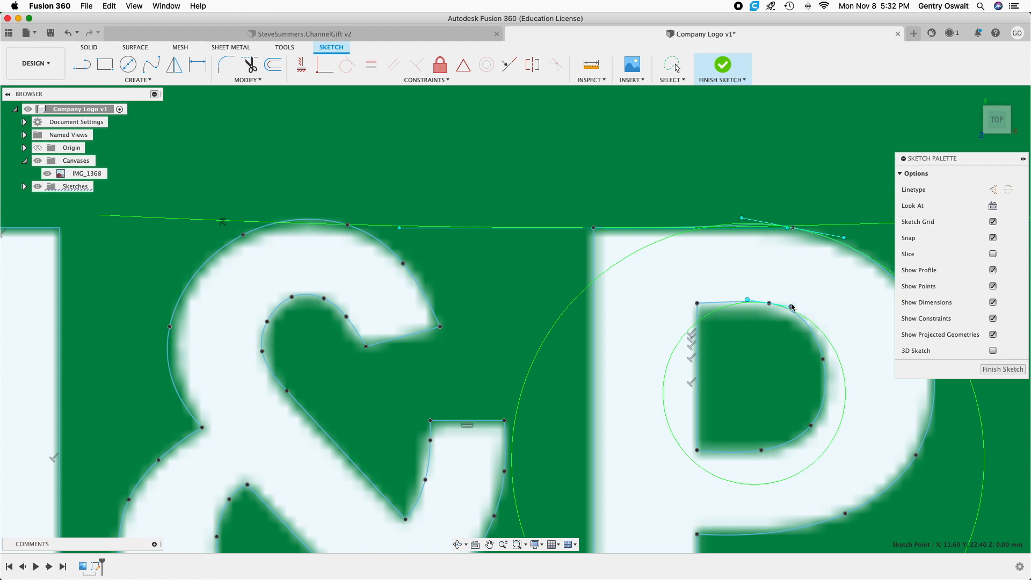
Trace the G's outer curve with a fit point spline from its upper terminal corner around to the lower end of its right vertical edge.
scroll(768, 381, "down", 5)
scroll(768, 380, "down", 5)
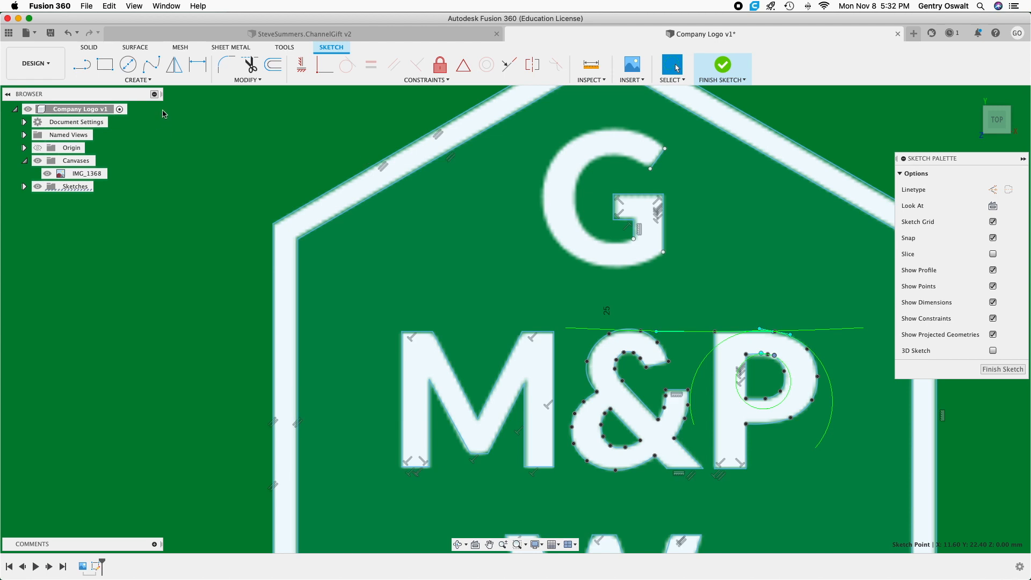
left_click(151, 64)
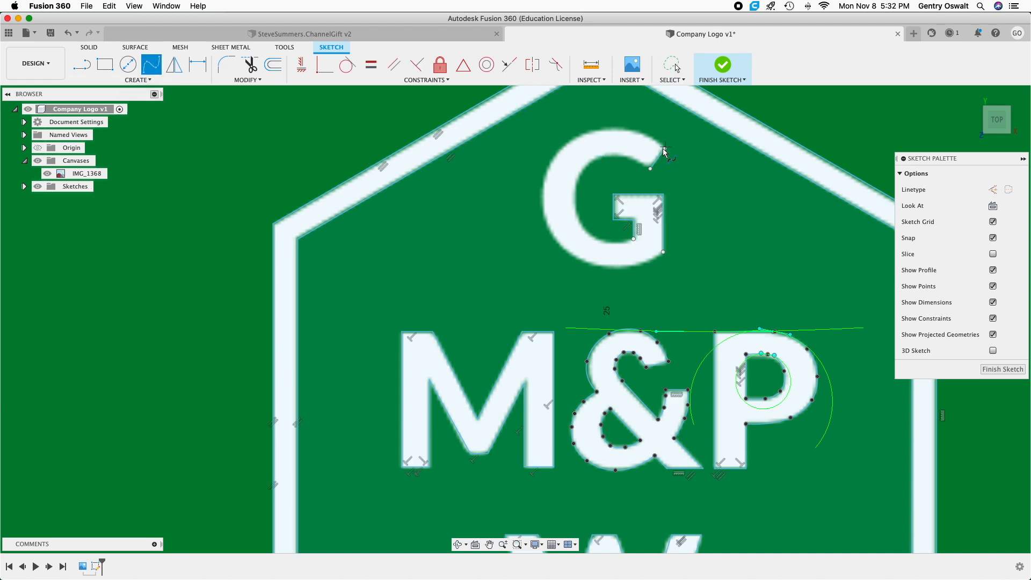
left_click(664, 148)
scroll(645, 137, "up", 3)
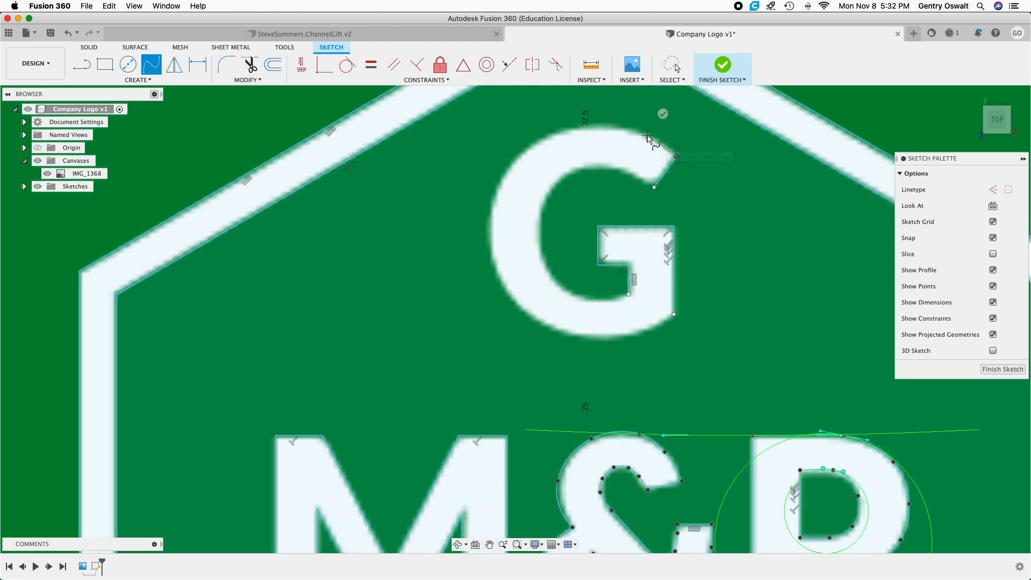
left_click(610, 126)
left_click(568, 129)
left_click(531, 147)
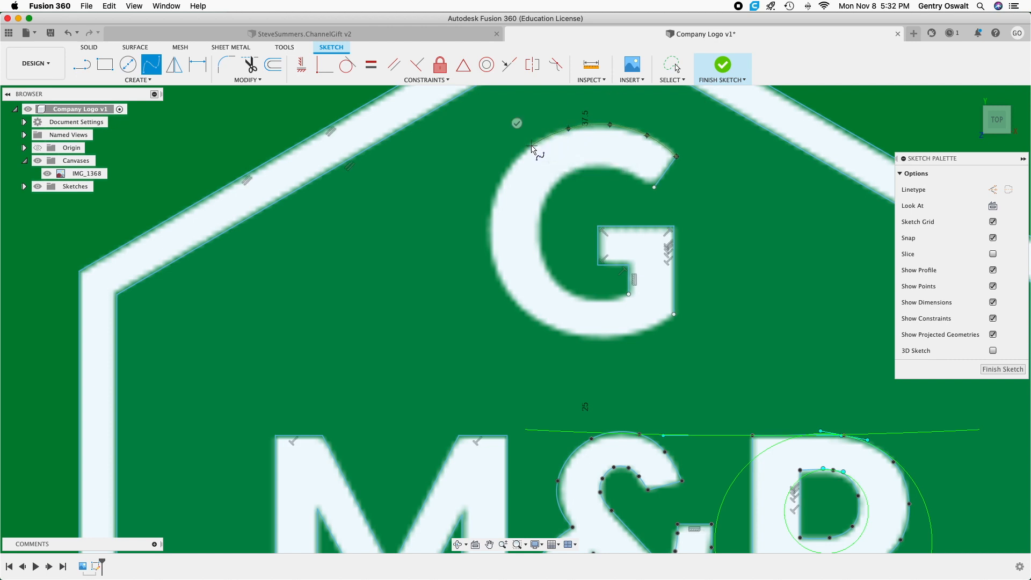
left_click(505, 171)
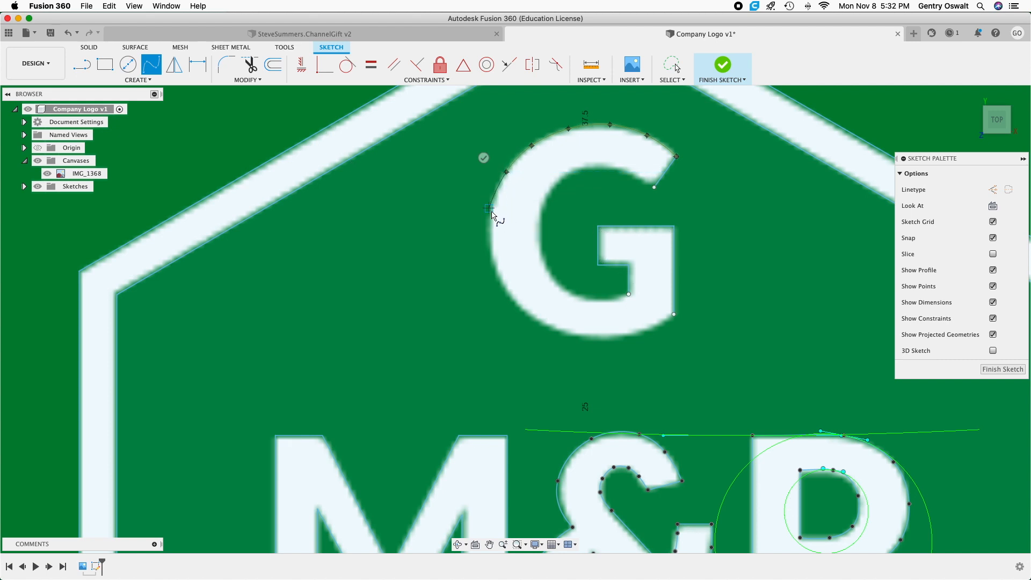
left_click(494, 201)
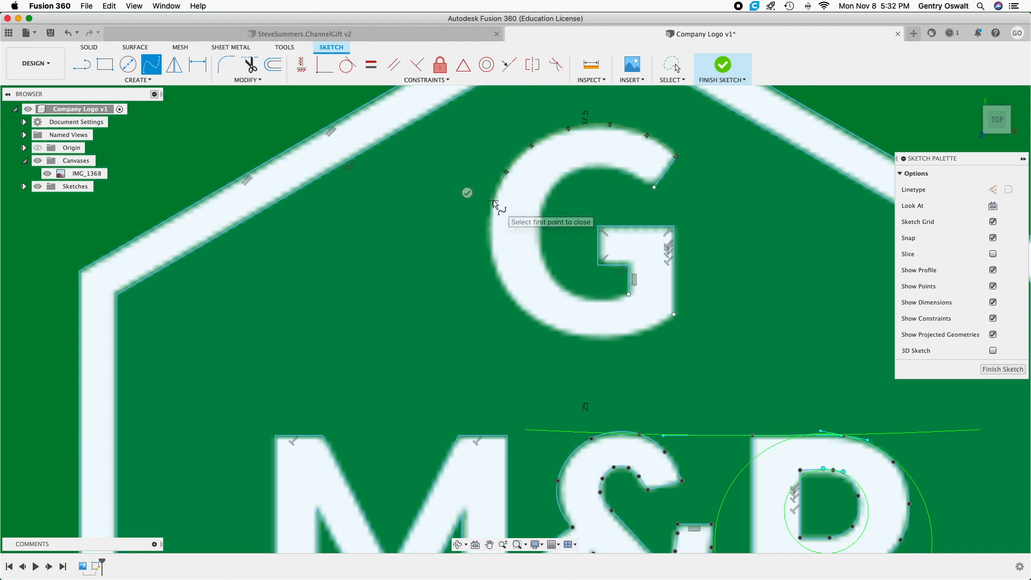
left_click(489, 243)
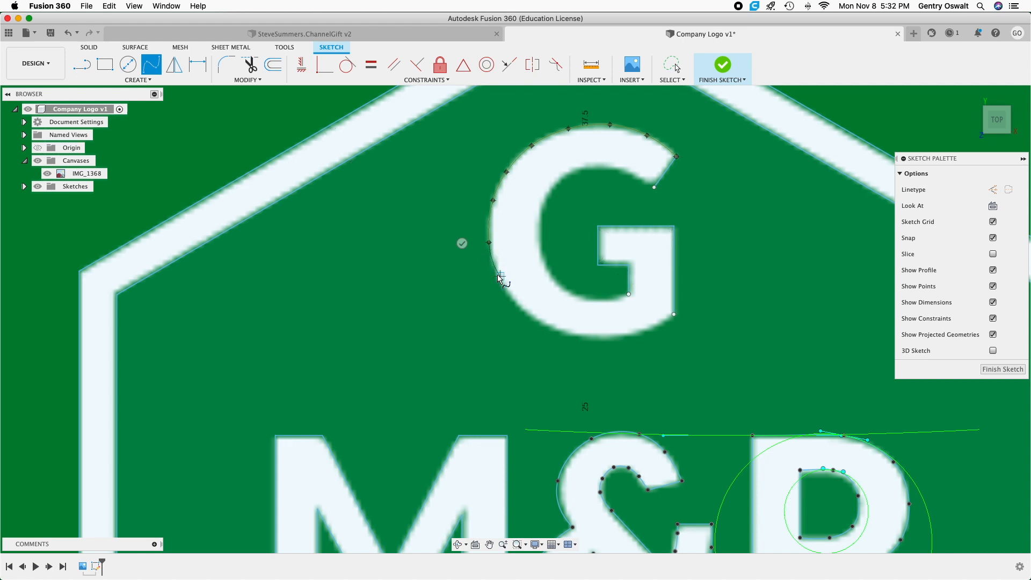
left_click(496, 272)
left_click(515, 303)
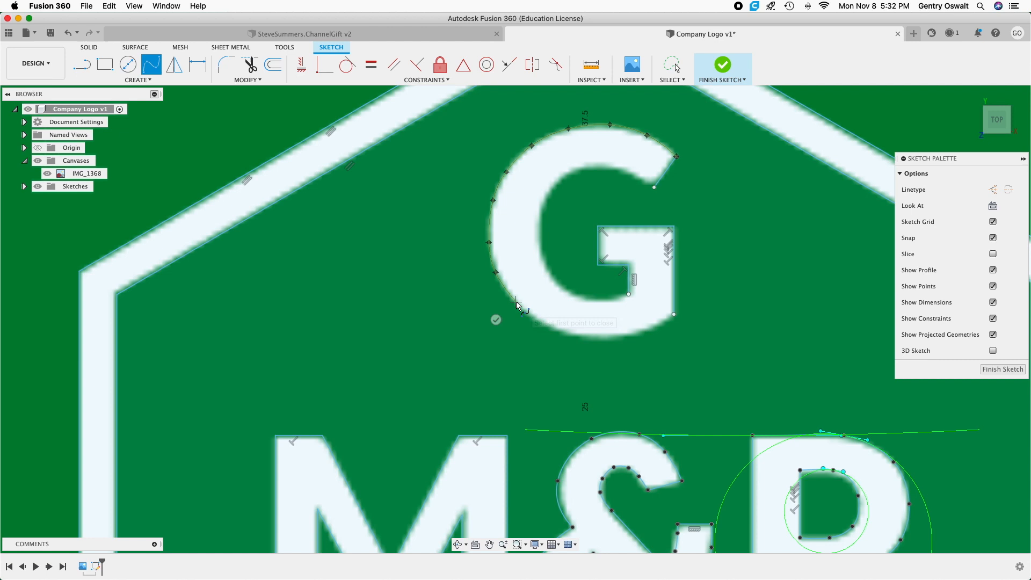
left_click(540, 321)
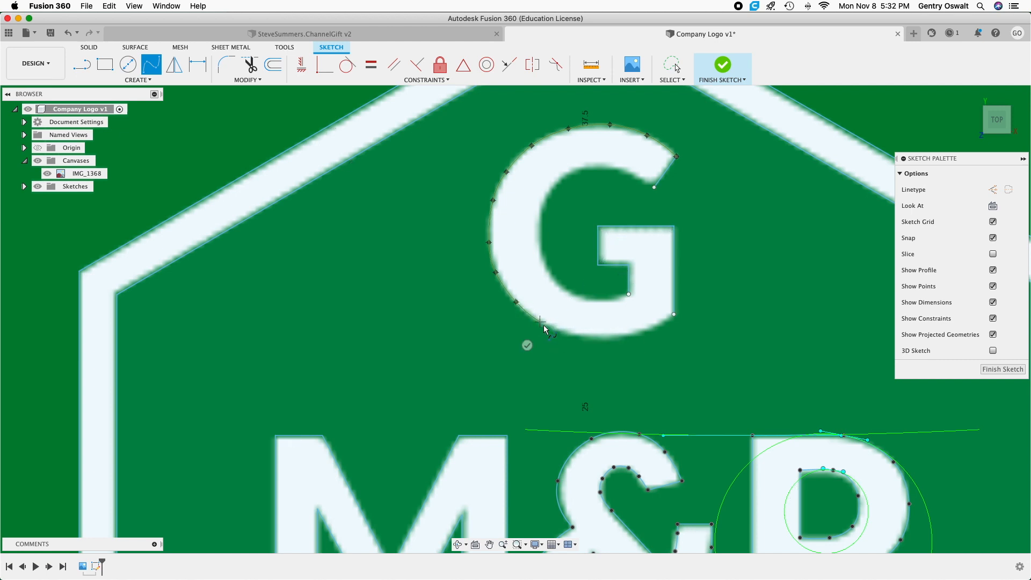
left_click(580, 332)
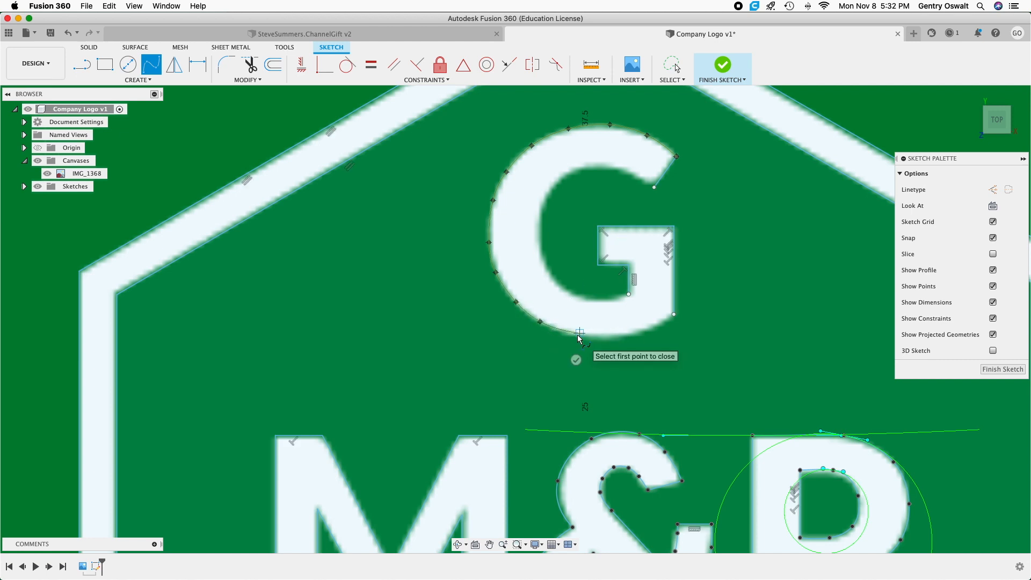
left_click(625, 333)
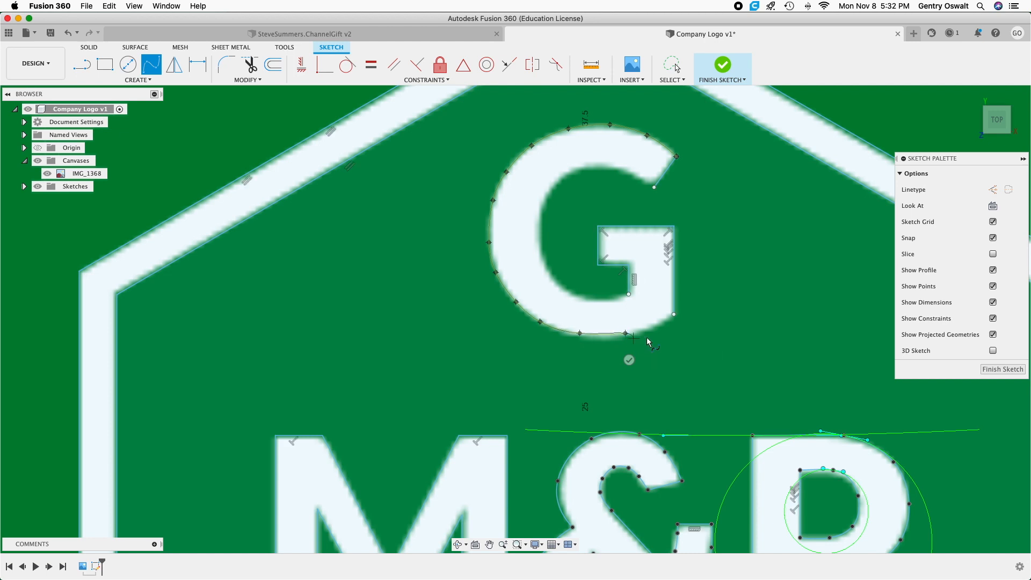
left_click(674, 316)
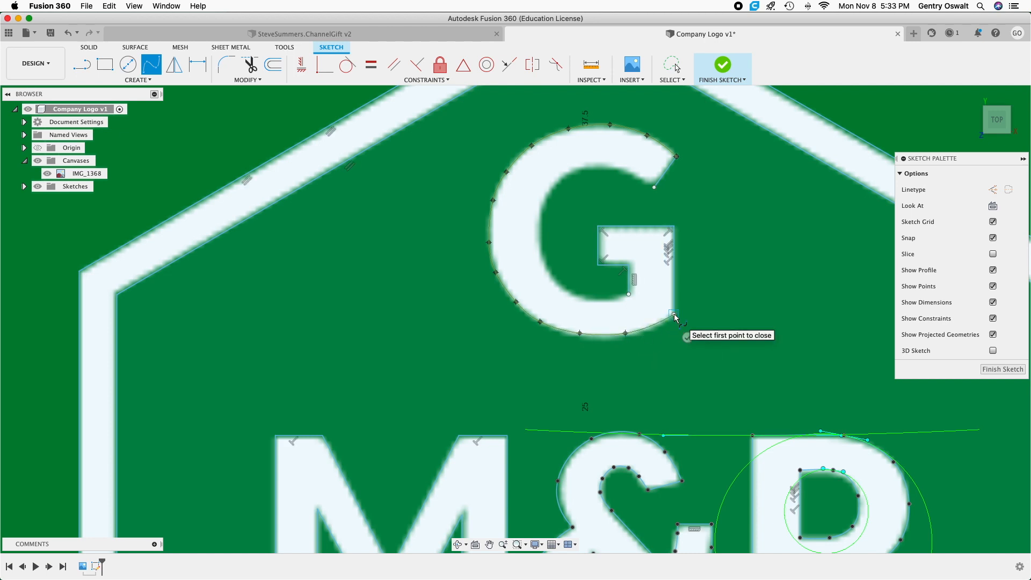
left_click(686, 337)
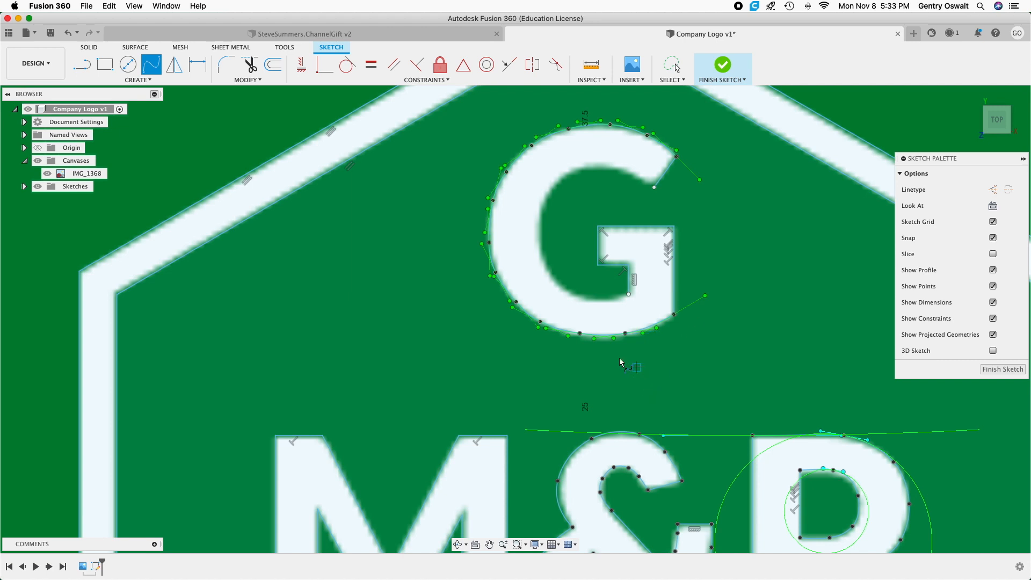
Trace the G's inner curve with a fit point spline from the upper terminal's inner corner around to the crossbar's lower inner corner.
left_click(653, 187)
left_click(636, 174)
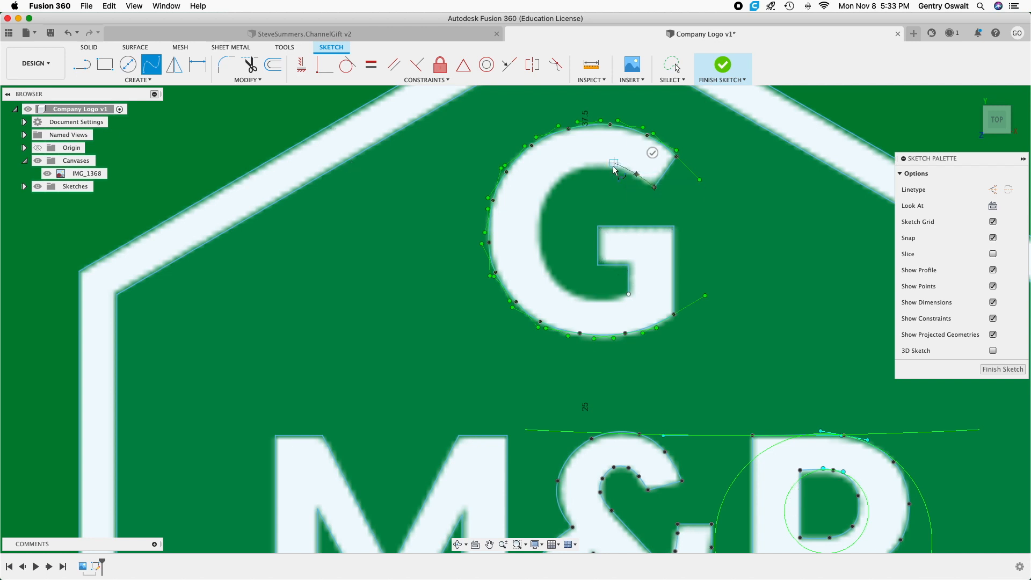
scroll(616, 170, "up", 3)
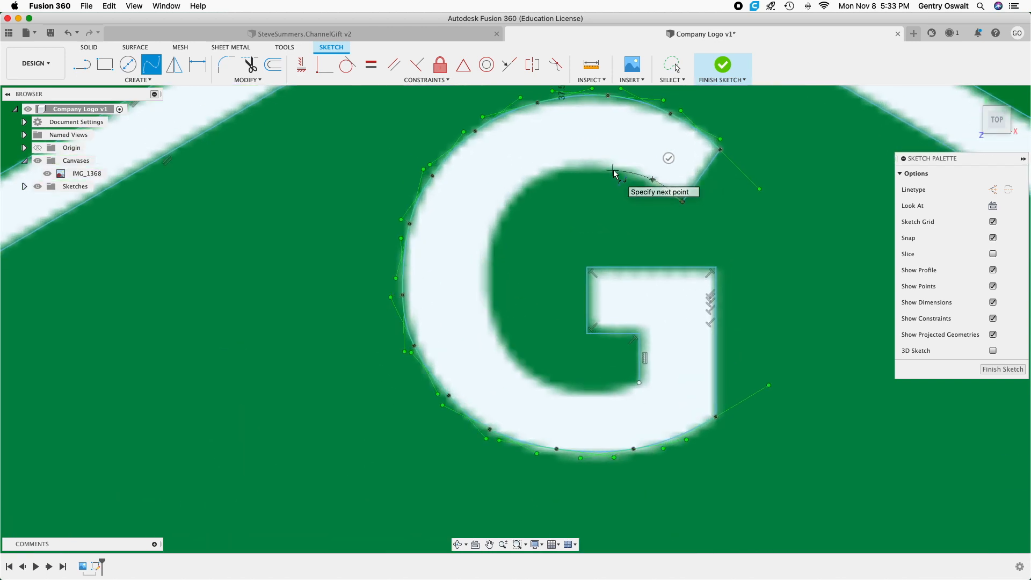
left_click(567, 170)
left_click(531, 187)
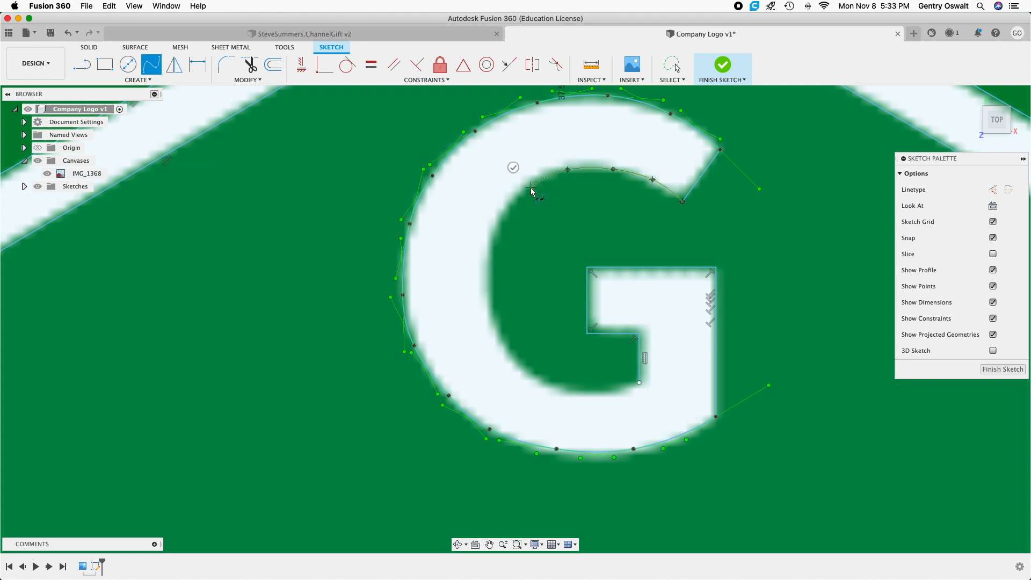
left_click(510, 209)
left_click(494, 240)
left_click(489, 274)
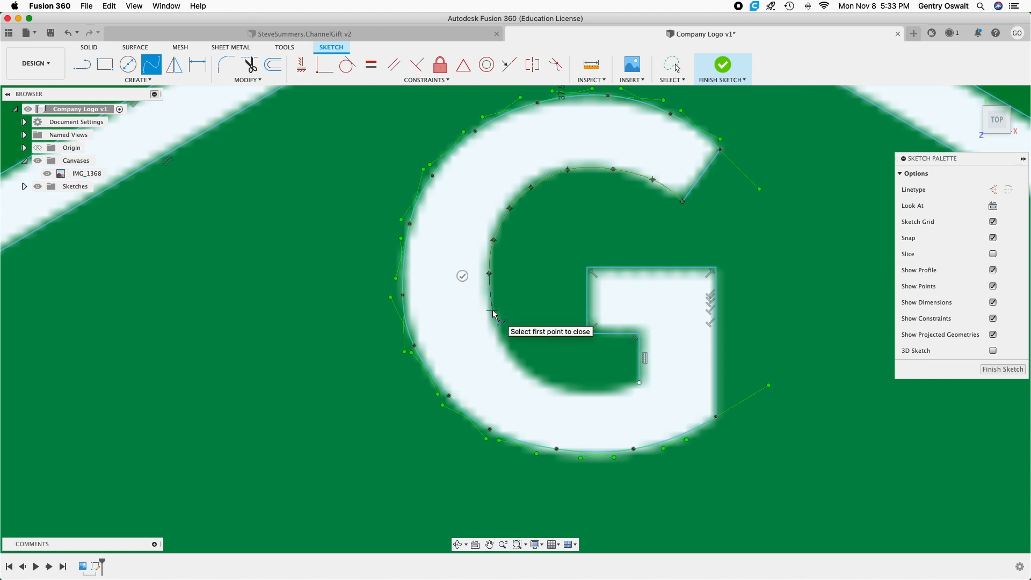
left_click(502, 347)
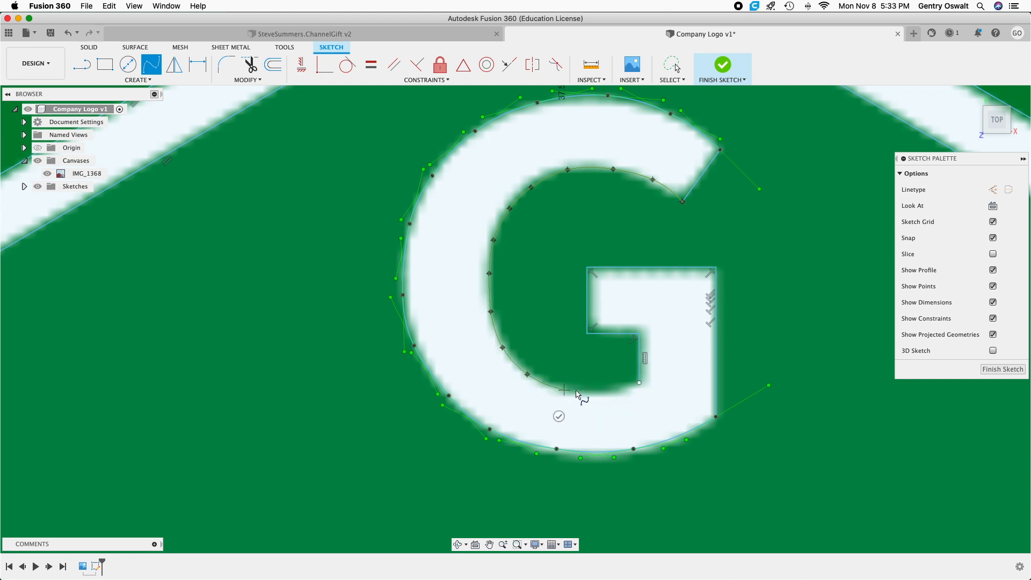
left_click(608, 393)
left_click(638, 384)
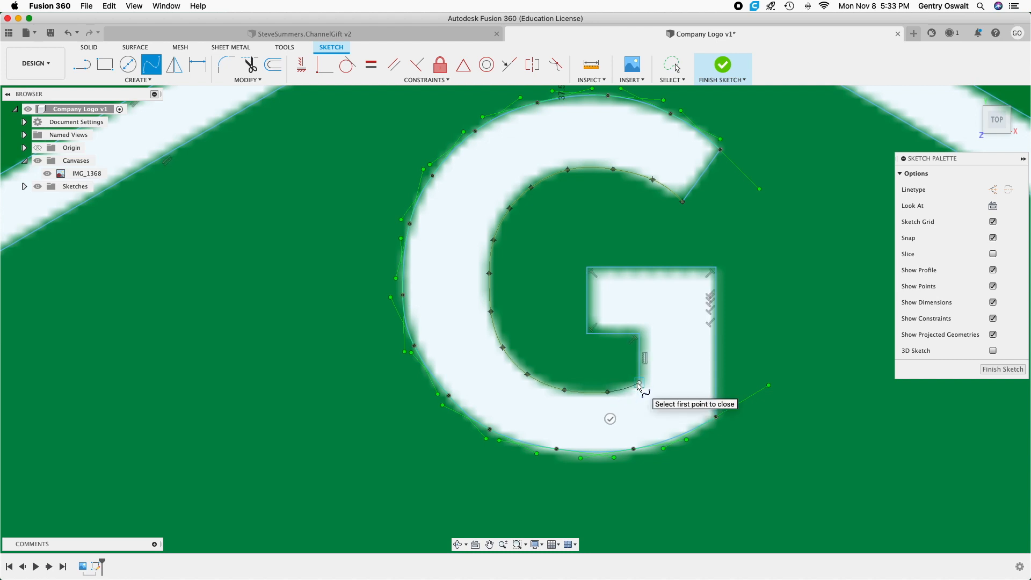
left_click(650, 406)
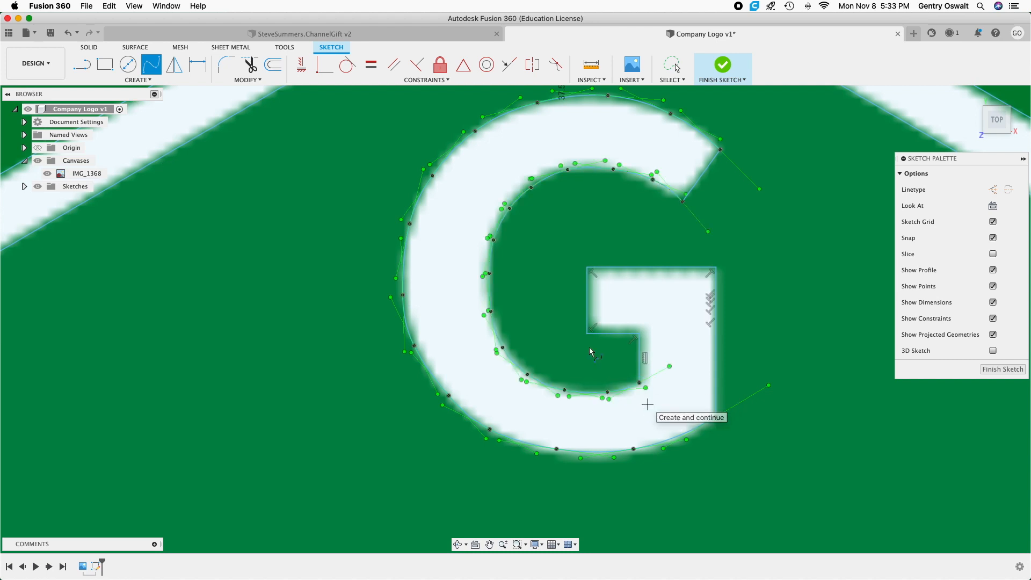
End the spline command and hide the IMG_1368 canvas so only the sketch geometry shows.
scroll(579, 333, "down", 5)
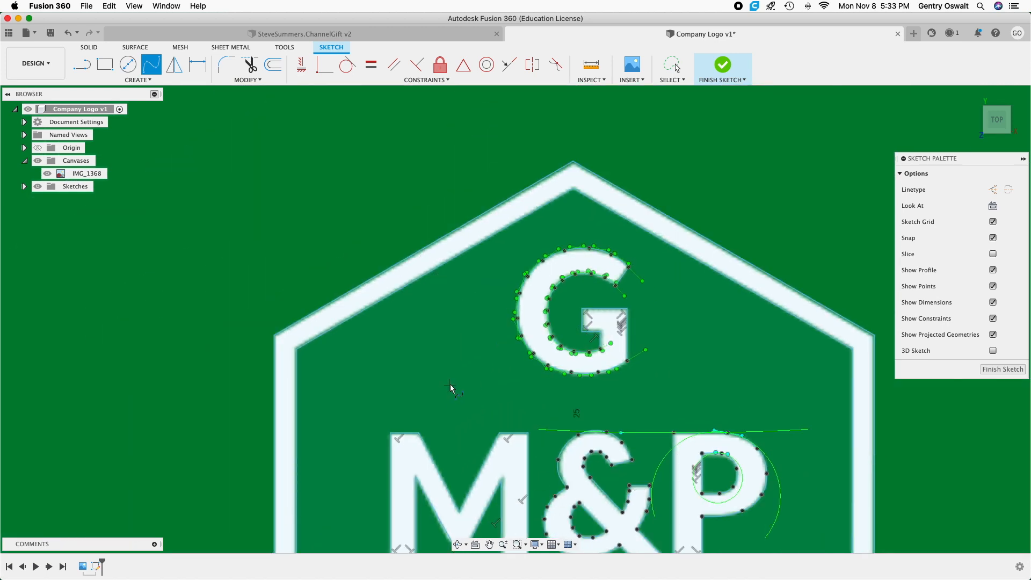
scroll(450, 385, "down", 2)
mouse_move(450, 384)
middle_mouse_down()
mouse_move(444, 205)
mouse_move(434, 185)
middle_mouse_up()
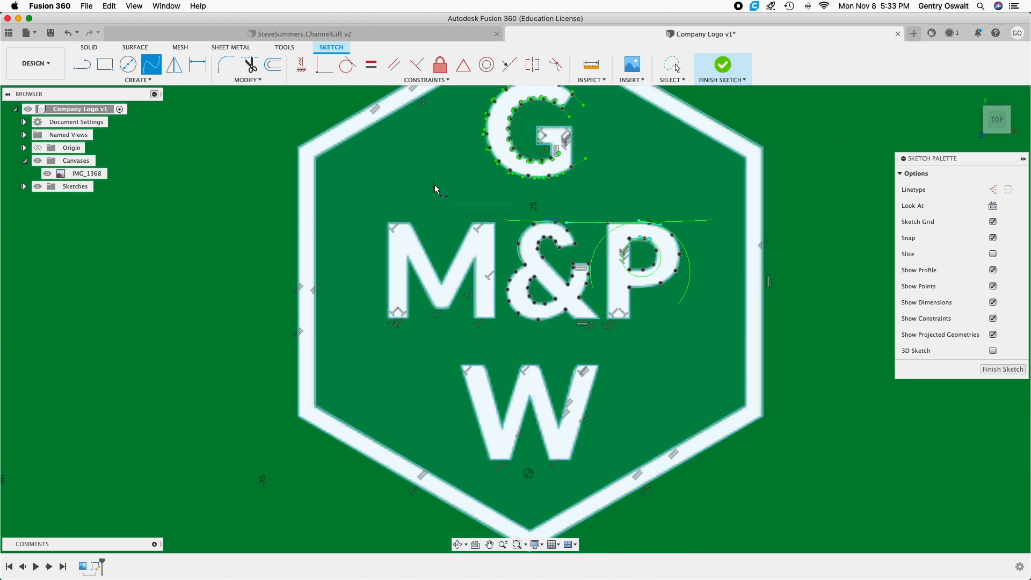
scroll(434, 184, "down", 5)
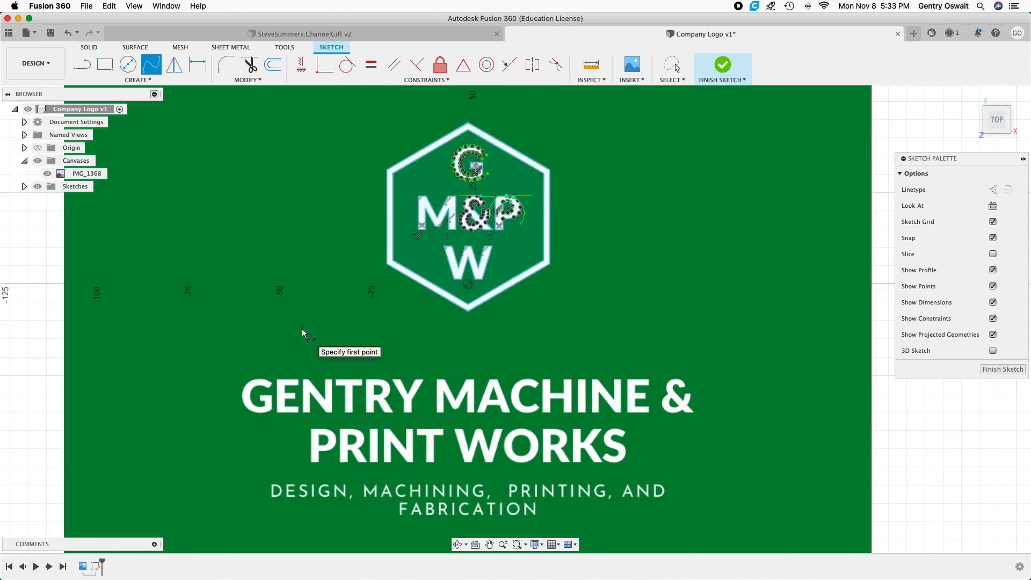
scroll(228, 197, "down", 2)
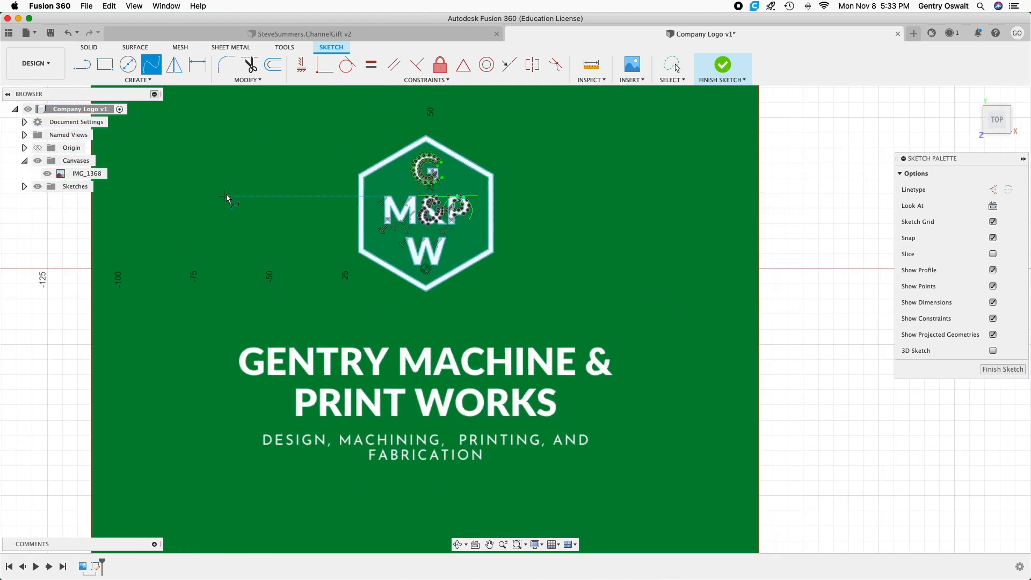
right_click(289, 149)
left_click(254, 149)
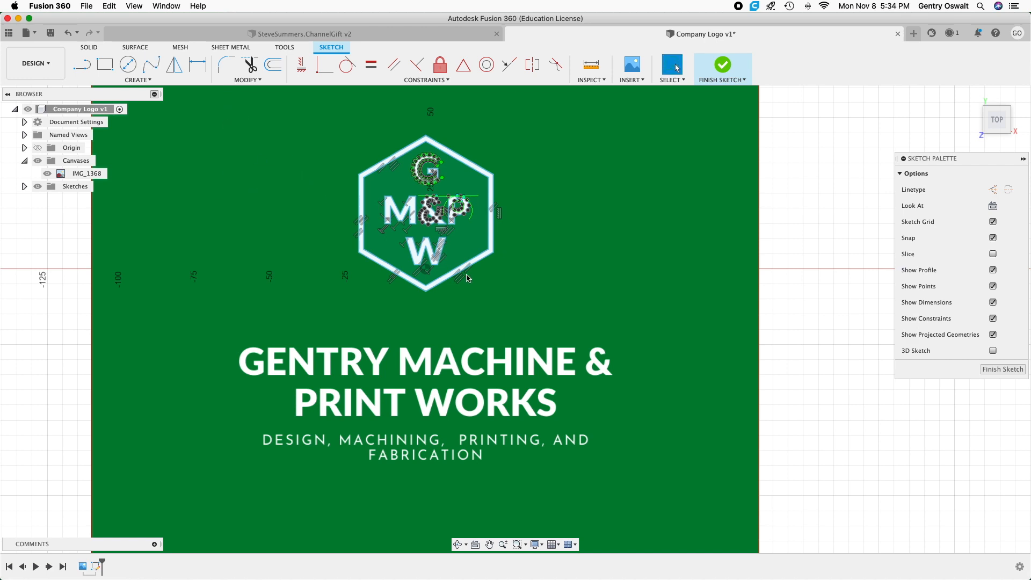
scroll(482, 347, "down", 2)
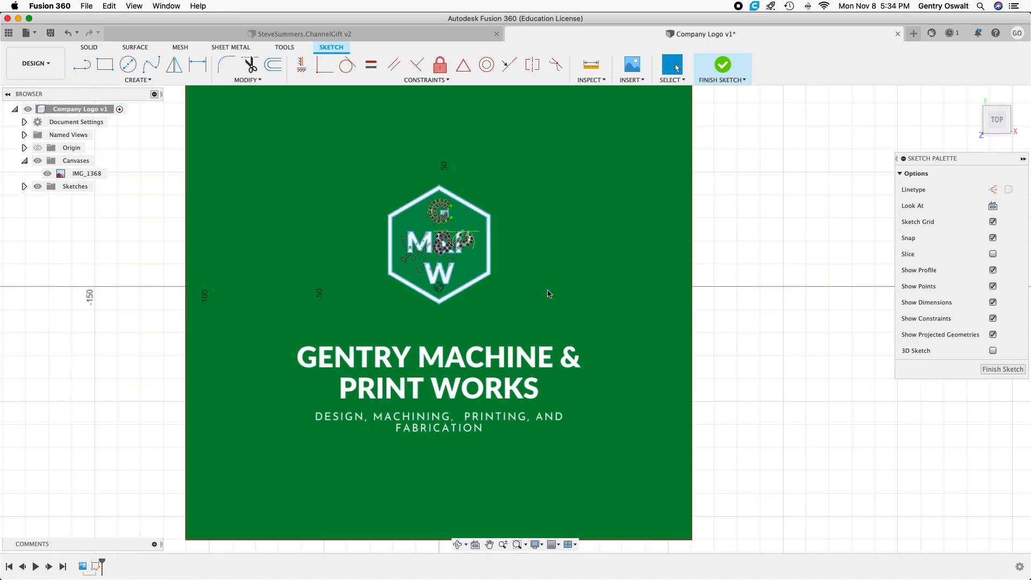
mouse_move(565, 288)
middle_mouse_down()
mouse_move(596, 285)
mouse_move(587, 304)
middle_mouse_up()
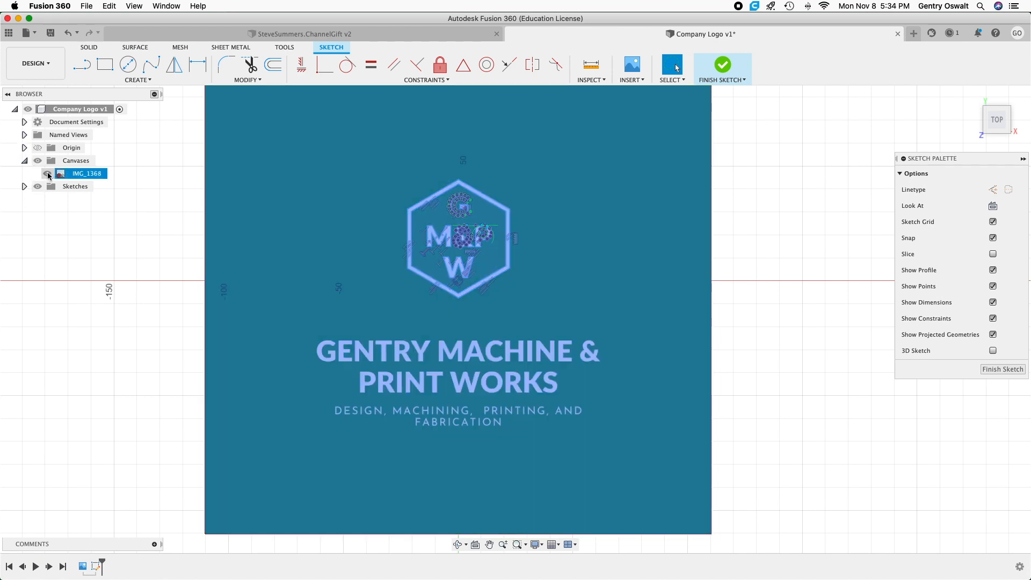
left_click(48, 174)
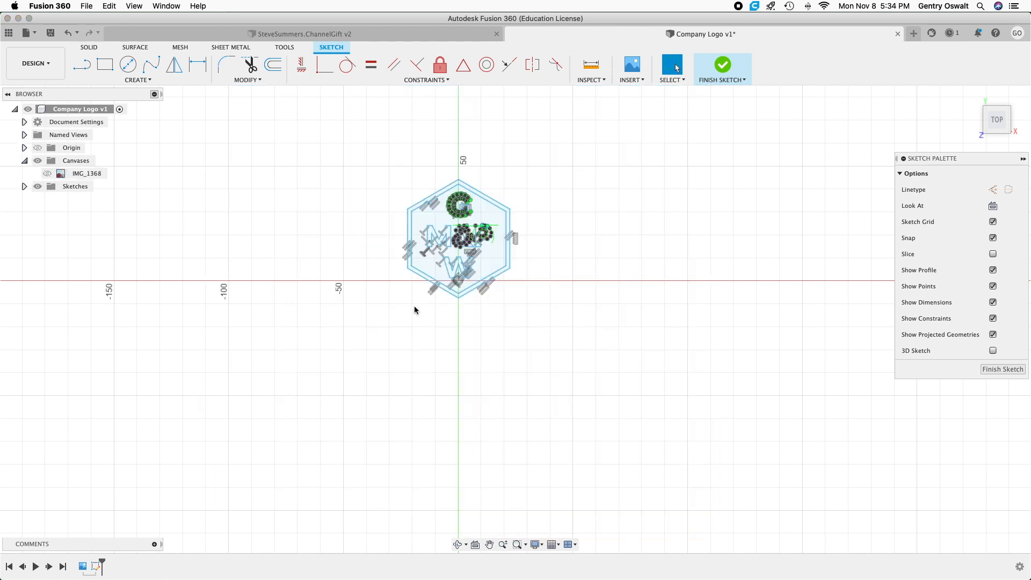
Start a circle around the logo with its center point placed in the ampersand, near the middle of the hexagon.
scroll(417, 302, "up", 5)
mouse_move(402, 307)
middle_mouse_down()
mouse_move(385, 290)
mouse_move(290, 414)
mouse_move(297, 408)
middle_mouse_up()
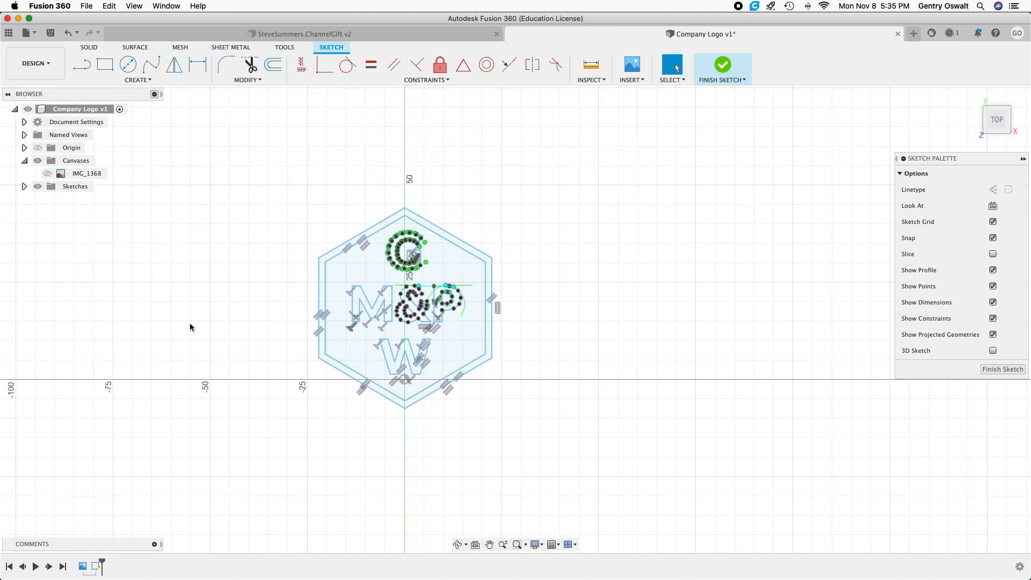
left_click(128, 65)
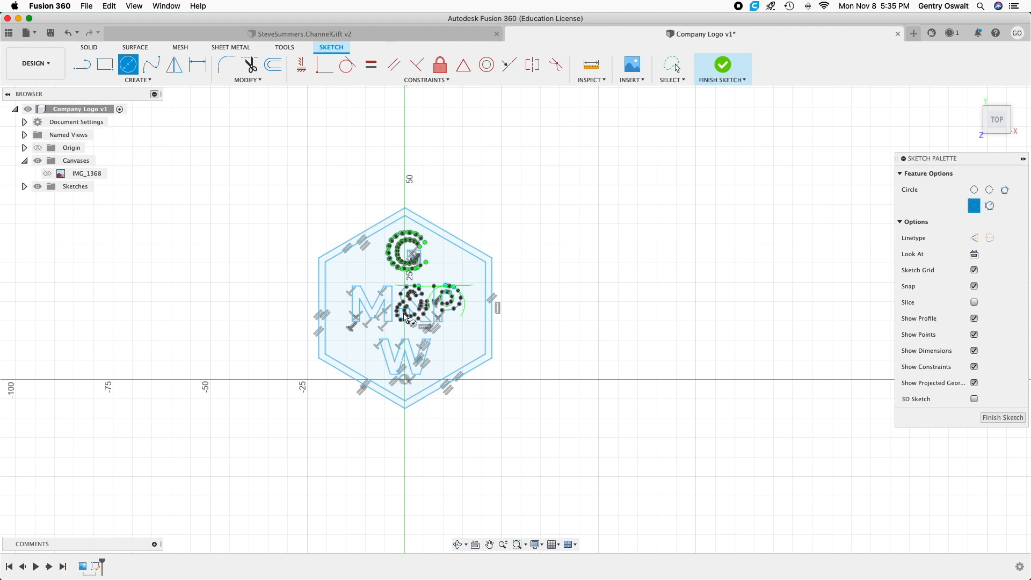
scroll(411, 306, "up", 10)
scroll(412, 305, "up", 3)
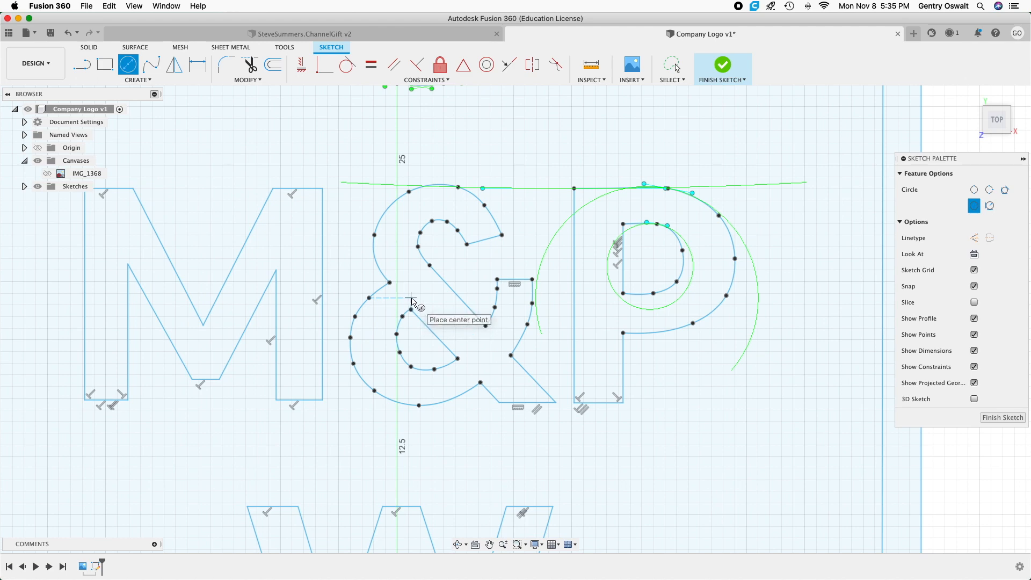
left_click(412, 299)
scroll(414, 299, "down", 12)
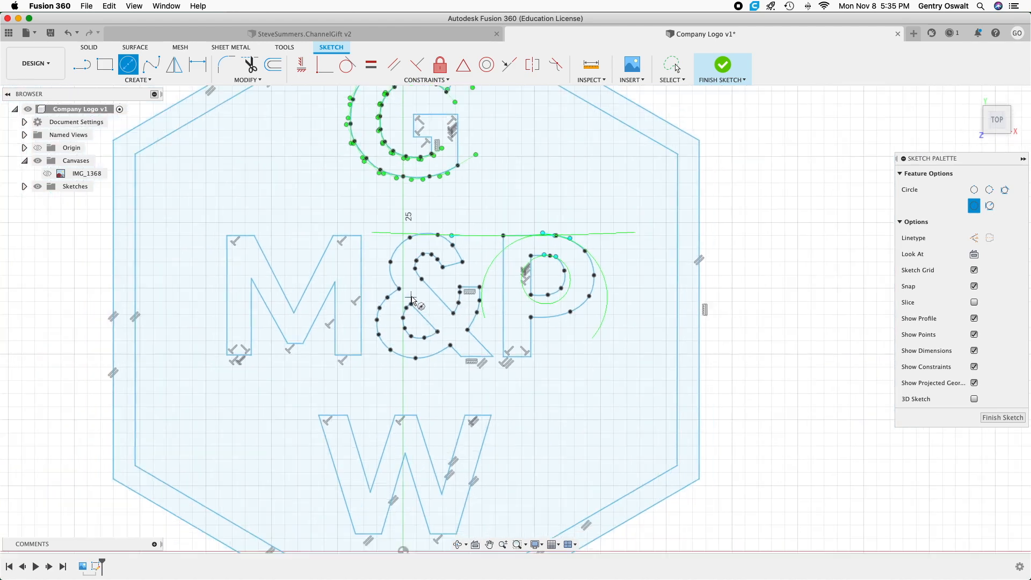
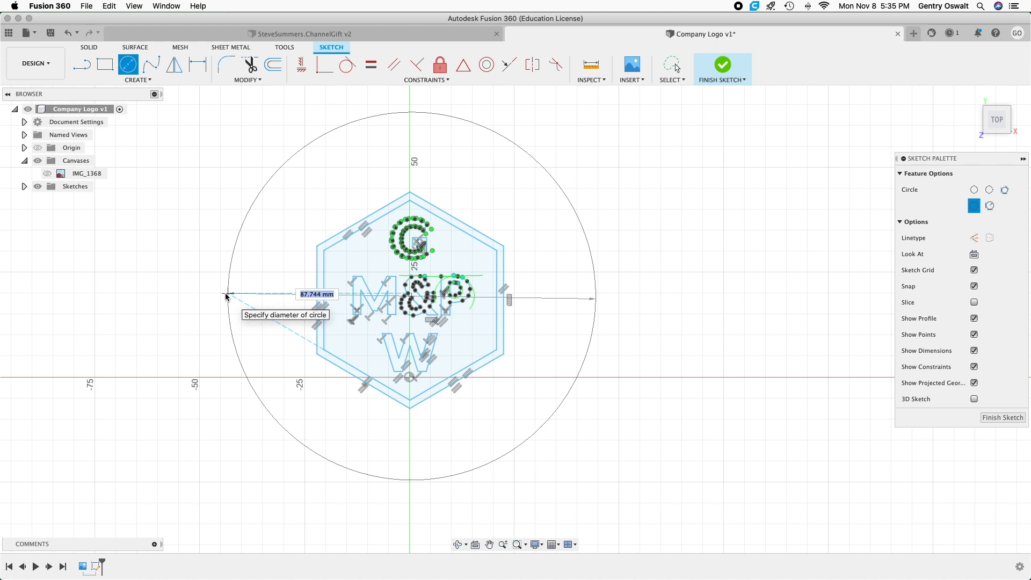
Finish the circle so it encloses the whole hexagon with a wide margin, and end the circle command.
left_click(211, 296)
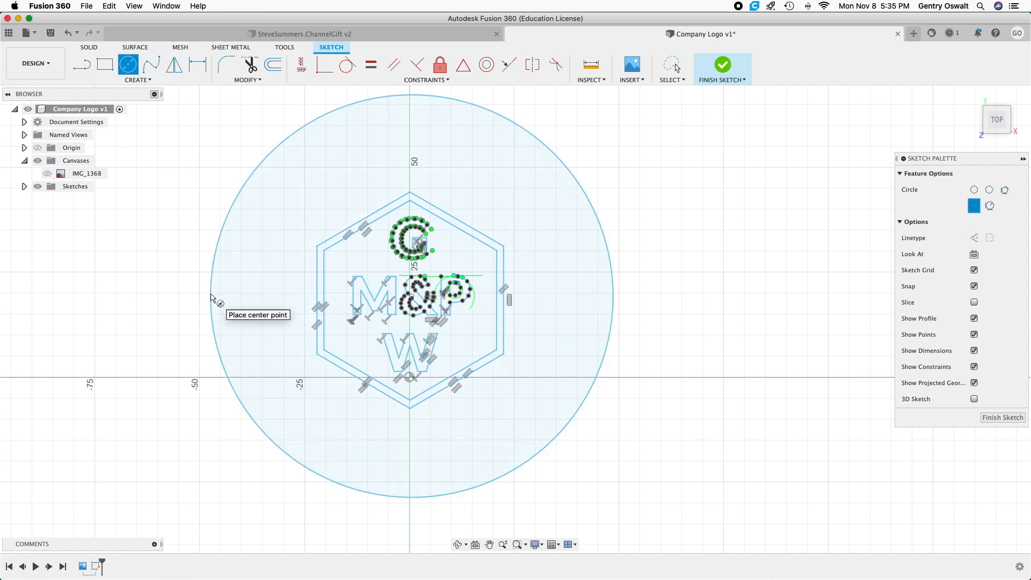
right_click(158, 250)
left_click(131, 250)
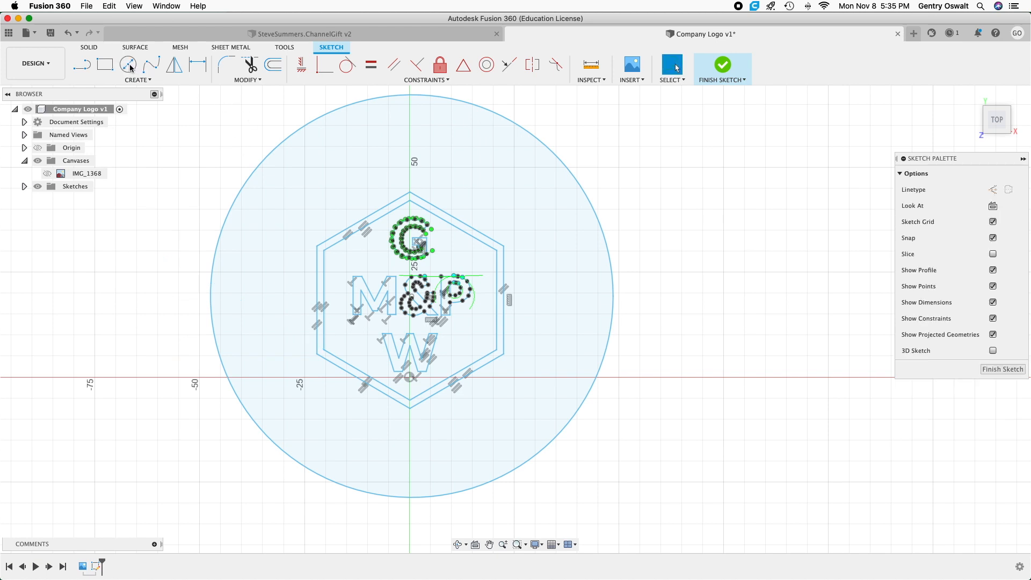
Dimension the horizontal distance from the outer hexagon's left vertical edge to the circle's center and set it to 22 mm.
left_click(191, 67)
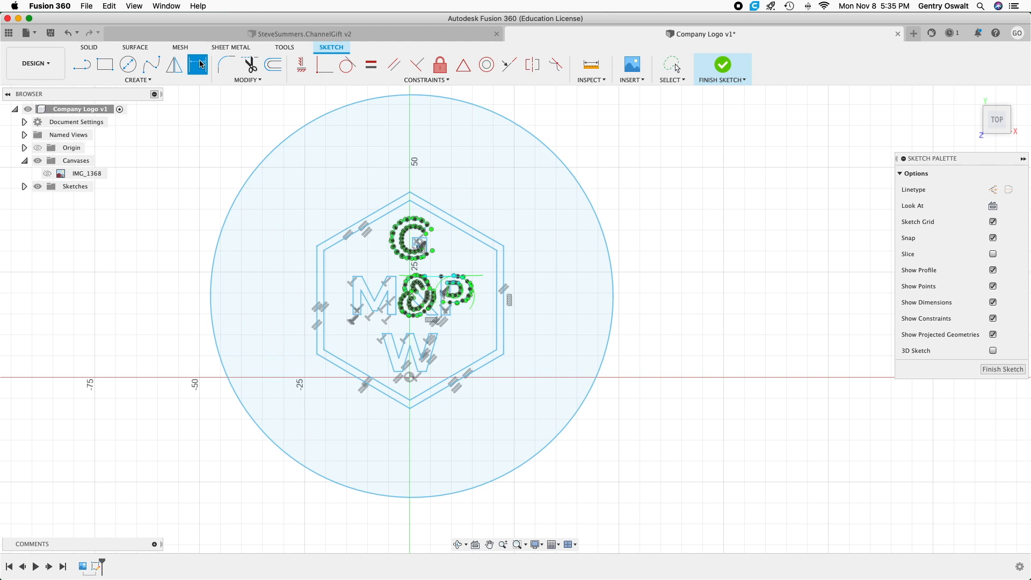
left_click(317, 280)
left_click(211, 282)
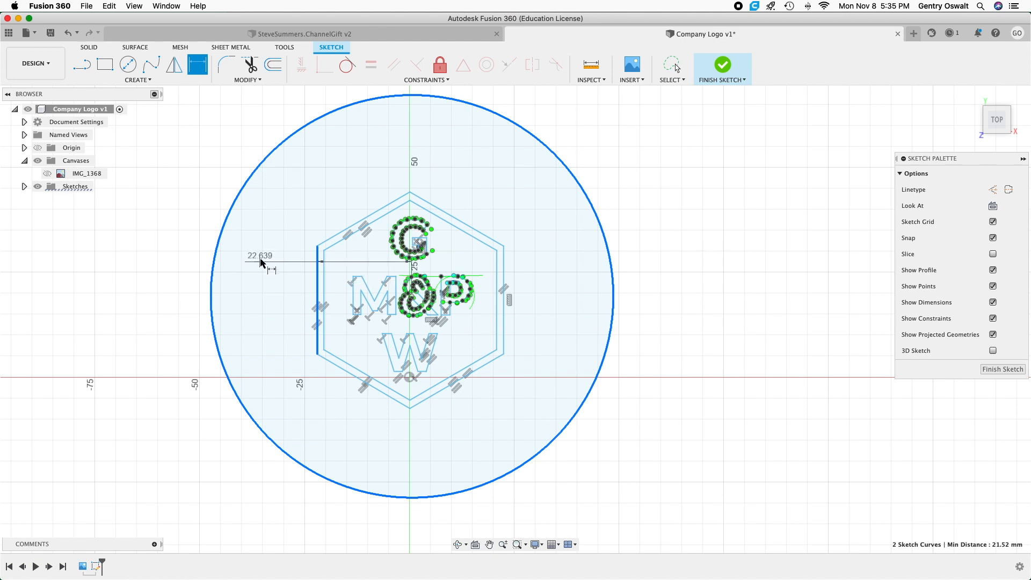
left_click(291, 170)
key("Return")
Delete the 22 mm dimension between the hexagon's left edge and the circle's center.
scroll(310, 209, "up", 2)
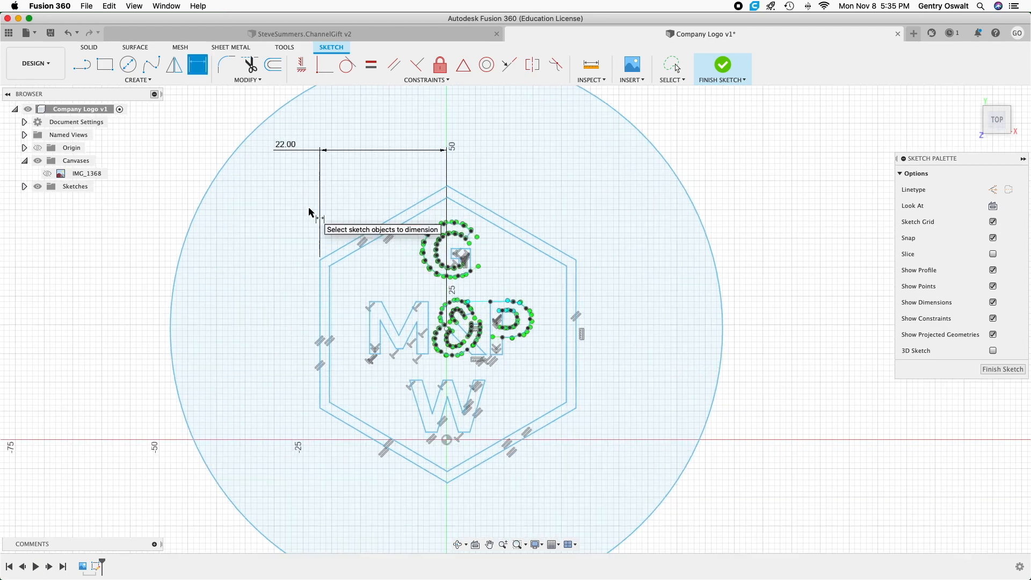
scroll(309, 212, "up", 2)
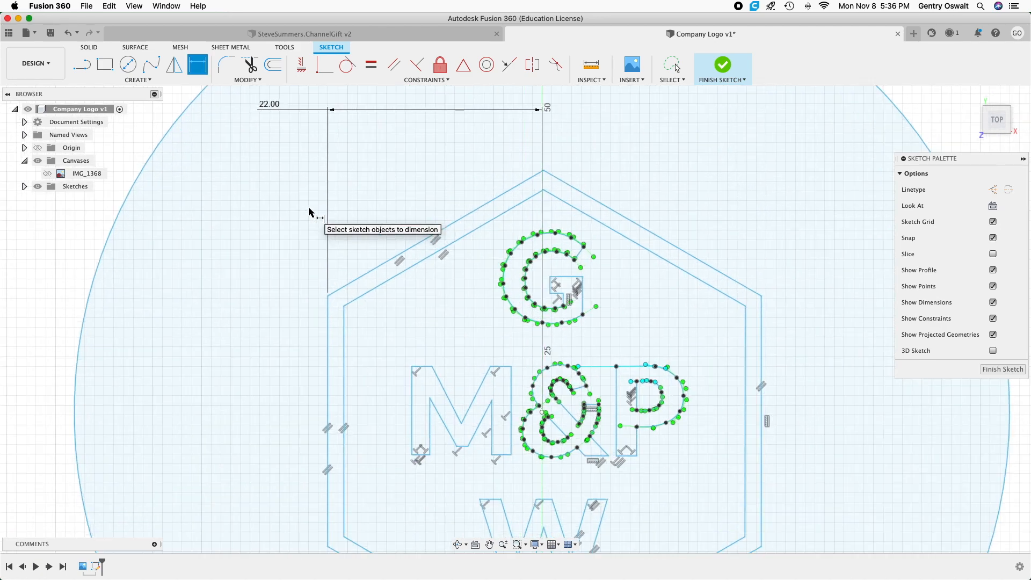
scroll(295, 223, "down", 3)
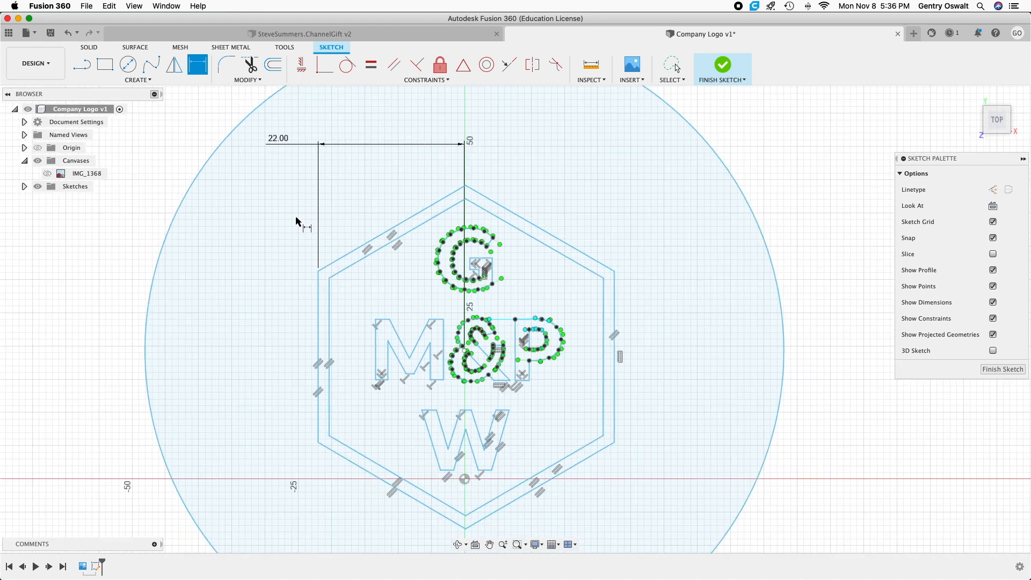
left_click(345, 153)
key("Delete")
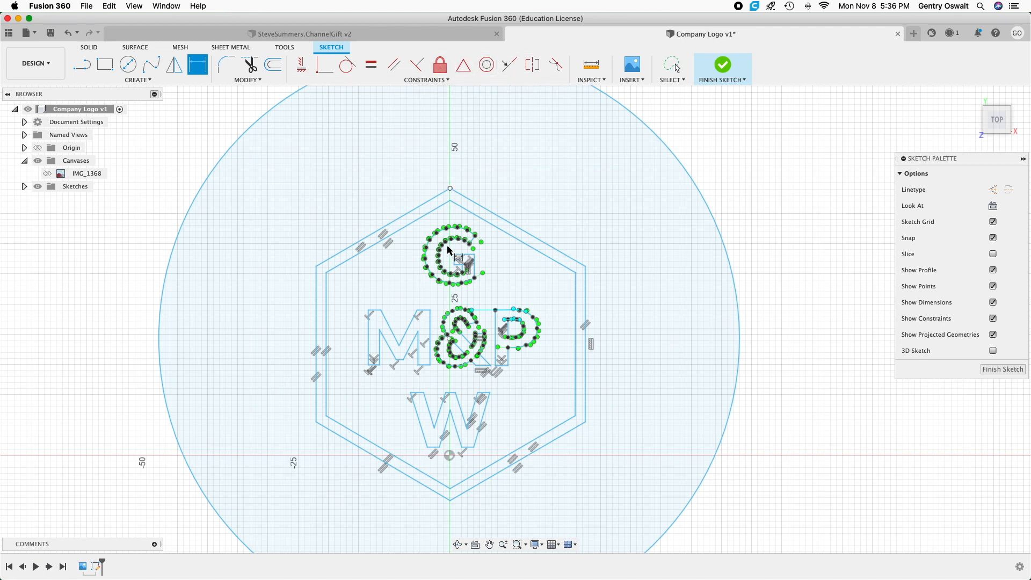
scroll(455, 326, "up", 5)
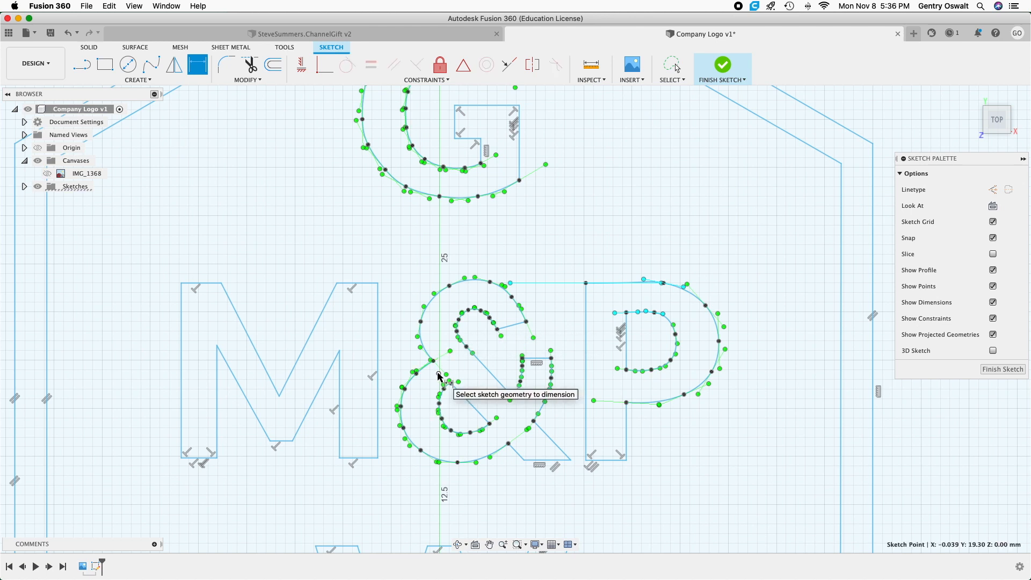
scroll(441, 376, "down", 3)
scroll(439, 374, "down", 3)
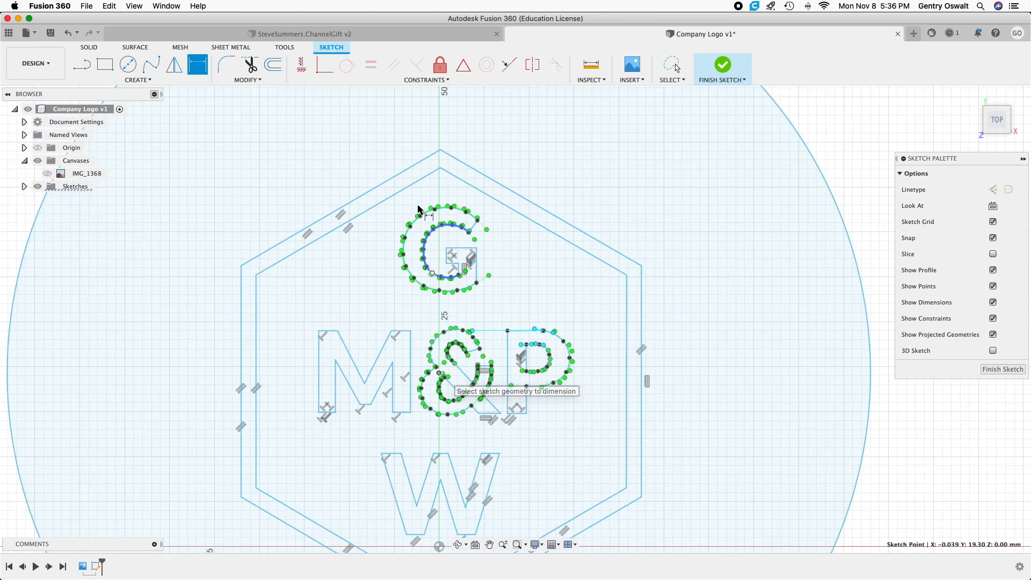
left_click(447, 83)
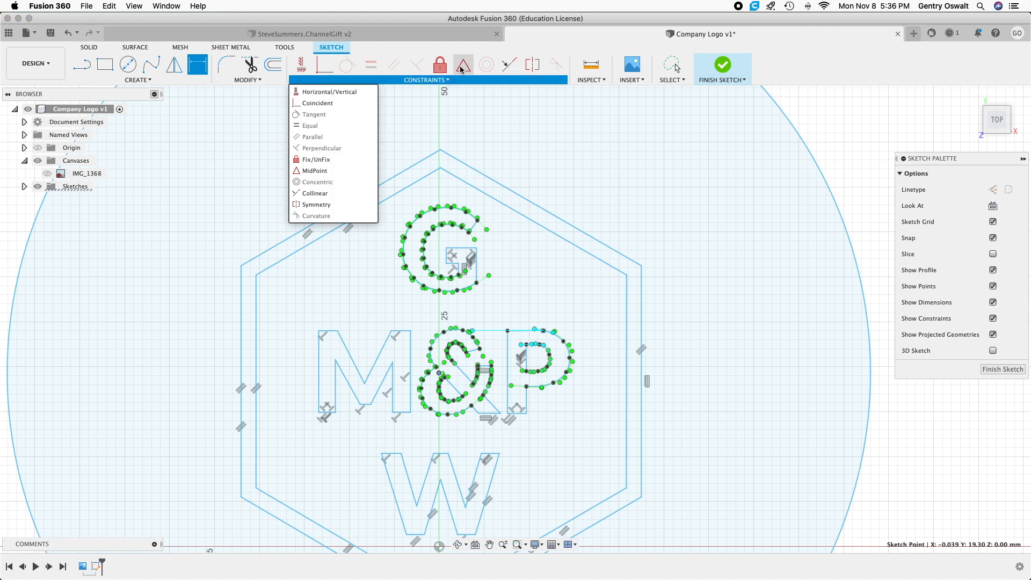
left_click(462, 68)
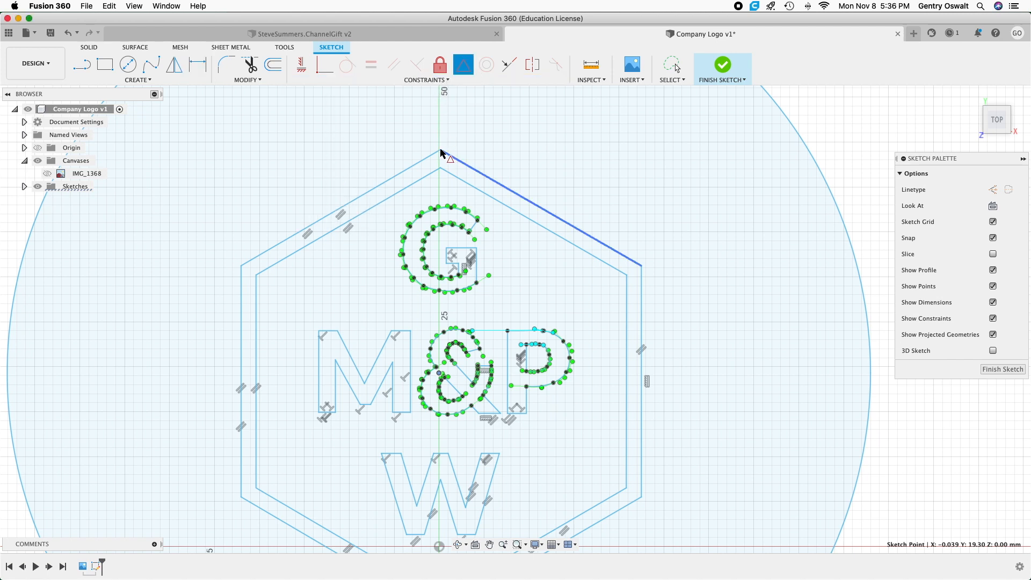
scroll(440, 151, "up", 3)
scroll(440, 151, "up", 3)
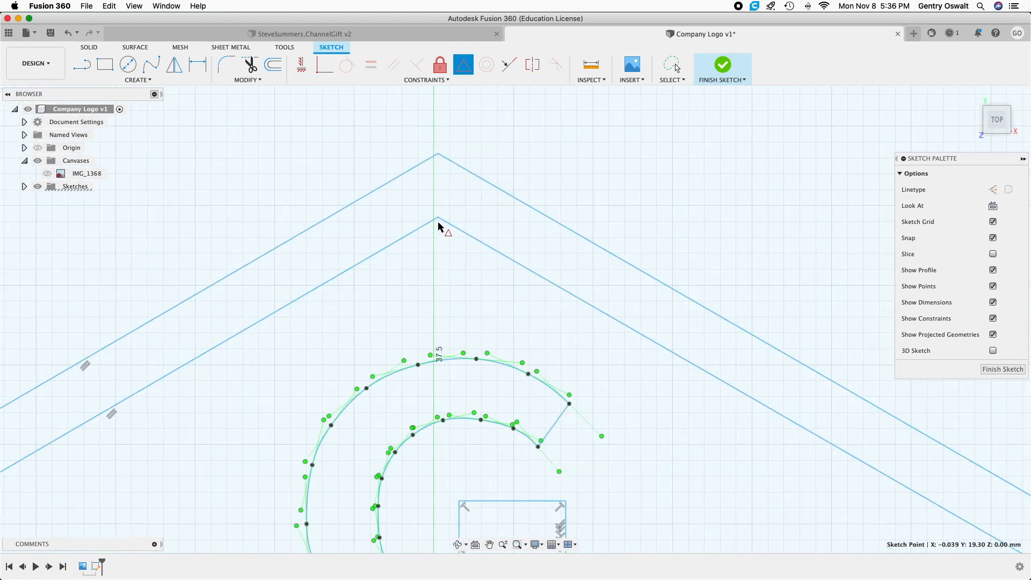
scroll(440, 220, "up", 2)
scroll(439, 221, "up", 5)
scroll(440, 220, "down", 4)
scroll(441, 220, "down", 5)
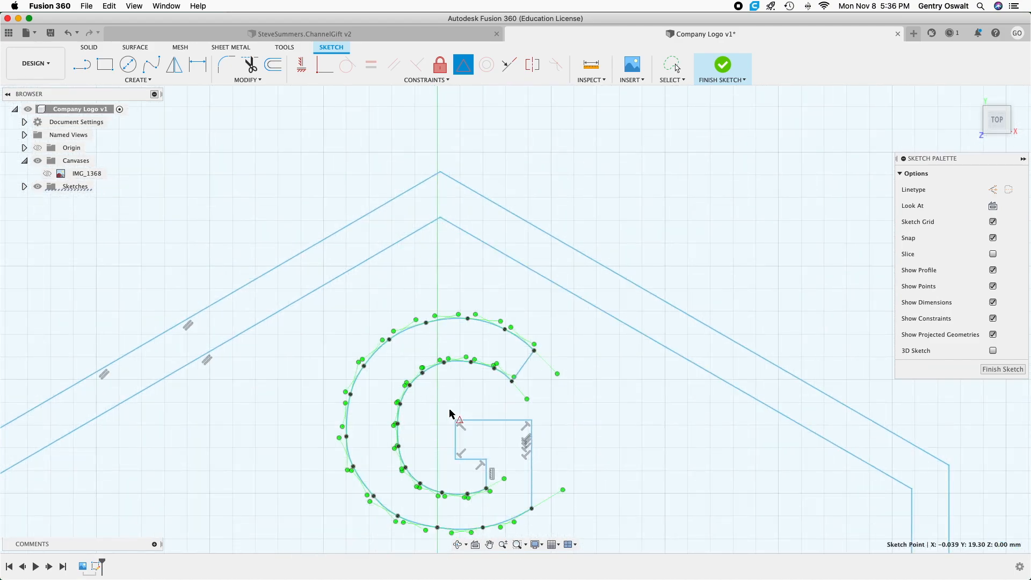
scroll(451, 416, "down", 3)
scroll(449, 415, "down", 1)
middle_click_drag(449, 418, 451, 270)
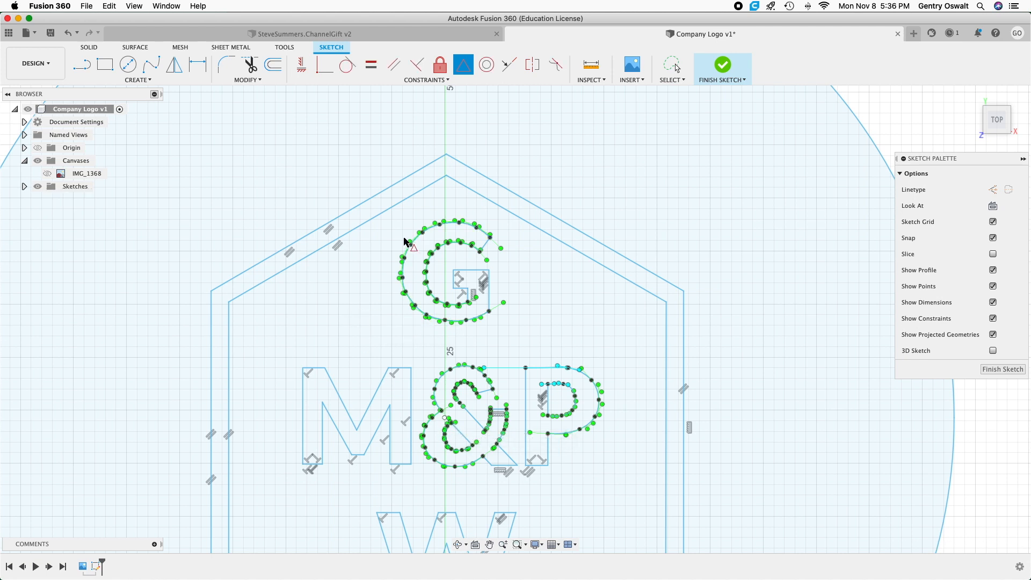
left_click(446, 176)
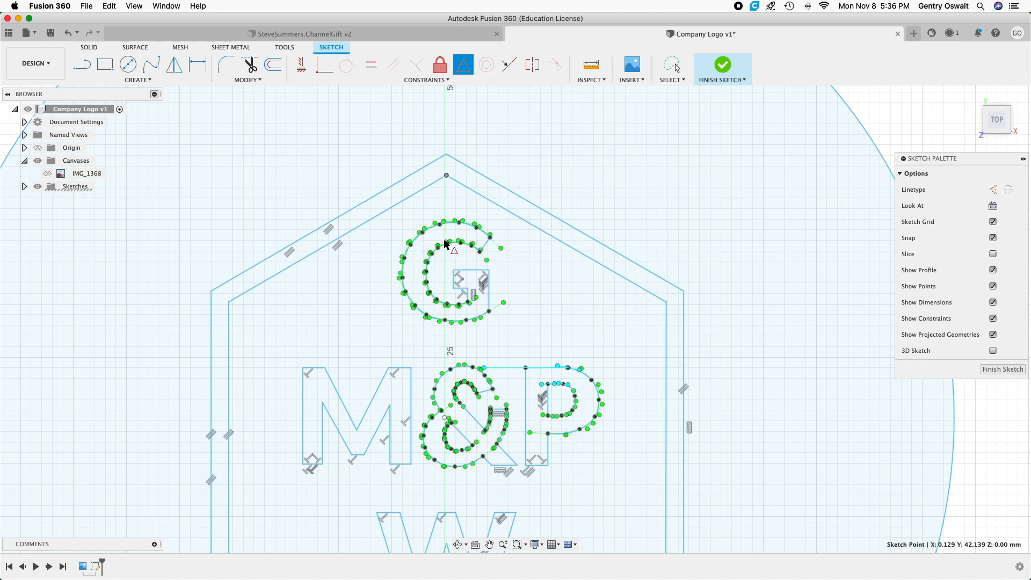
scroll(443, 422, "up", 5)
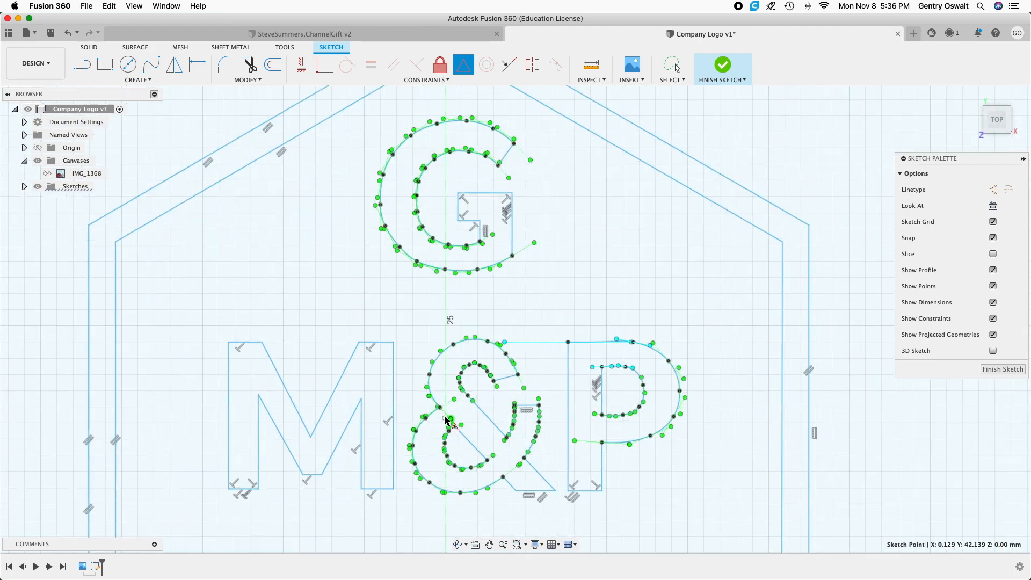
scroll(444, 423, "down", 10)
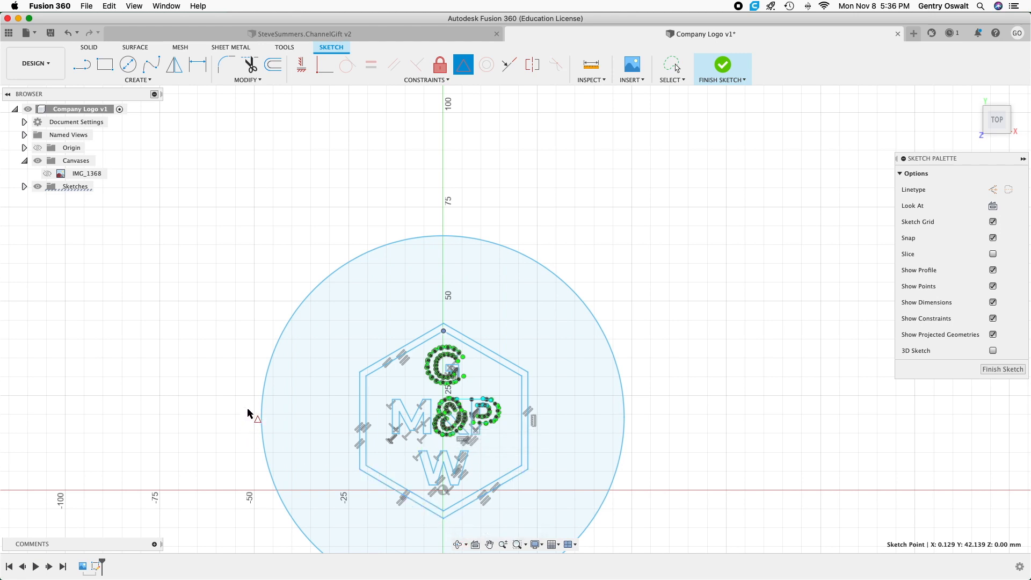
scroll(262, 402, "up", 3)
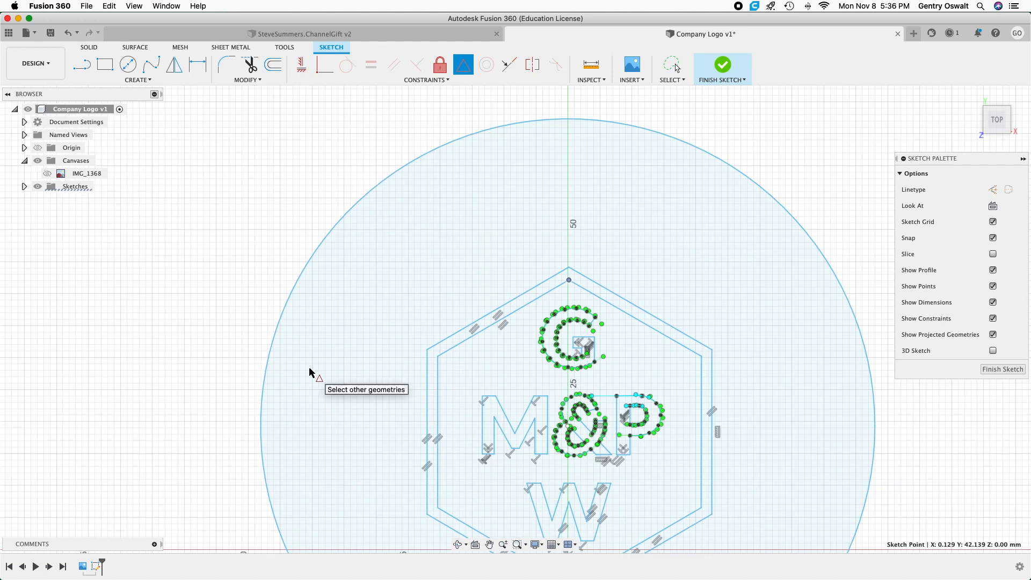
right_click(545, 178)
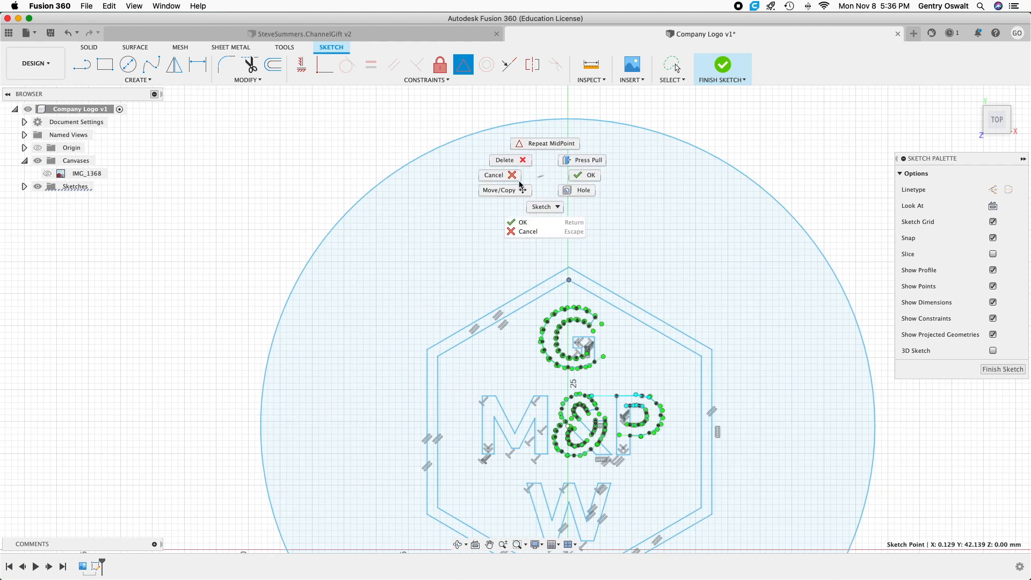
left_click(517, 182)
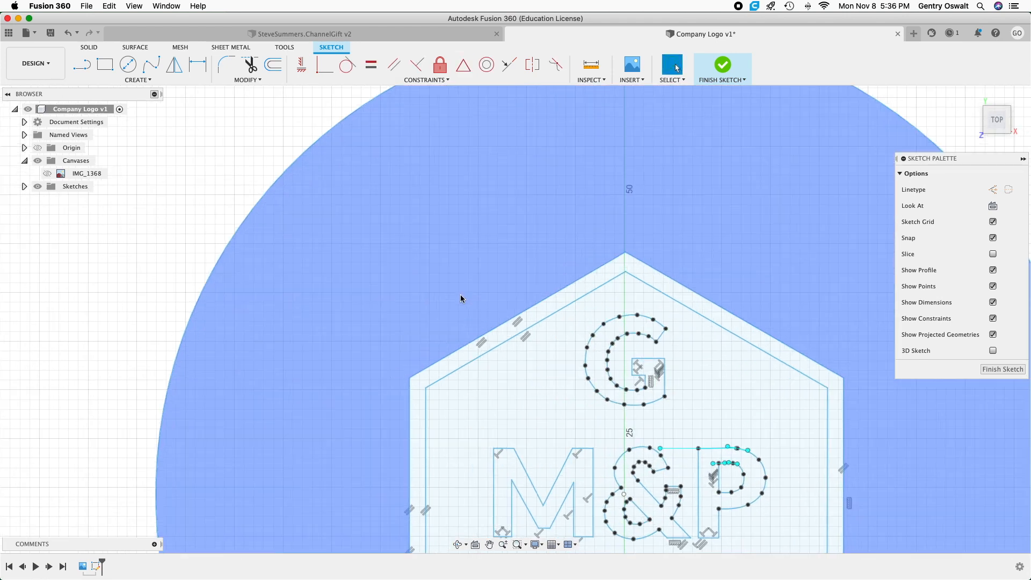
Dimension the outer hexagon's width between its left and right vertical edges, placing it above the hexagon and keeping the default value.
scroll(459, 295, "down", 3)
left_click(185, 237)
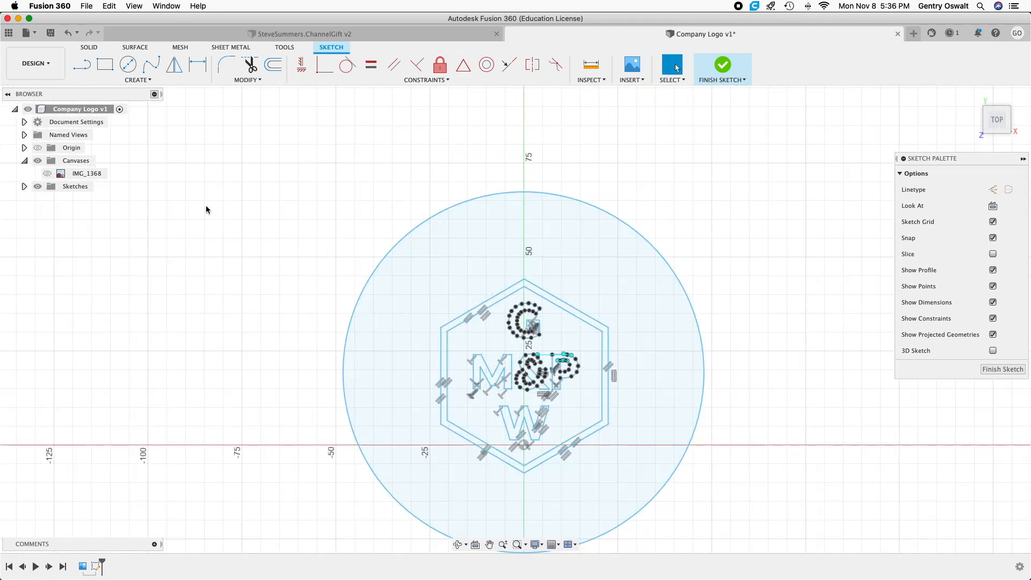
left_click(198, 65)
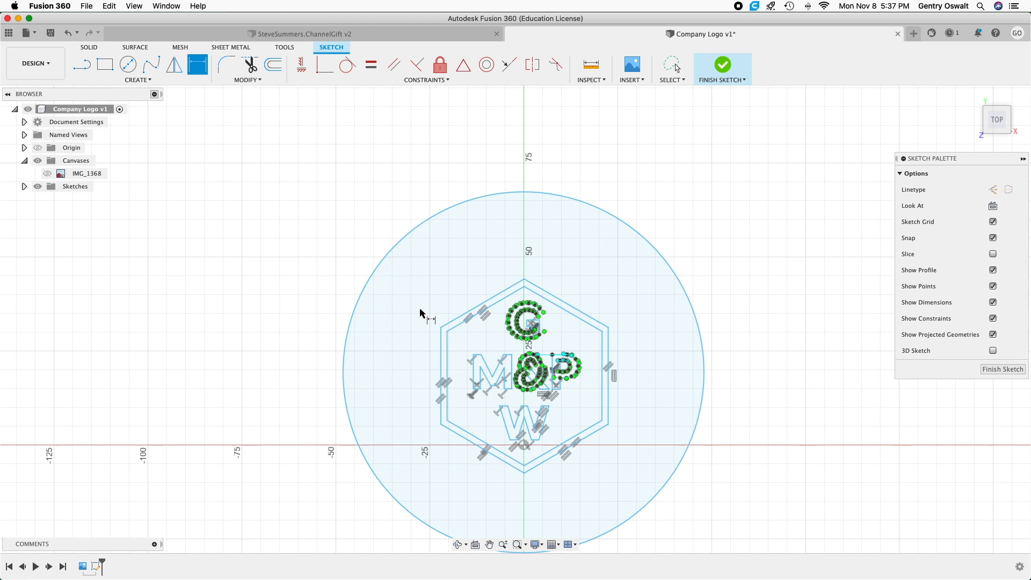
left_click(440, 347)
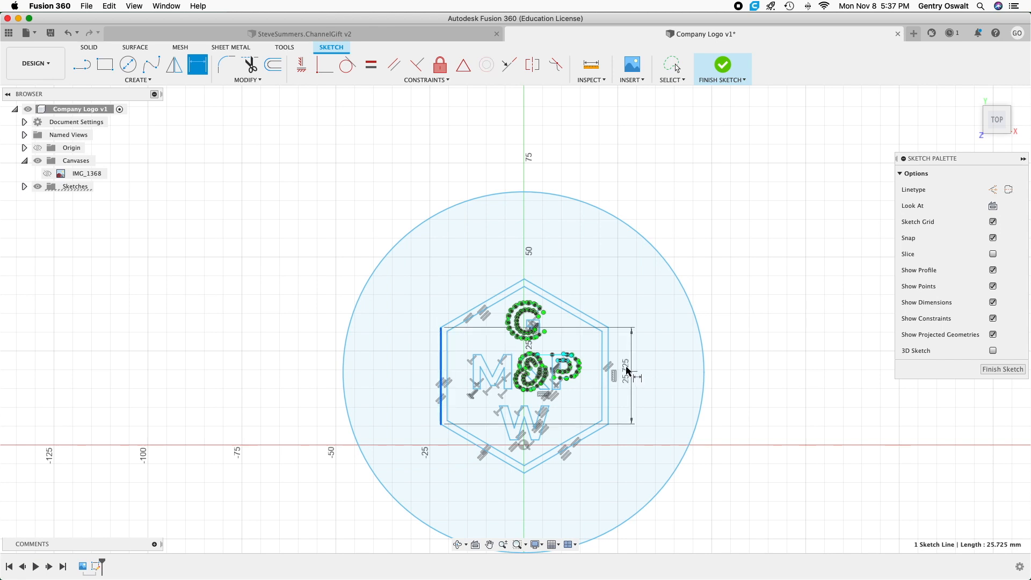
left_click(609, 357)
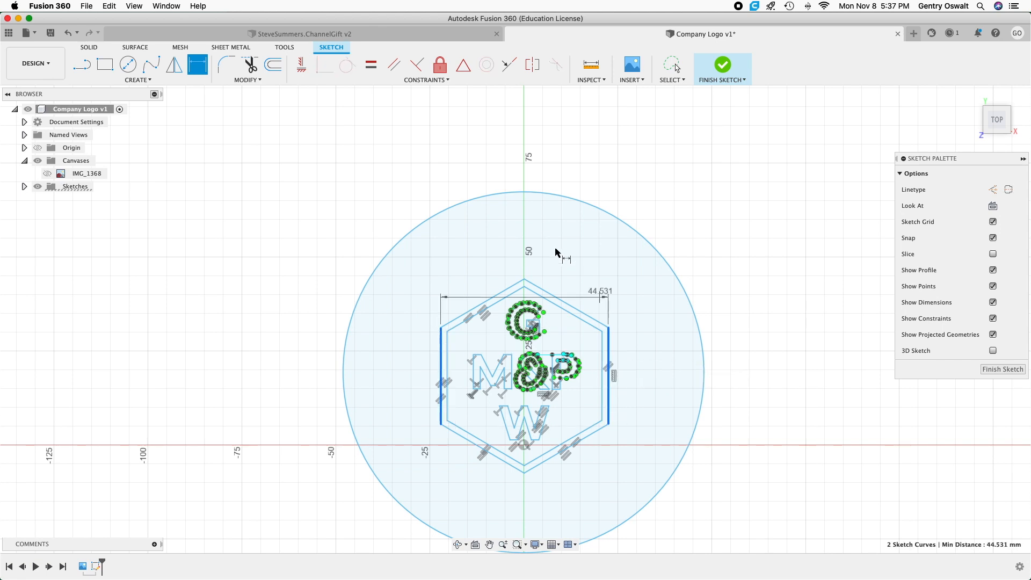
left_click(523, 232)
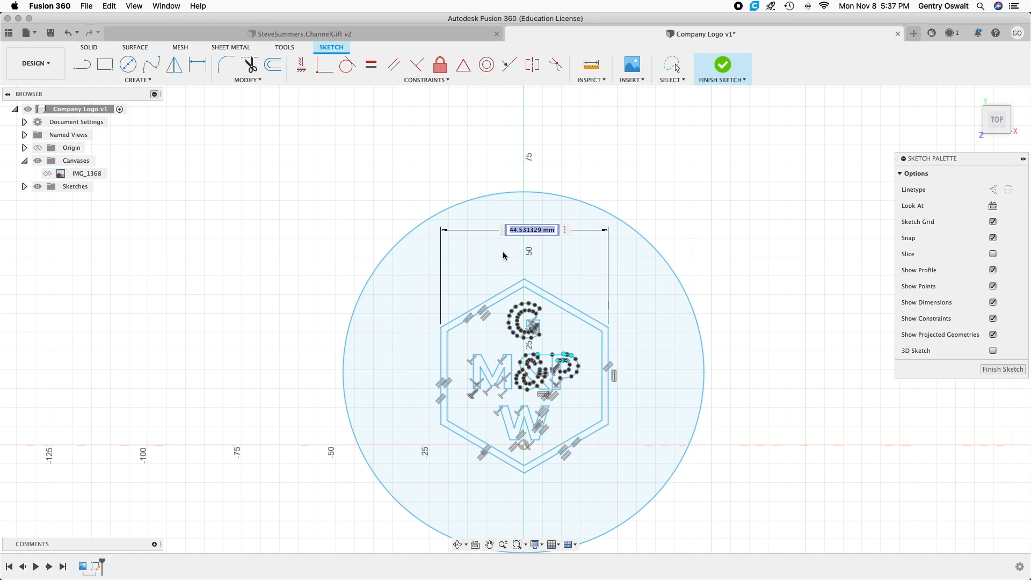
key("Return")
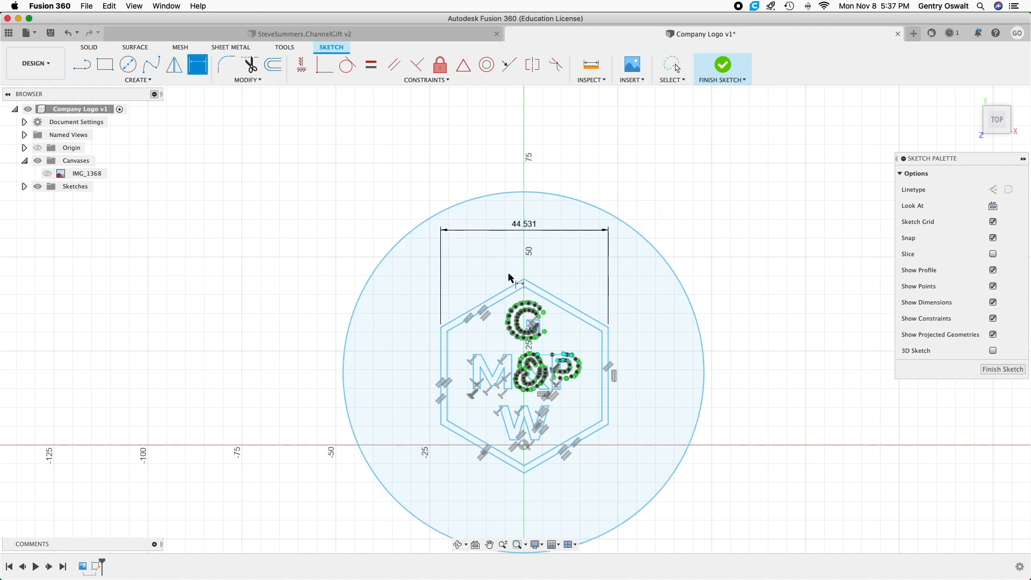
Dimension the circle's center from the outer hexagon's left vertical edge and set the distance to 22.2605 mm.
scroll(508, 329, "up", 3)
scroll(509, 330, "up", 3)
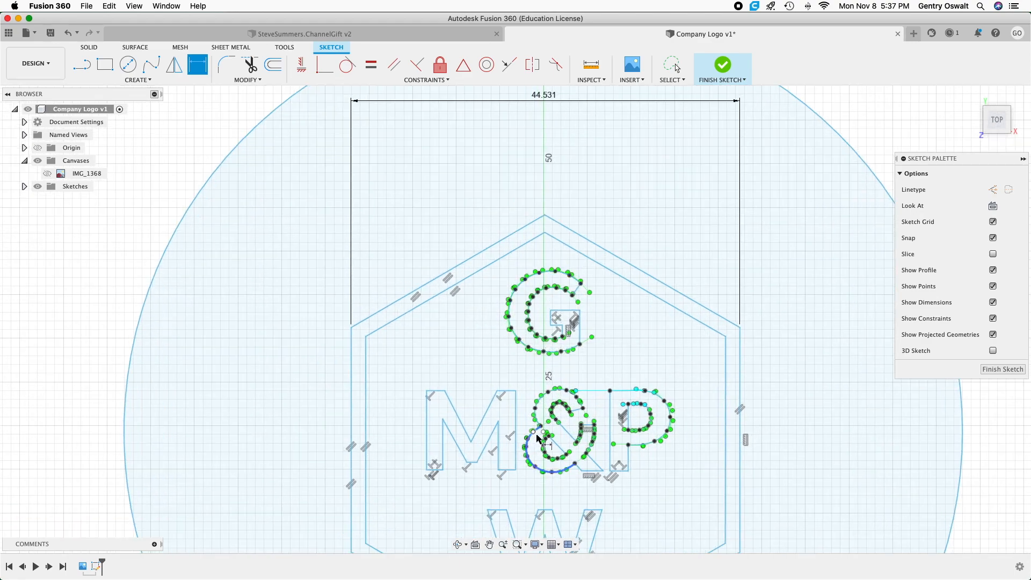
scroll(497, 373, "down", 5)
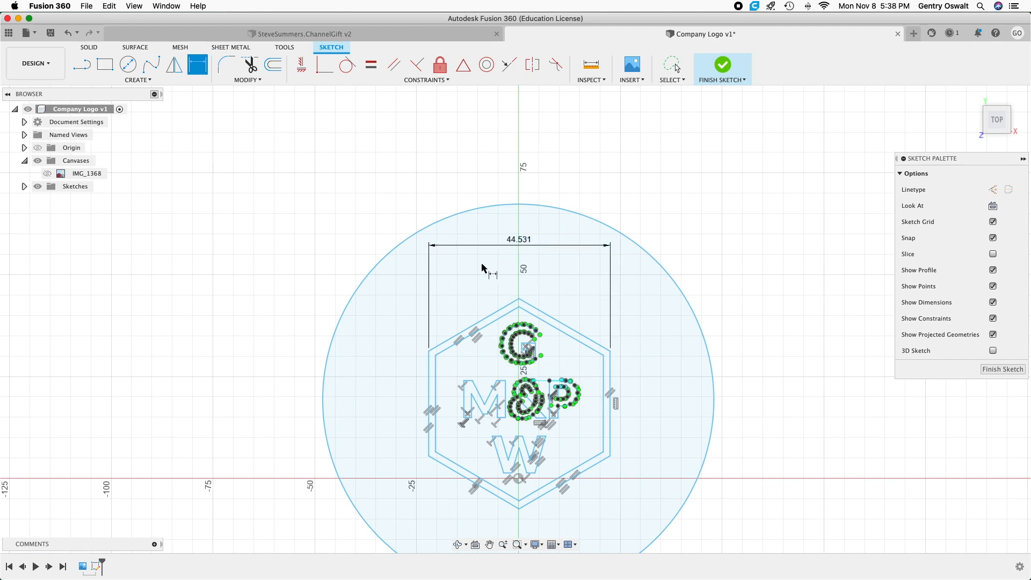
scroll(489, 277, "up", 1)
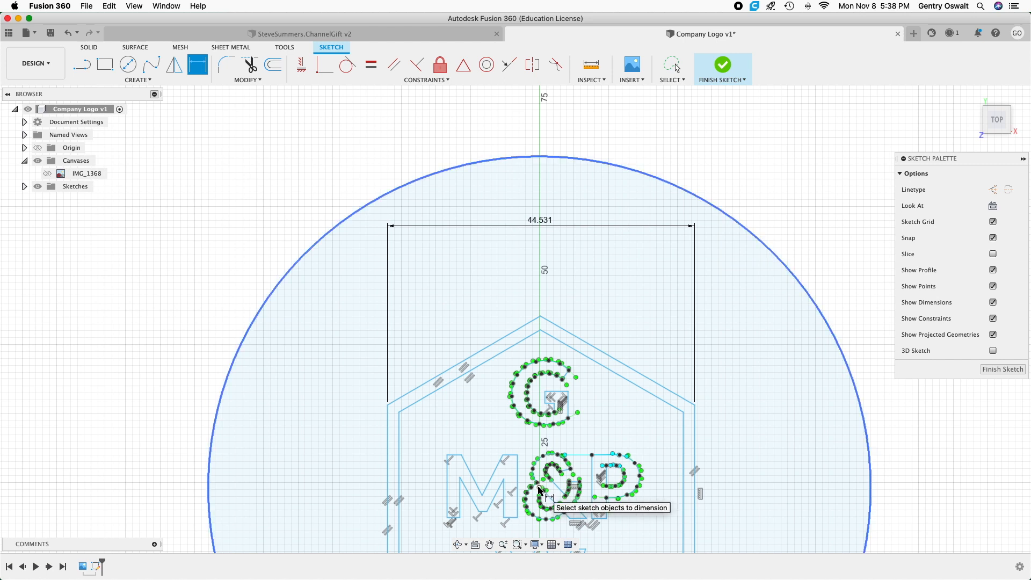
scroll(540, 490, "up", 3)
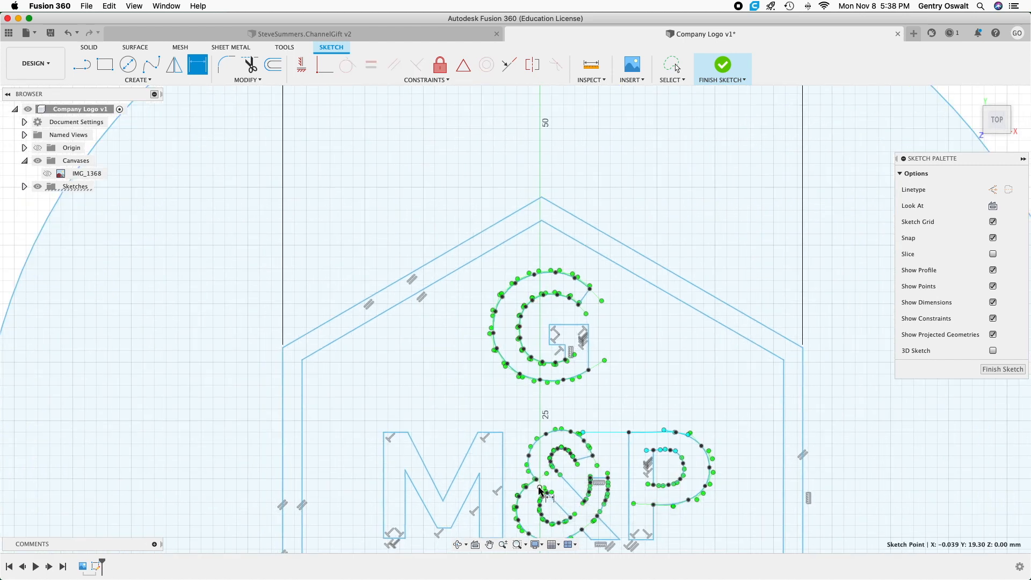
scroll(540, 489, "down", 5)
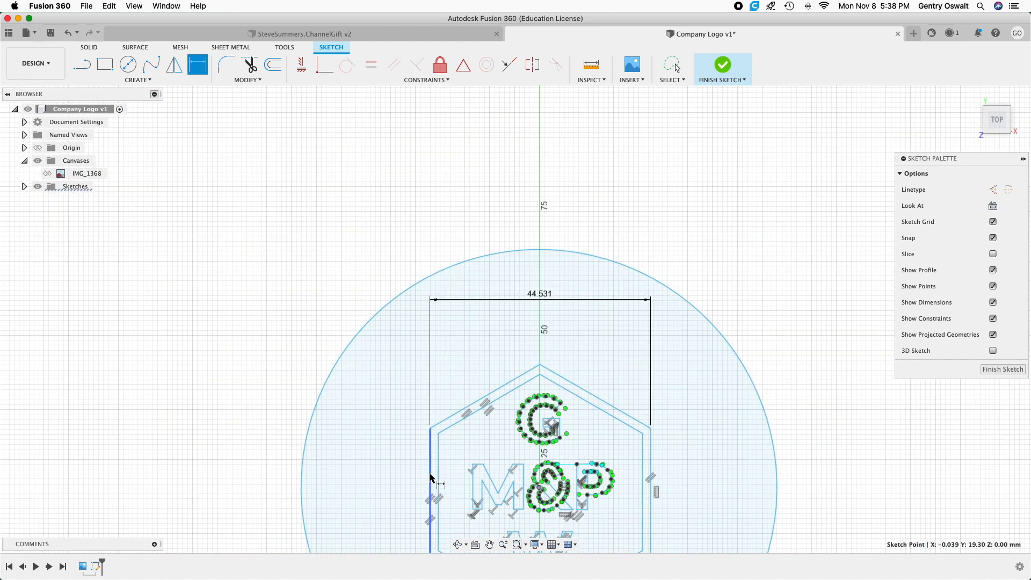
left_click(429, 485)
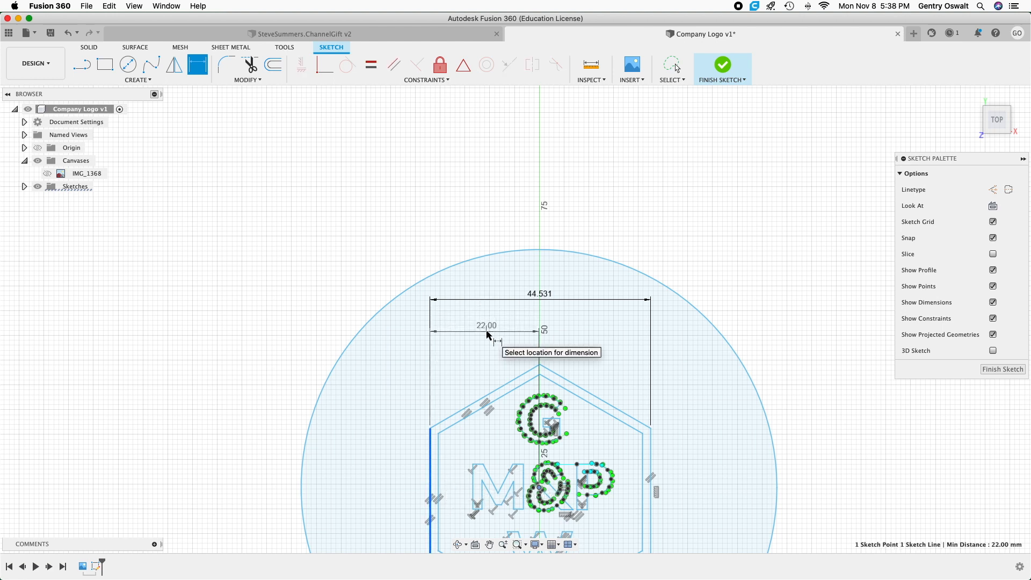
left_click(489, 335)
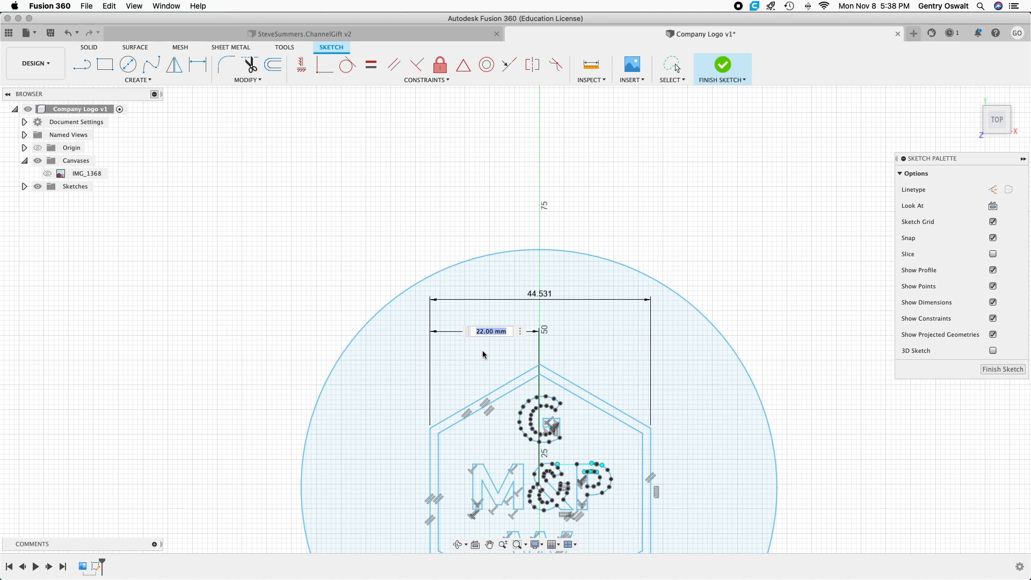
type("22.")
type("2605")
key("Return")
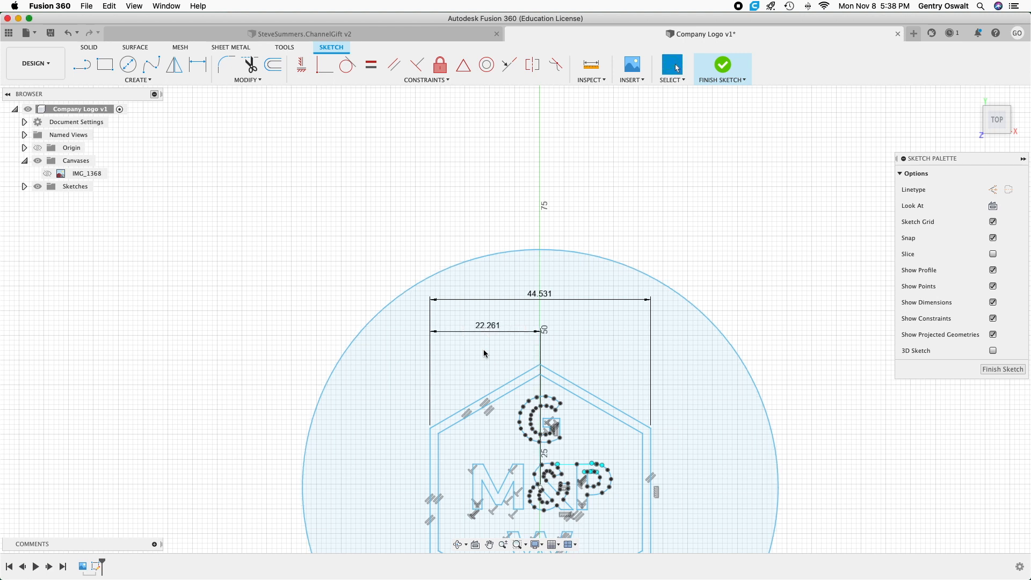
scroll(479, 380, "up", 5)
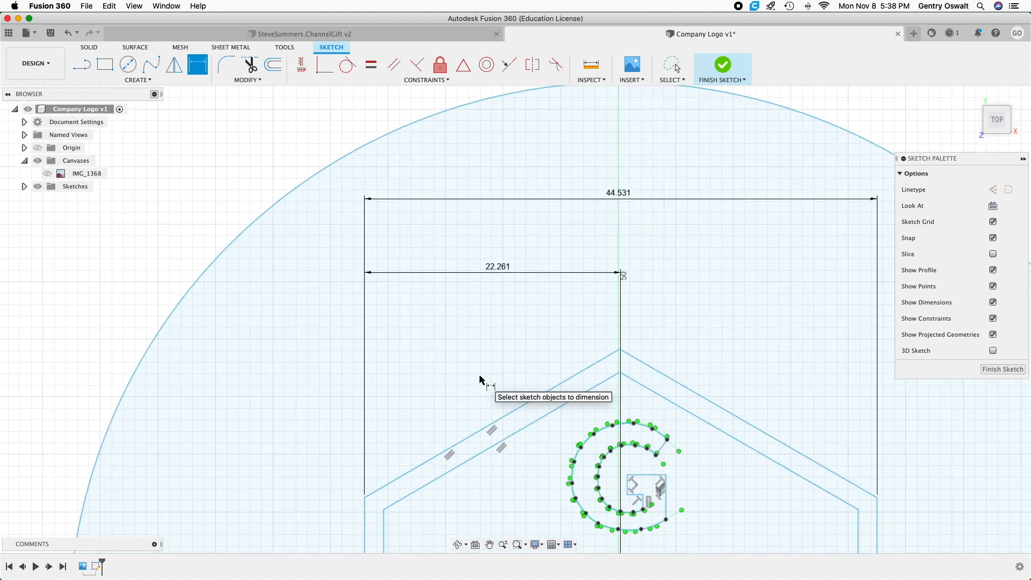
scroll(480, 379, "down", 4)
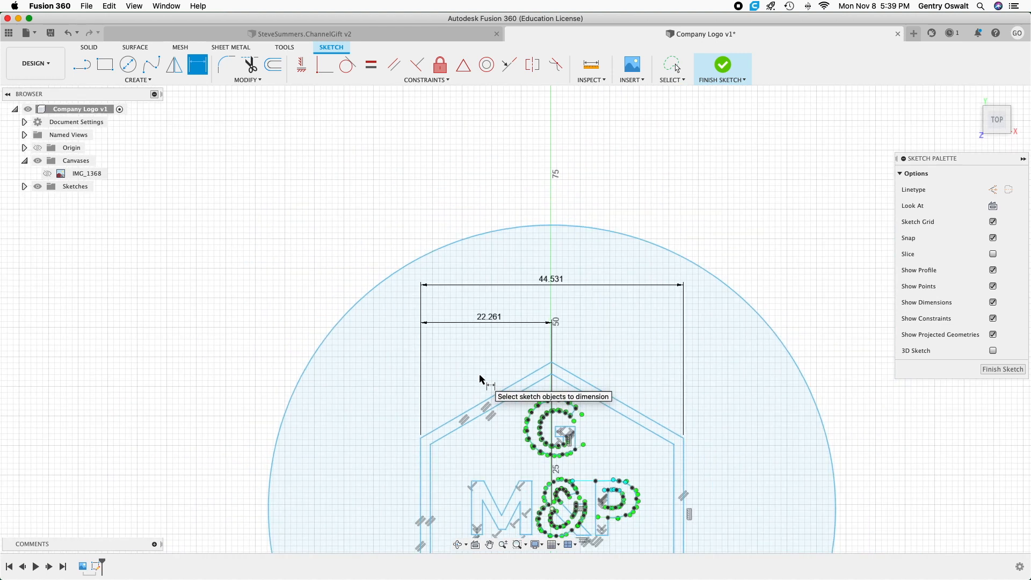
scroll(479, 380, "down", 4)
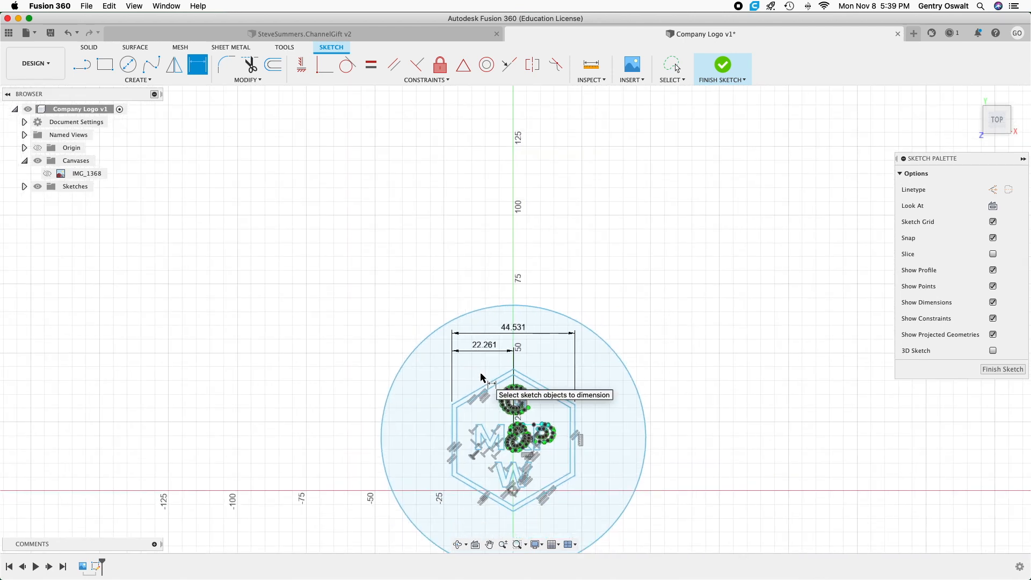
scroll(478, 374, "up", 1)
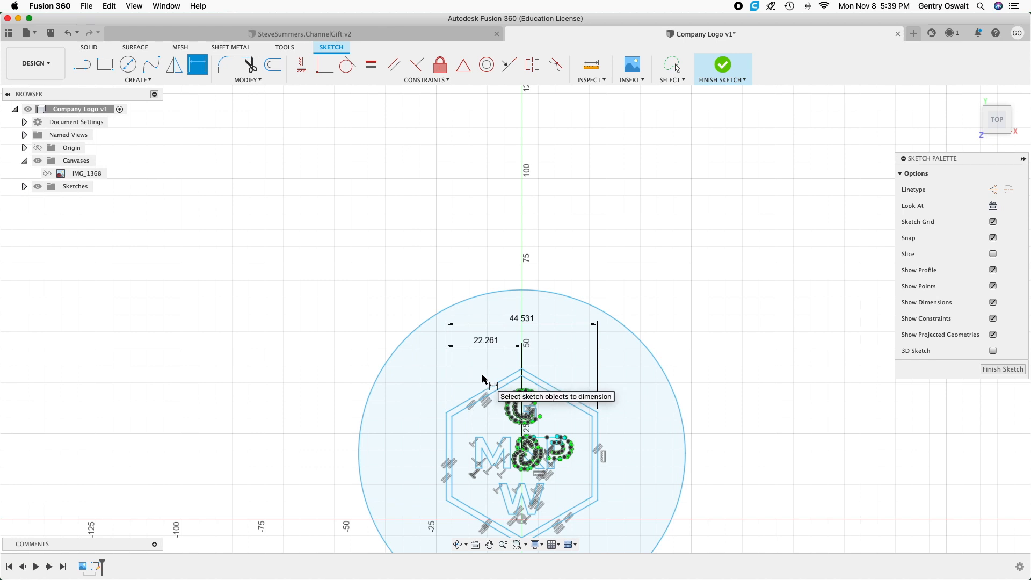
scroll(480, 379, "down", 4)
scroll(483, 379, "down", 3)
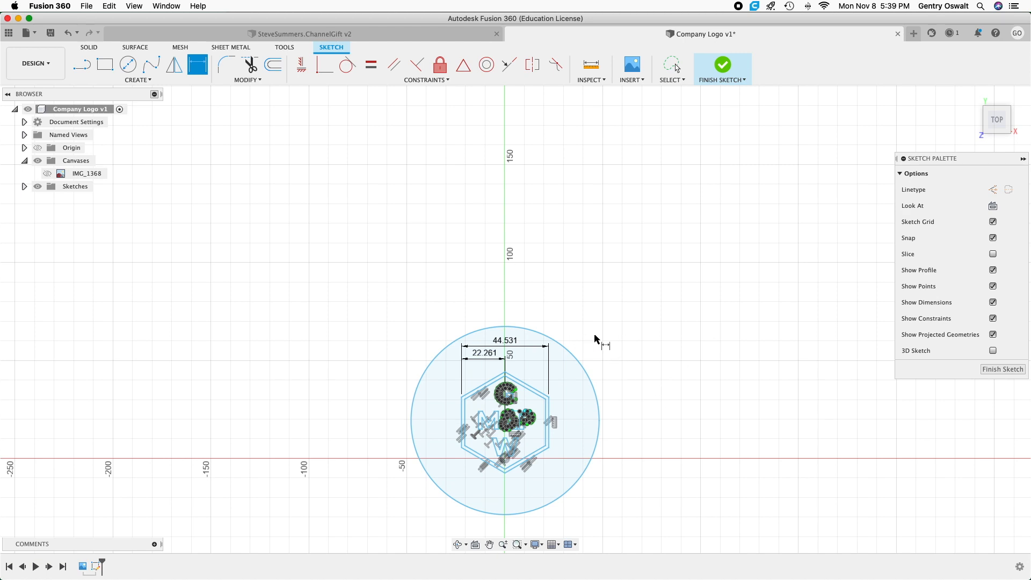
right_click(615, 328)
left_click(564, 324)
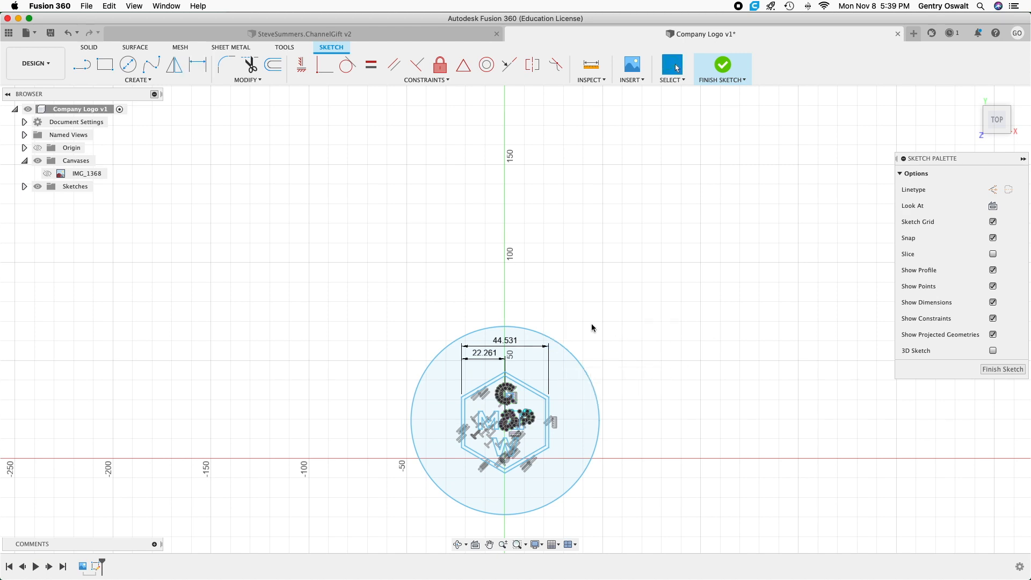
left_click(127, 65)
right_click(313, 156)
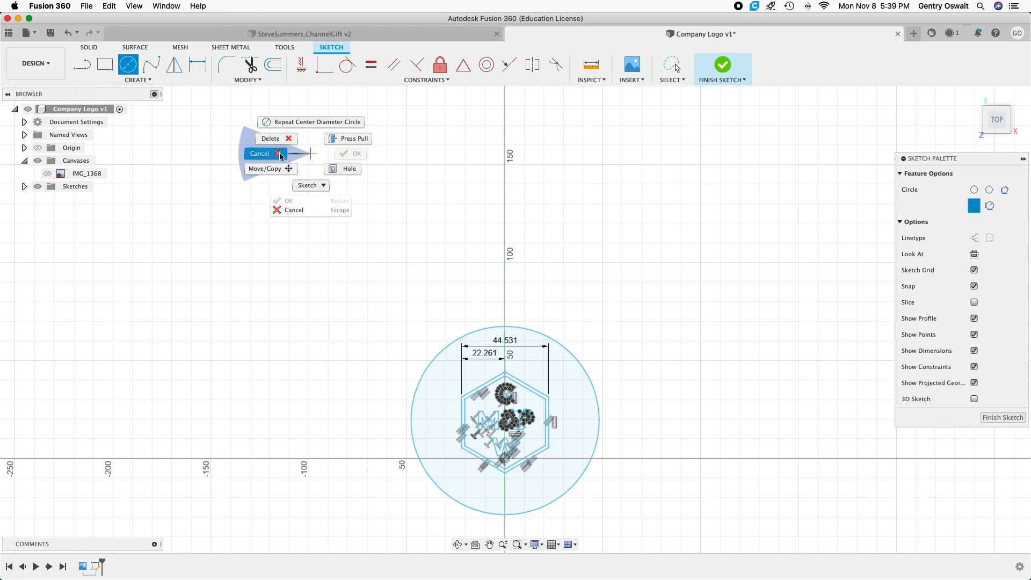
left_click(265, 156)
Offset the circle around the hexagon outward by 2.5 mm.
left_click(273, 65)
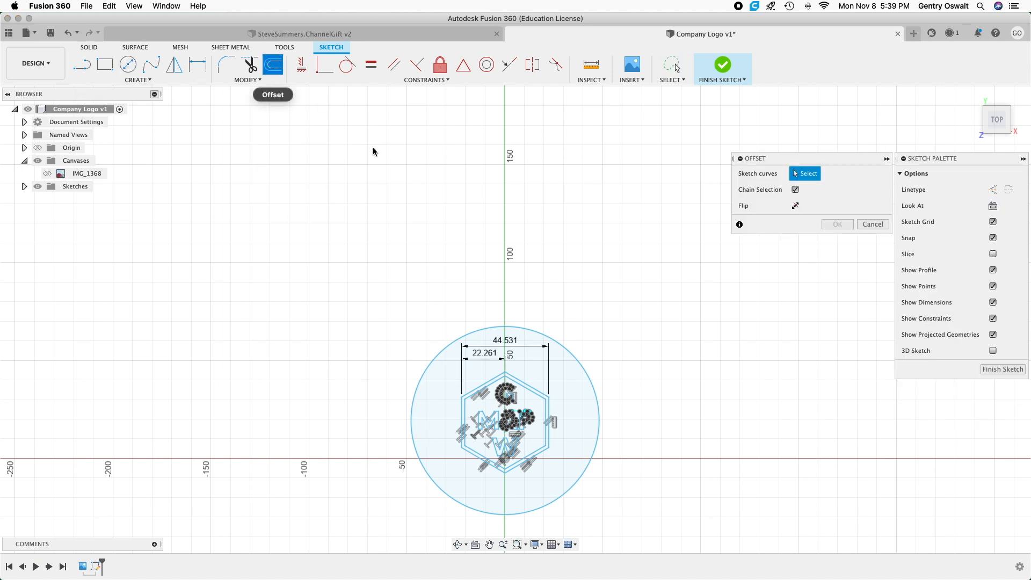
left_click(509, 326)
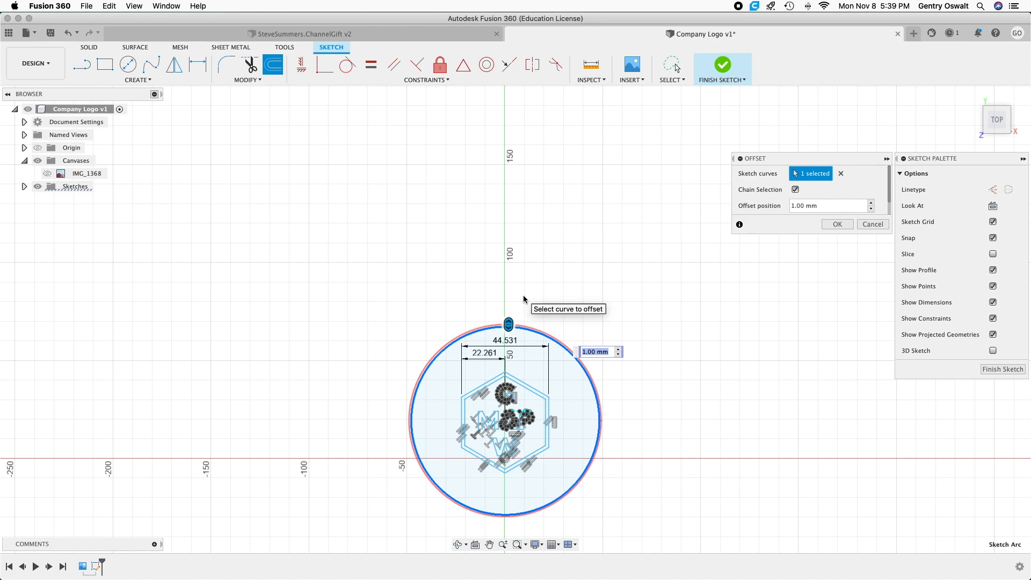
scroll(524, 300, "up", 10)
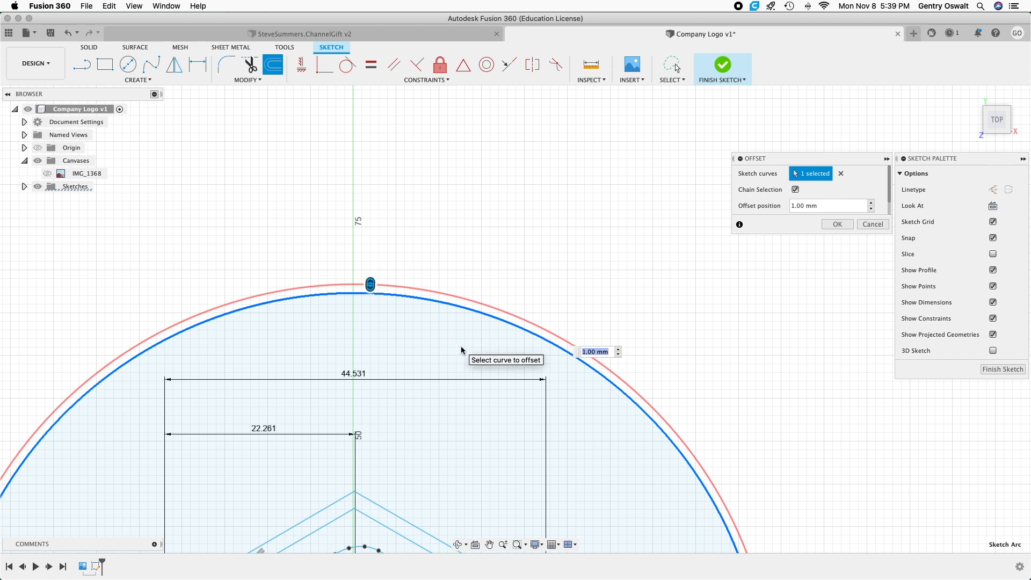
type("2")
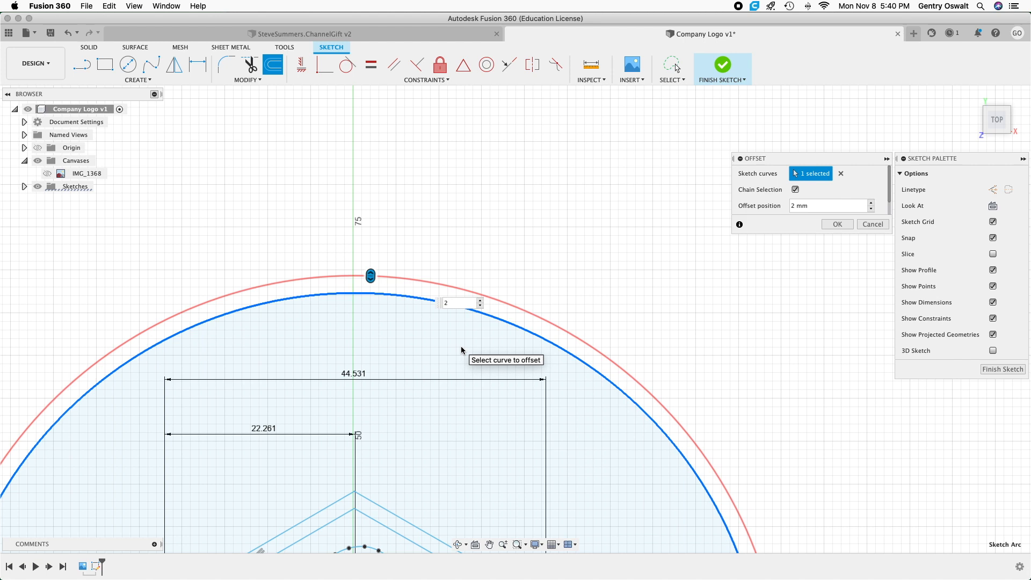
type(".5")
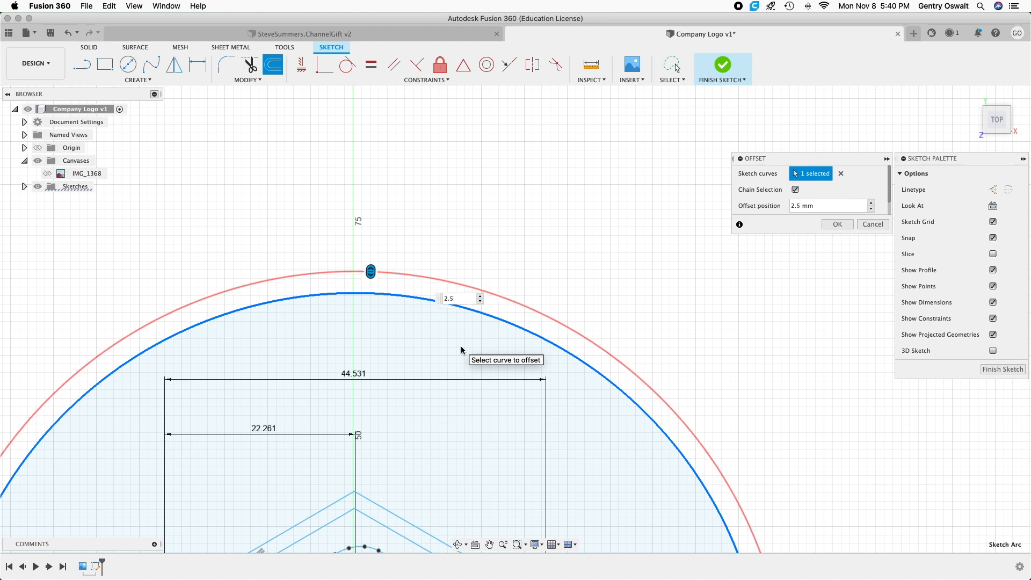
left_click(838, 224)
Start a sketch text that follows a path and show the IMG_1368 canvas for reference.
scroll(732, 323, "down", 5)
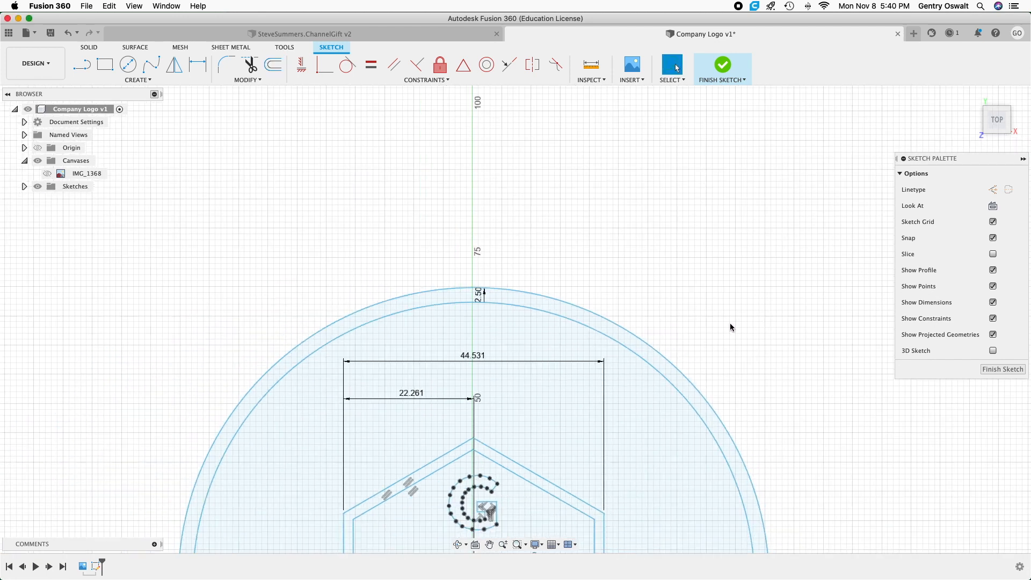
scroll(752, 333, "down", 5)
mouse_move(799, 345)
middle_mouse_down()
mouse_move(756, 322)
mouse_move(695, 258)
middle_mouse_up()
scroll(708, 304, "up", 6)
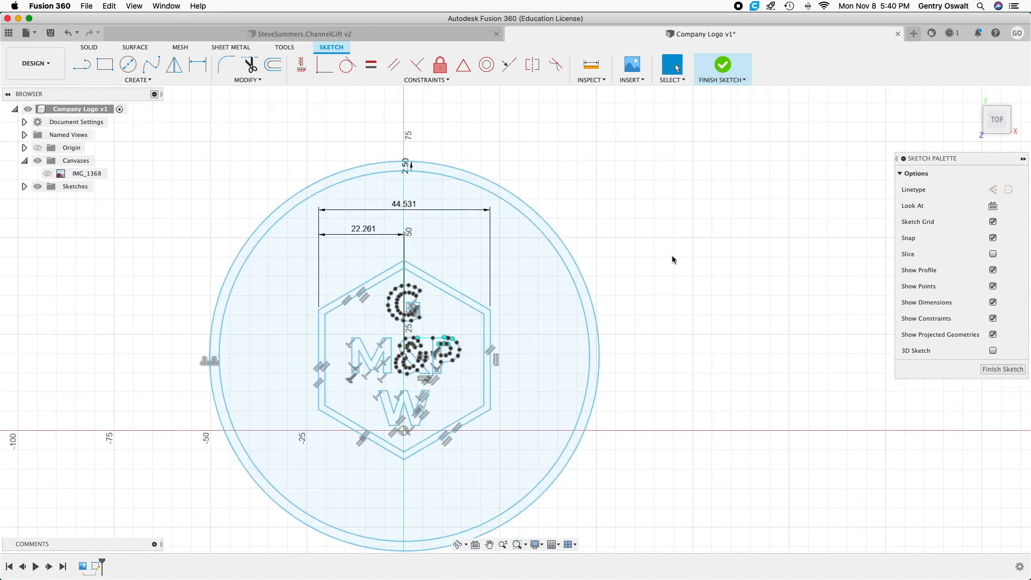
left_click(316, 204)
left_click(148, 80)
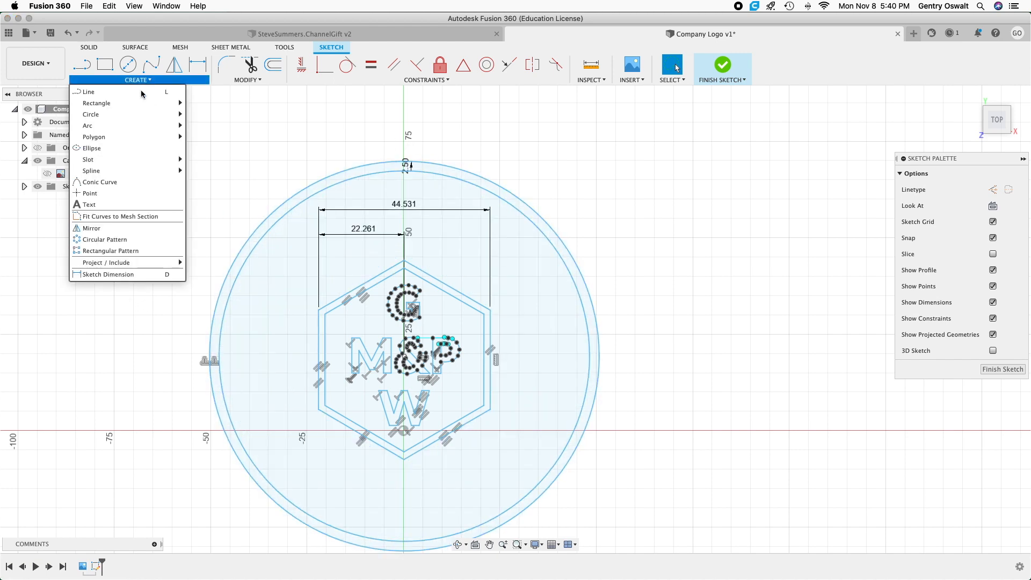
left_click(107, 205)
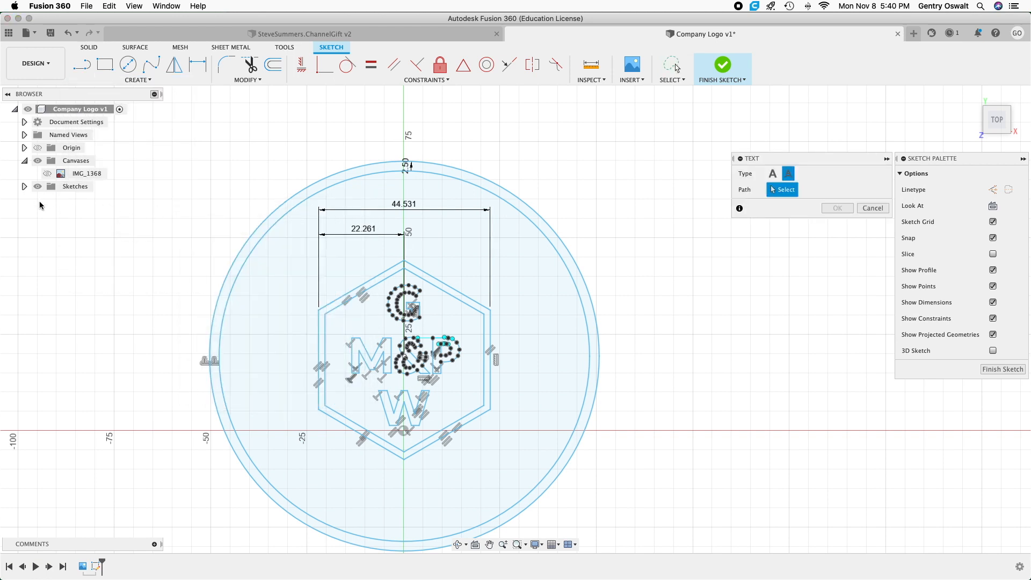
left_click(47, 175)
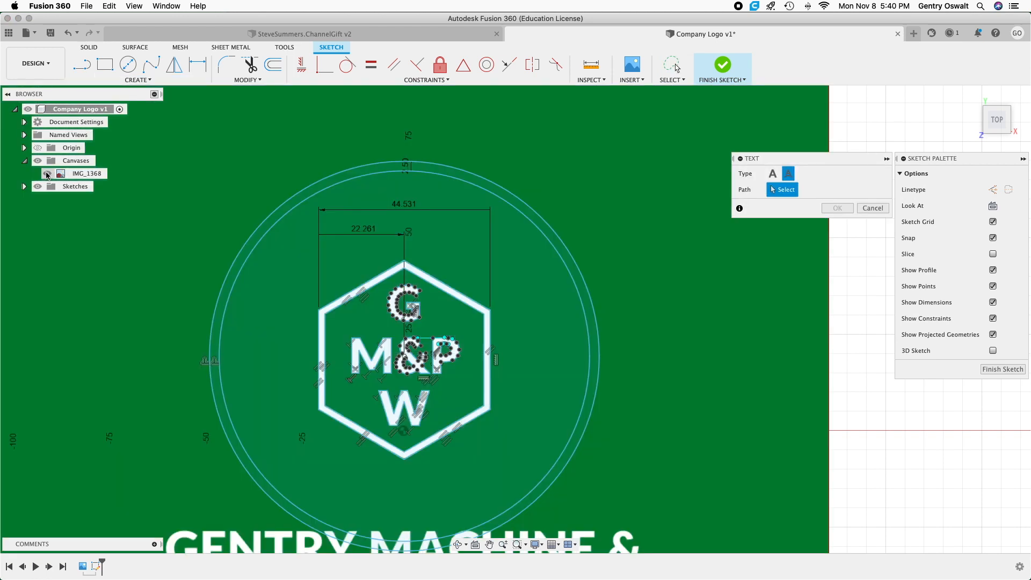
Pick the inner of the two concentric circles as the path for the text.
scroll(88, 265, "down", 2)
scroll(89, 270, "down", 2)
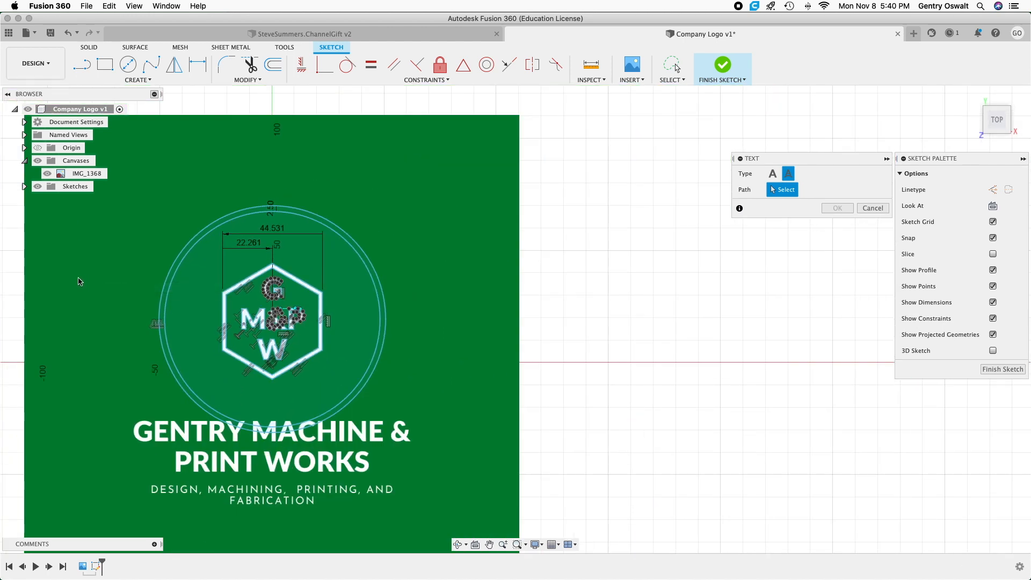
mouse_move(74, 276)
middle_mouse_down()
mouse_move(140, 243)
mouse_move(136, 267)
middle_mouse_up()
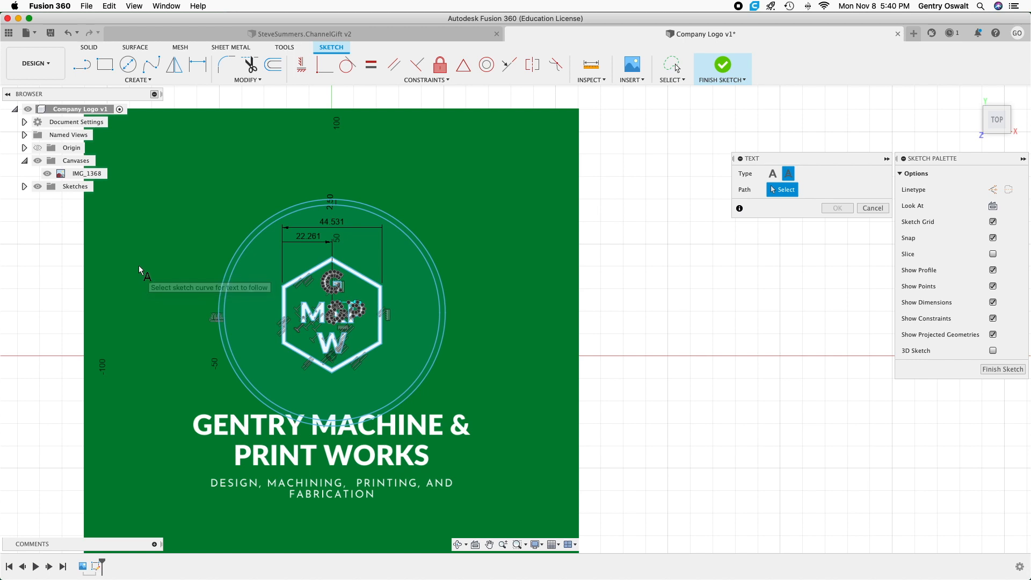
scroll(323, 344, "up", 2)
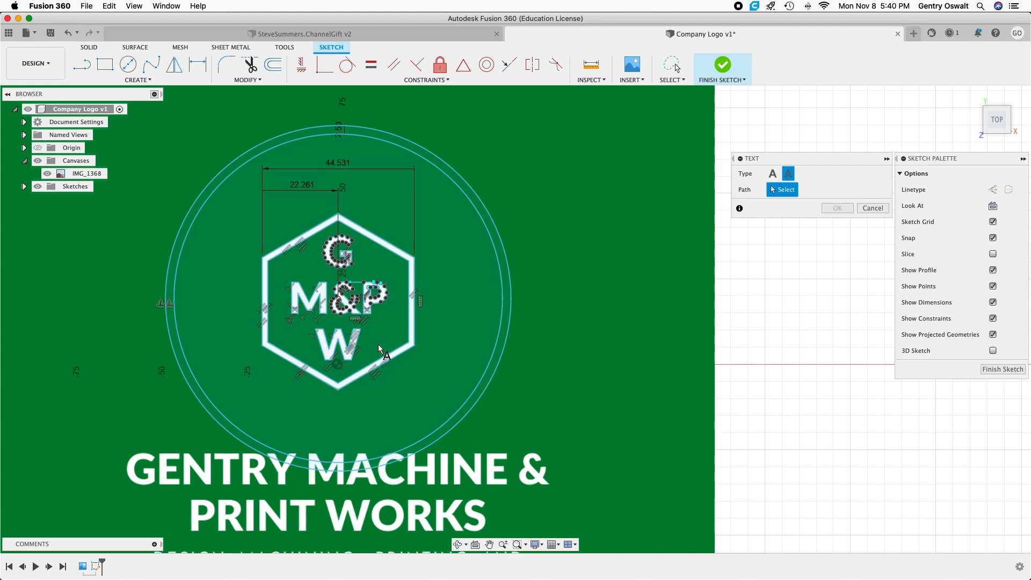
scroll(435, 379, "down", 5)
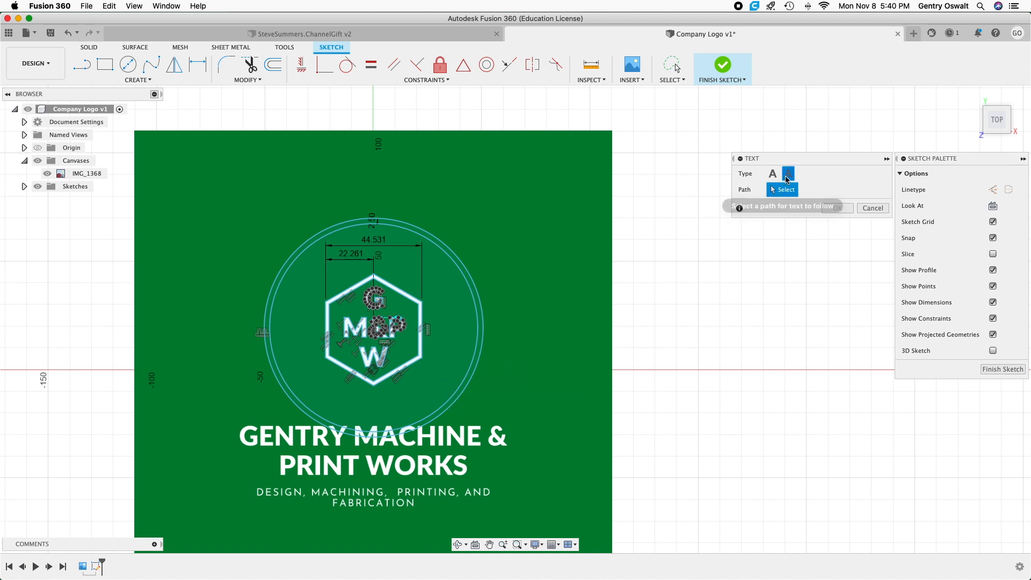
left_click(373, 432)
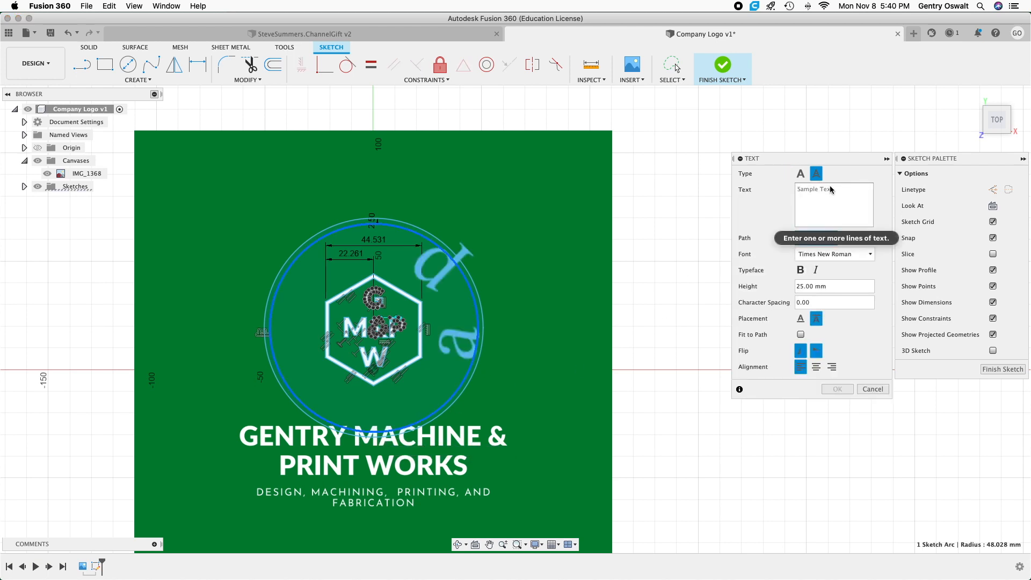
Enter "Design, Machining, Printing, and Fabrication" as the text along the inner circle.
type("Desi")
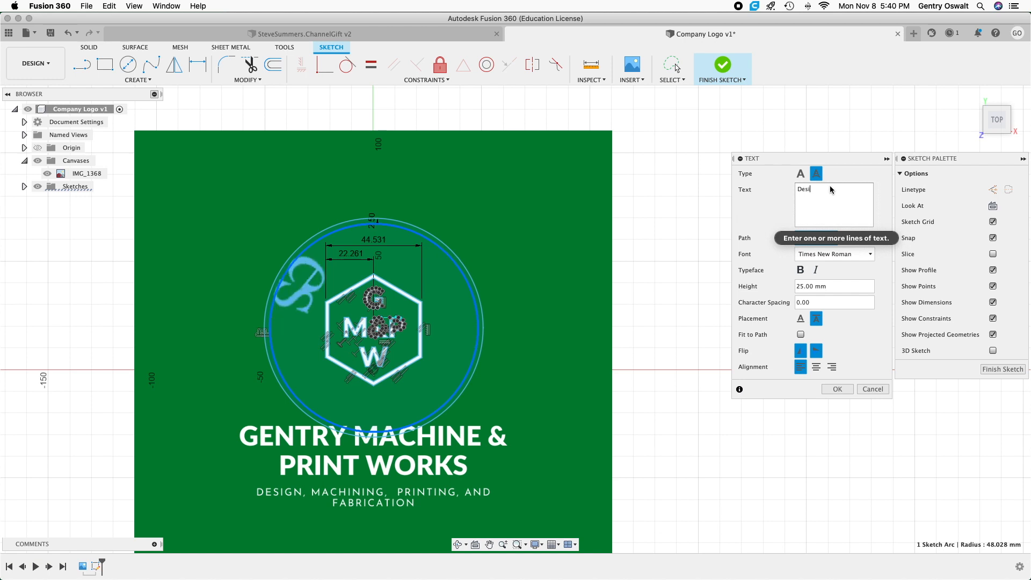
type("gn")
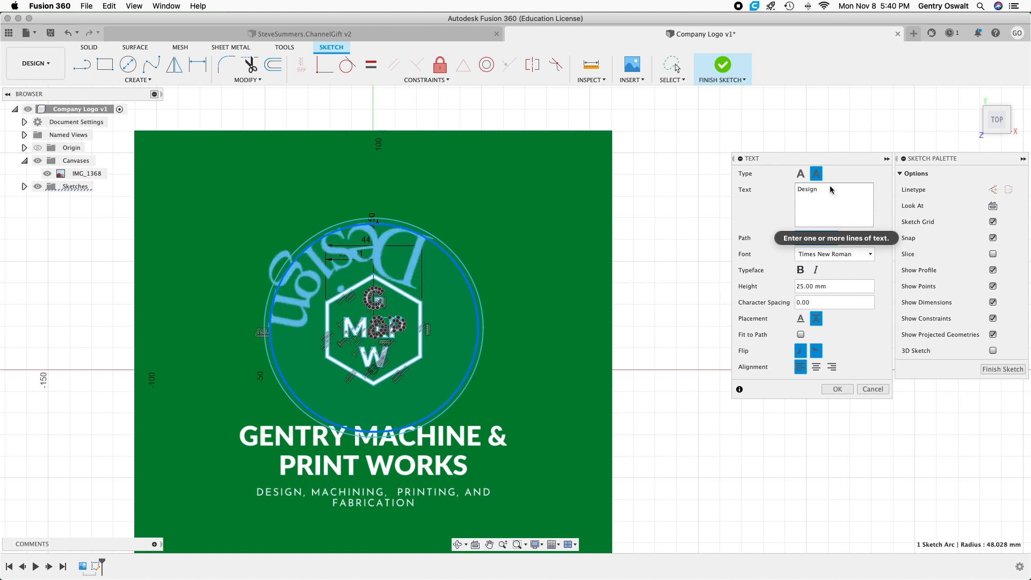
type(", ")
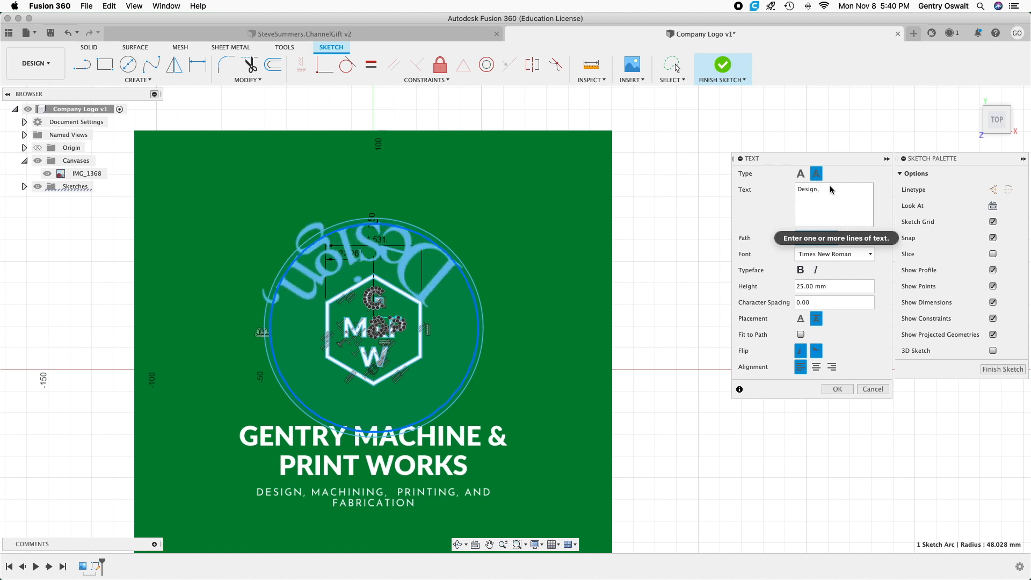
type("Machining")
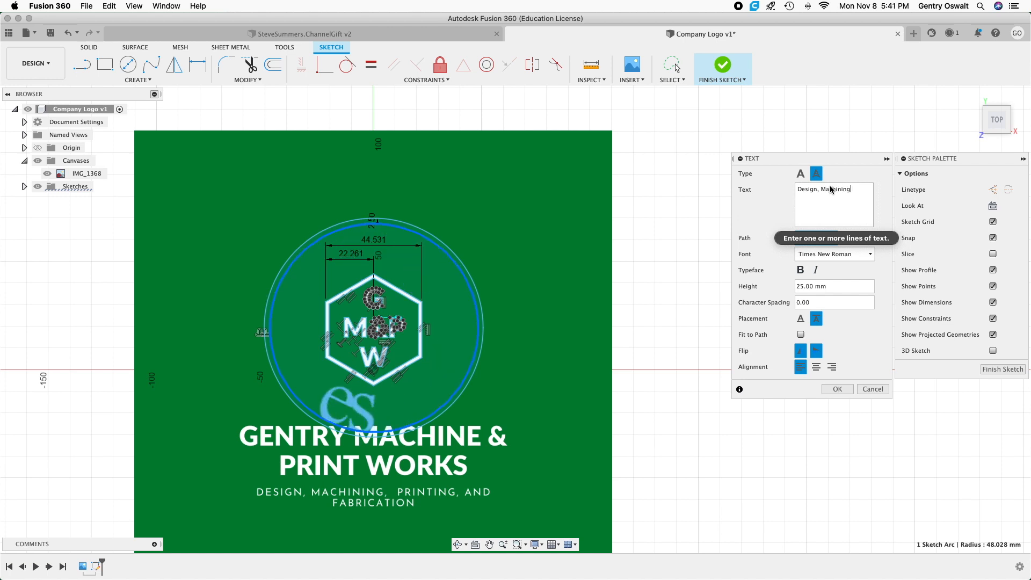
type(", ")
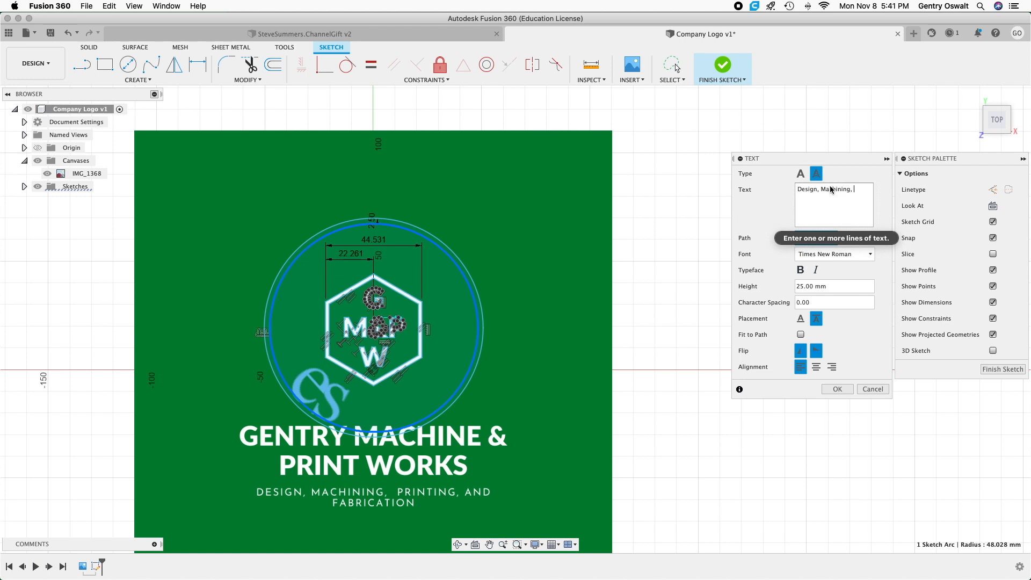
type("P")
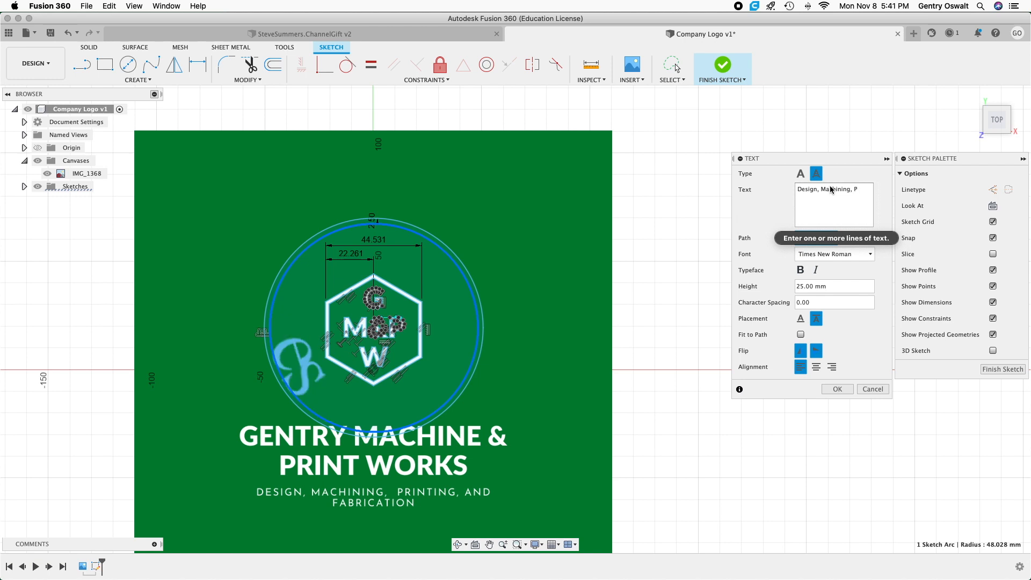
type("rinting")
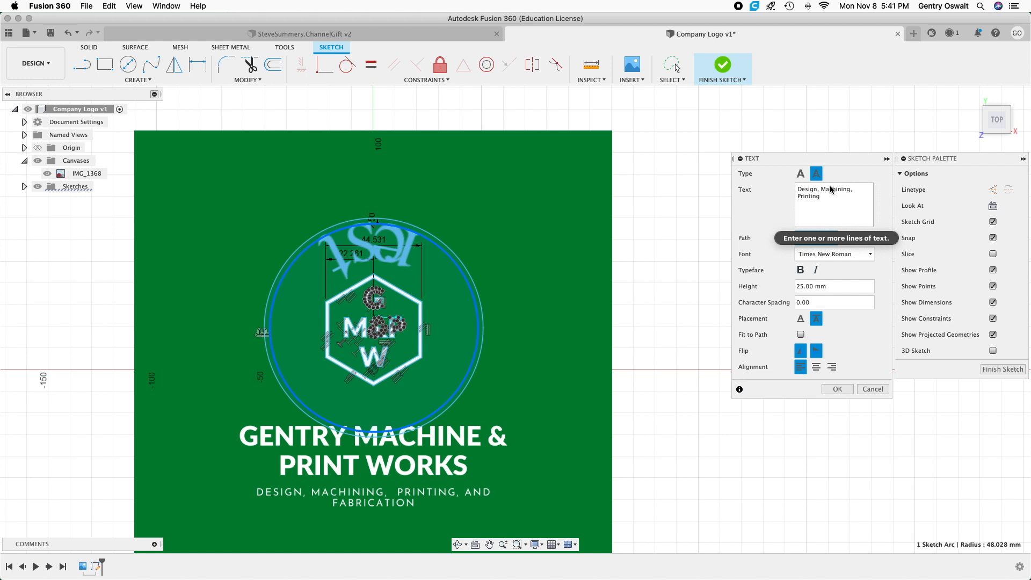
type(", a")
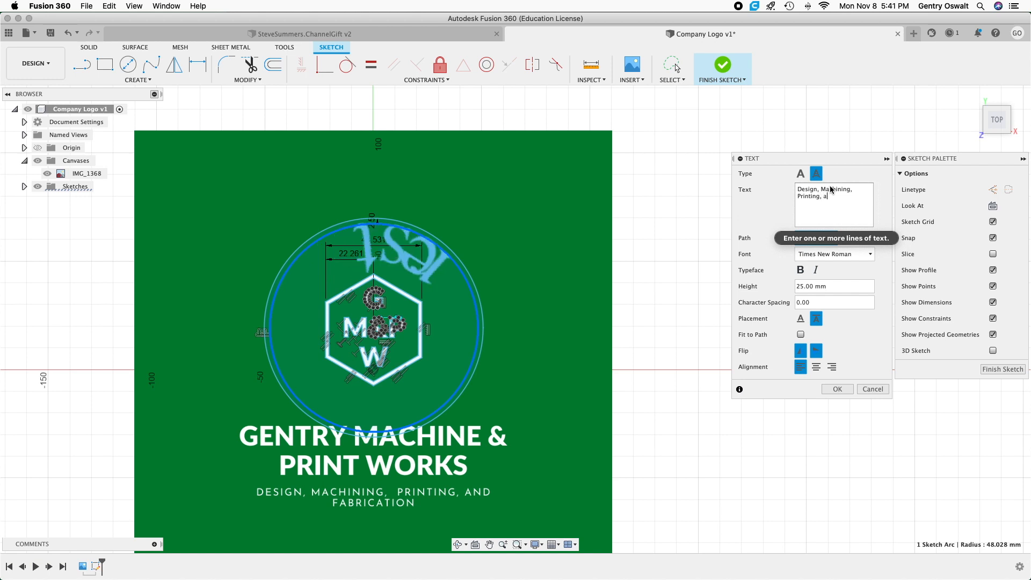
type("nd")
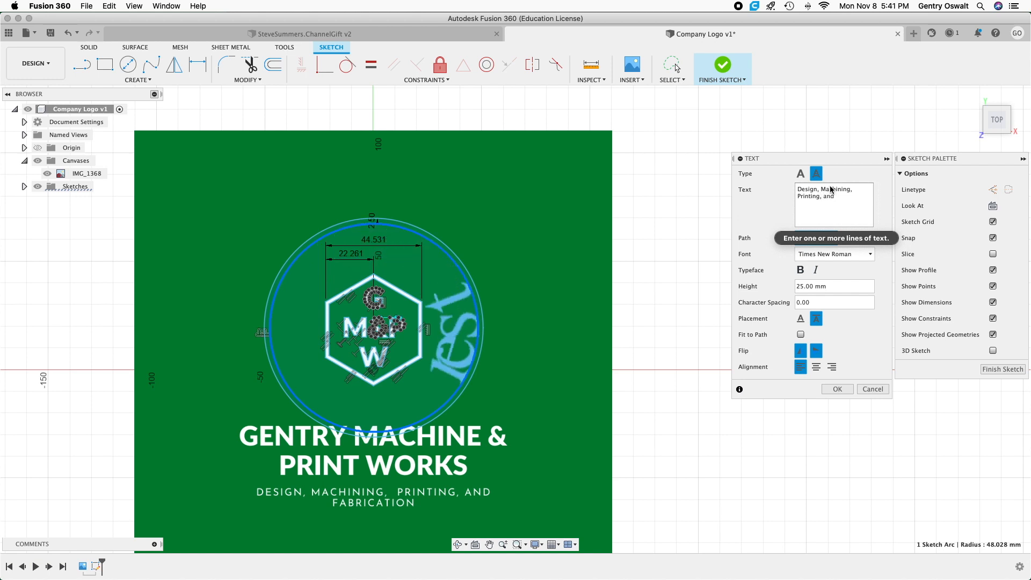
type(" Fabri")
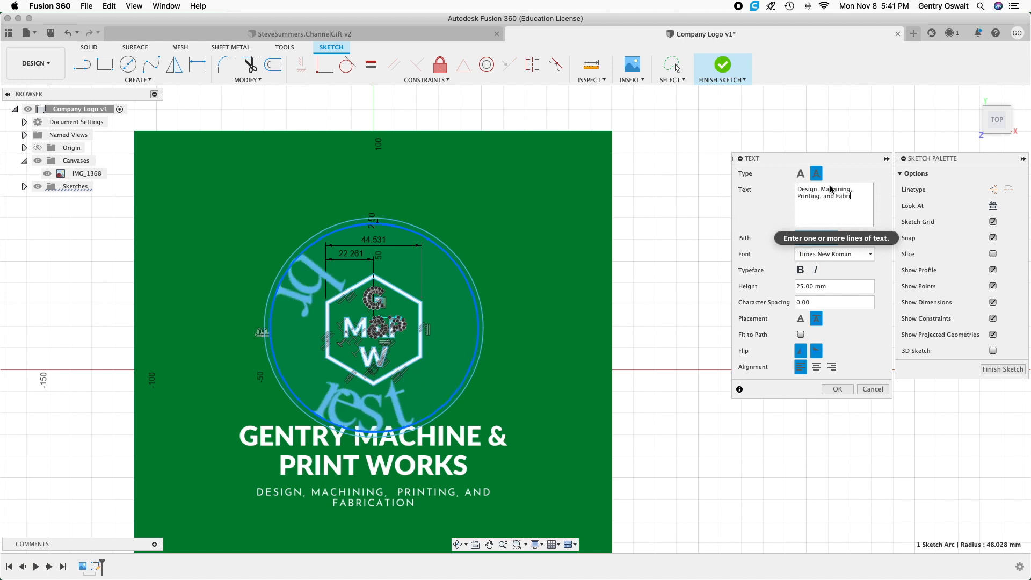
type("cation")
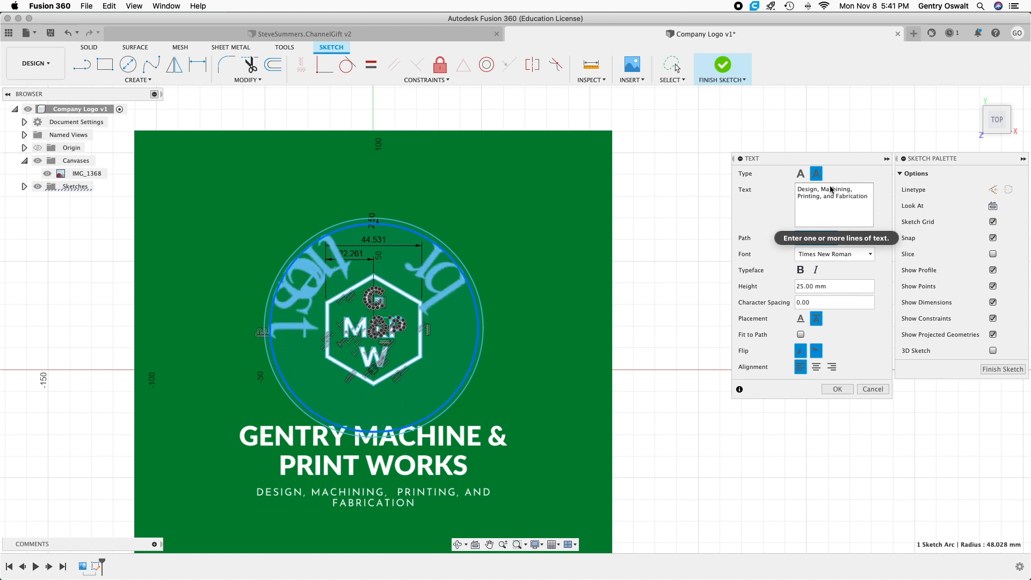
Try heights of 15 mm and 10 mm for the circular text, and set its height to 5 mm.
left_click(808, 286)
key("BackSpace")
key("BackSpace")
type("15")
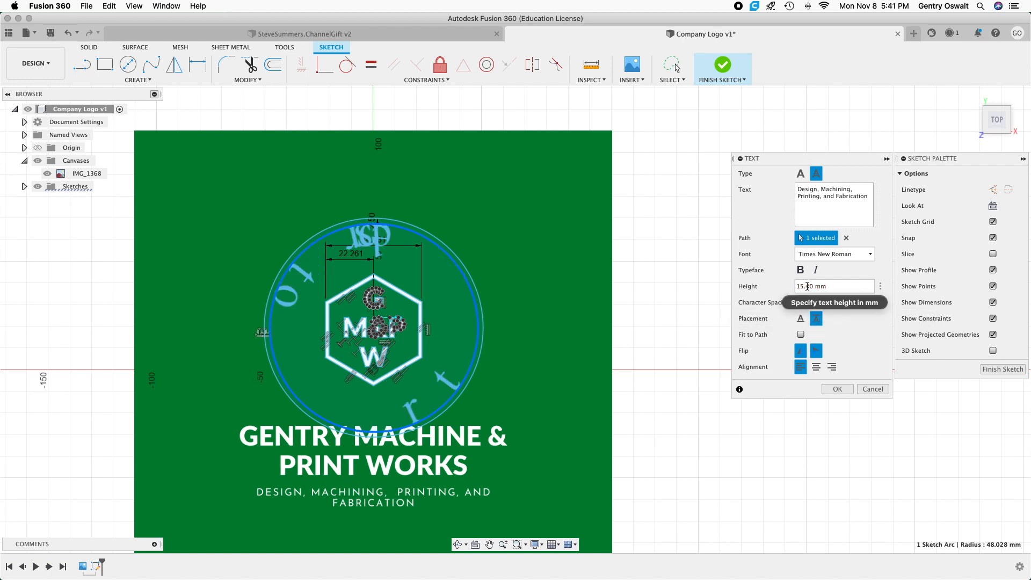
key("BackSpace")
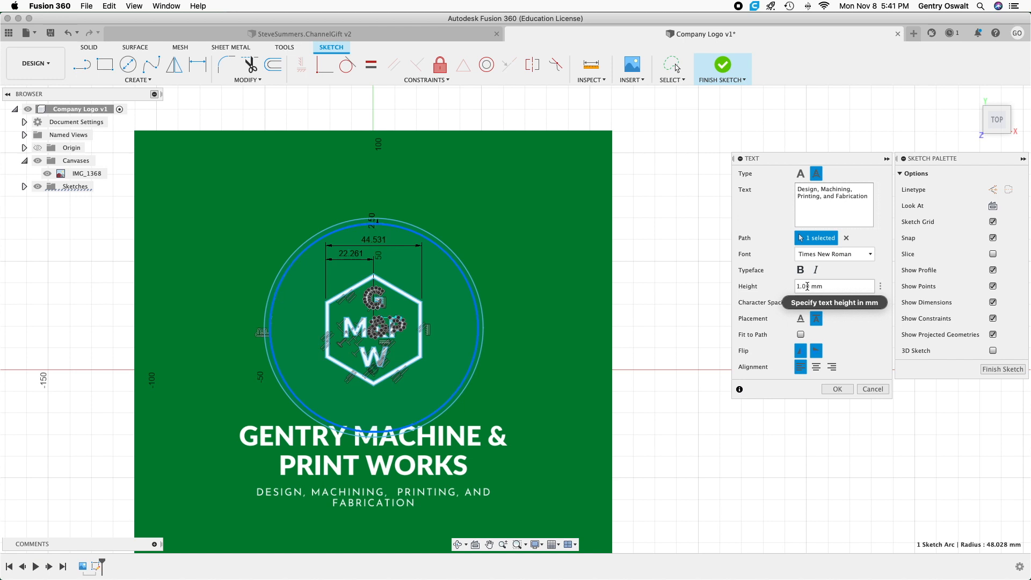
type("0")
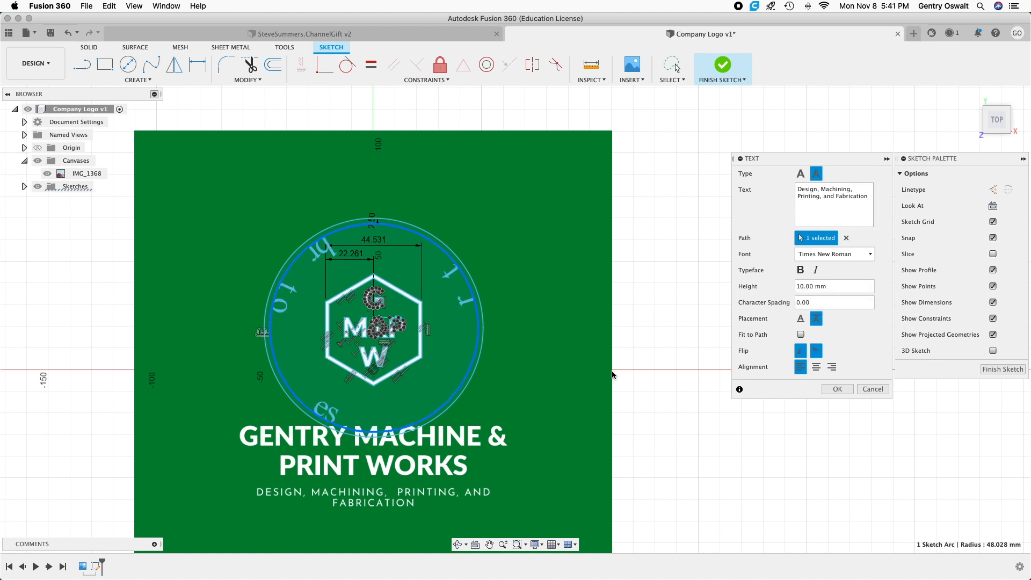
key("BackSpace")
key("BackSpace")
type("5")
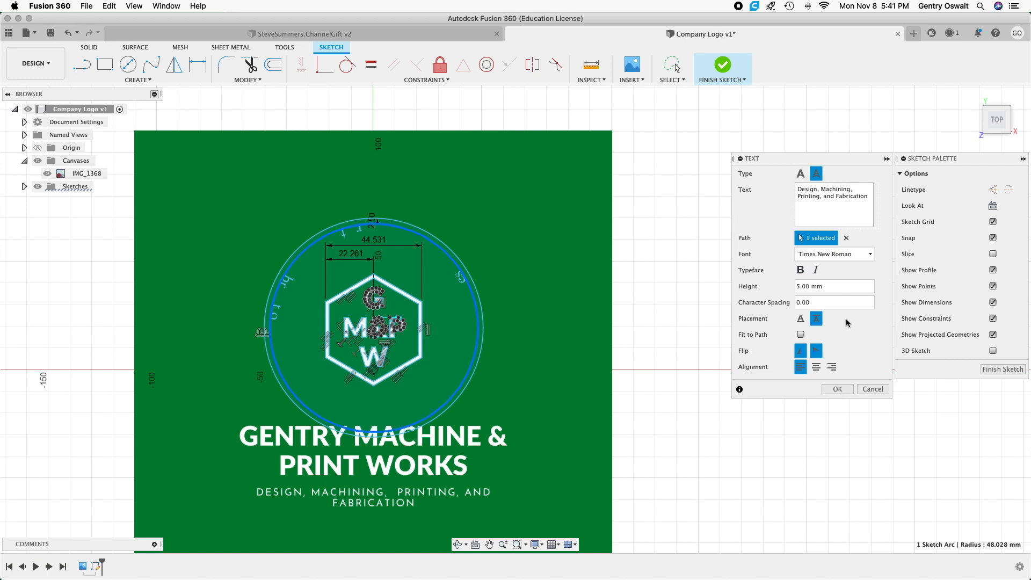
Fit the text to the whole circle path, keep it placed inside the circle, and turn off both the horizontal and vertical flips.
left_click(802, 335)
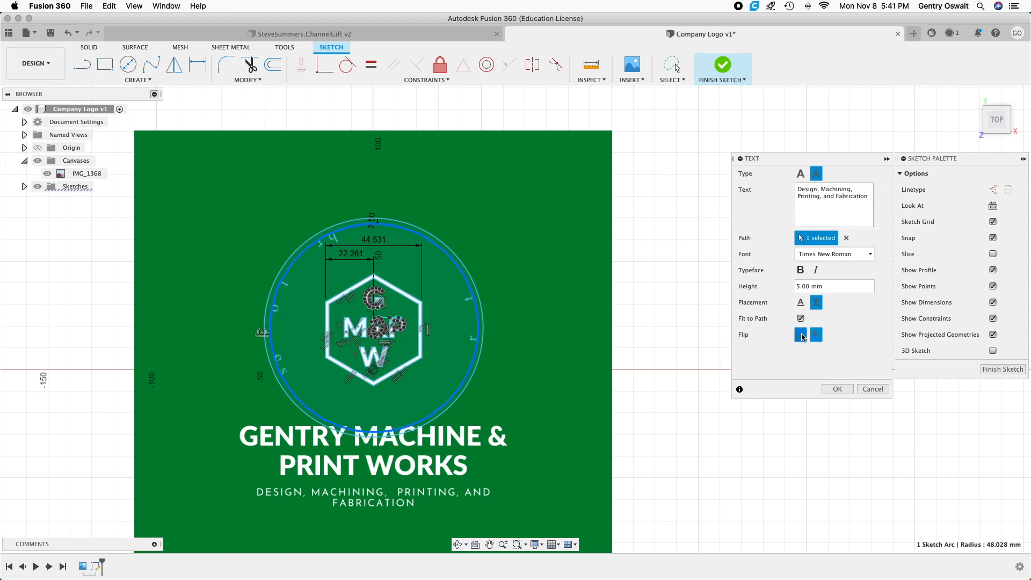
left_click(801, 303)
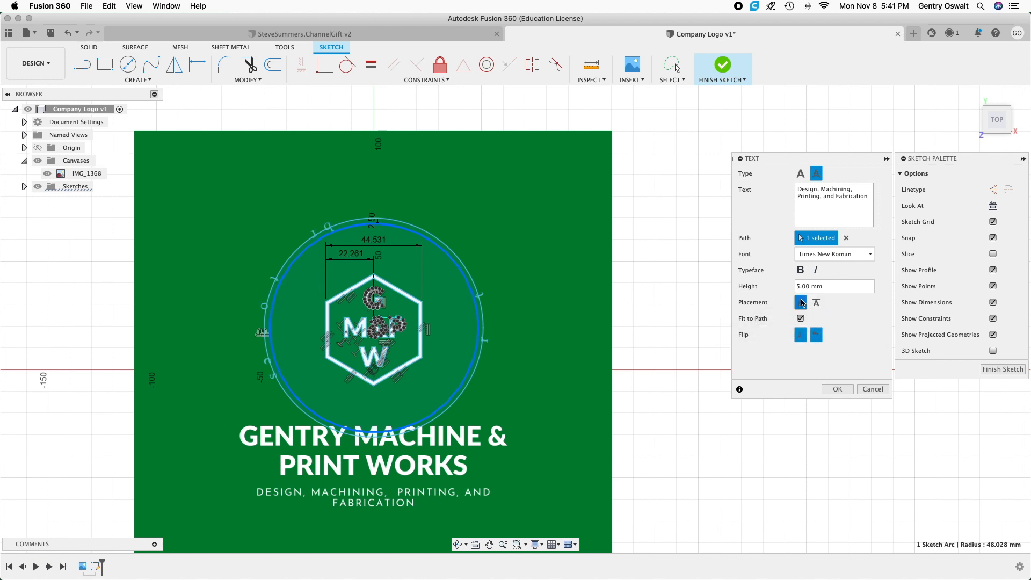
left_click(816, 302)
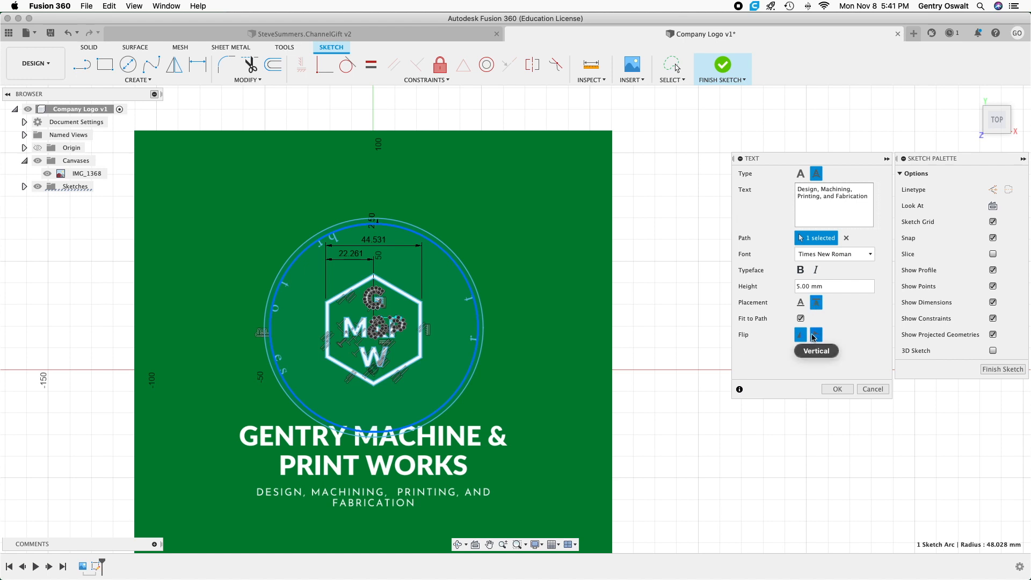
left_click(813, 337)
left_click(804, 337)
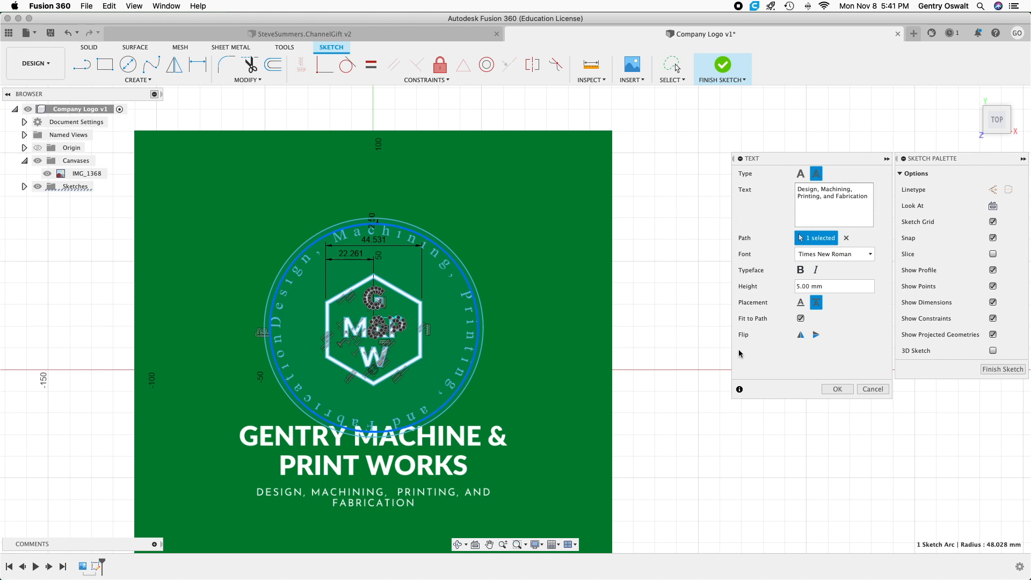
Remove the commas from the circular text so it reads "Design Machining Printing and Fabrication".
left_click(822, 191)
key("BackSpace")
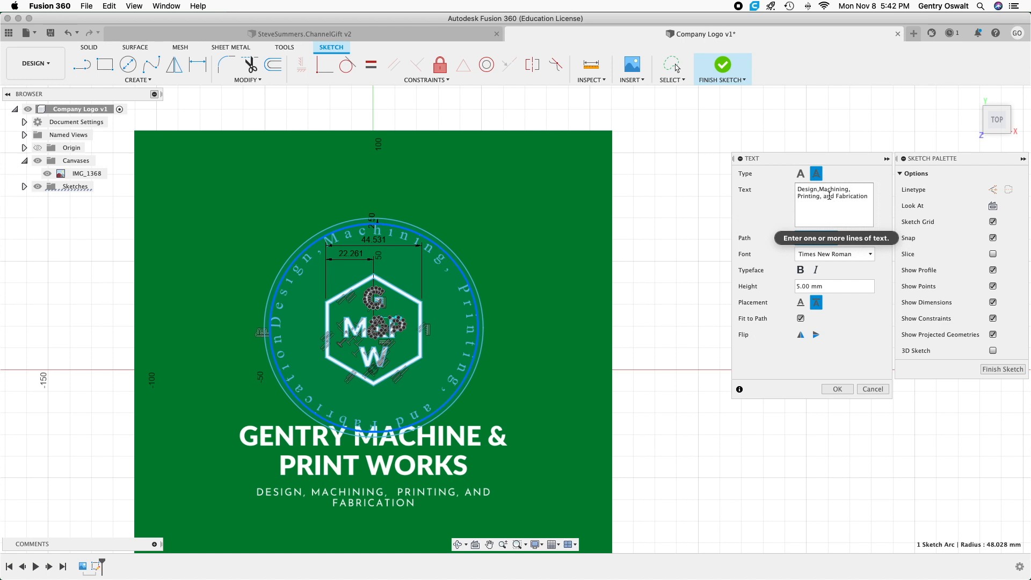
left_click(797, 196)
key("BackSpace")
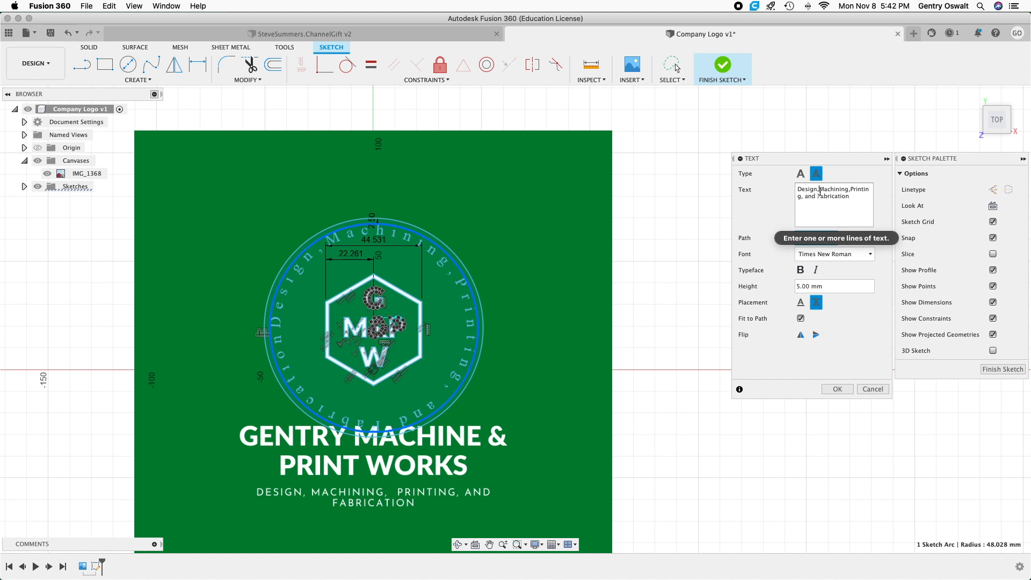
key("BackSpace")
key("Return")
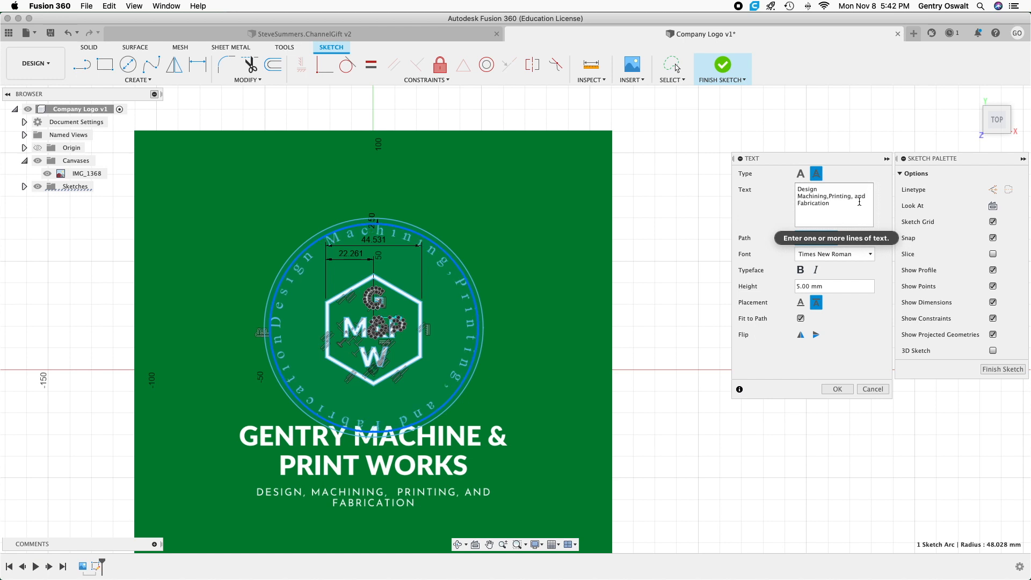
left_click(827, 197)
key("Delete")
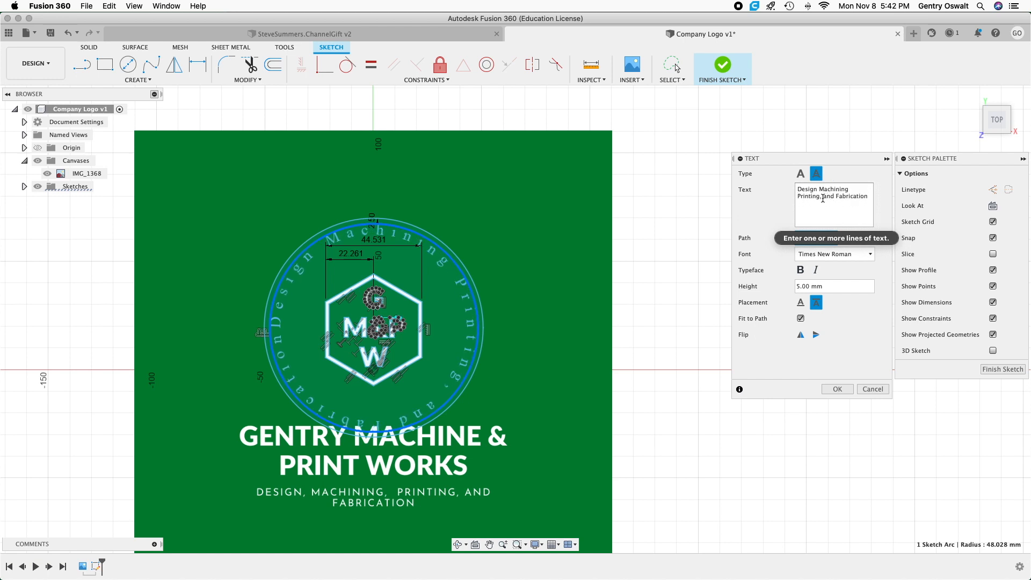
key("BackSpace")
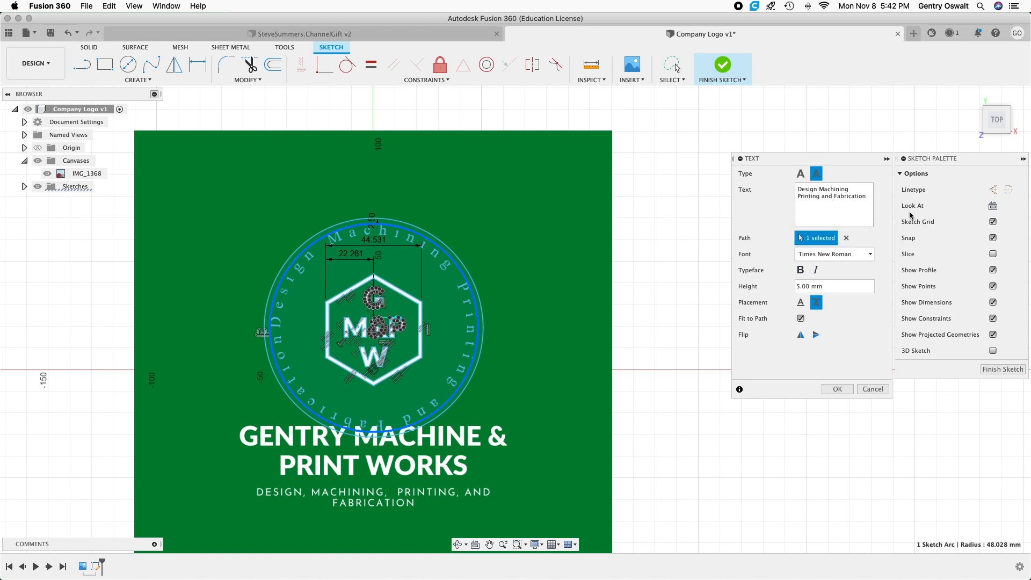
Delete "and" from the circular text and widen the gaps between its words with extra spaces.
key("Delete")
key("Delete")
key("Delete")
key("Delete")
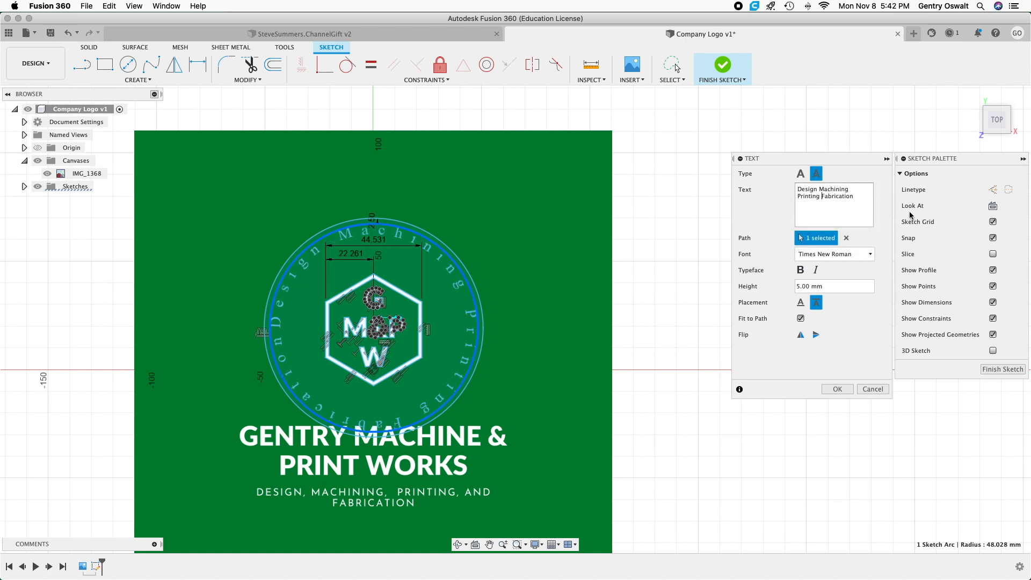
left_click(820, 190)
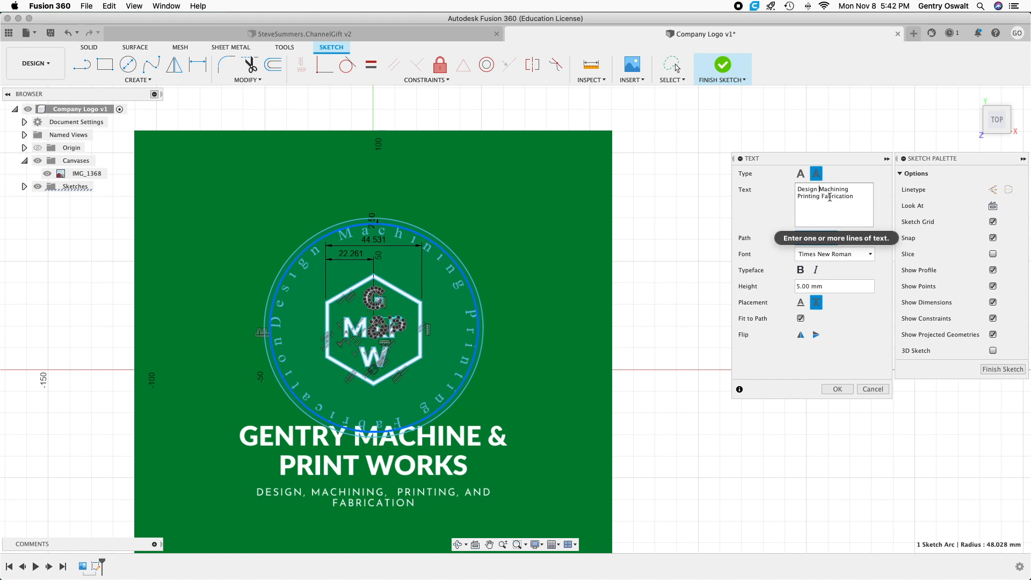
left_click(853, 190)
left_click(821, 197)
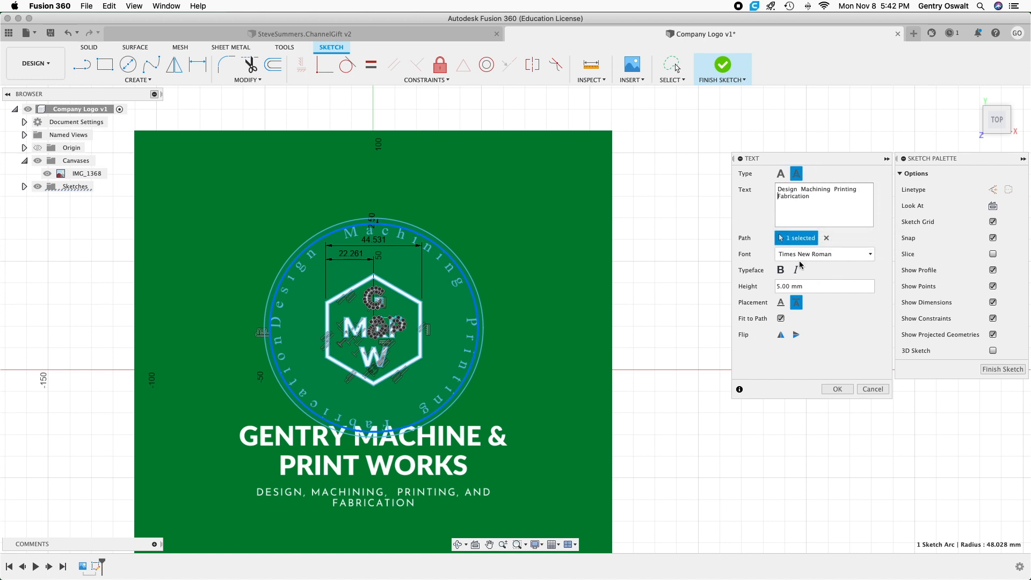
Set the circular text's height to 7 mm, add leading space before "Design", and accept the text.
left_click(779, 285)
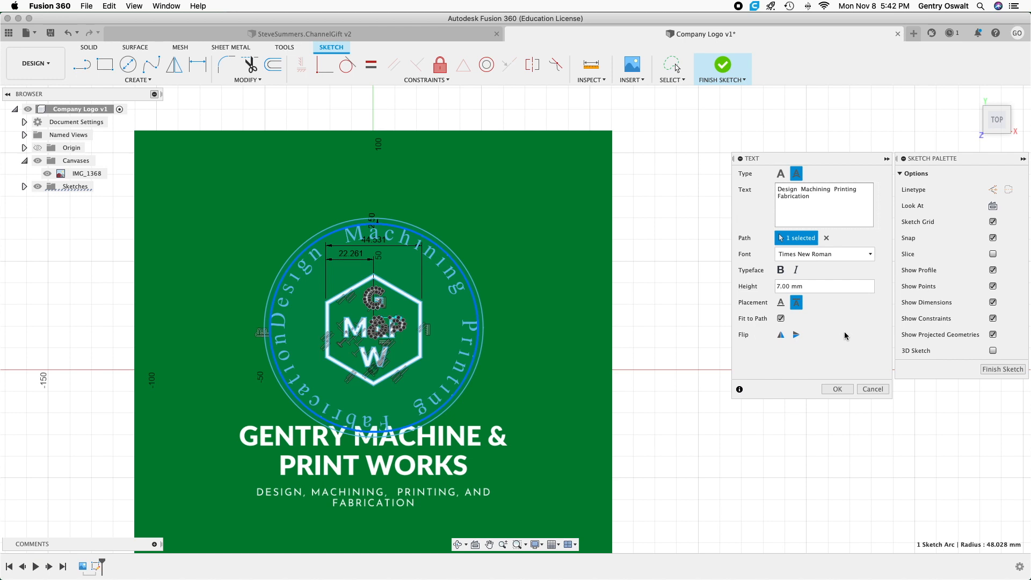
left_click(777, 189)
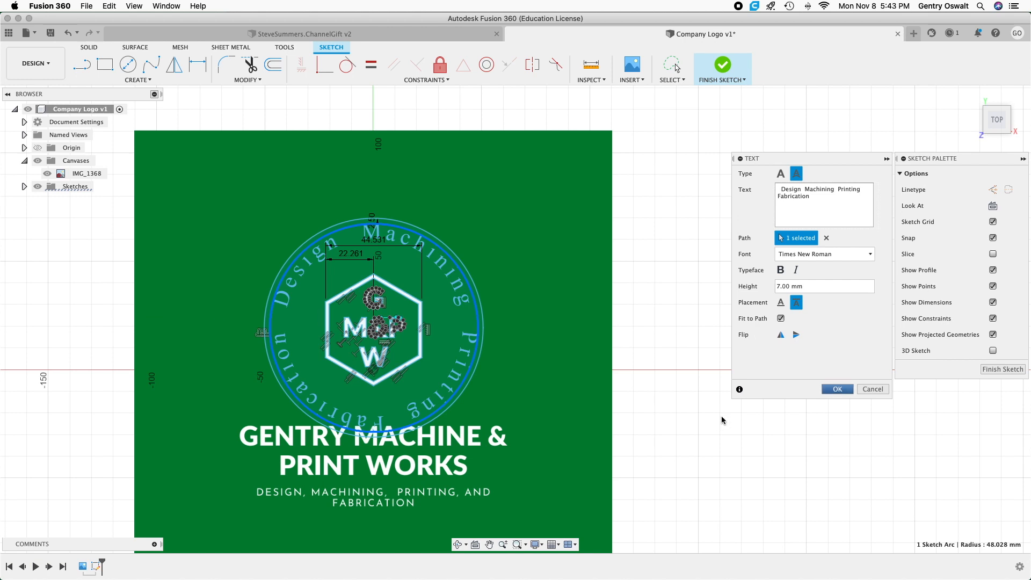
left_click(838, 389)
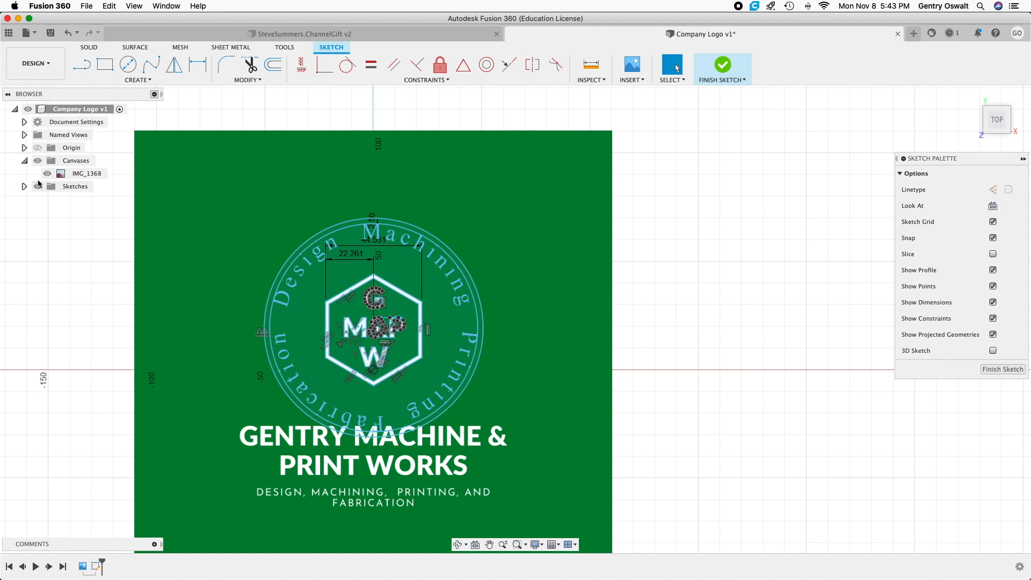
Hide the IMG_1368 canvas and finish the logo sketch.
left_click(47, 173)
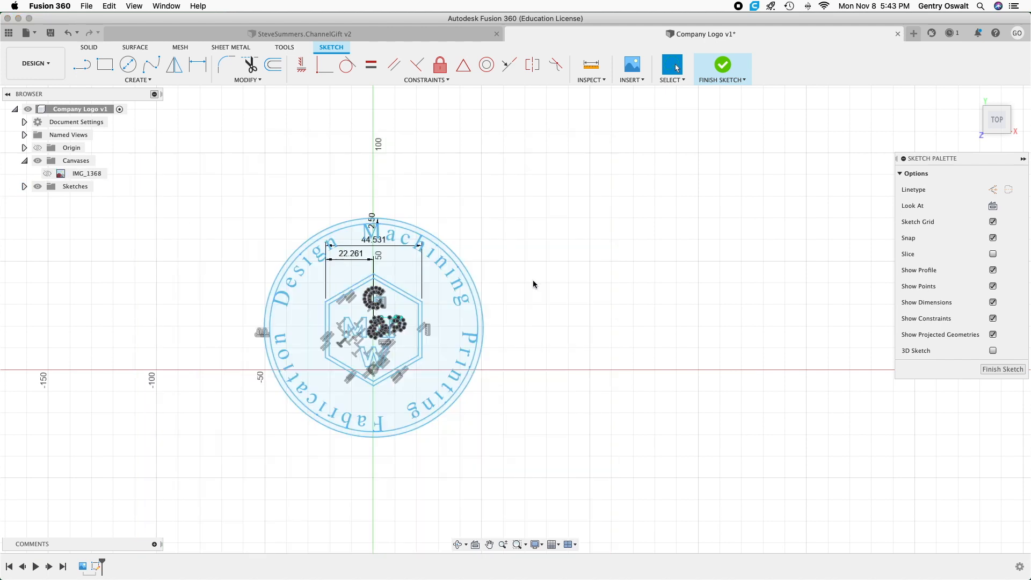
left_click(82, 65)
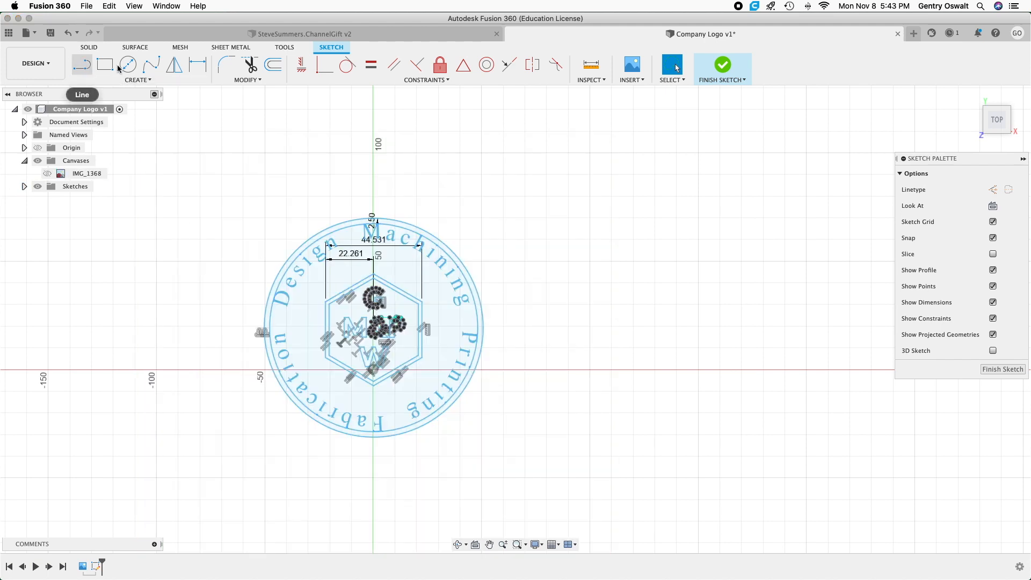
left_click(720, 63)
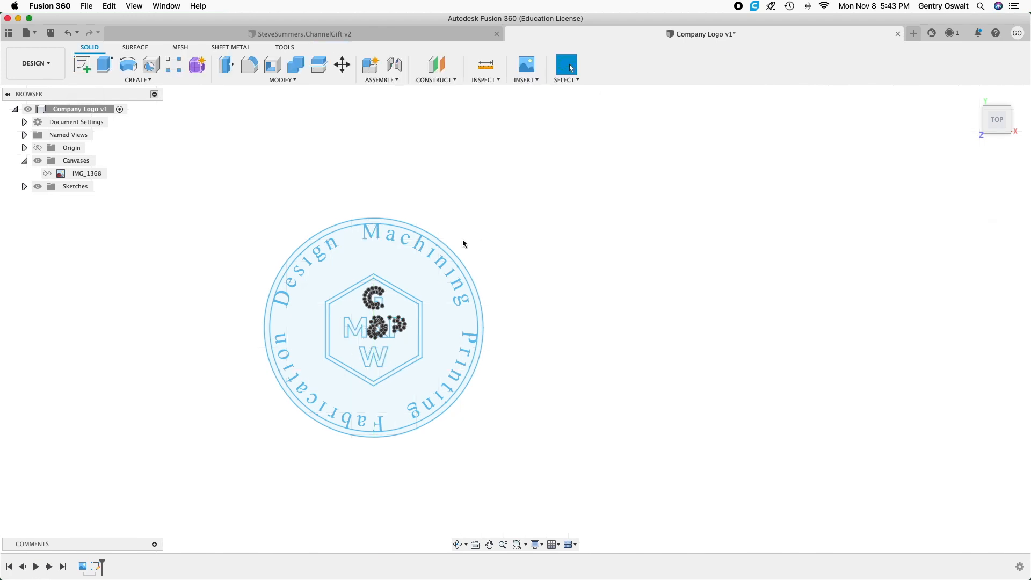
Extrude the circular text 6 mm as a new body.
scroll(391, 270, "up", 3)
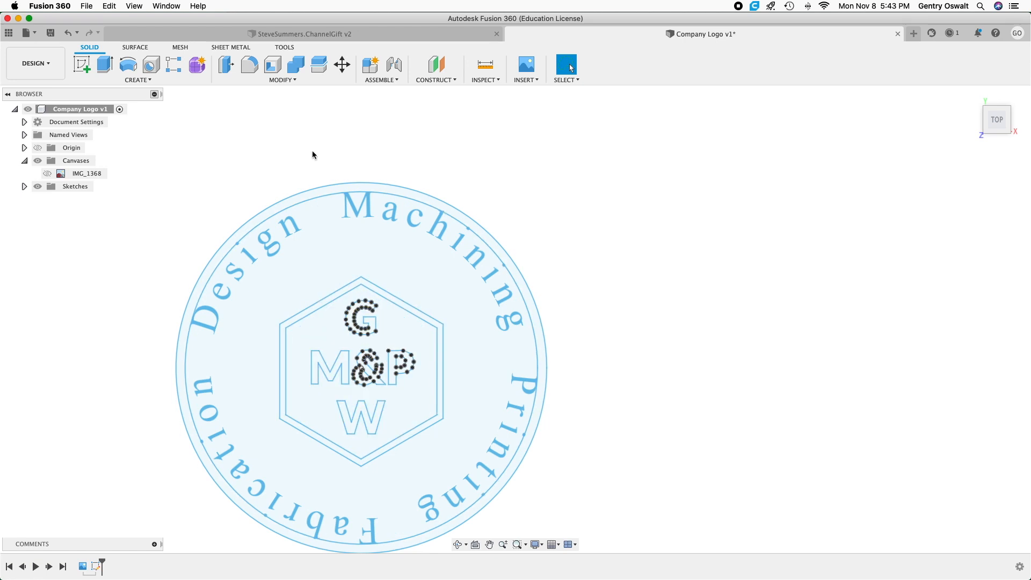
left_click(108, 66)
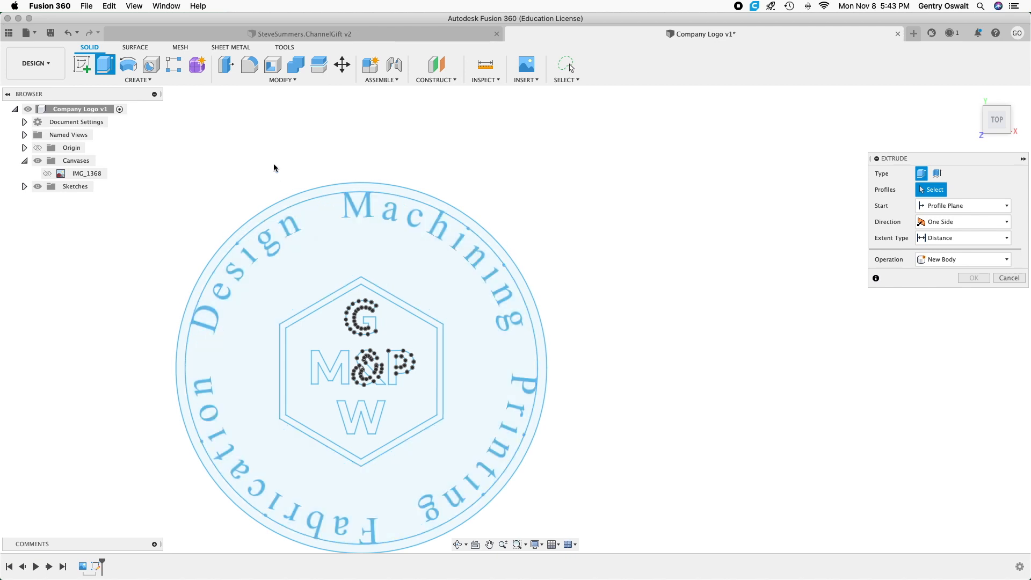
left_click(285, 223)
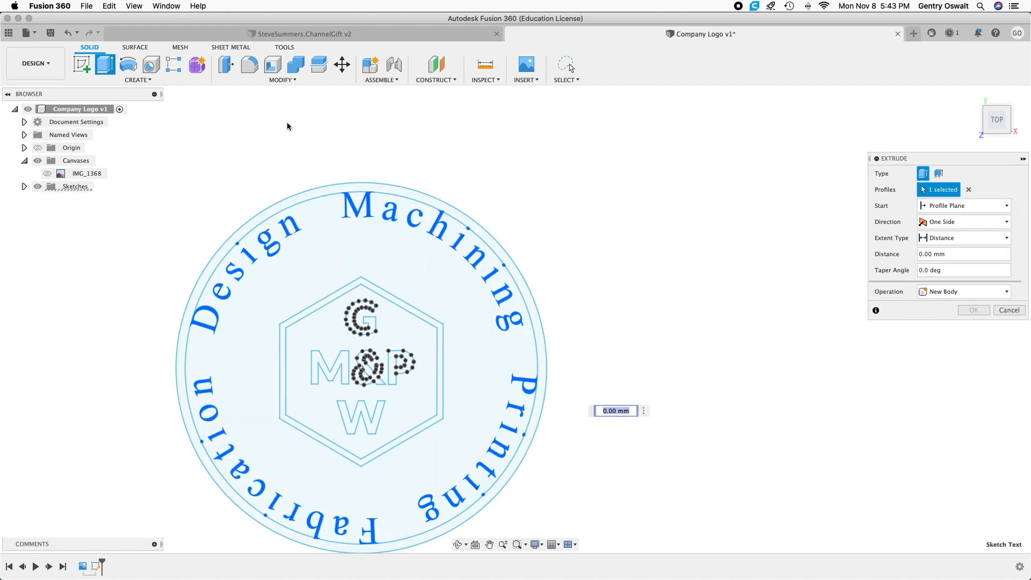
type("6")
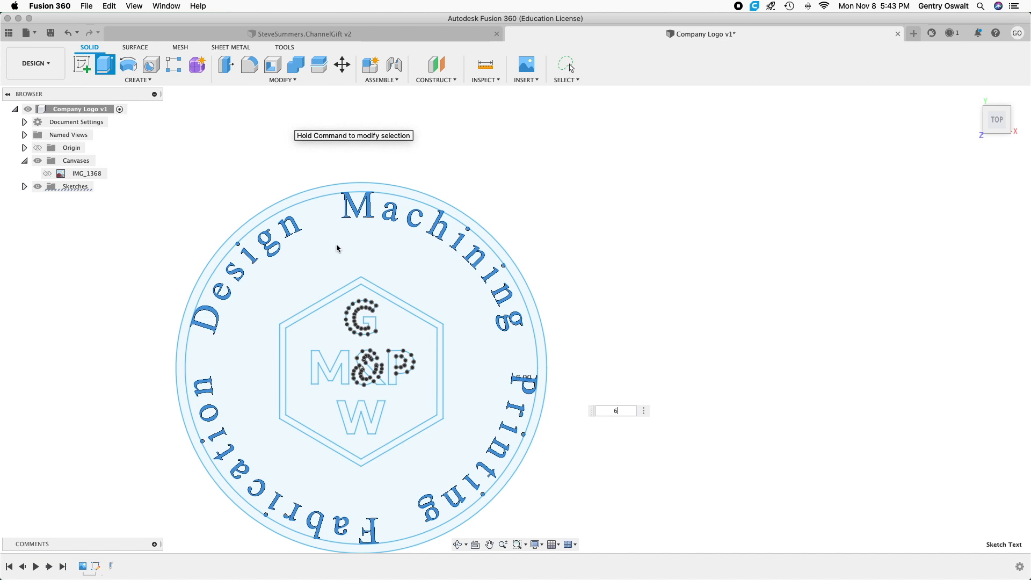
key("Return")
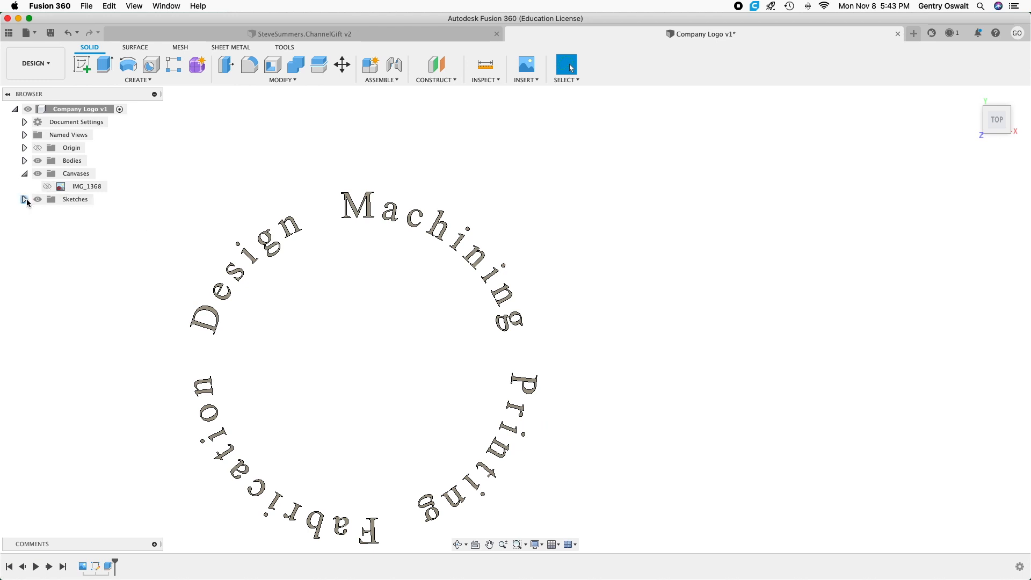
Show Sketch1 again and select the profile between the hexagon and the inner circle.
left_click(24, 199)
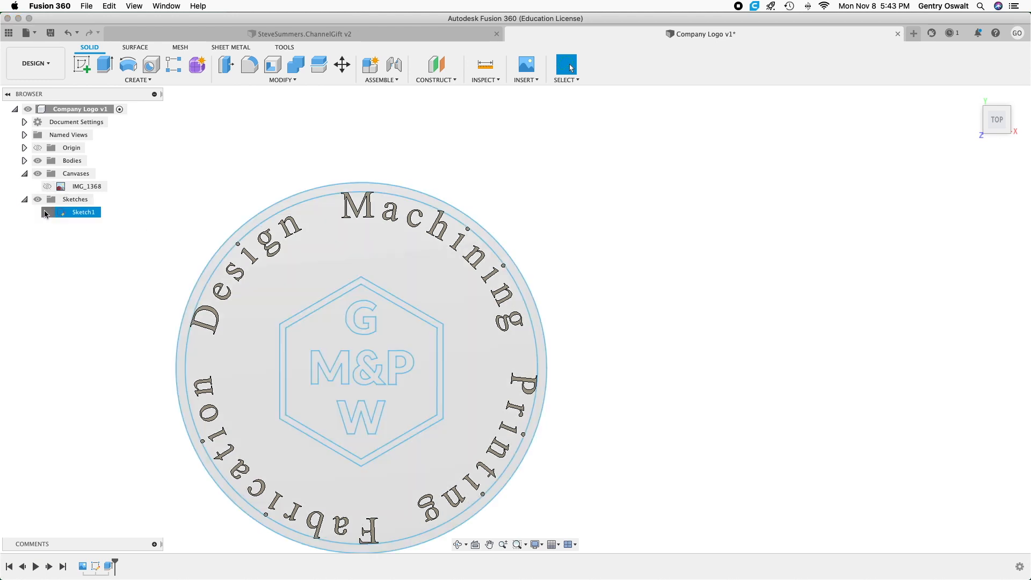
left_click(24, 174)
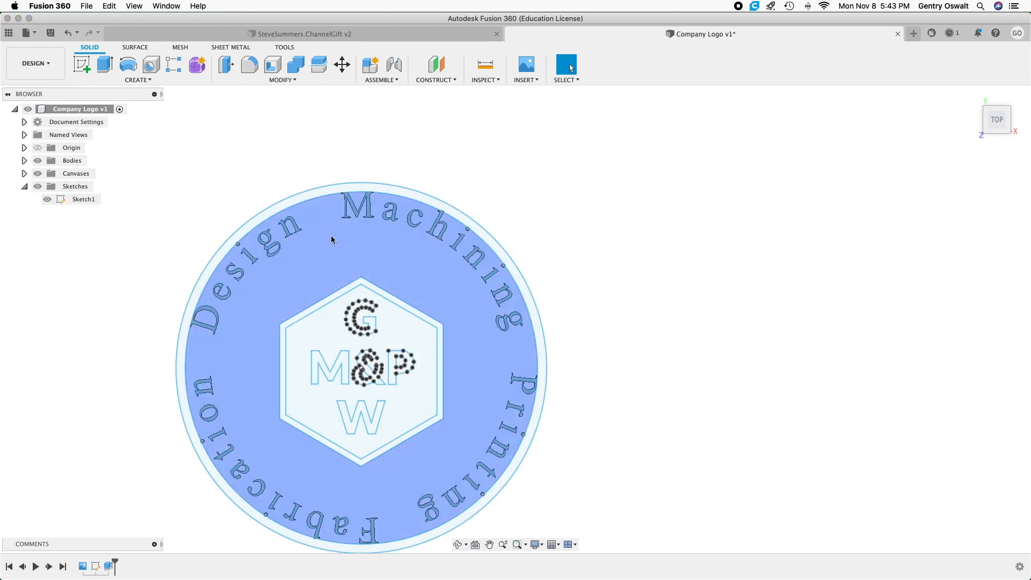
left_click(332, 240)
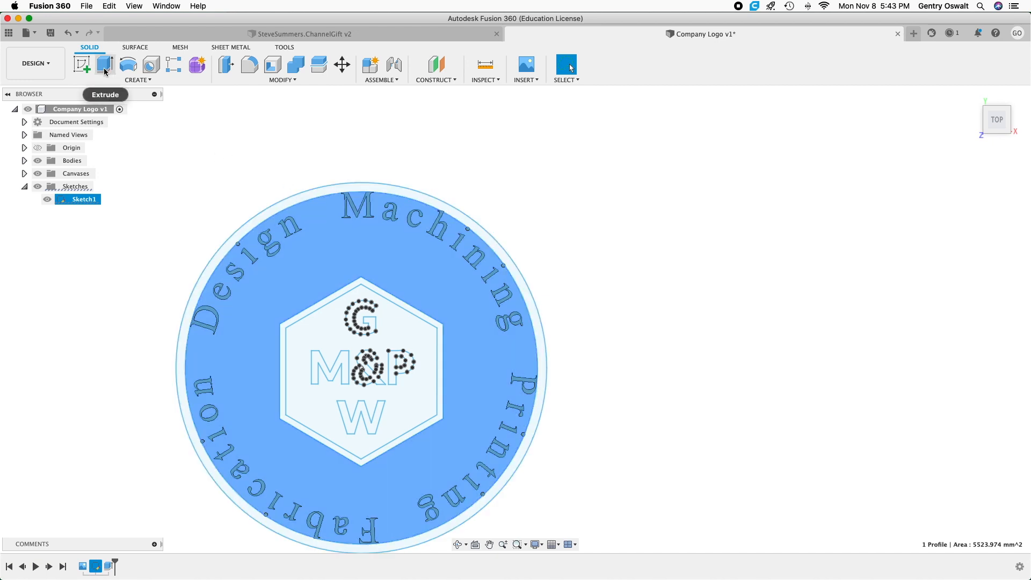
Extrude the hexagon's interior, its border, the ampersand and P counters, and the area out to the inner circle 4 mm as a cut.
left_click(320, 327)
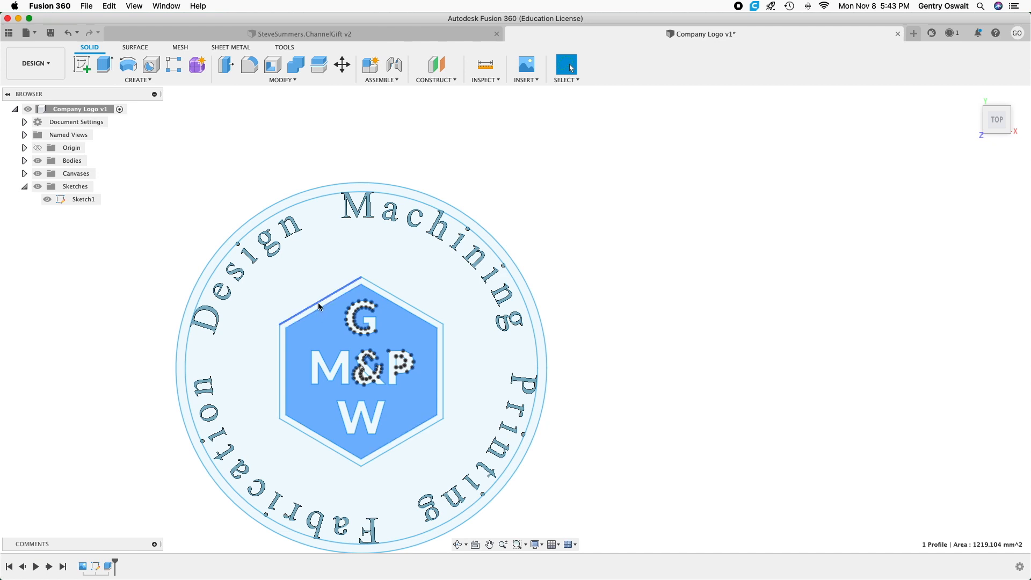
scroll(318, 305, "up", 3)
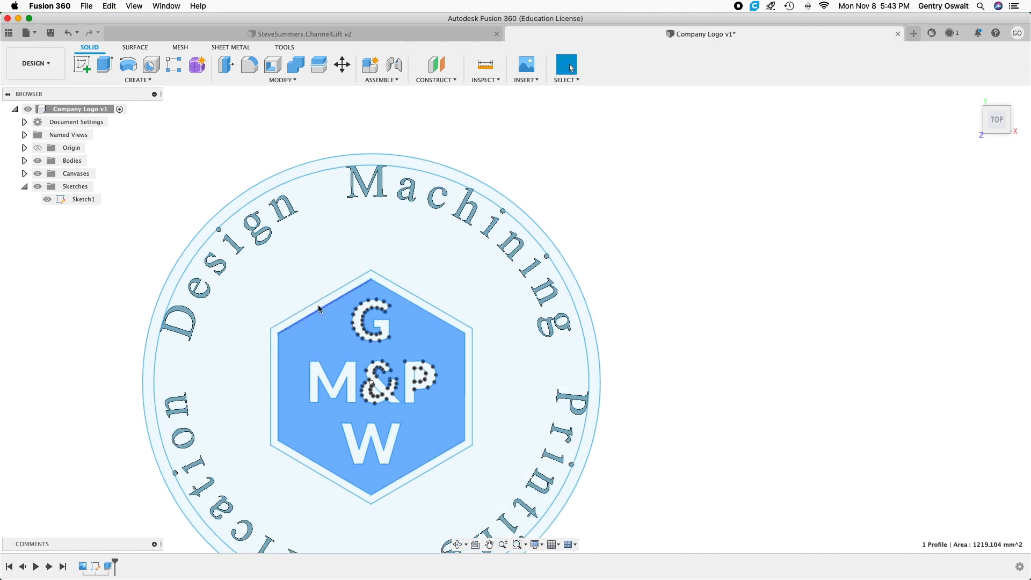
scroll(317, 306, "up", 5)
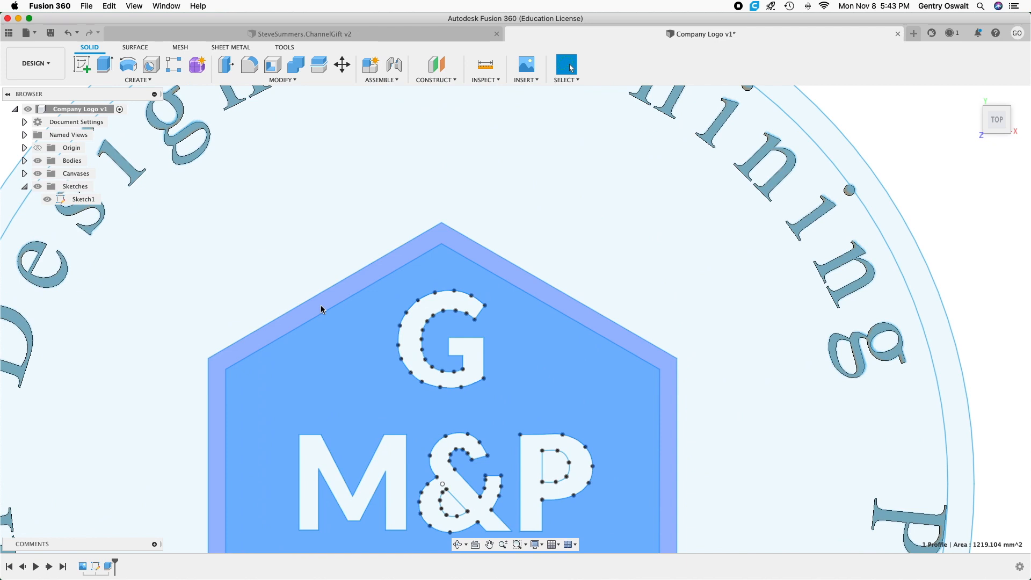
left_click(321, 309, "shift")
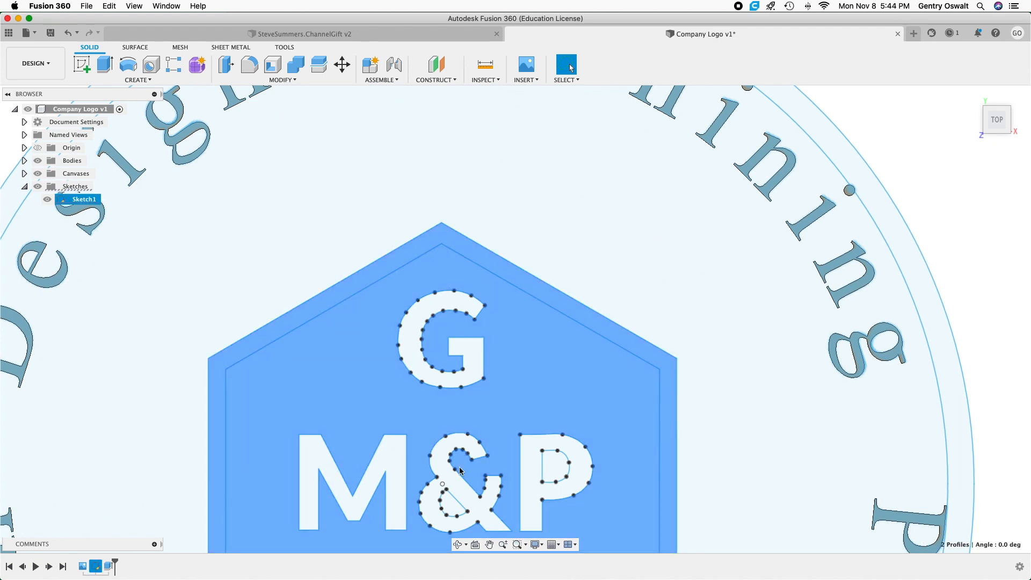
left_click(454, 509, "shift")
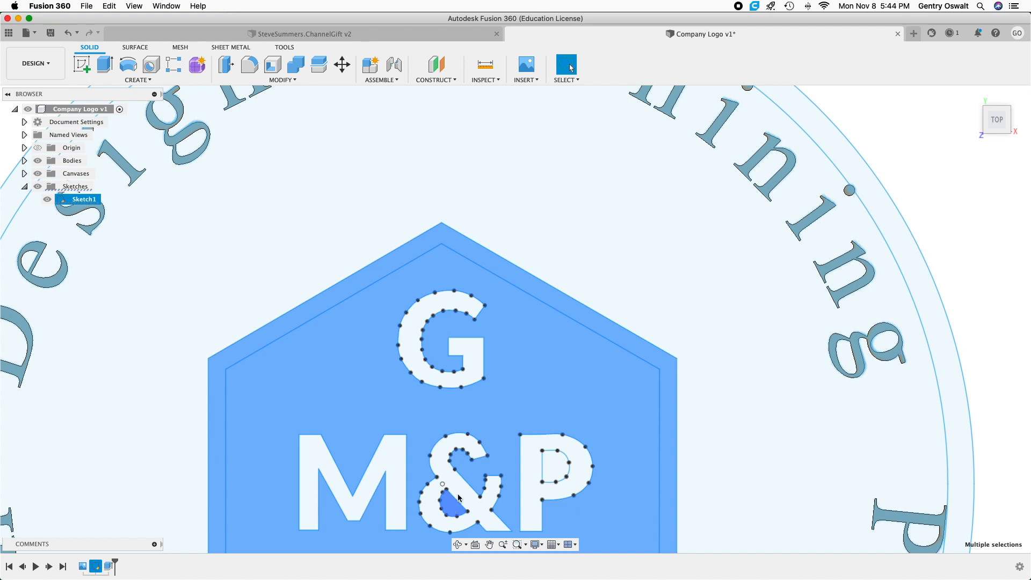
left_click(554, 476, "shift")
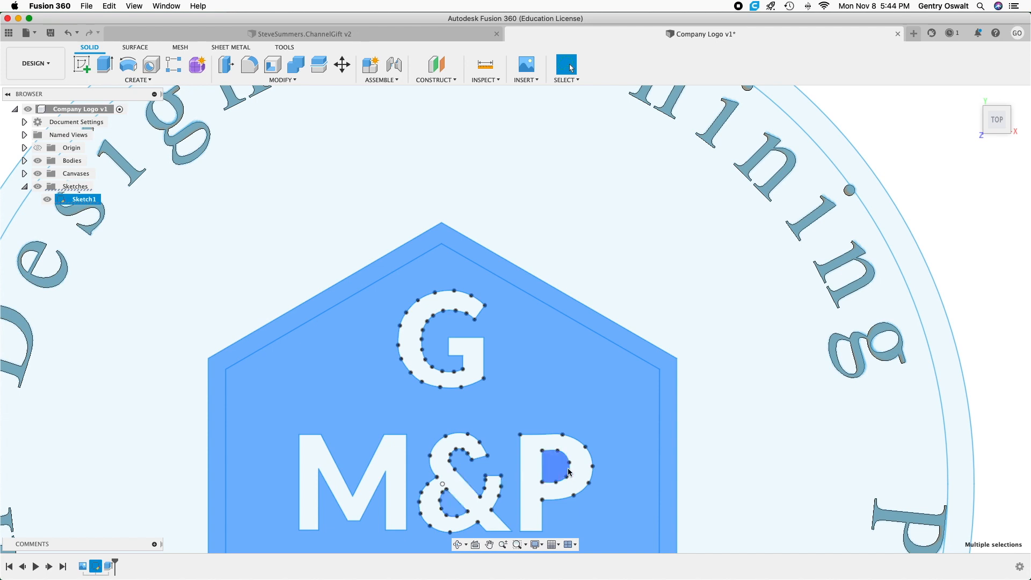
middle_click_drag(709, 449, 692, 220)
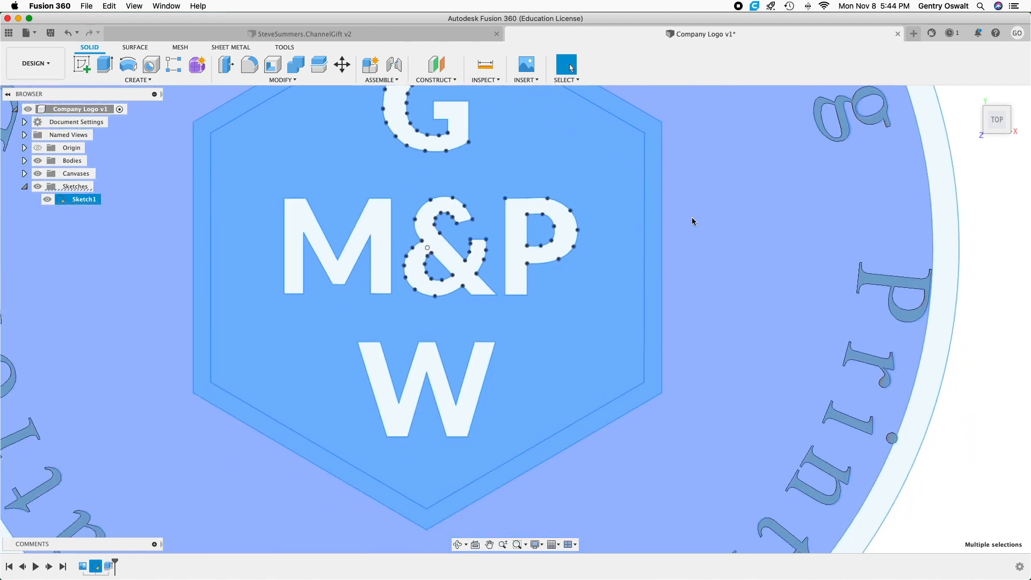
scroll(707, 366, "down", 10)
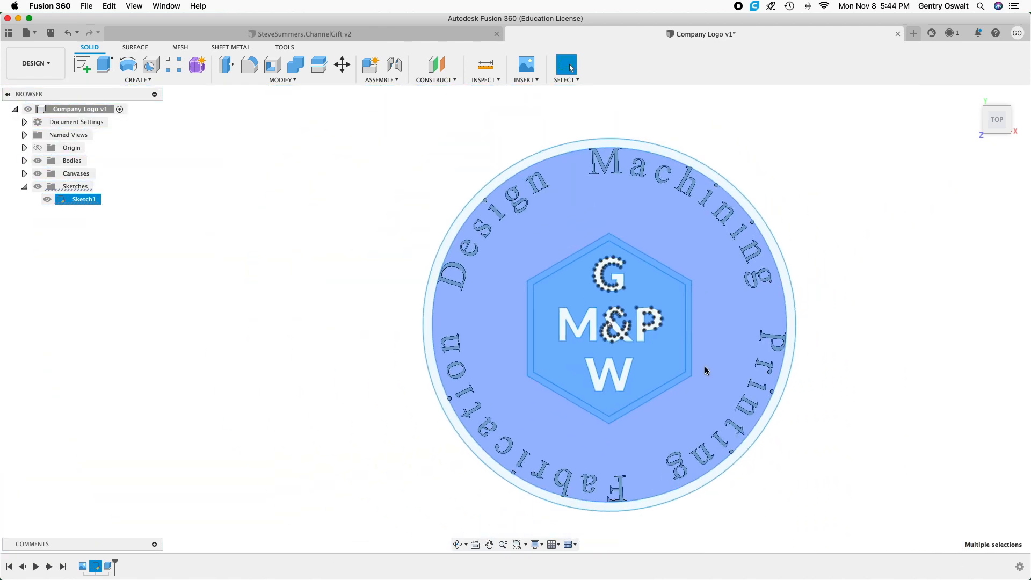
left_click(706, 300, "shift")
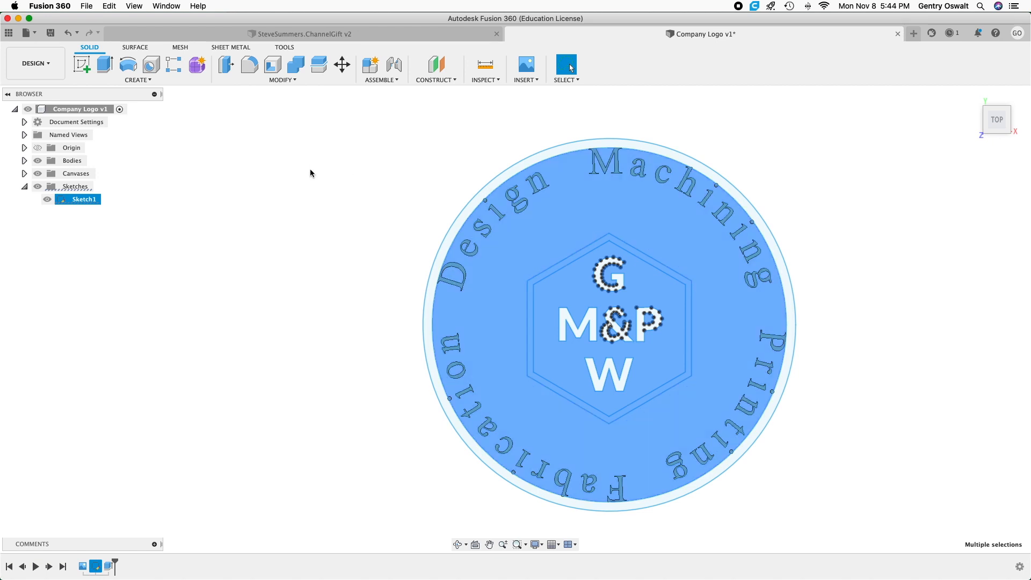
left_click(99, 63)
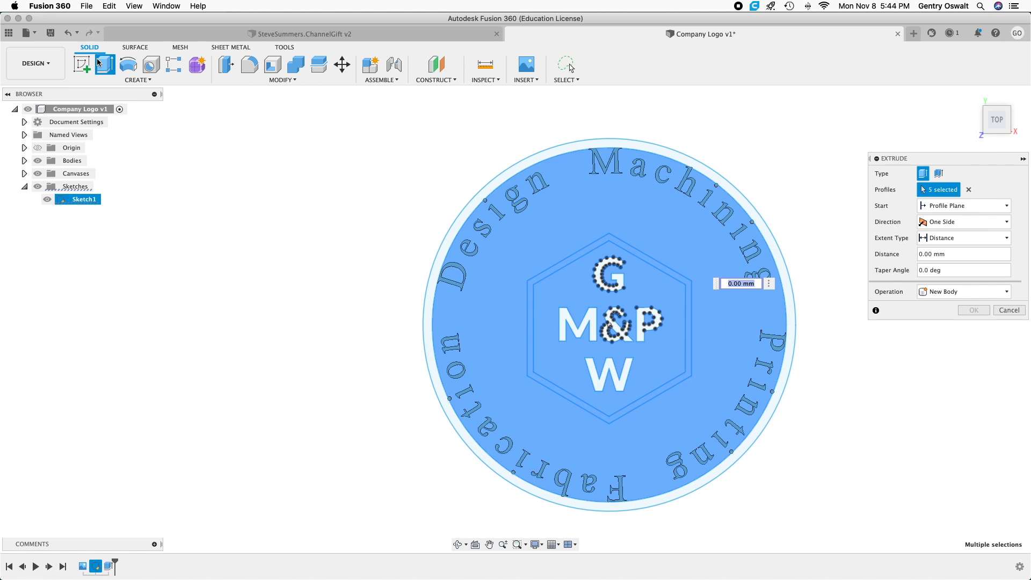
type("4")
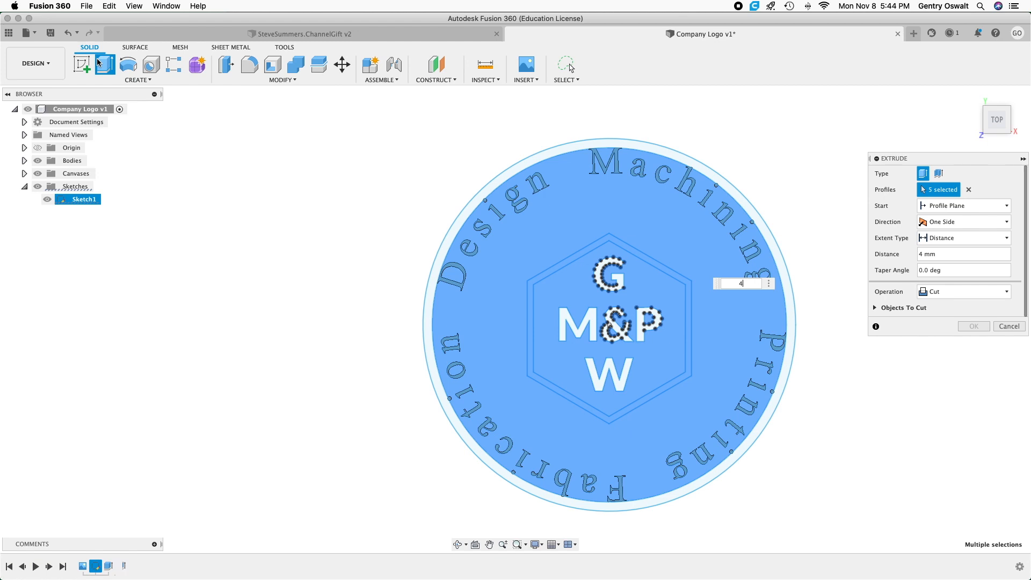
key("Return")
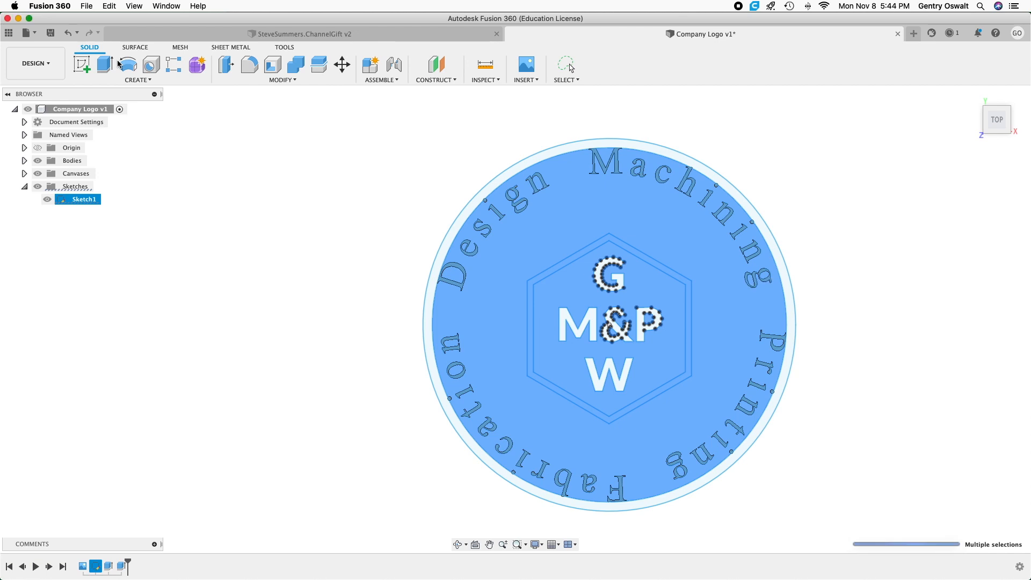
Extrude the profile between the hexagon and the inner circle 4 mm with the Join operation.
left_click(538, 160)
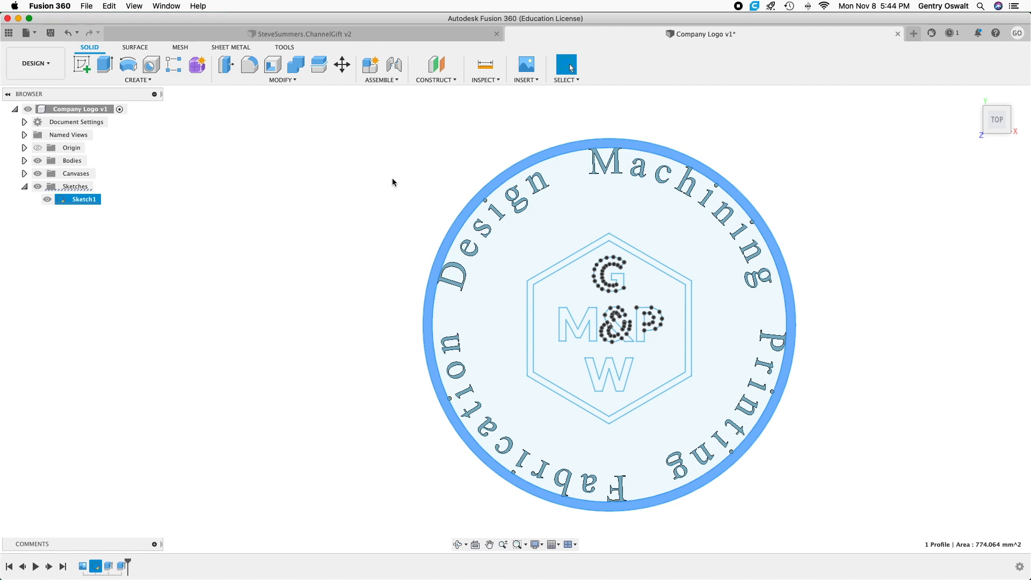
left_click(539, 229)
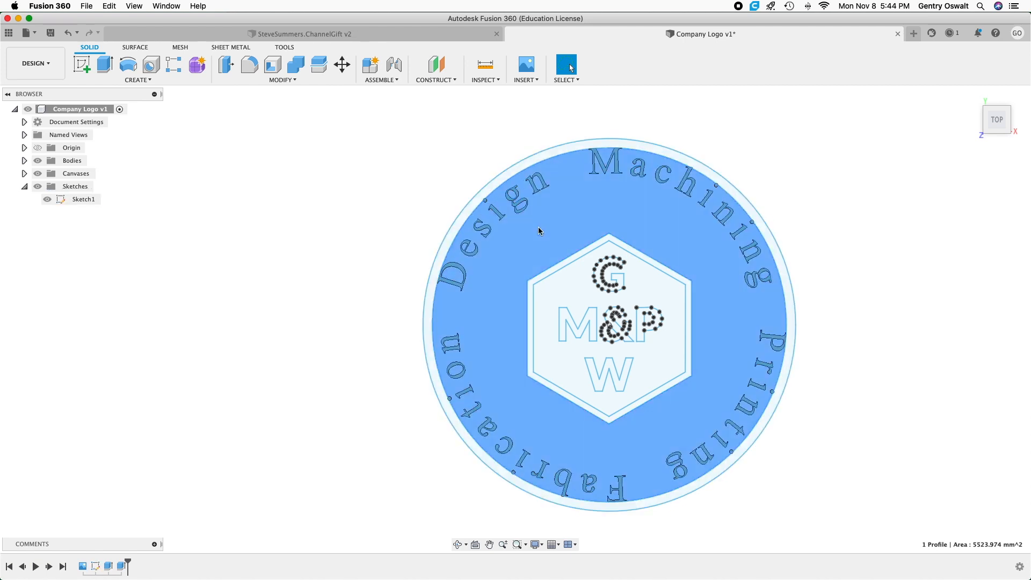
left_click(106, 66)
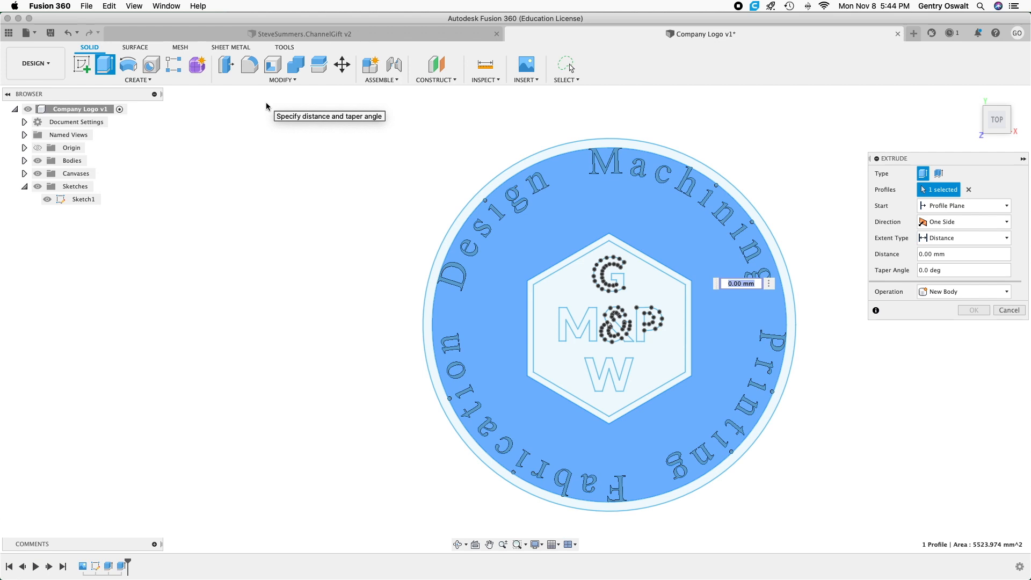
type("4")
left_click(932, 292)
left_click(932, 324)
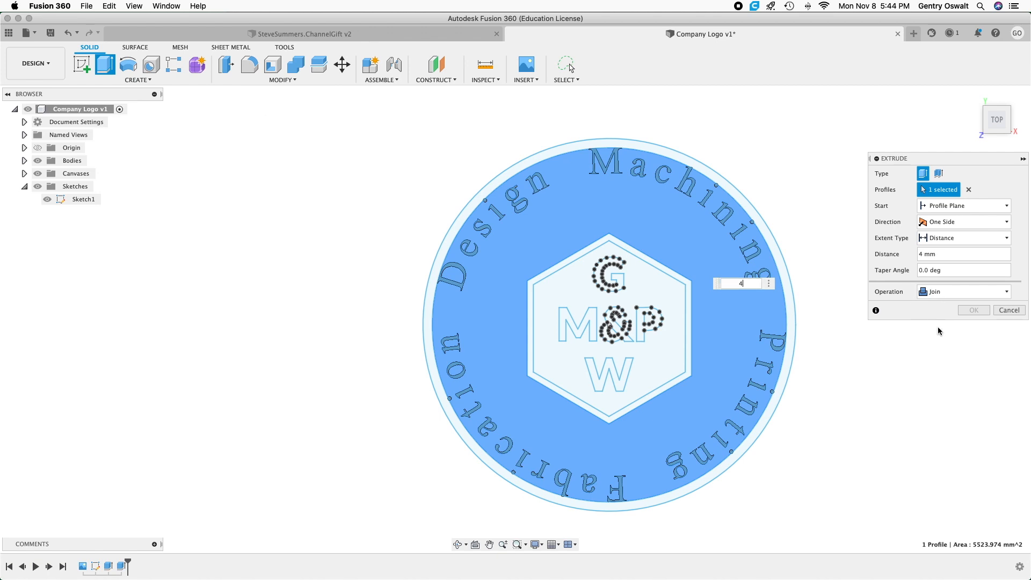
left_click(972, 293)
left_click(958, 307)
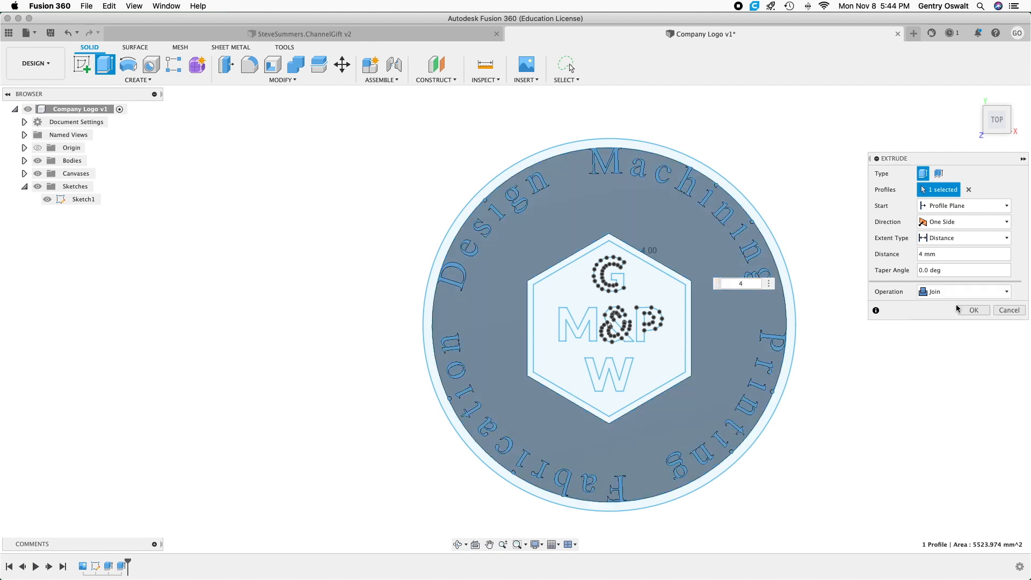
left_click(975, 311)
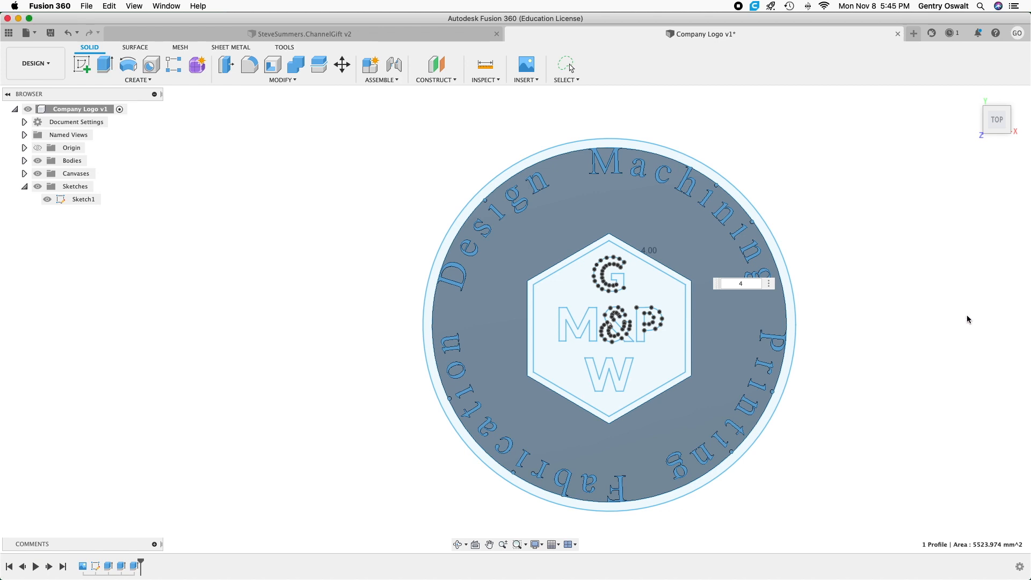
Extrude the outer ring profile 6 mm.
left_click(775, 248)
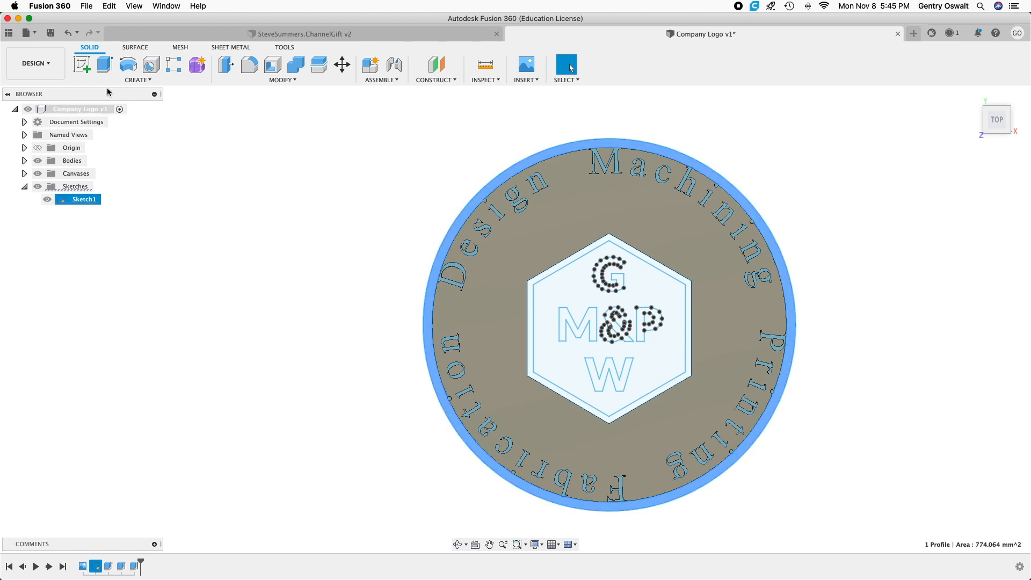
left_click(106, 66)
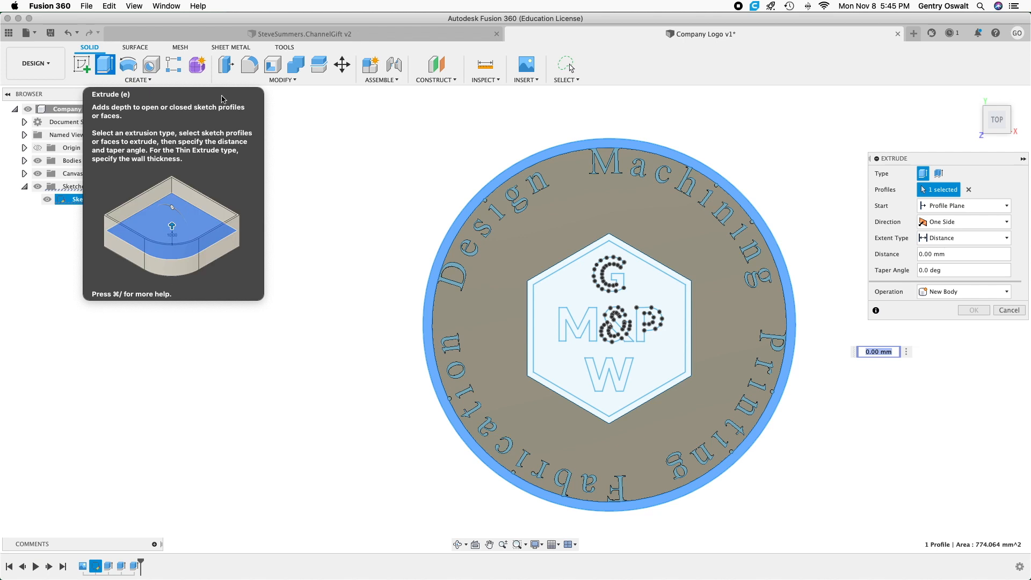
type("6")
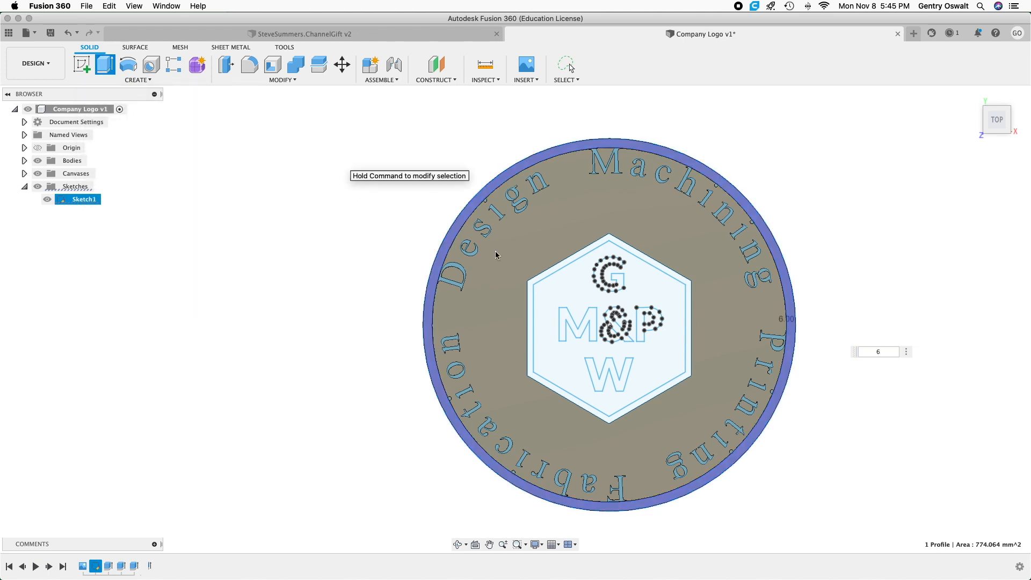
key("Return")
key("Escape")
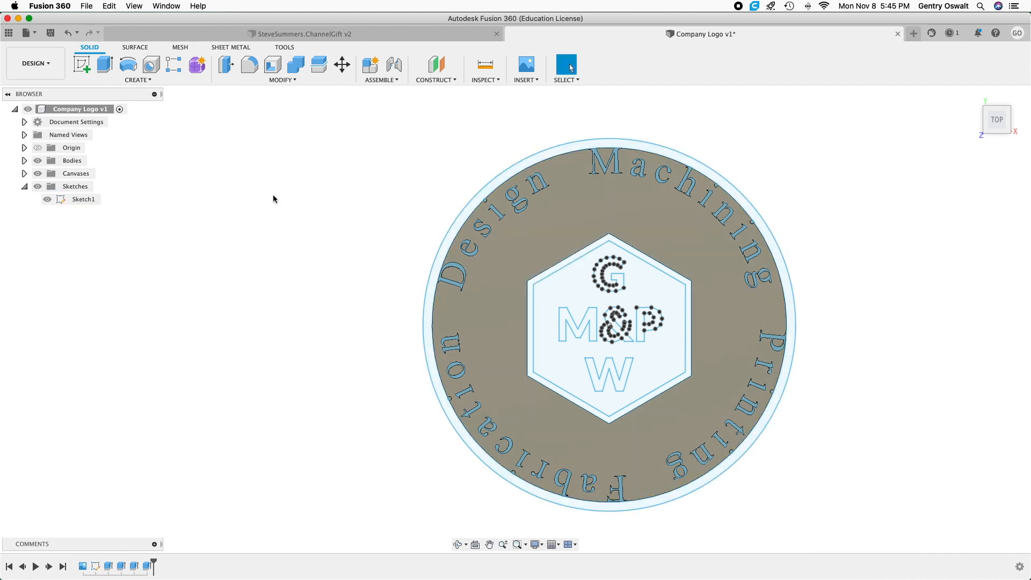
Extrude the hexagon border and the letters G, M, &, P and W 6 mm with the Join operation.
left_click(107, 69)
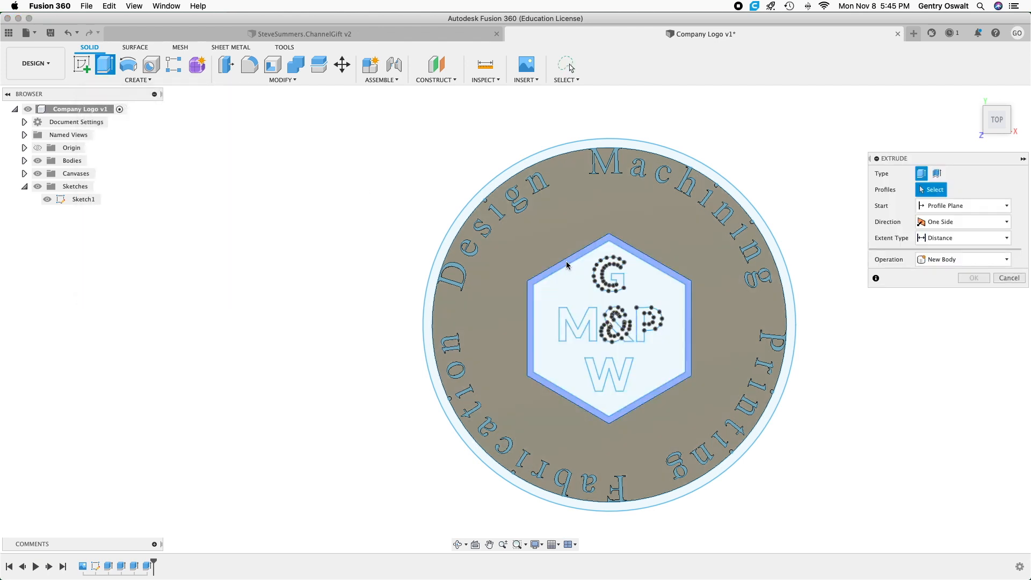
left_click(568, 310)
left_click(622, 273)
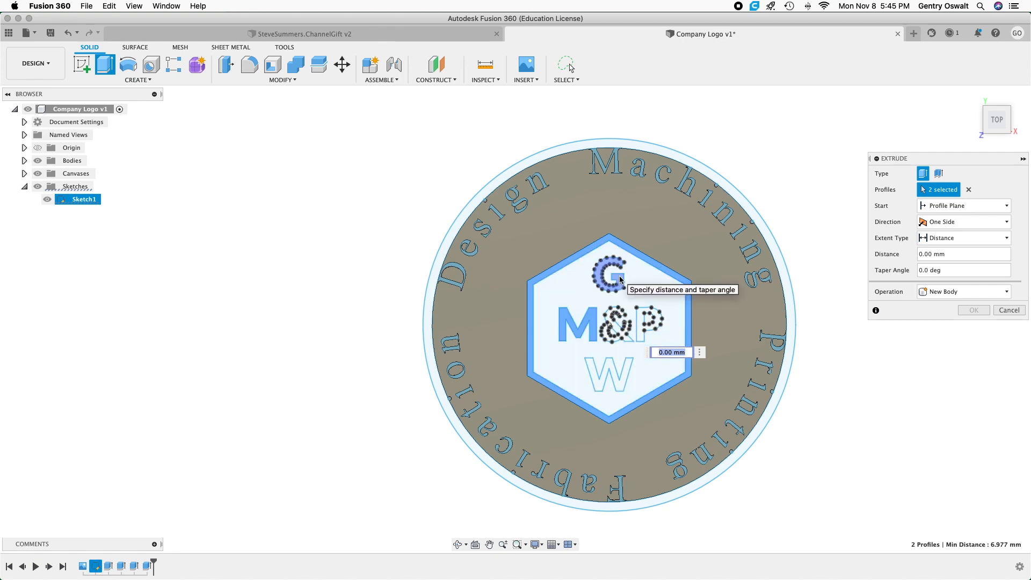
left_click(617, 329)
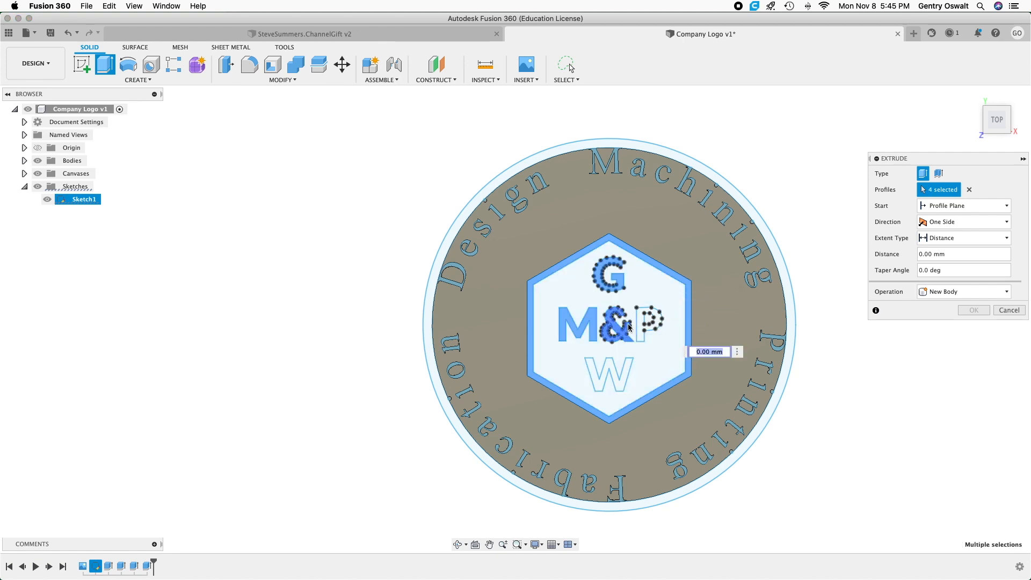
left_click(642, 326)
left_click(647, 323)
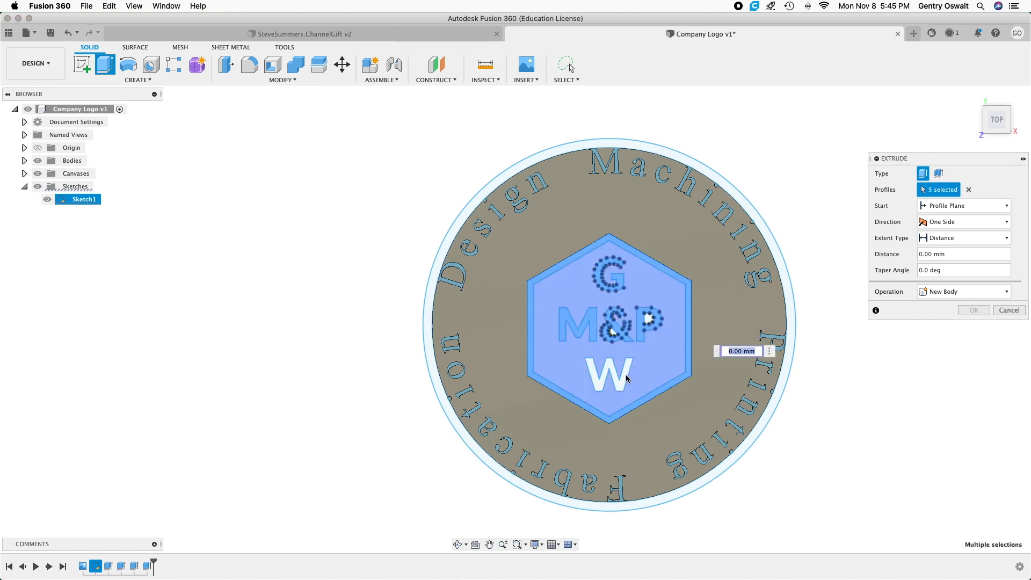
left_click(624, 379)
type("6")
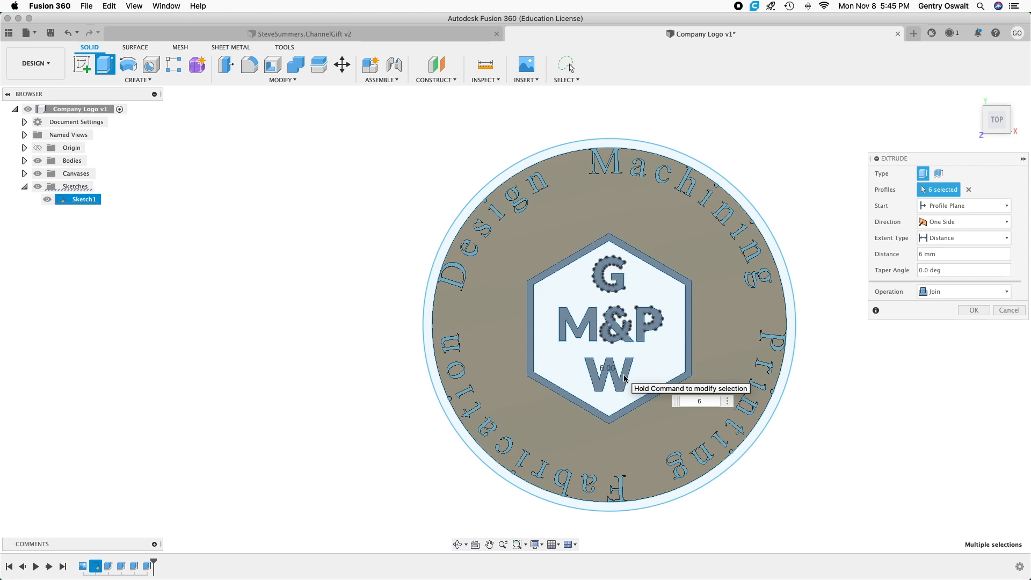
key("Return")
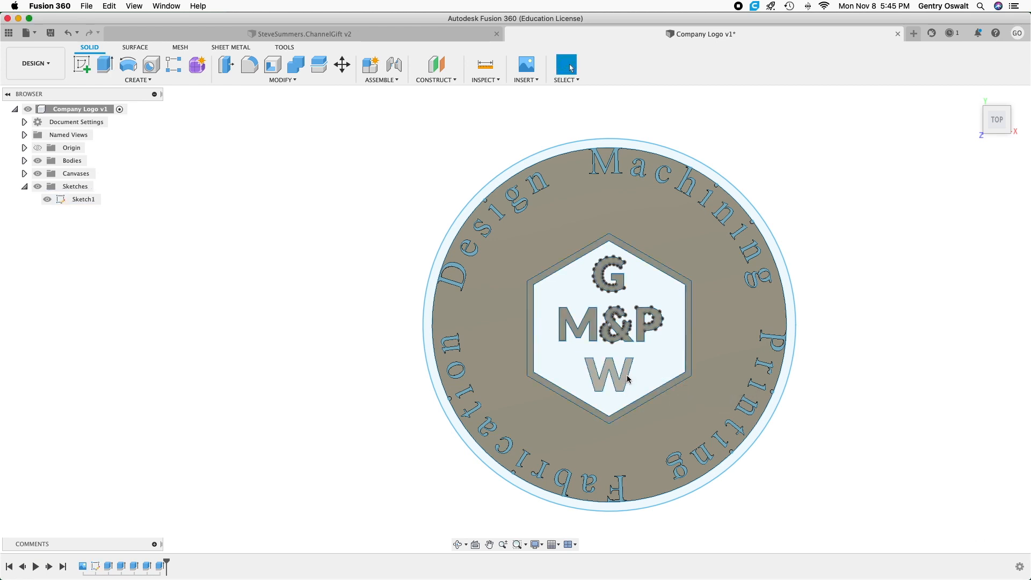
Extrude the hexagon's interior and the counters of the P and the ampersand 4 mm with the Join operation.
left_click(572, 284)
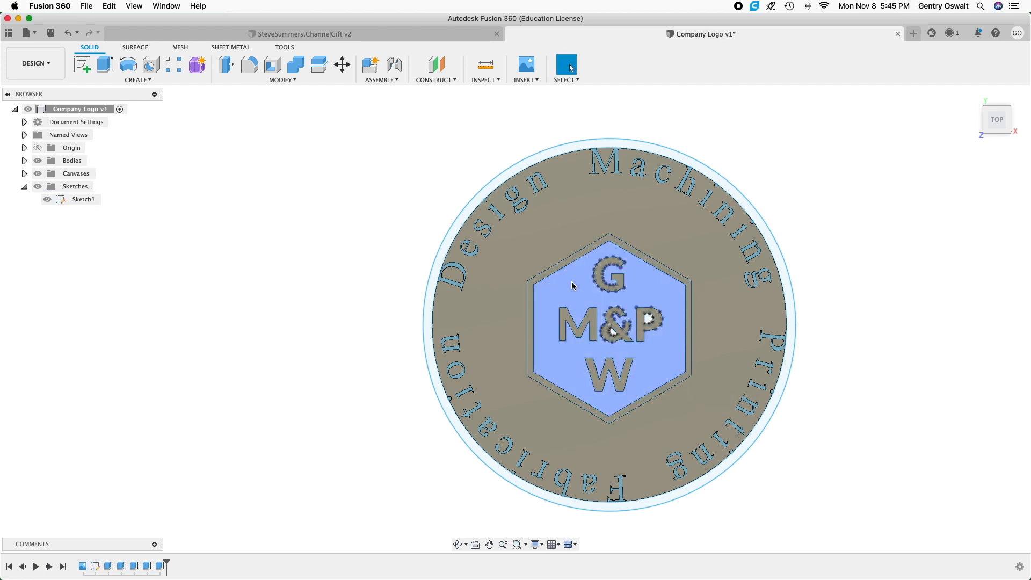
left_click(572, 283)
left_click(105, 68)
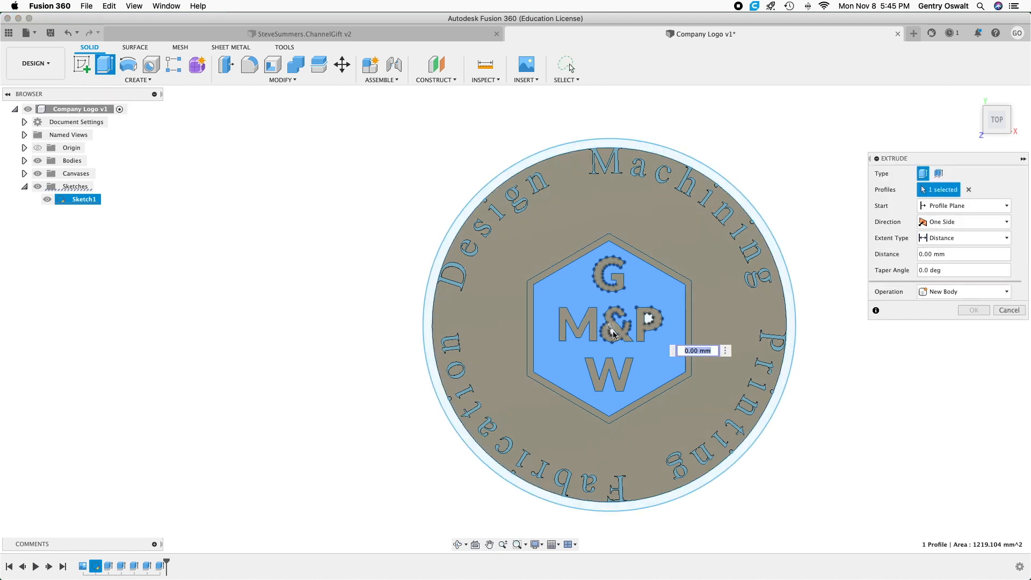
scroll(614, 334, "up", 3)
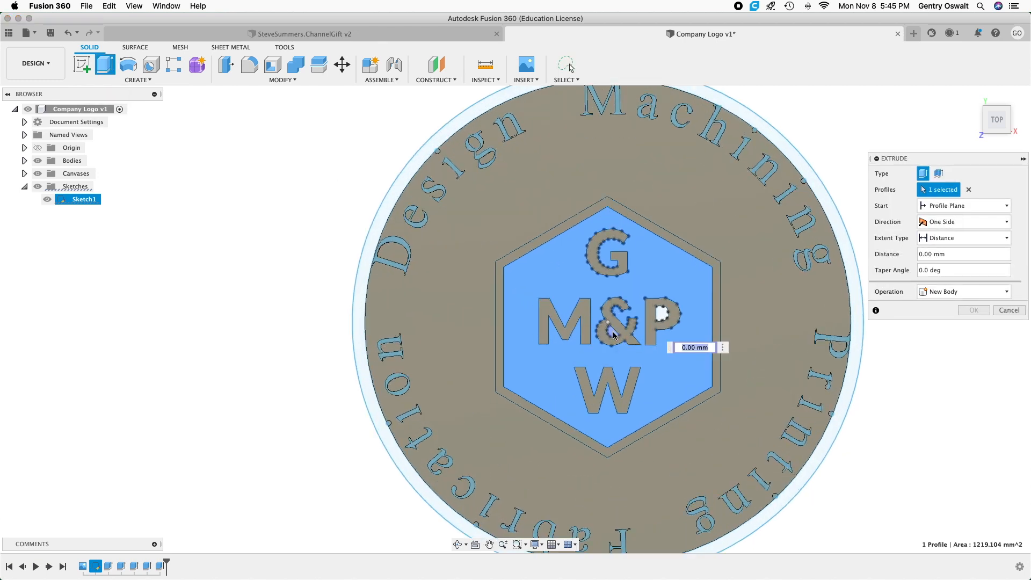
left_click(661, 310)
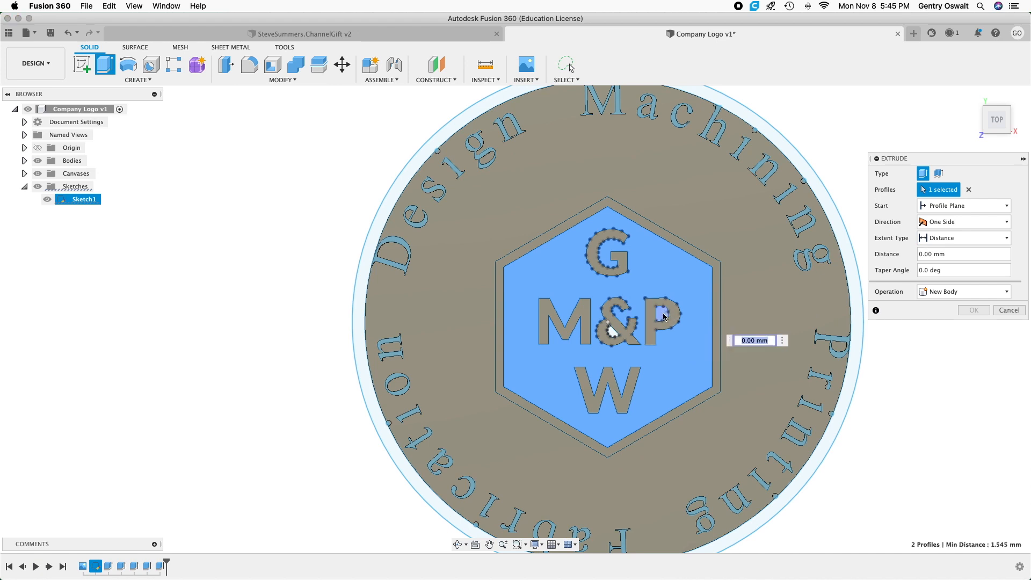
left_click(612, 335)
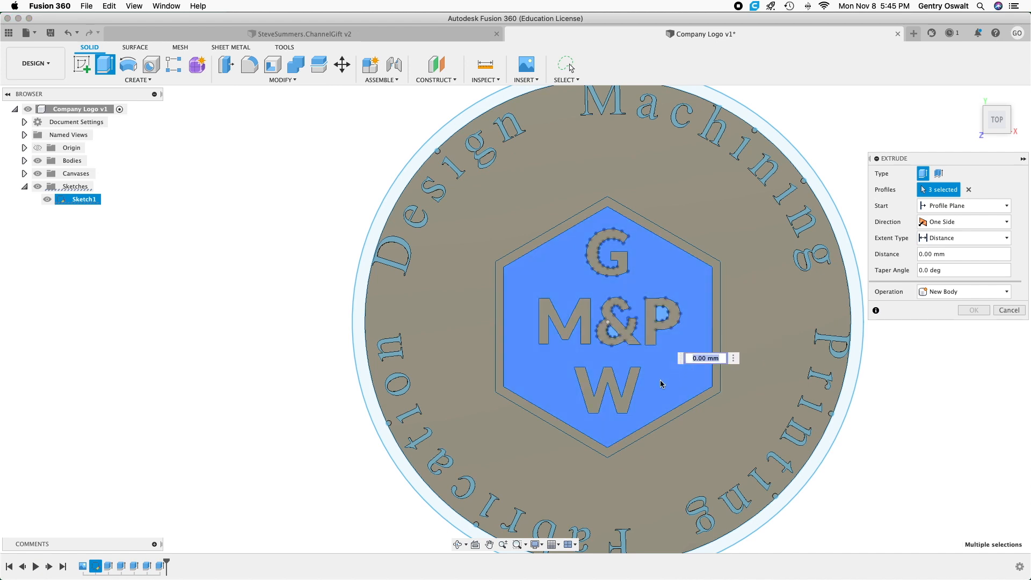
type("4")
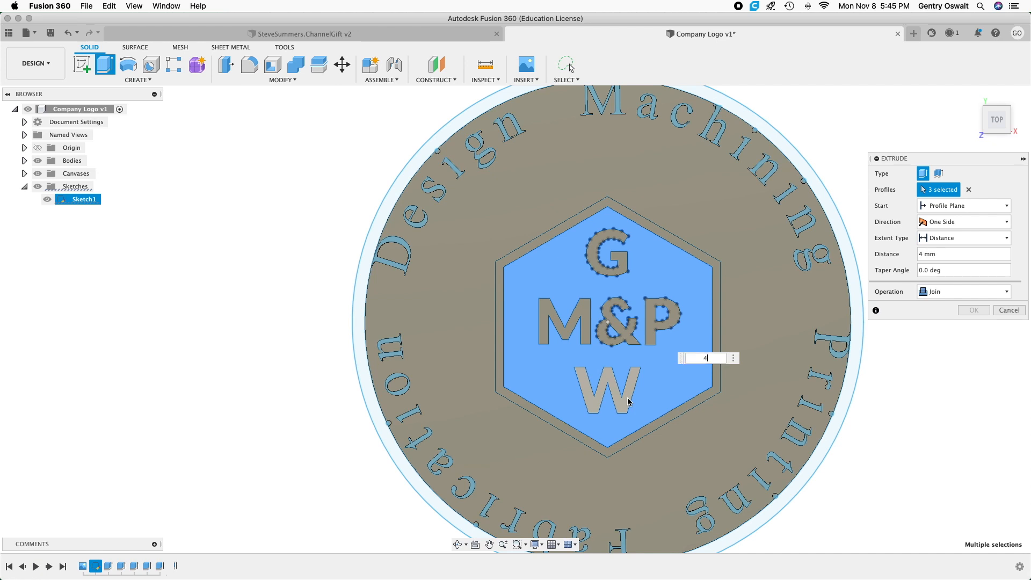
key("Return")
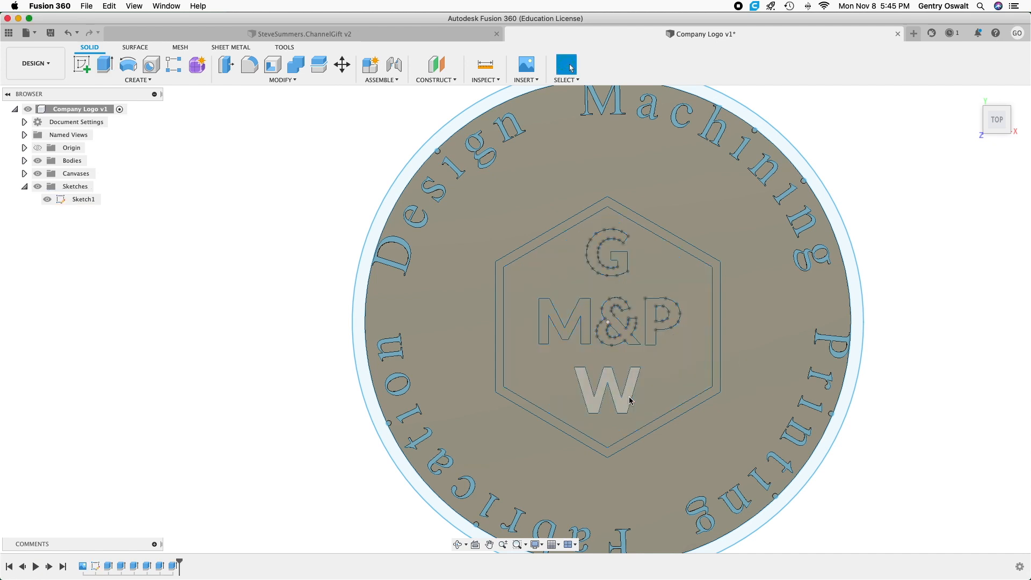
Extrude the outer ring profile around the circular tagline 6 mm with the Join operation.
scroll(630, 400, "down", 3)
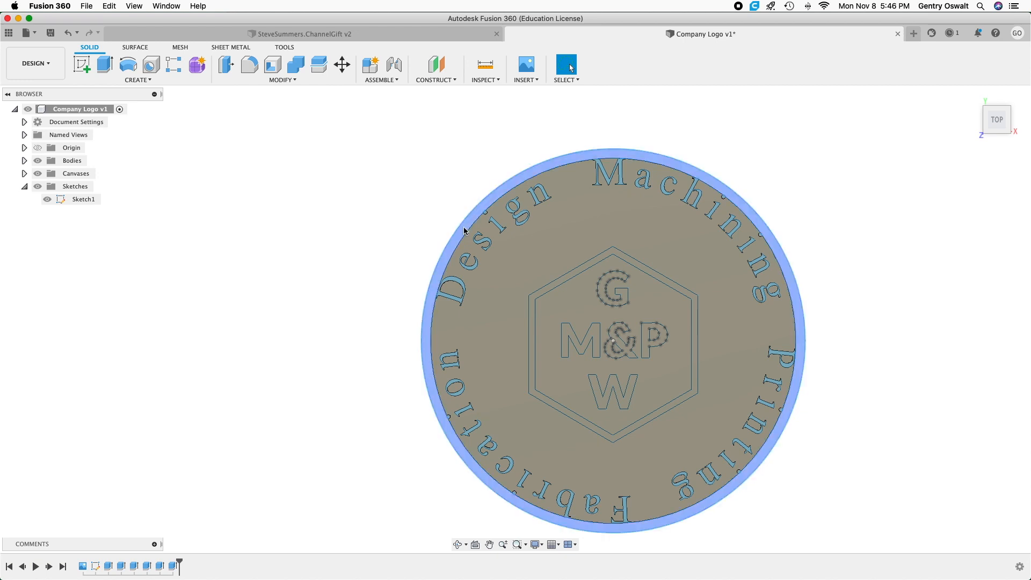
left_click(464, 231)
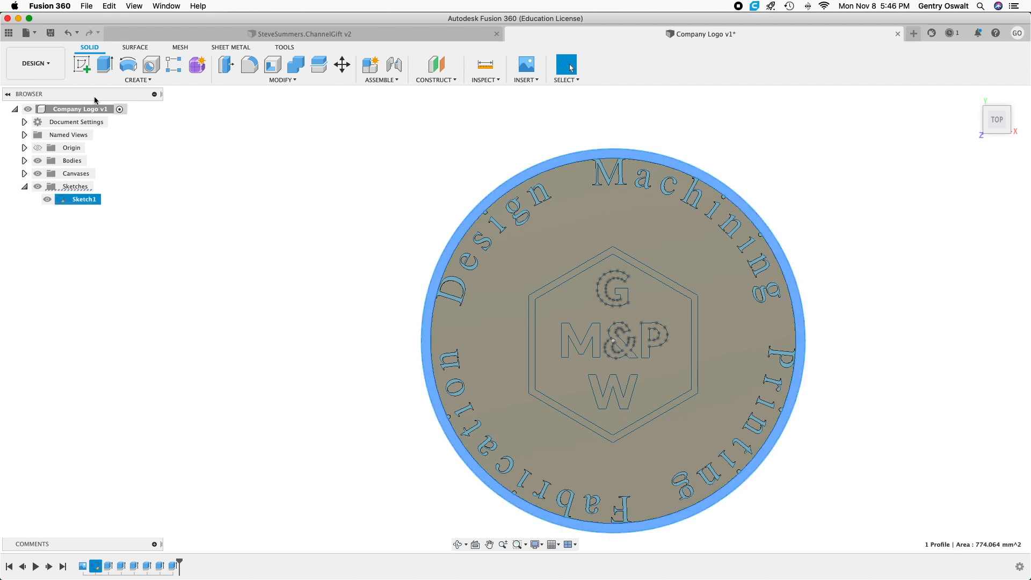
left_click(101, 68)
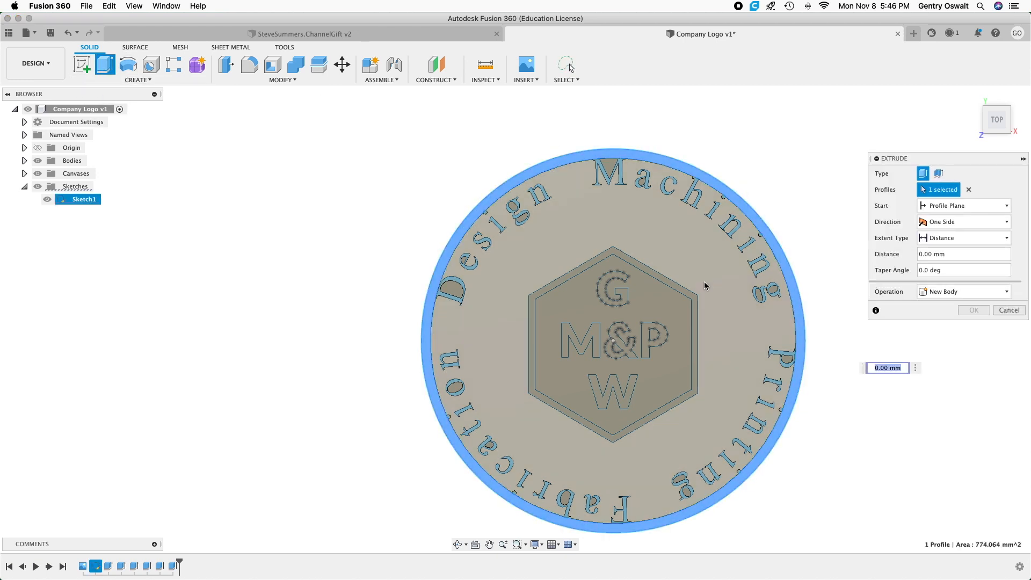
type("6")
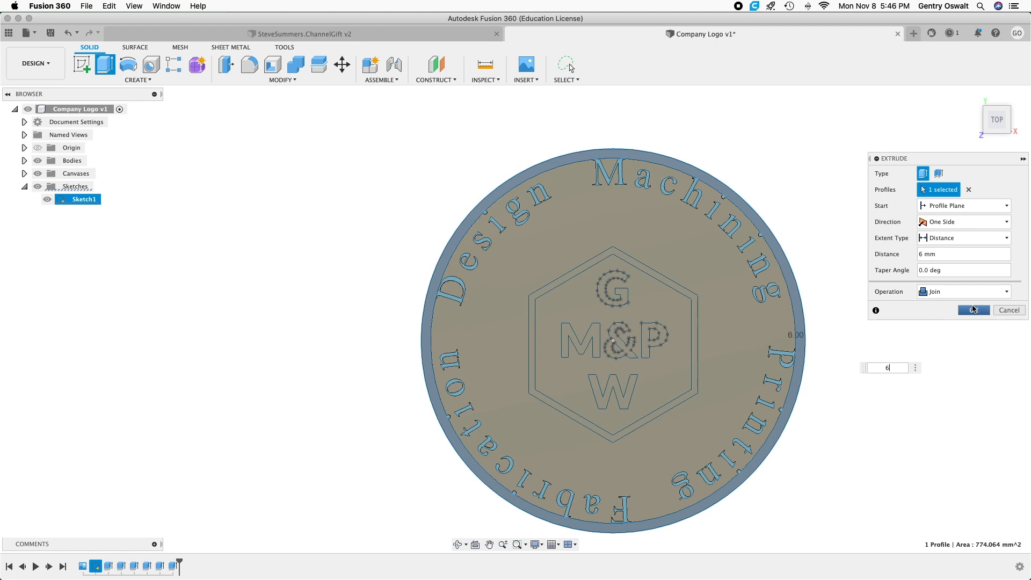
left_click(974, 312)
left_click(972, 311)
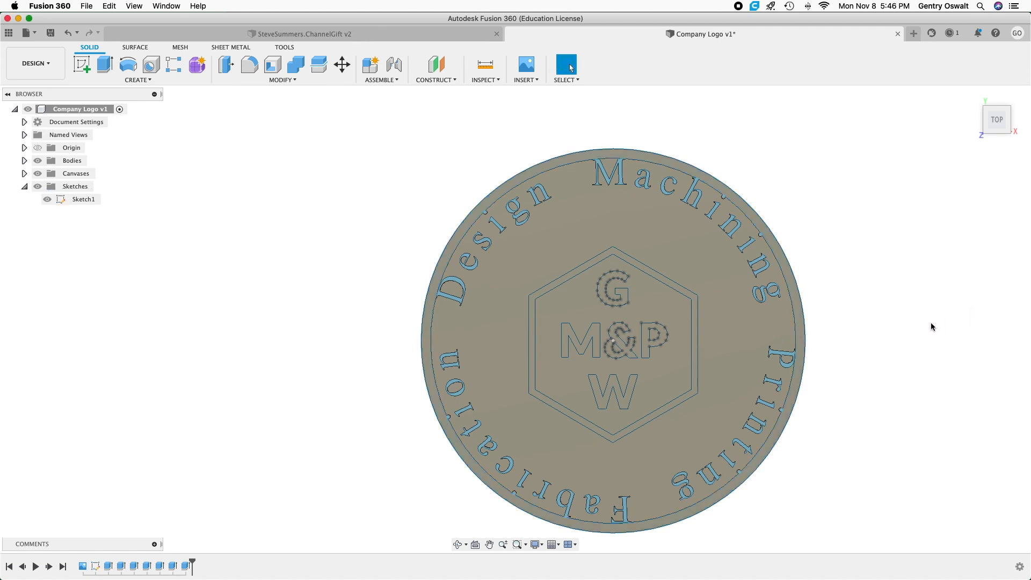
mouse_move(948, 331)
middle_mouse_down("shift")
mouse_move(904, 306)
mouse_move(891, 320)
mouse_move(1001, 325)
mouse_move(904, 341)
mouse_move(980, 350)
mouse_move(969, 348)
middle_mouse_up("shift")
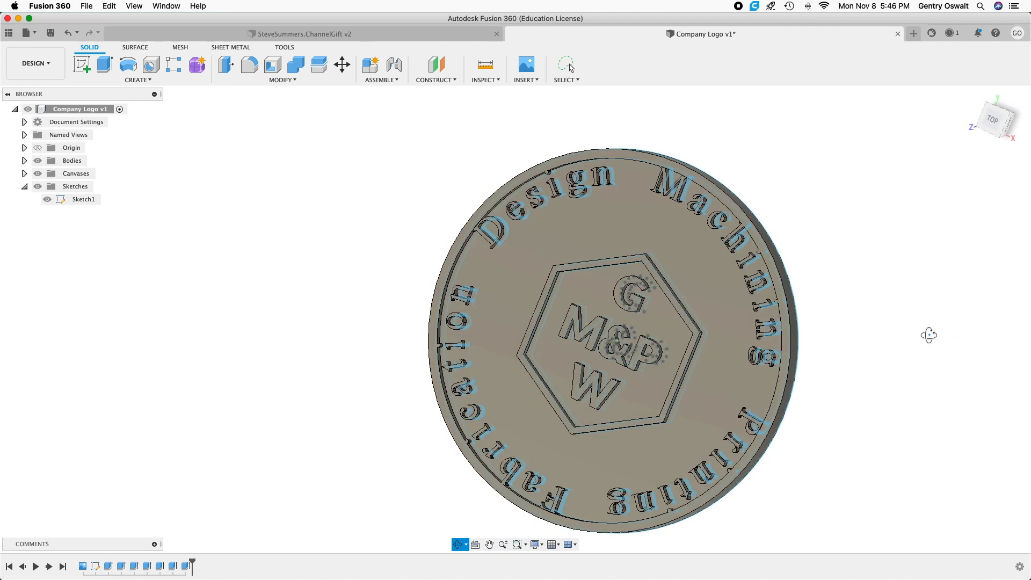
Reopen the logo sketch and draw a 4 mm diameter circle left of the hexagon, level with its center.
right_click(81, 200)
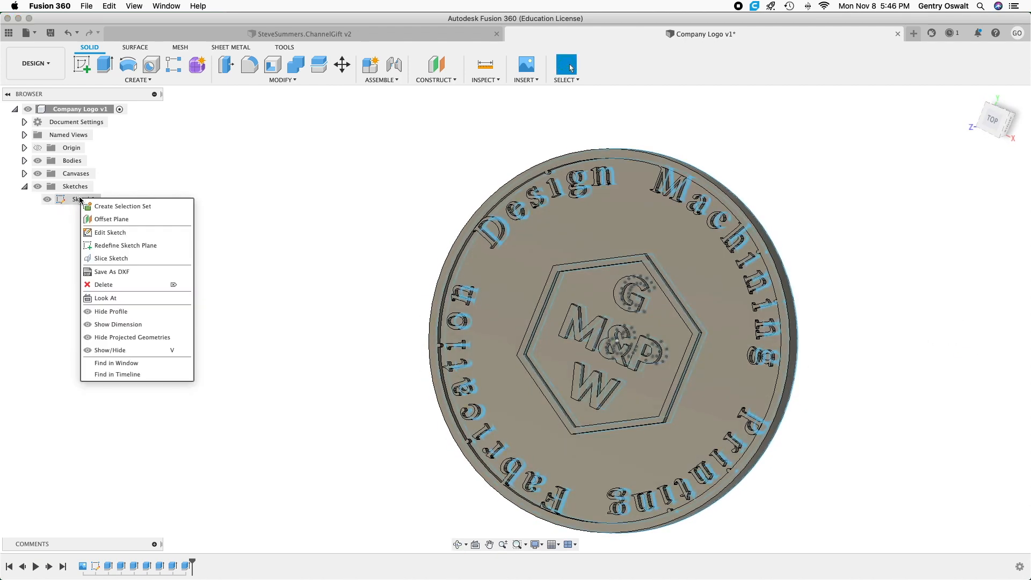
left_click(116, 234)
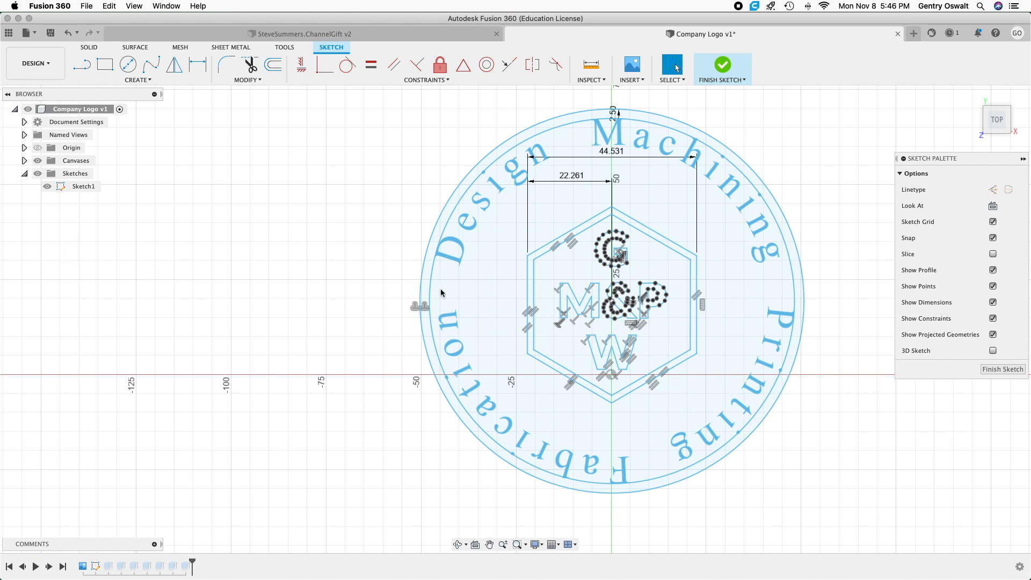
left_click(513, 321)
left_click(129, 66)
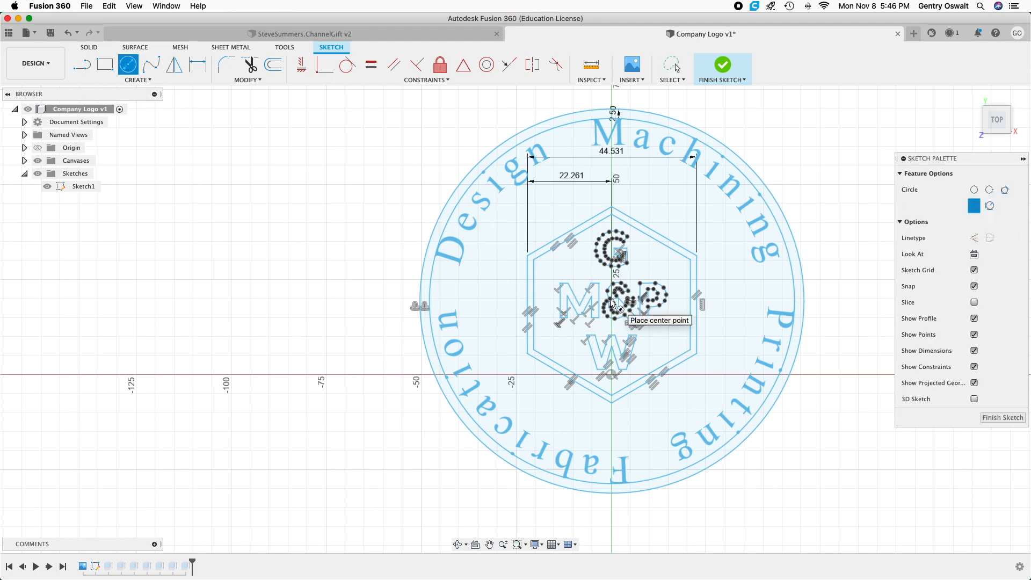
scroll(614, 303, "up", 5)
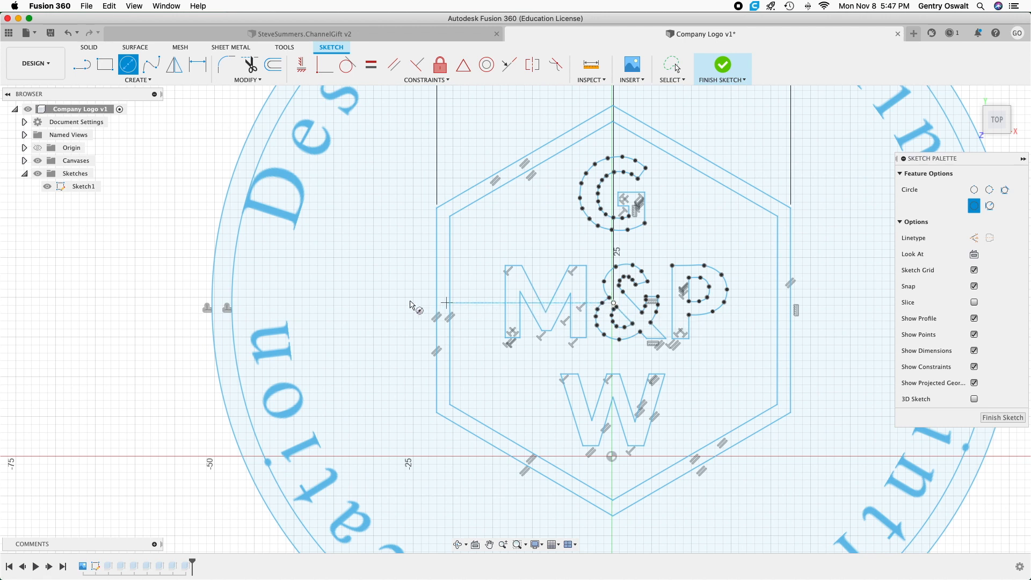
left_click(376, 303)
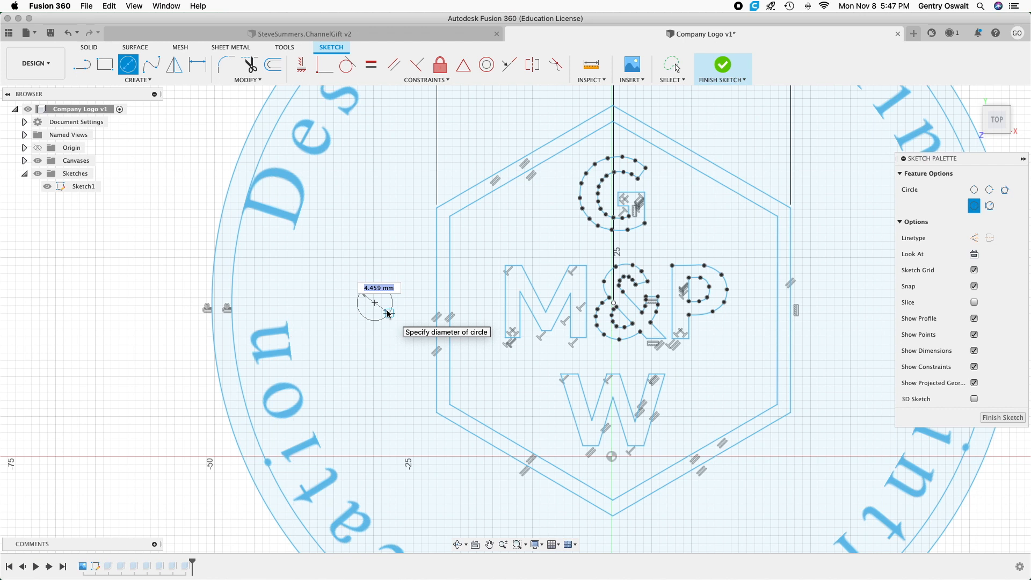
type("4")
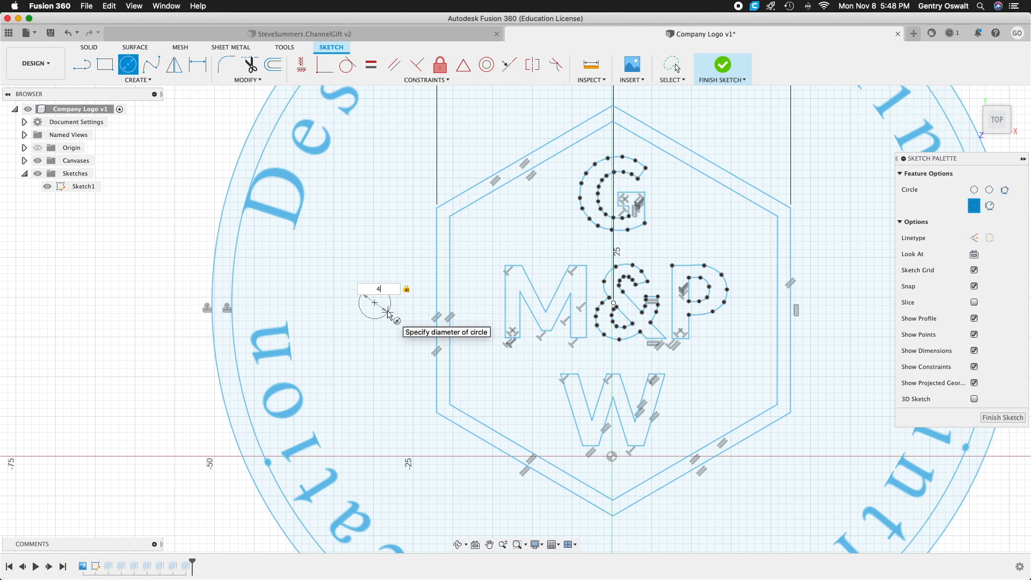
key("Return")
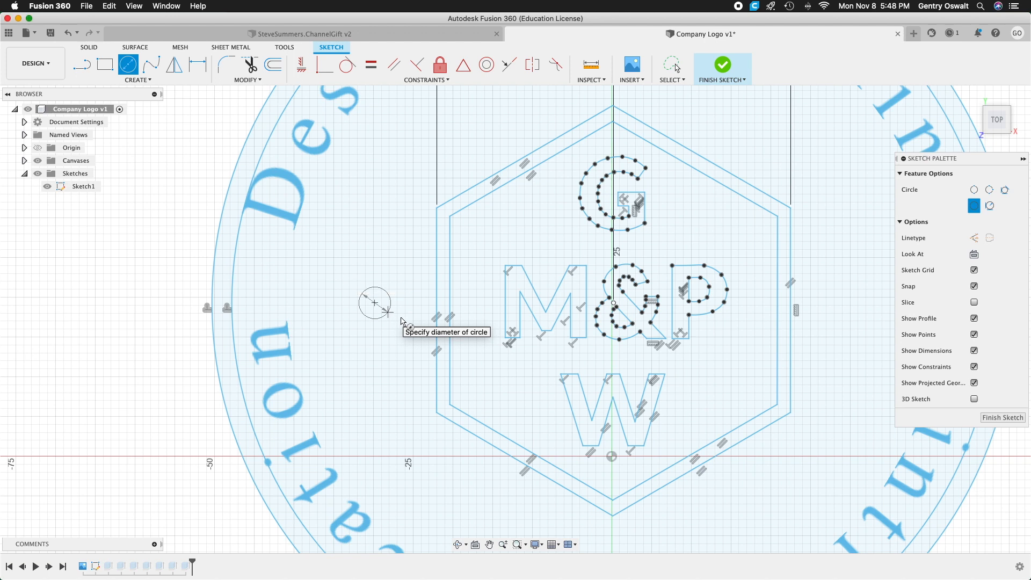
key("Escape")
Draw a second 4 mm diameter circle right of the hexagon, level with its center.
scroll(404, 319, "down", 3)
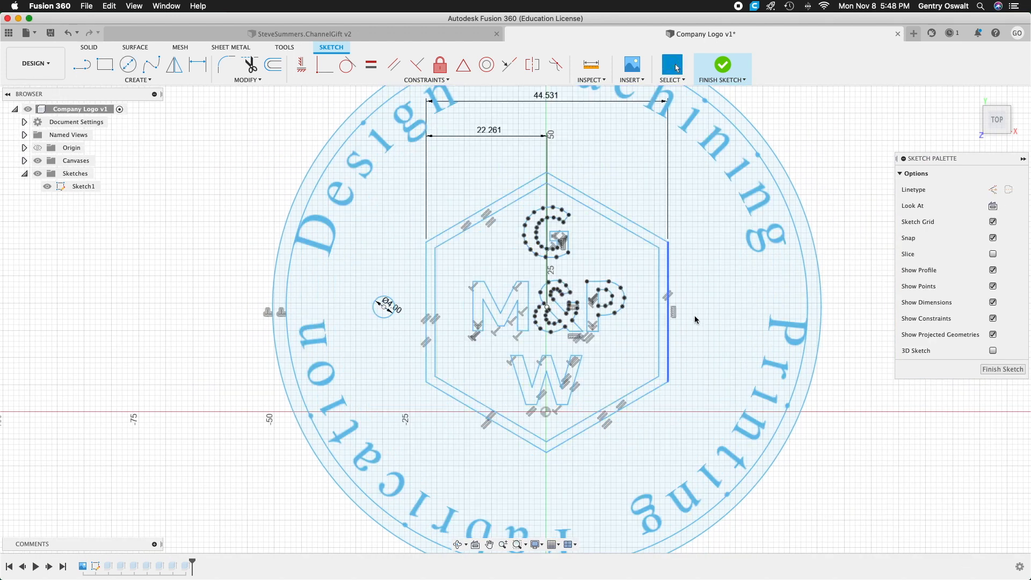
left_click(130, 65)
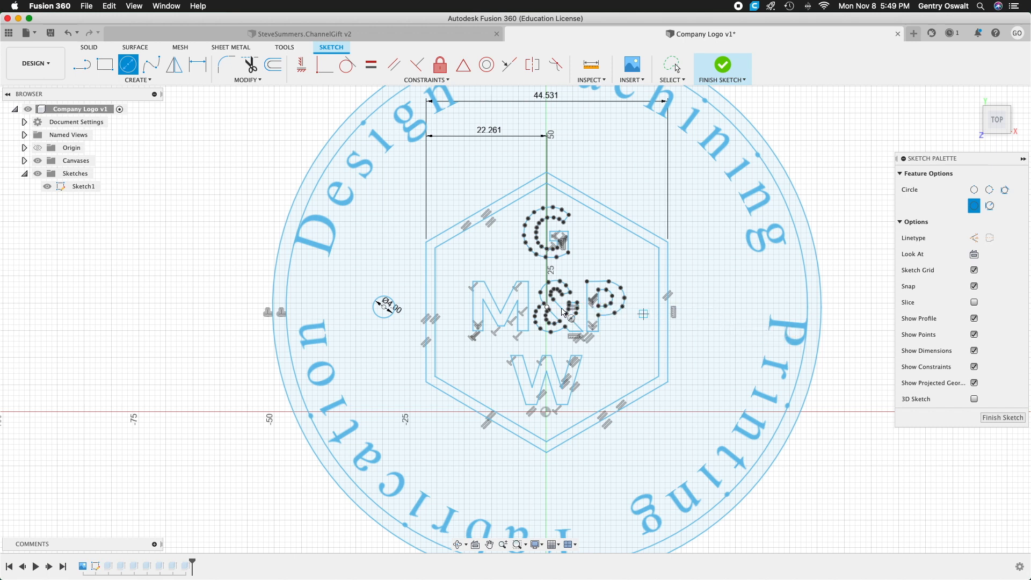
scroll(549, 310, "up", 5)
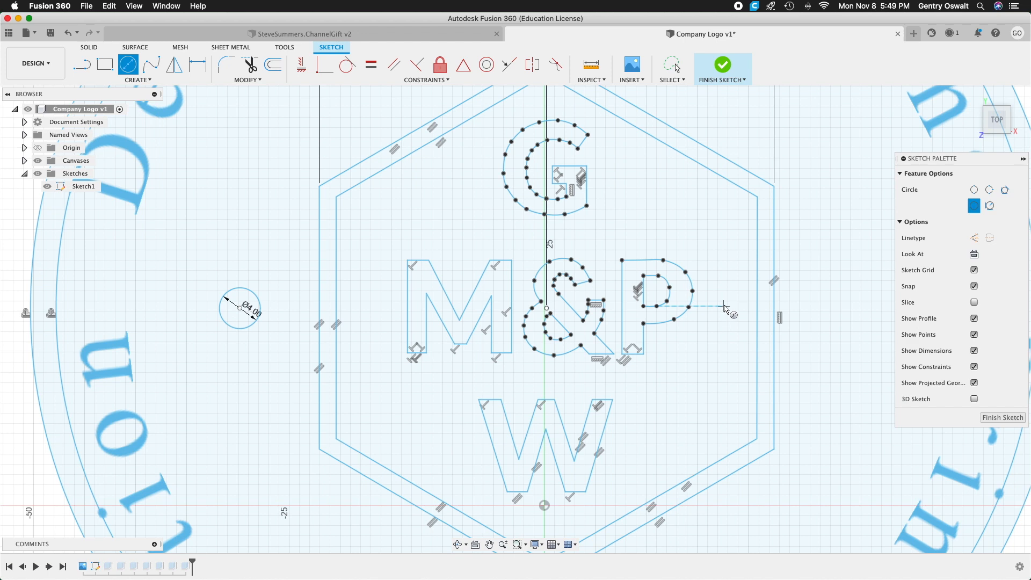
scroll(710, 302, "up", 3)
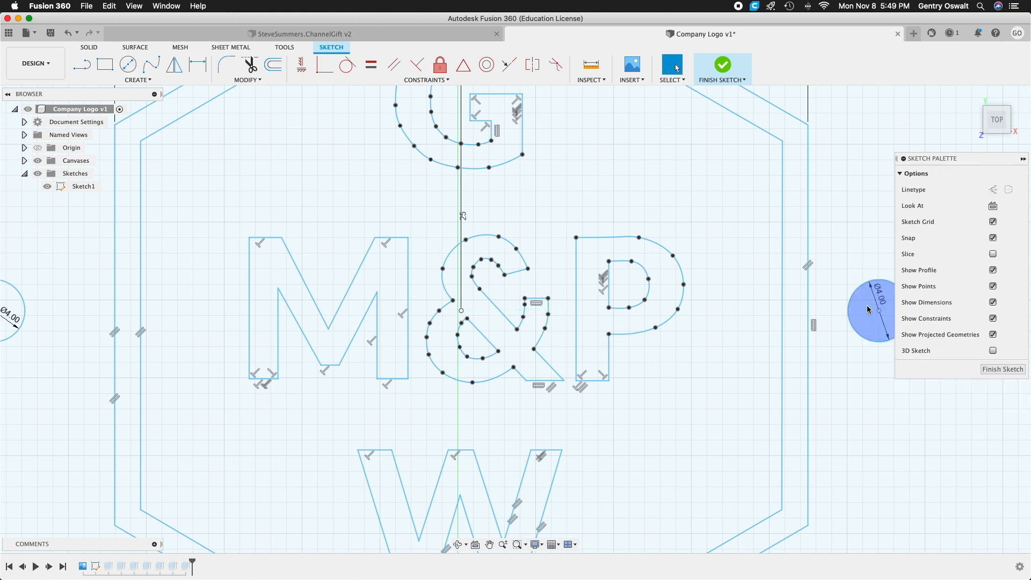
scroll(867, 310, "down", 4)
scroll(866, 310, "down", 3)
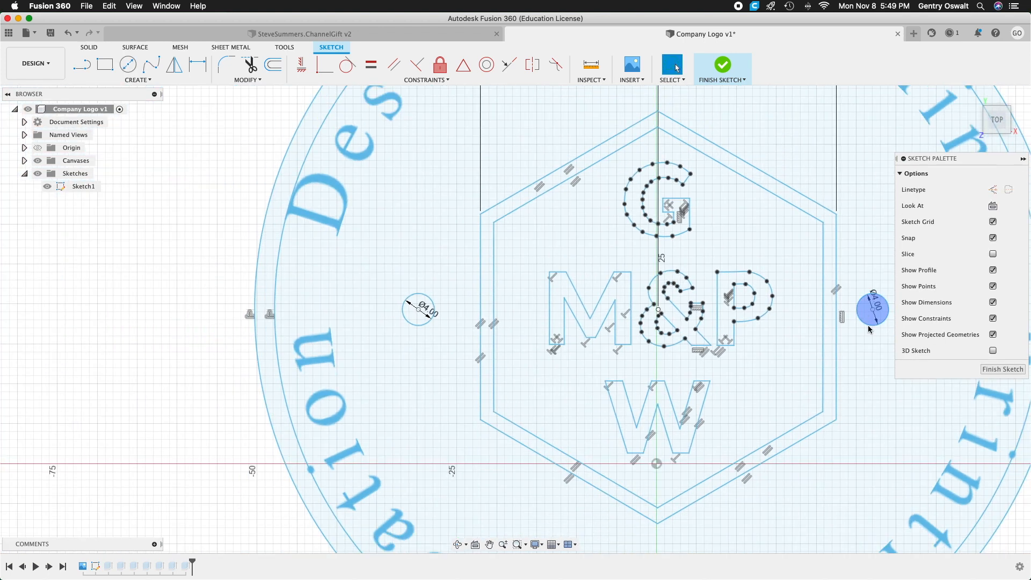
Dimension the left circle's center 8 mm from the hexagon's outer left edge.
middle_click_drag(875, 373, 767, 375)
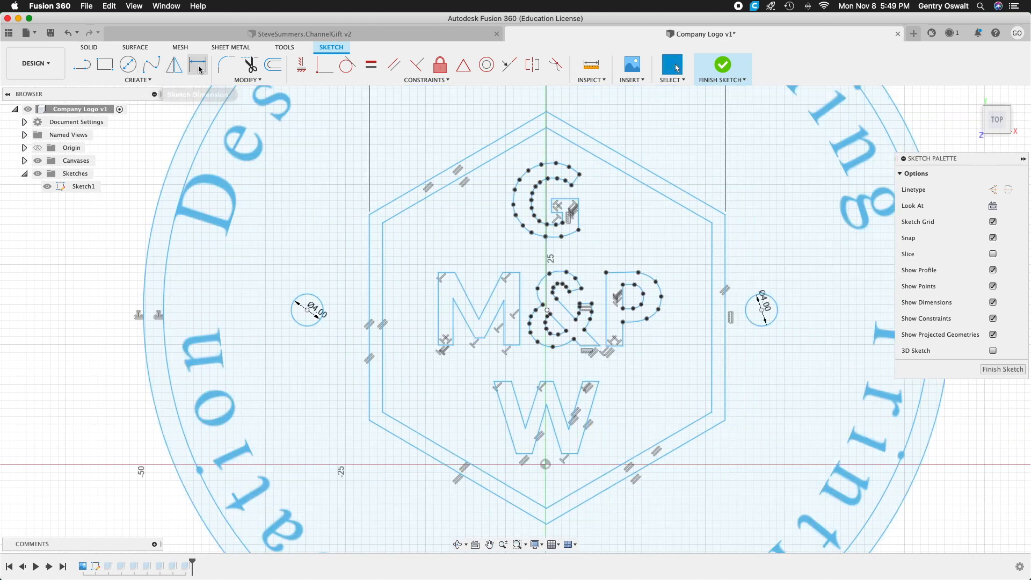
left_click(198, 66)
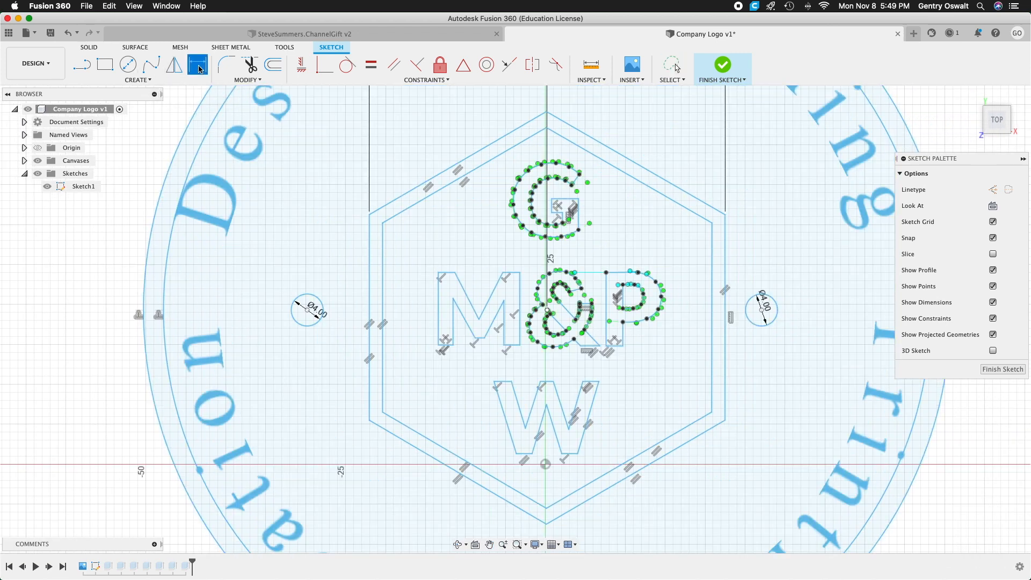
left_click(323, 312)
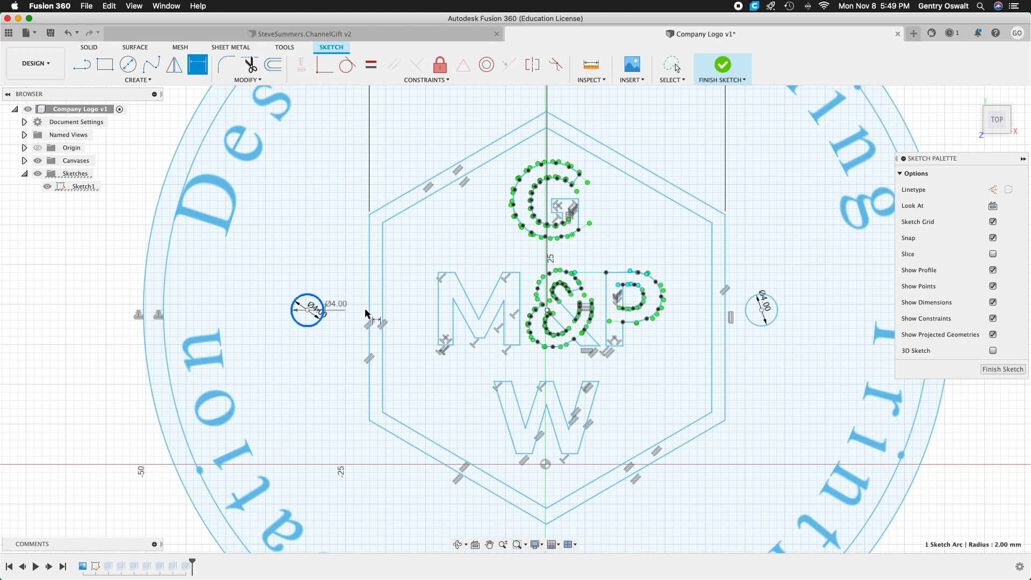
left_click(370, 311)
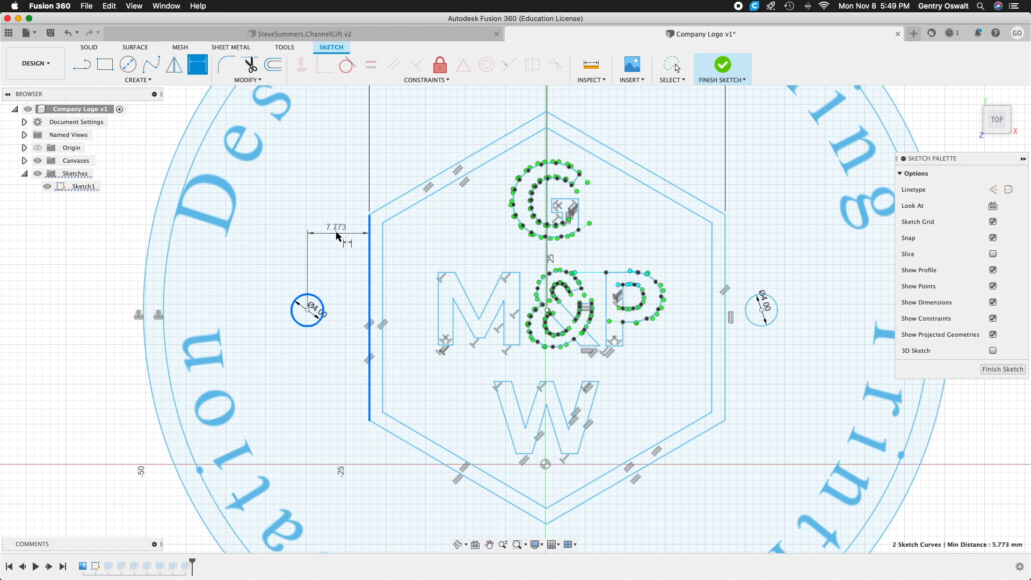
left_click(337, 235)
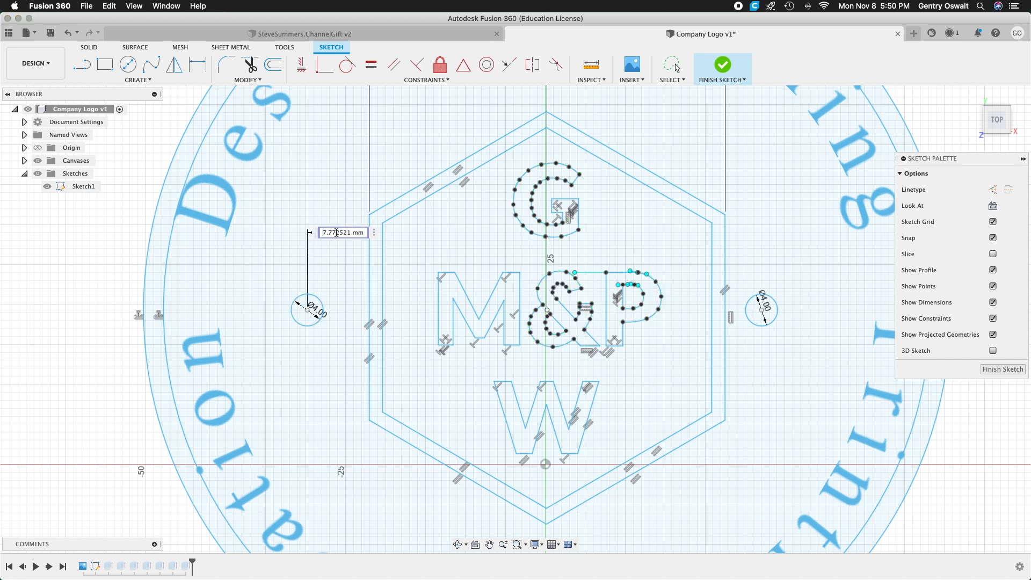
type("8")
key("Return")
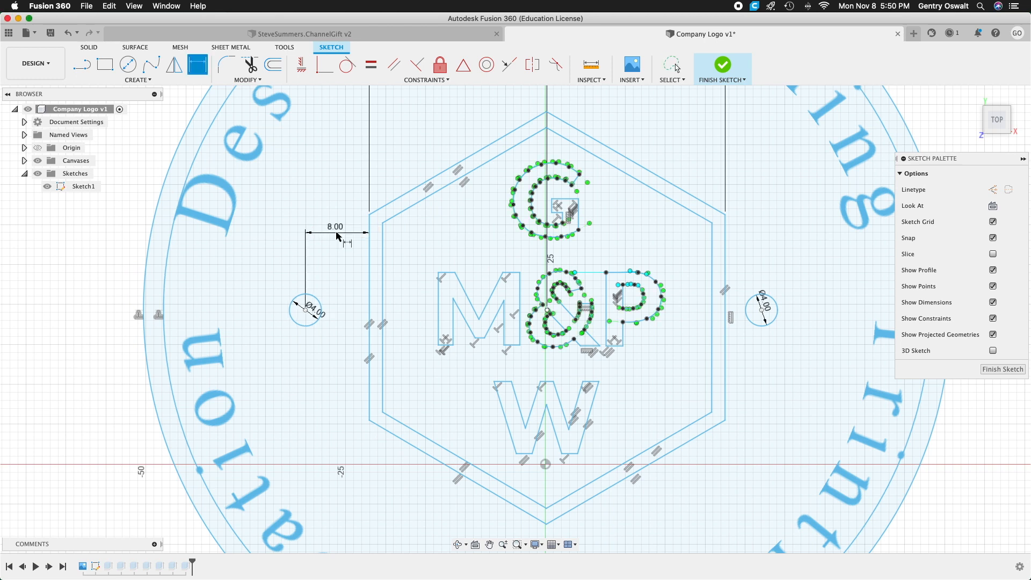
Dimension the right circle's center 8 mm from the hexagon's outer right edge and finish the sketch.
left_click(762, 311)
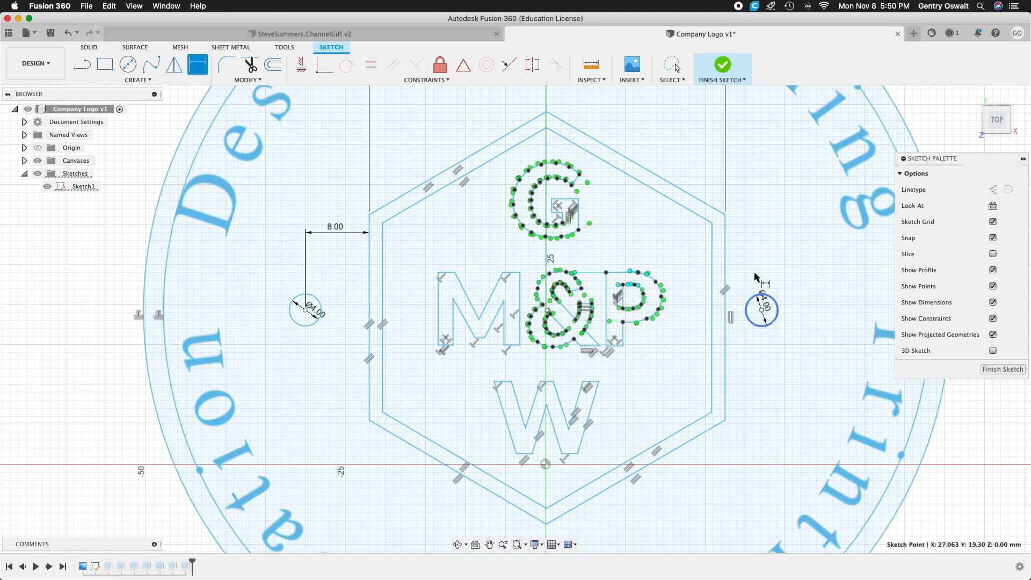
left_click(725, 278)
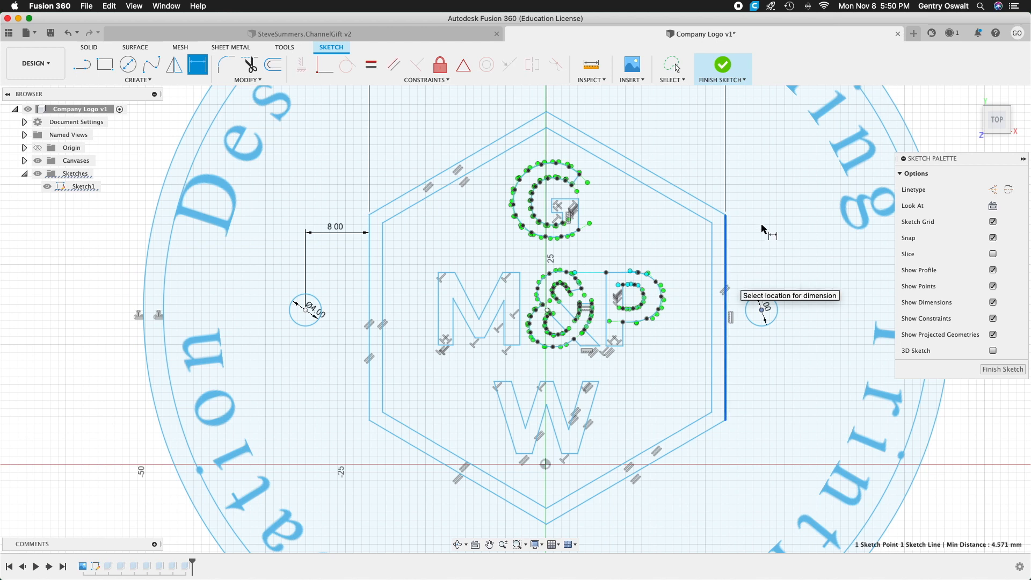
left_click(764, 218)
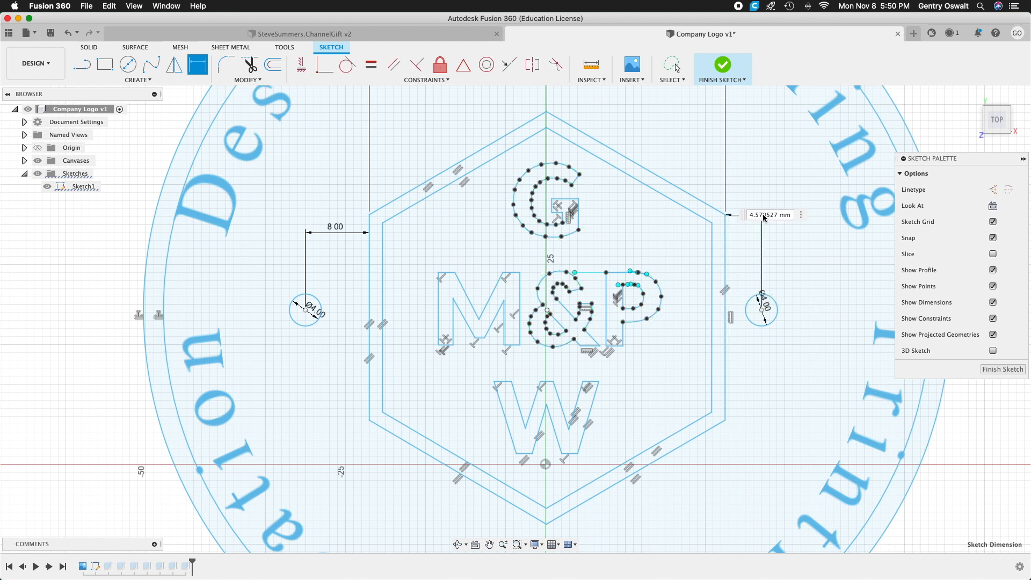
type("8")
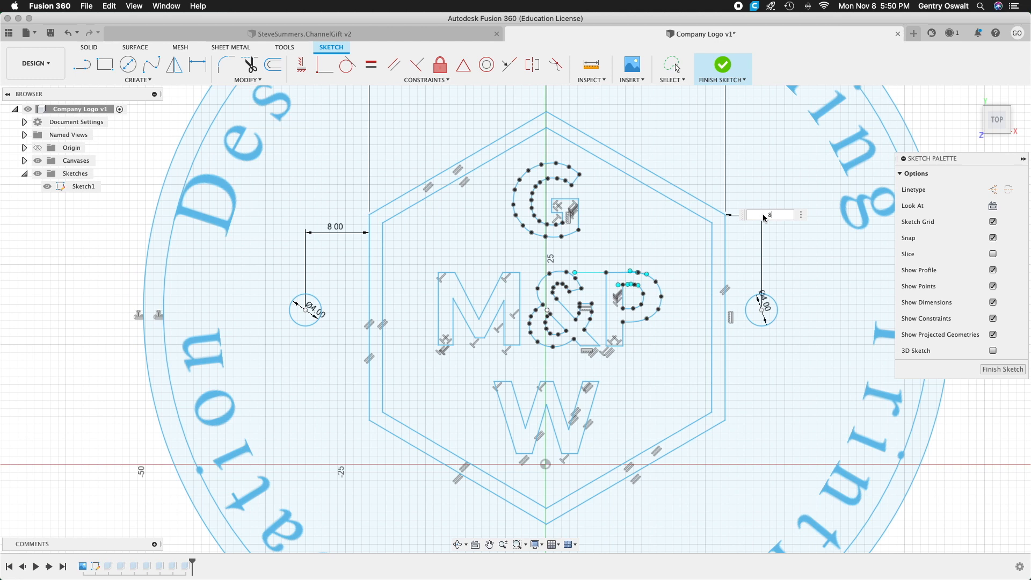
key("Return")
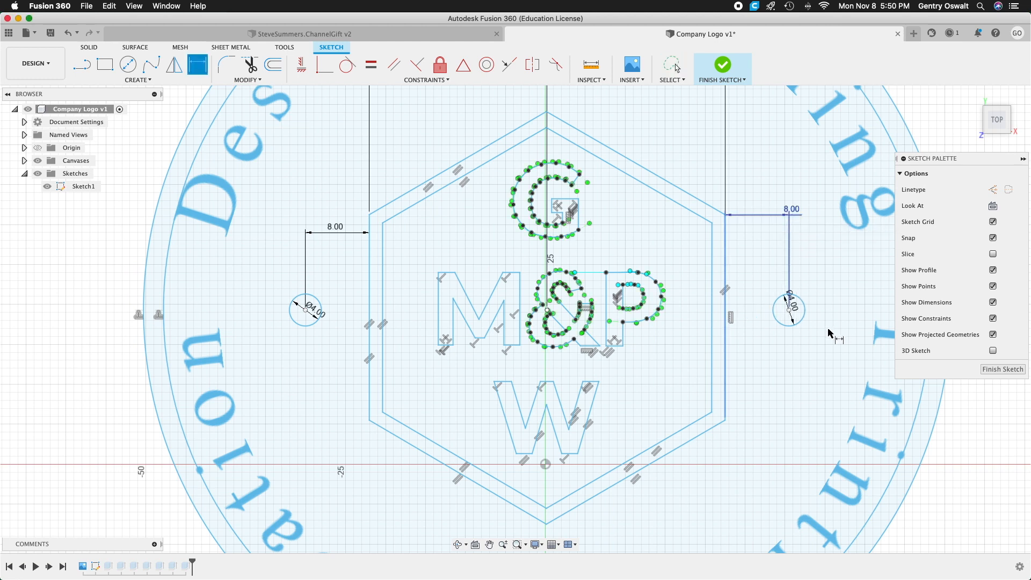
left_click(1002, 370)
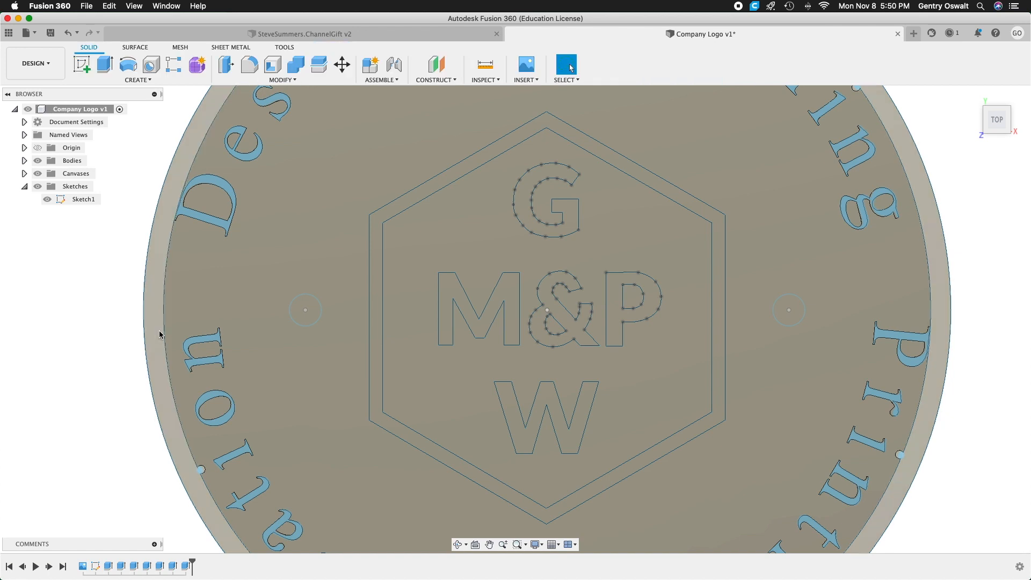
Extrude the two 4 mm circles beside the hexagon as a 9 mm cut through the logo's background.
scroll(132, 334, "down", 5)
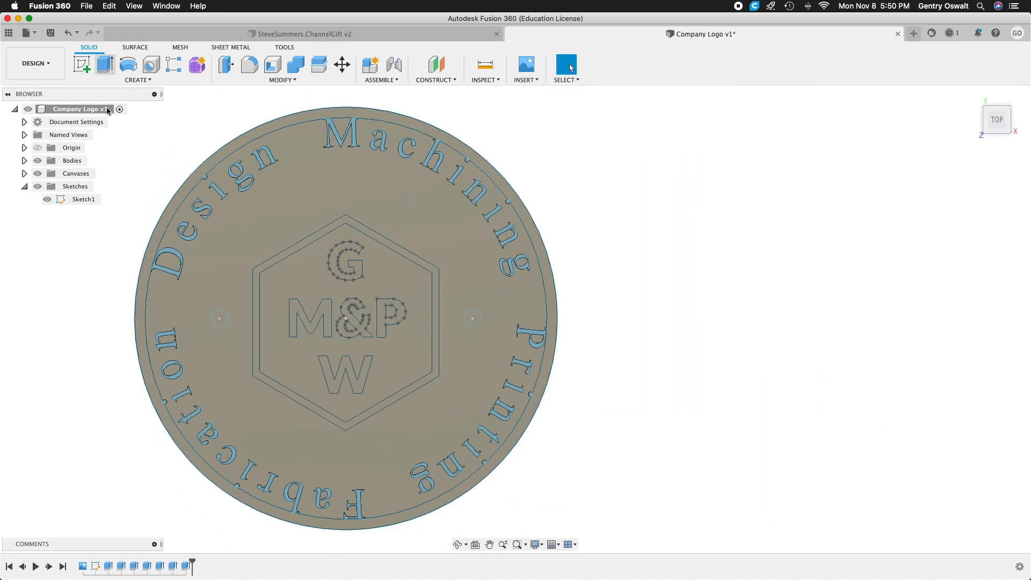
key("e")
scroll(215, 321, "up", 2)
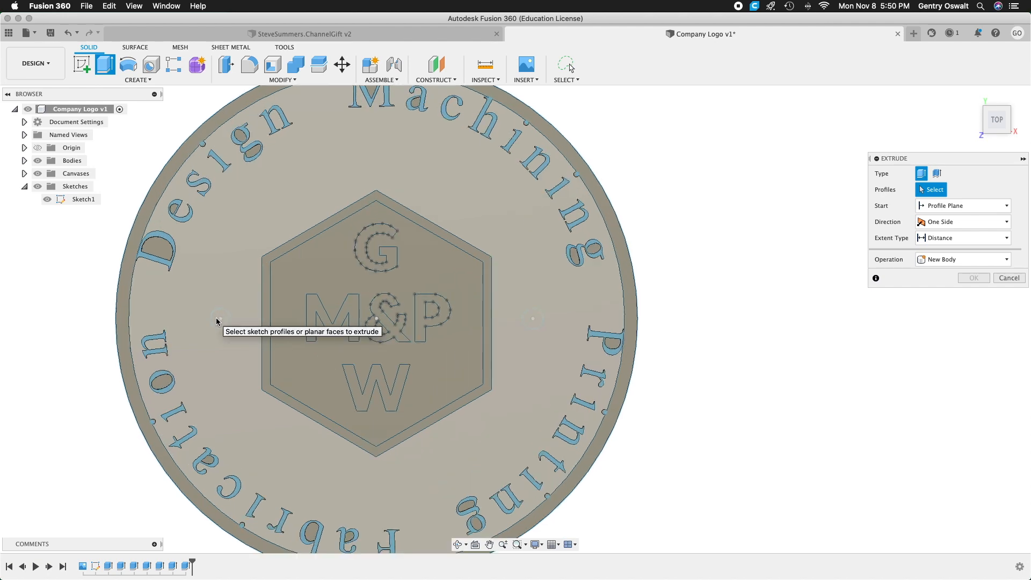
middle_click_drag(72, 341, 184, 262, "shift")
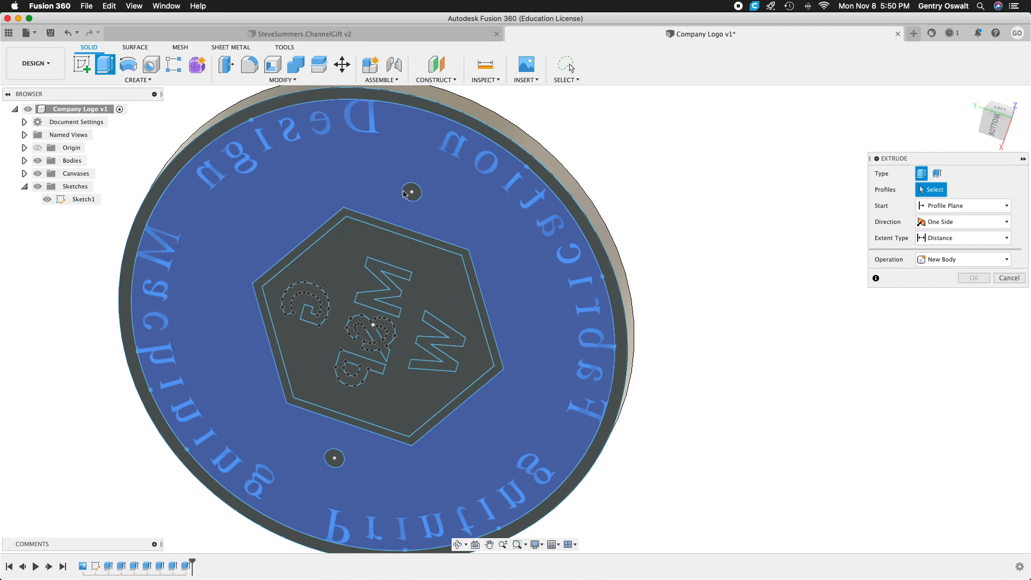
left_click(412, 193)
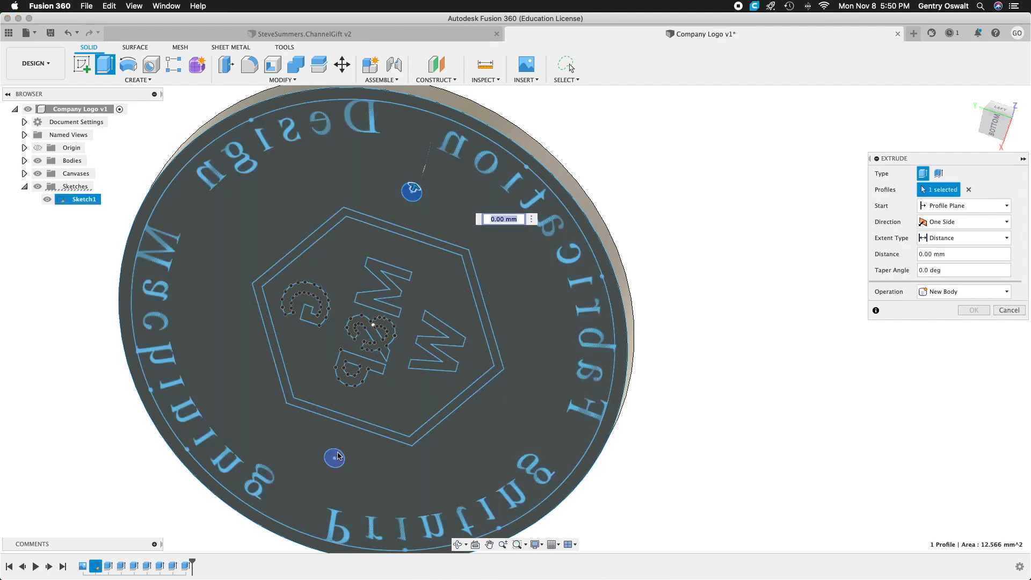
left_click(334, 457)
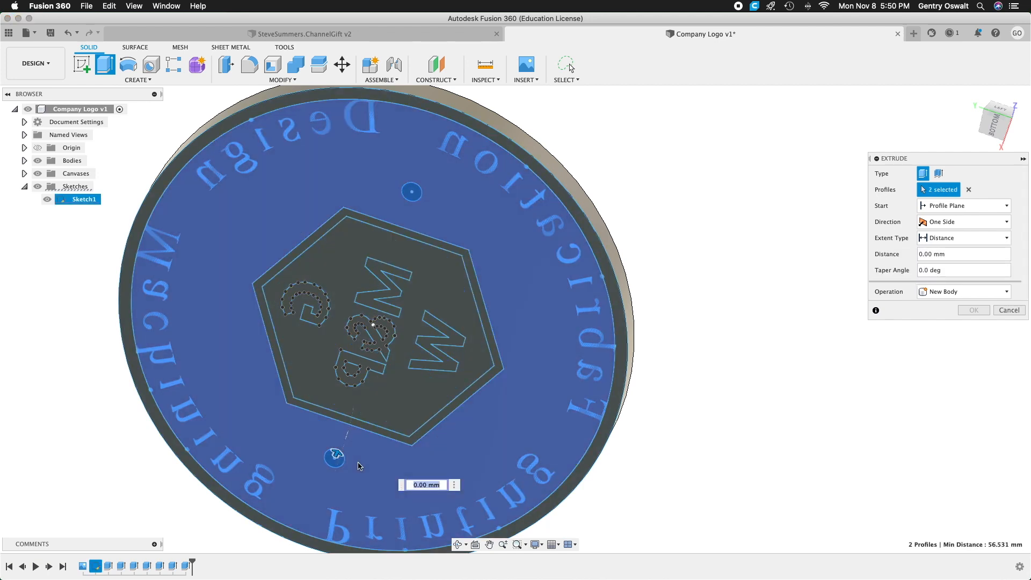
left_click_drag(347, 445, 346, 437)
left_click_drag(713, 362, 686, 415)
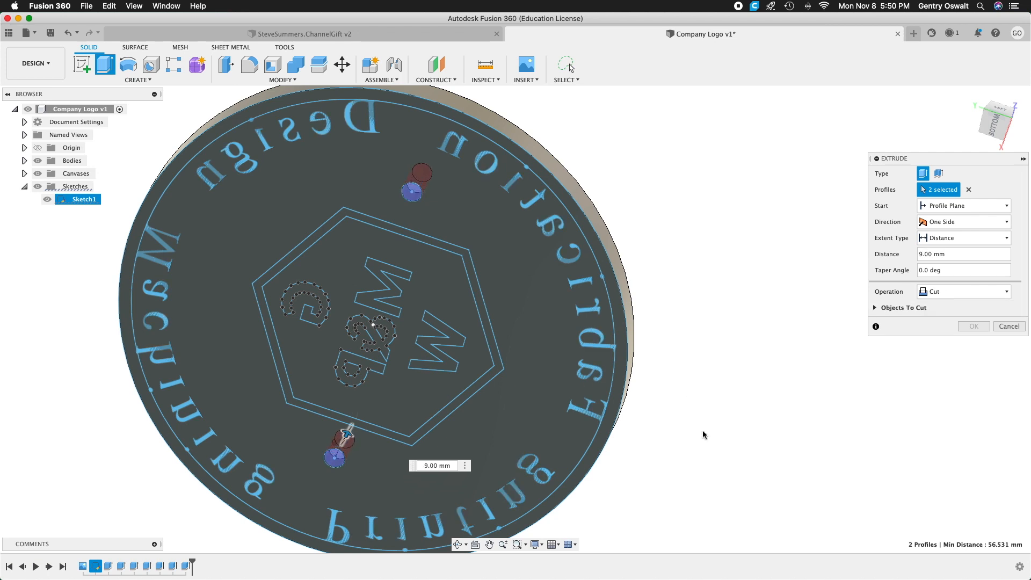
left_click(969, 325)
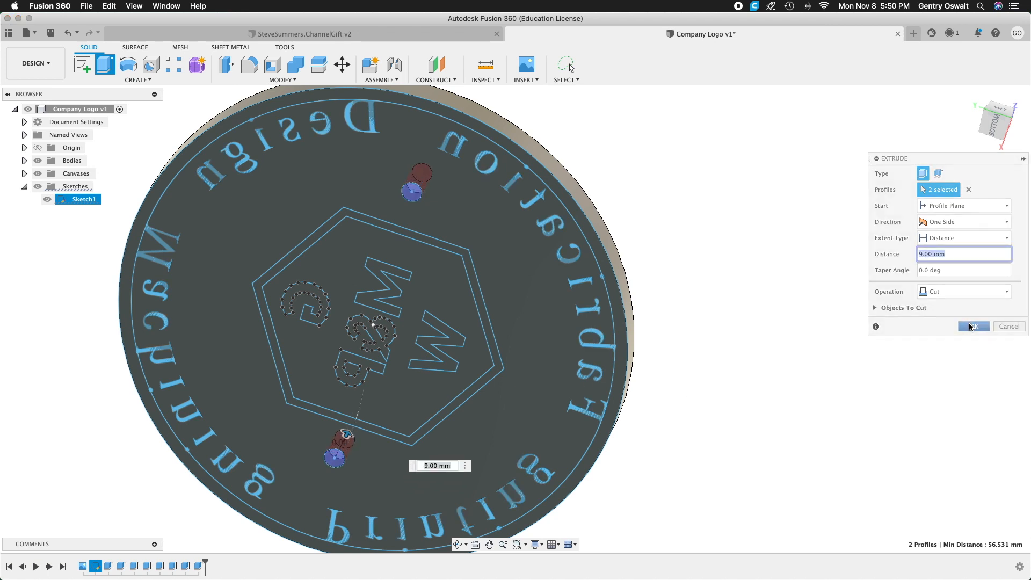
Return to the home view and hide all sketches so only the logo body is displayed.
middle_click_drag(800, 252, 697, 311, "shift")
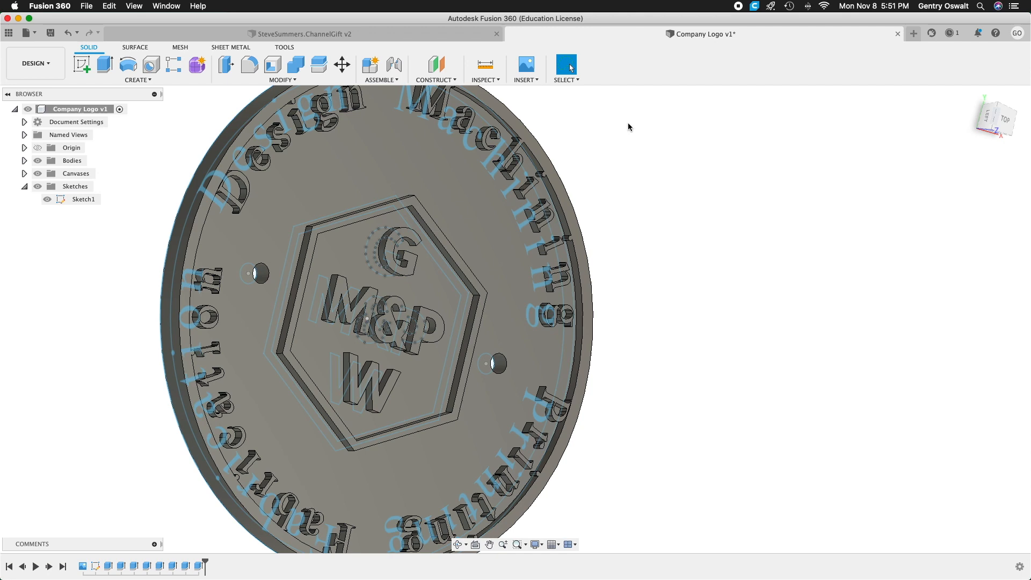
left_click(970, 91)
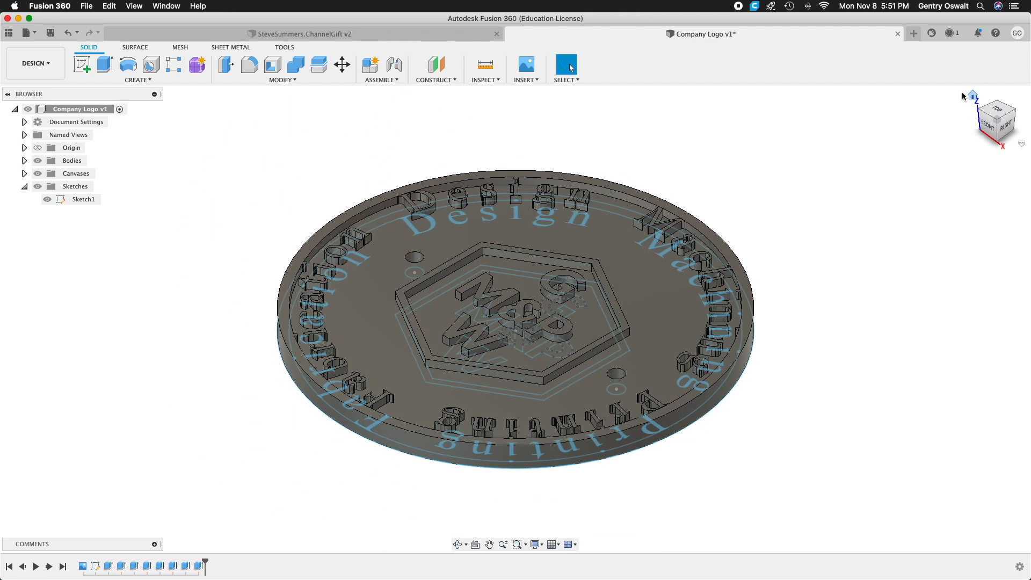
left_click(37, 185)
left_click(24, 187)
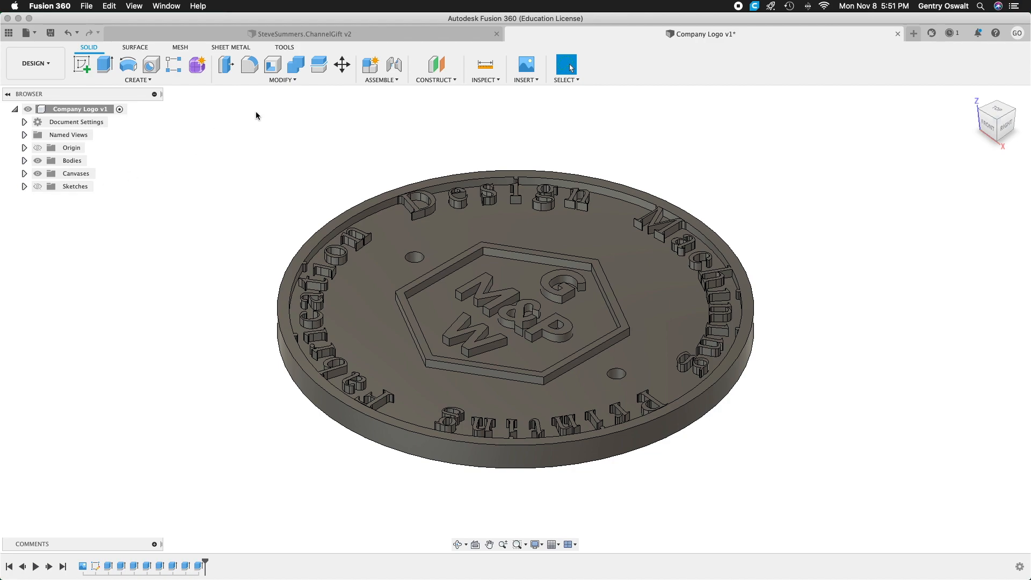
Inspect the finished logo and its two through holes from angled and top views.
middle_click_drag(267, 110, 343, 175, "shift")
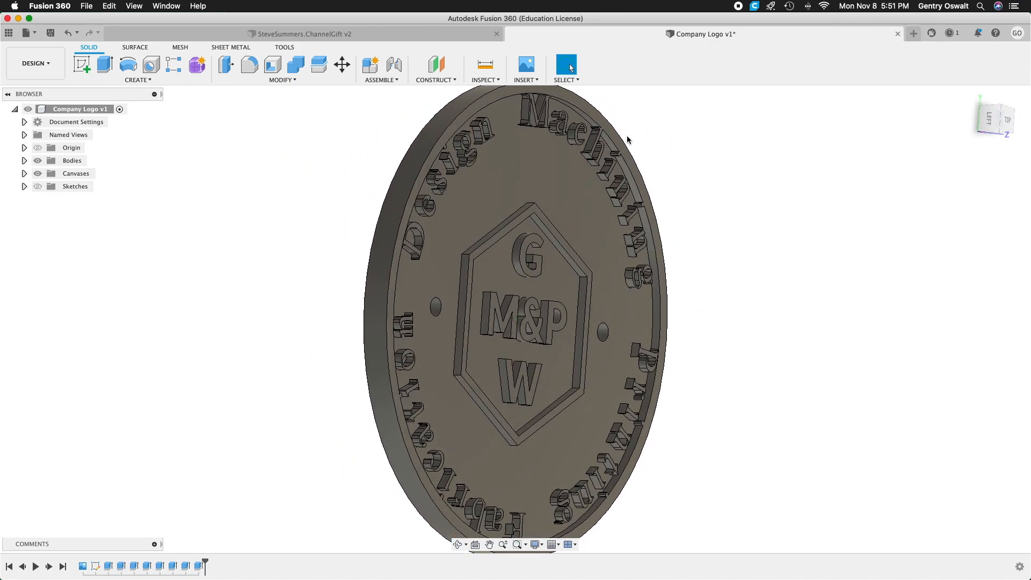
left_click(1008, 121)
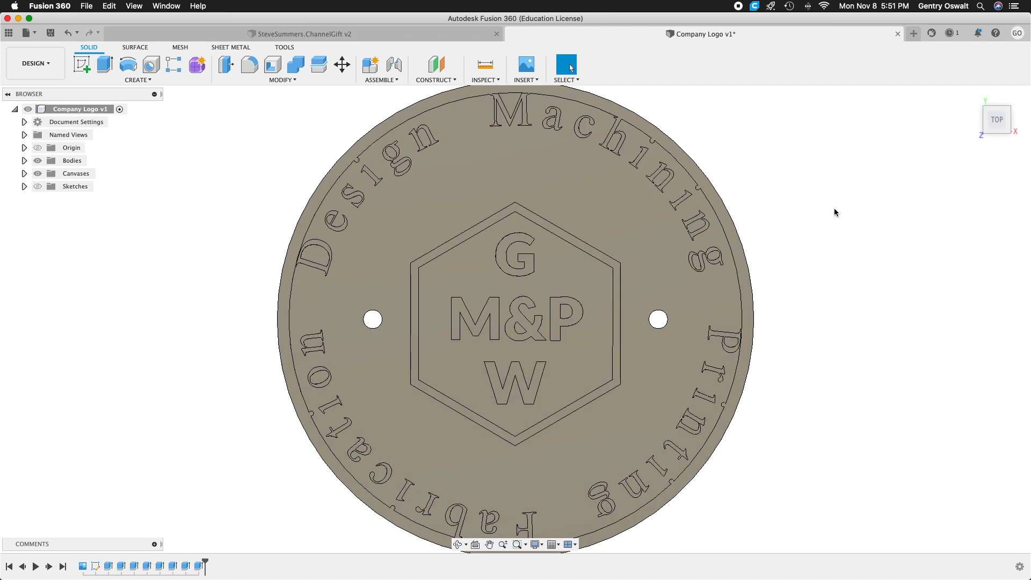
middle_click_drag(841, 210, 843, 216, "shift")
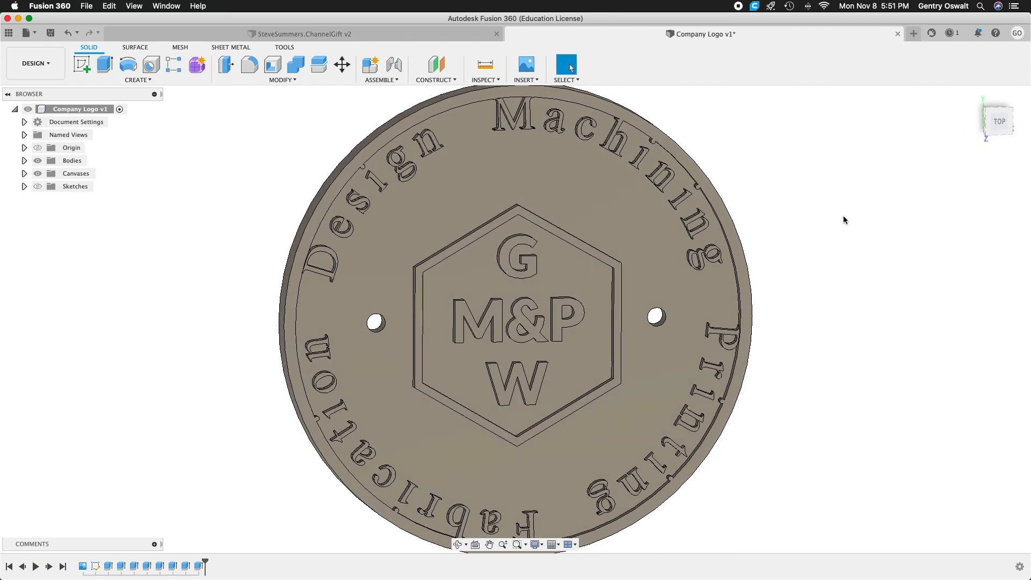
scroll(844, 219, "down", 3)
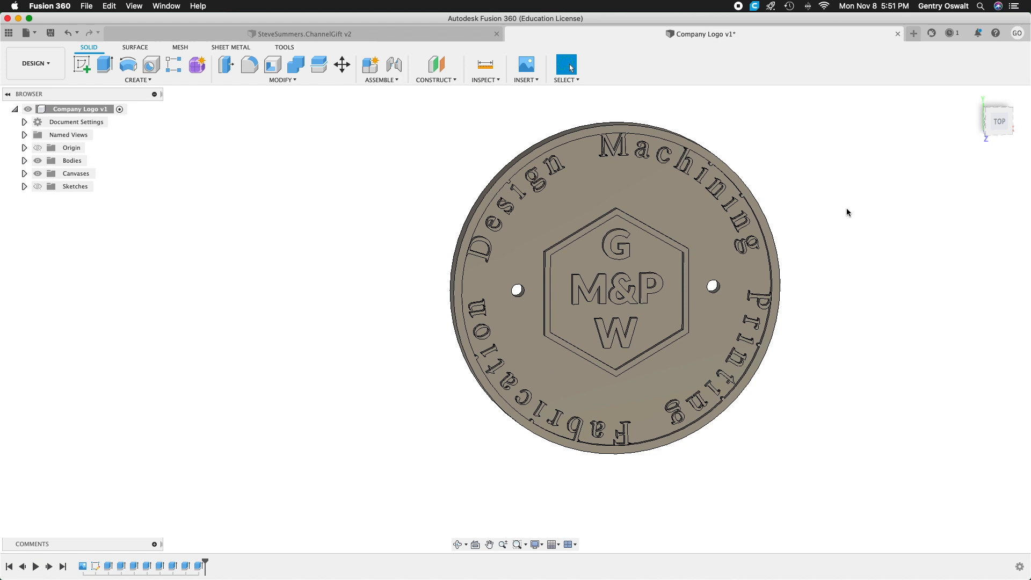
middle_click_drag(847, 210, 845, 258, "shift")
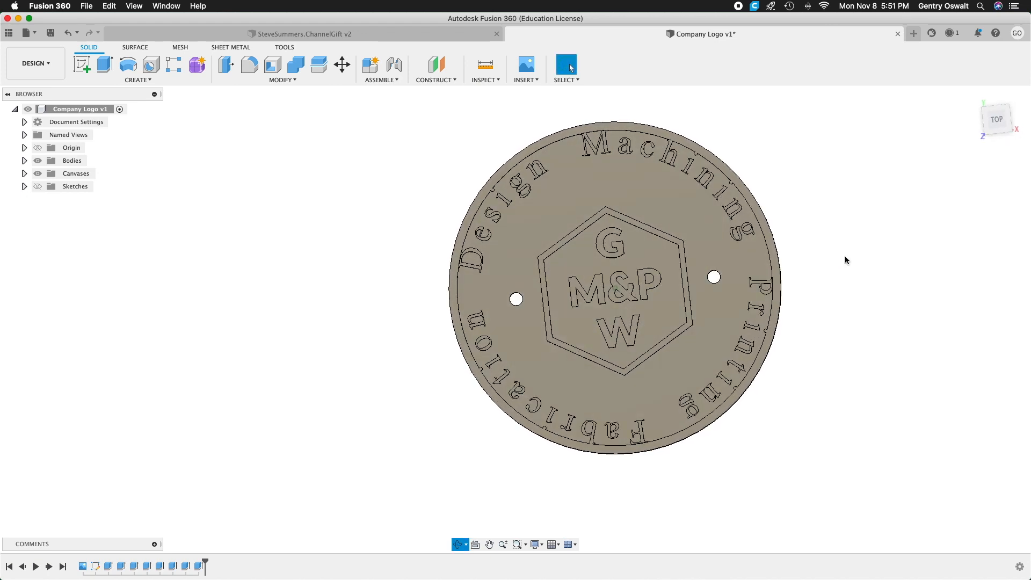
left_click(997, 128)
middle_click_drag(863, 184, 644, 183)
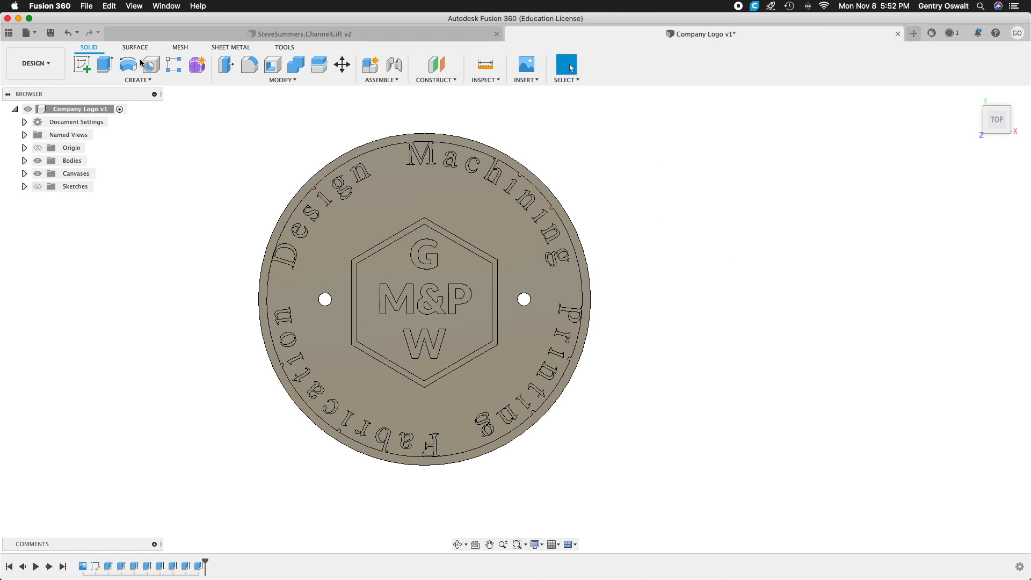
Save the design with the description "User Saved" and export it to the Desktop as the OBJ file "Company Logo v2".
left_click(50, 33)
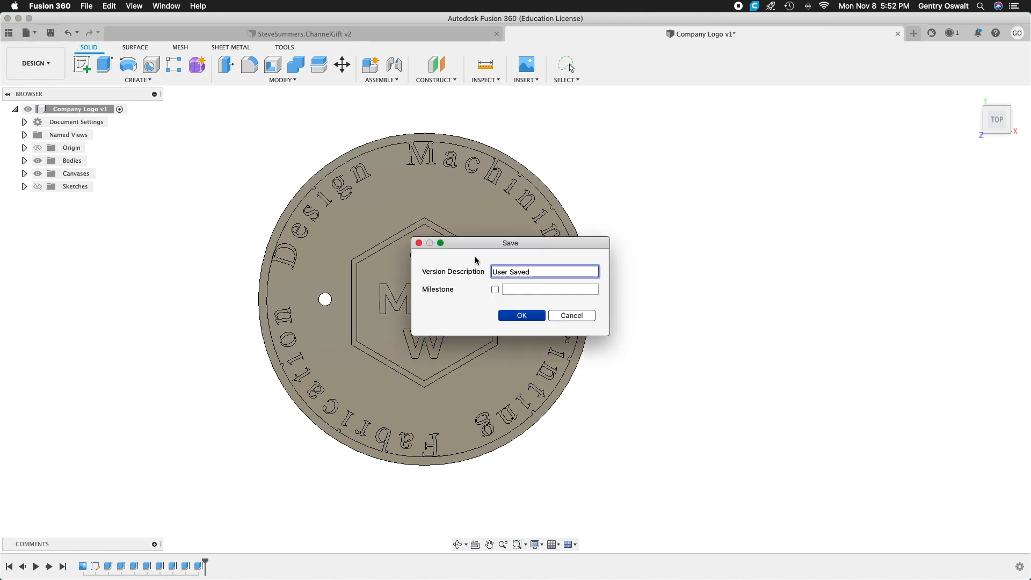
left_click(532, 319)
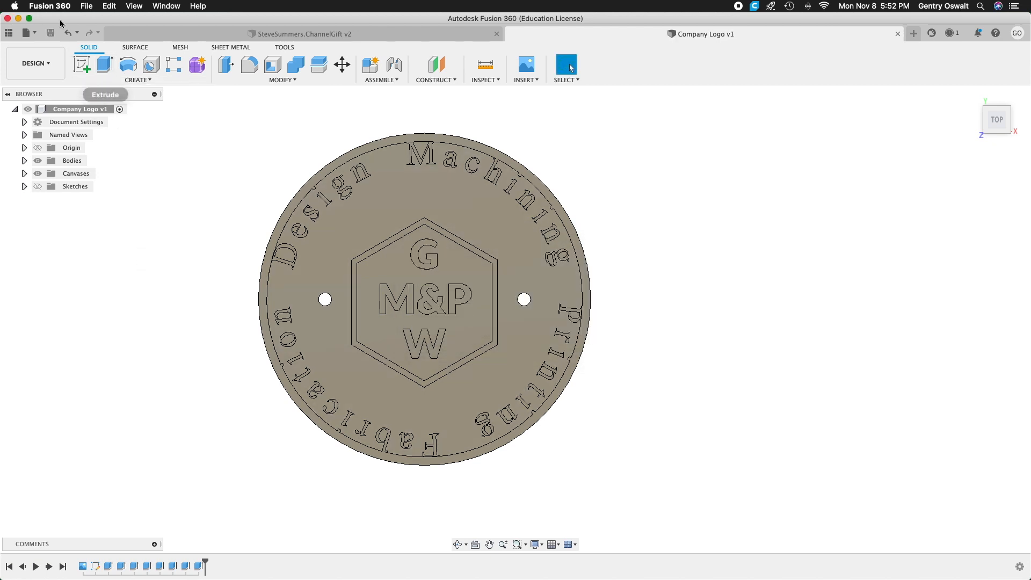
left_click(87, 7)
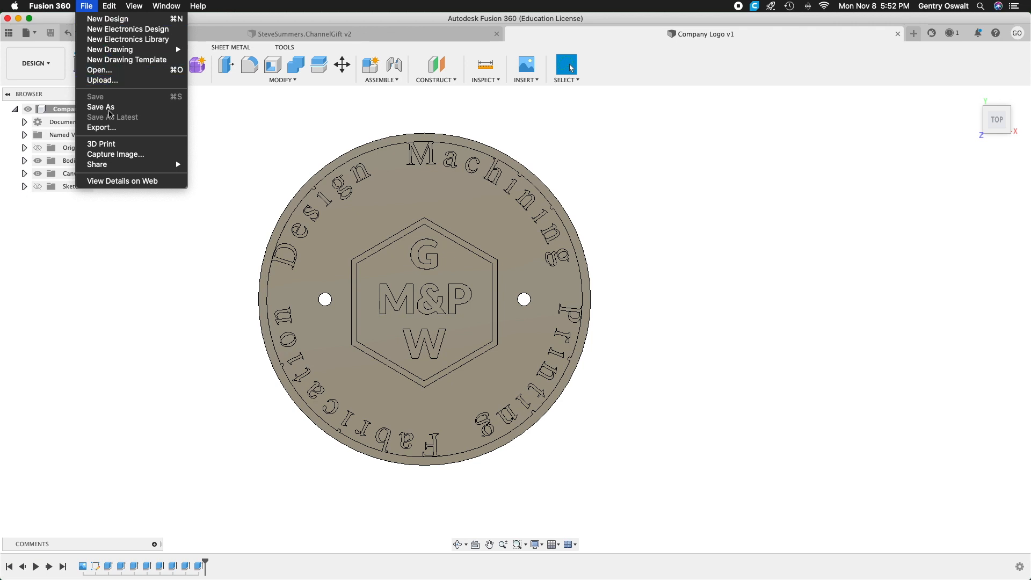
left_click(110, 129)
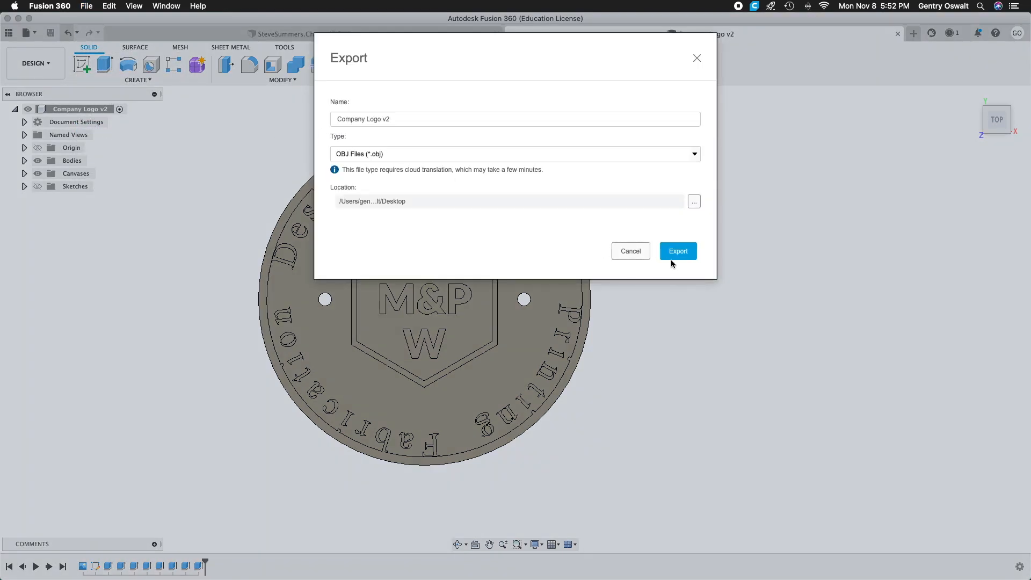
left_click(681, 253)
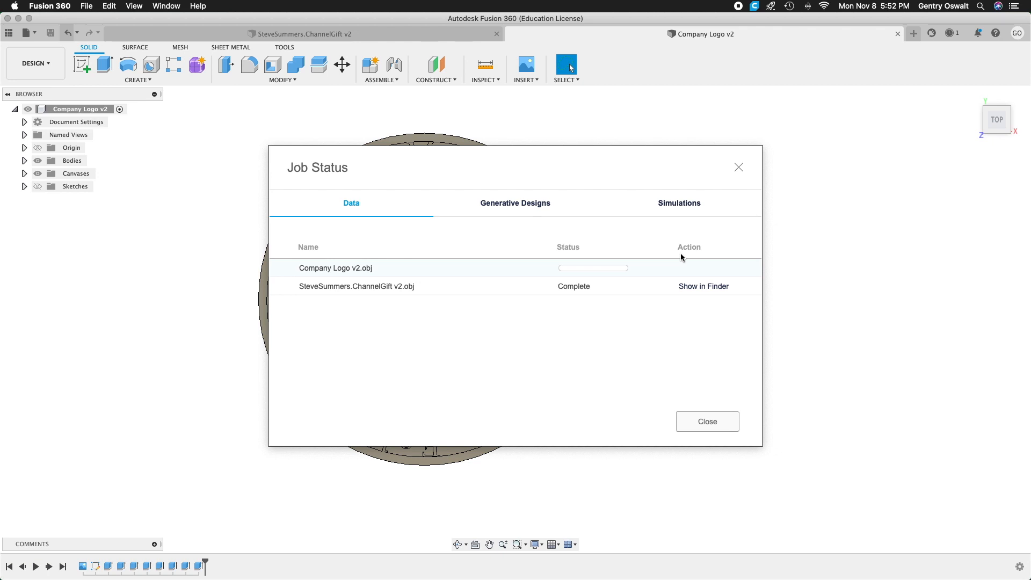
left_click(719, 424)
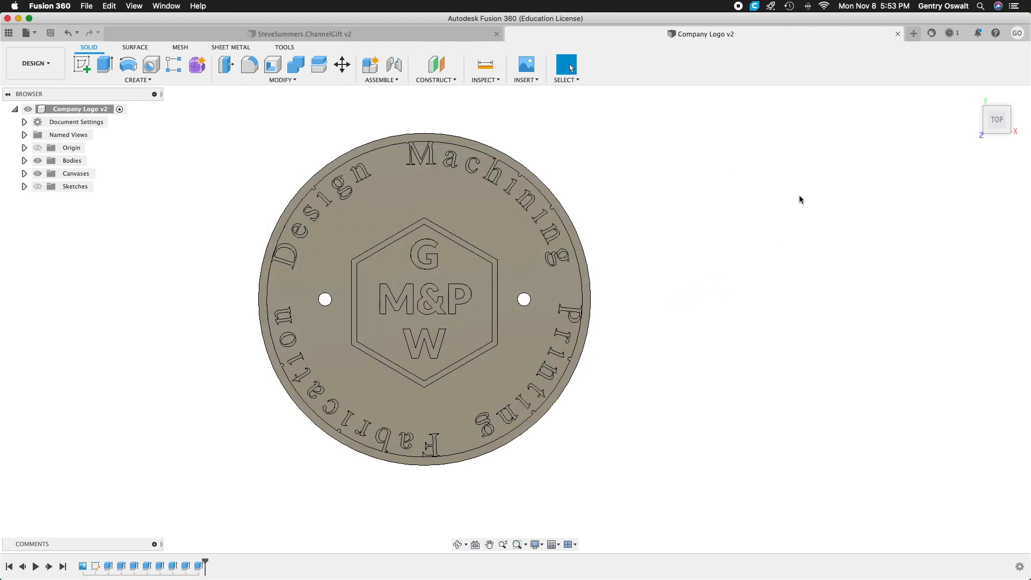
Switch to the Render workspace and start an in-canvas render of the logo from a closer, angled view.
left_click(537, 154)
left_click(54, 63)
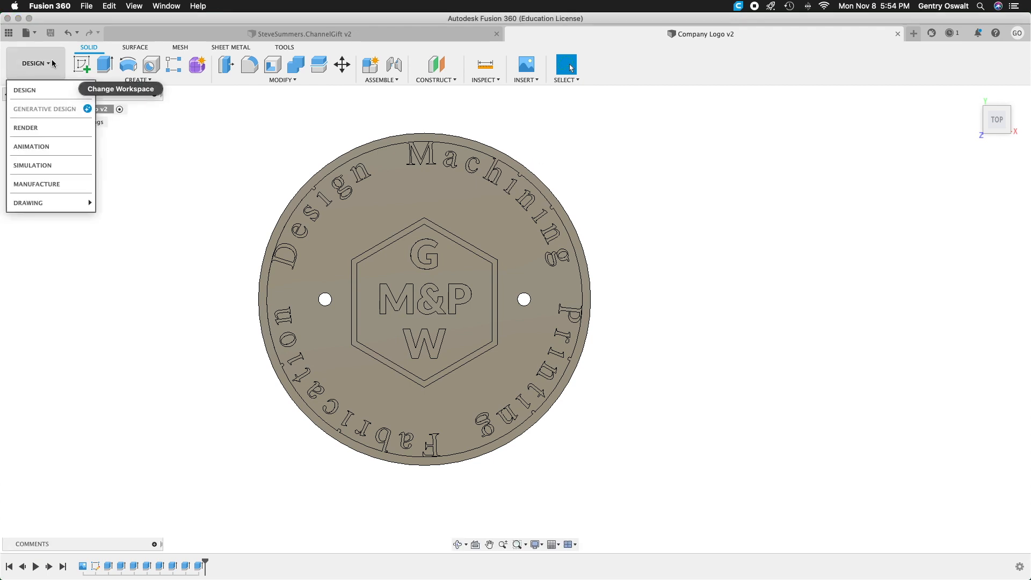
left_click(46, 128)
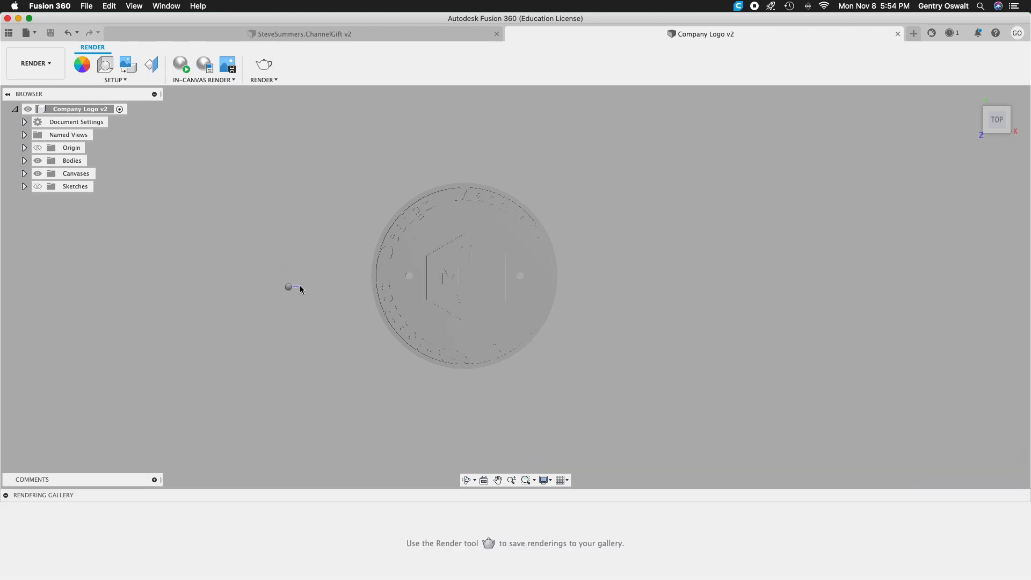
right_click_drag(300, 286, 295, 271)
left_click(279, 285)
middle_click_drag(278, 288, 295, 269, "shift")
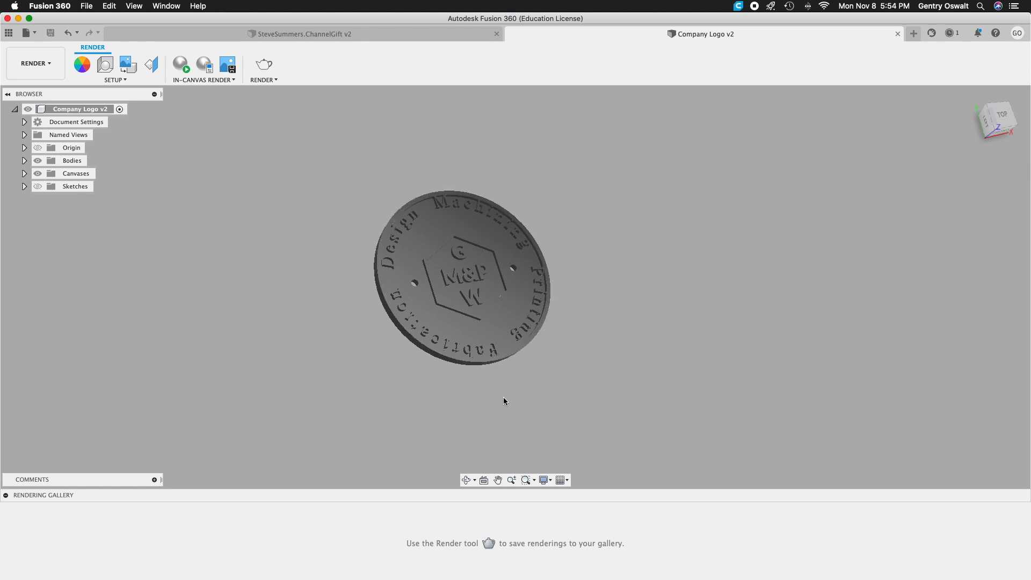
left_click(186, 69)
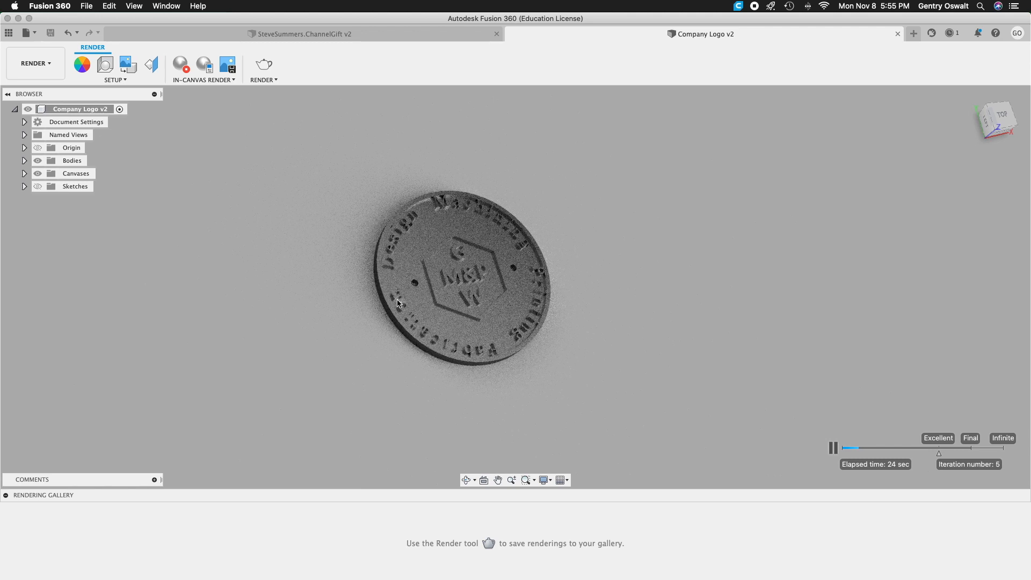
scroll(402, 298, "up", 2)
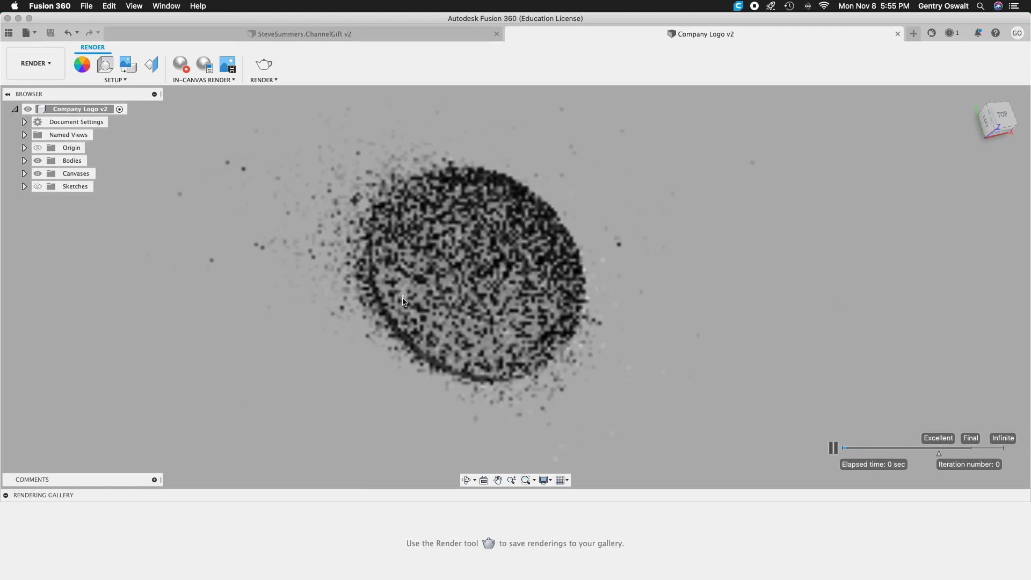
scroll(401, 297, "up", 3)
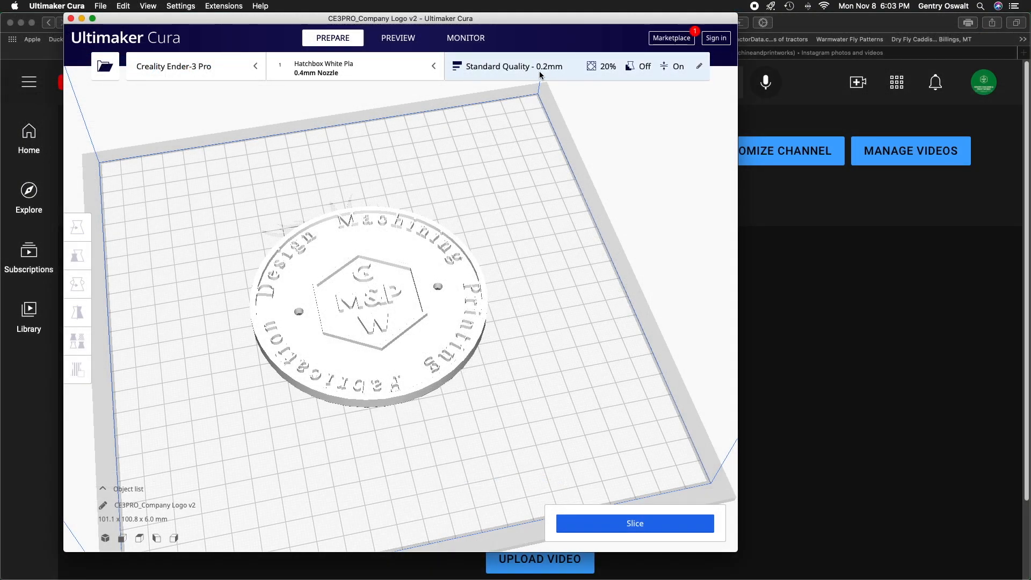
Switch to Ultimaker Cura and review the Quality and Walls print settings of the Standard Quality profile.
left_click(540, 71)
left_click(598, 166)
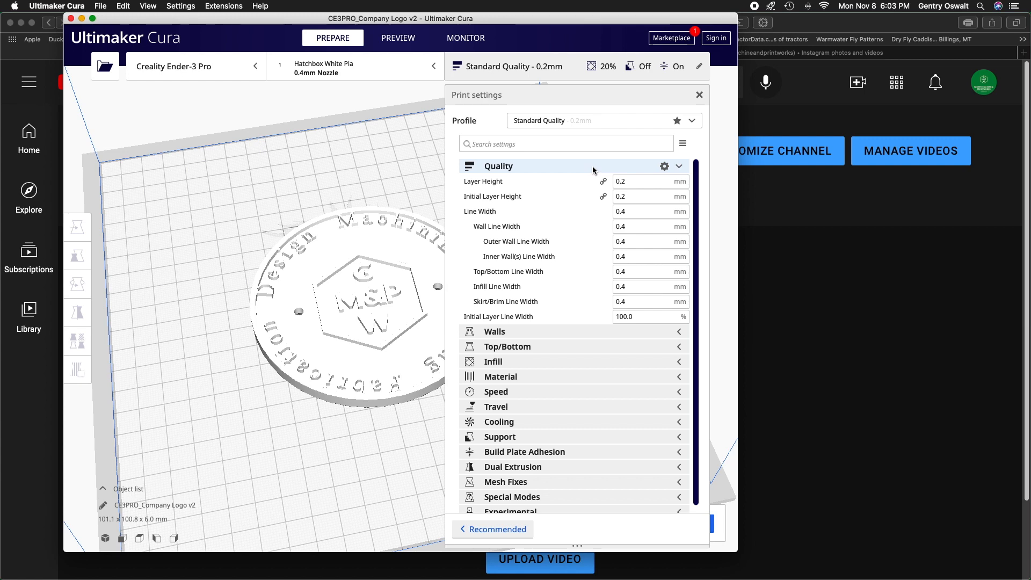
left_click(592, 166)
left_click(592, 166)
mouse_move(627, 181)
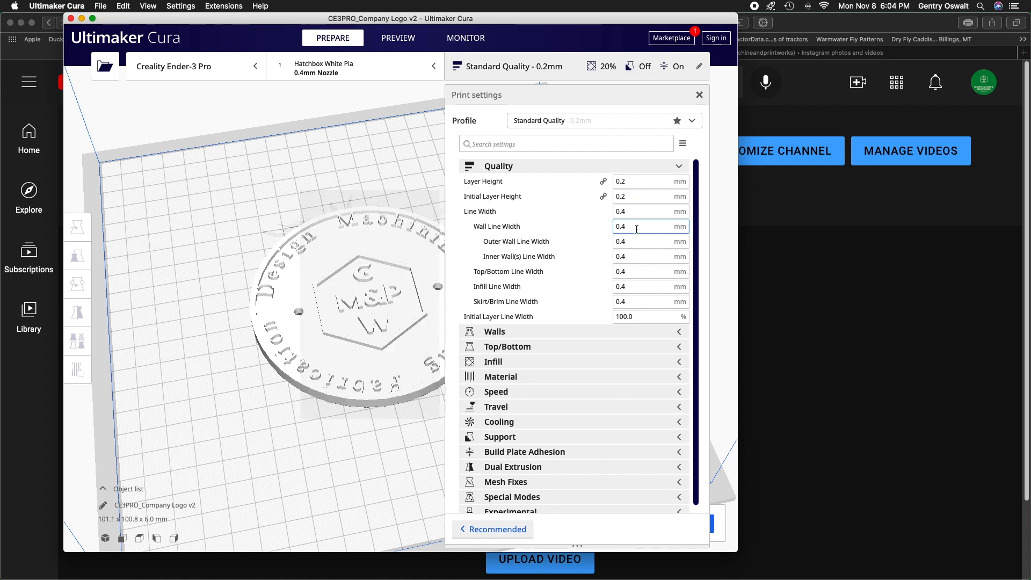
left_click(603, 167)
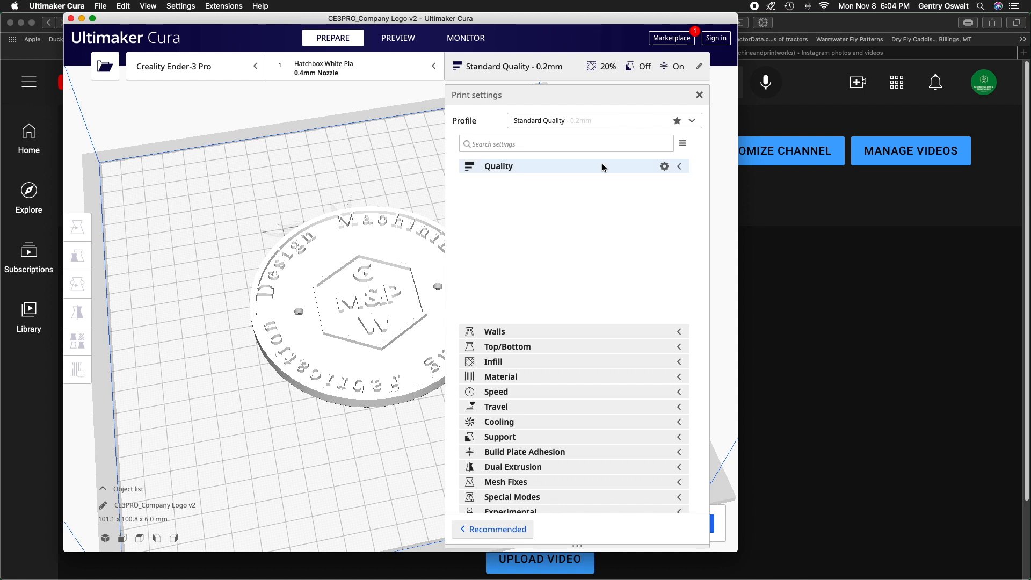
left_click(598, 183)
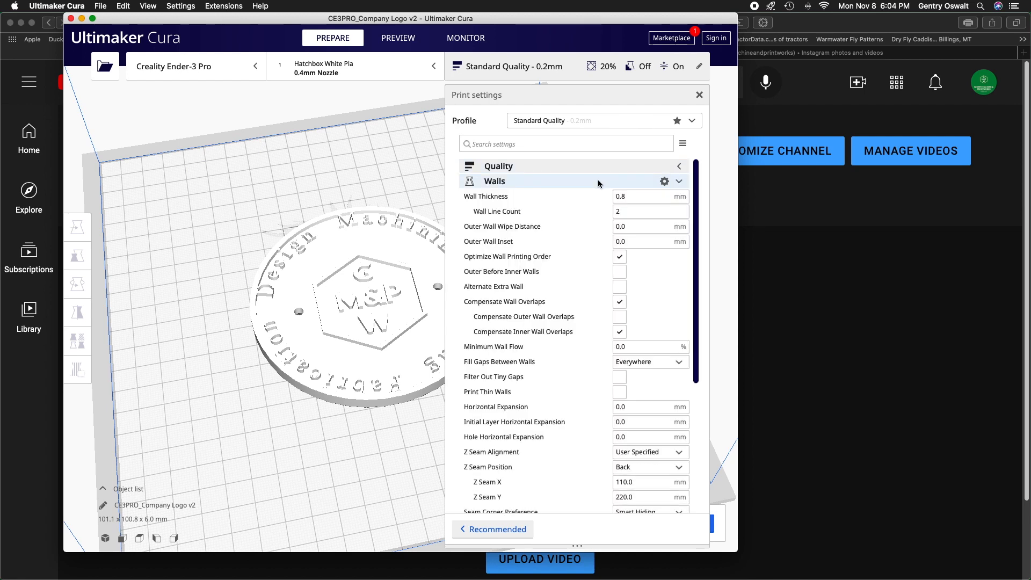
mouse_move(586, 197)
scroll(586, 198, "down", 1)
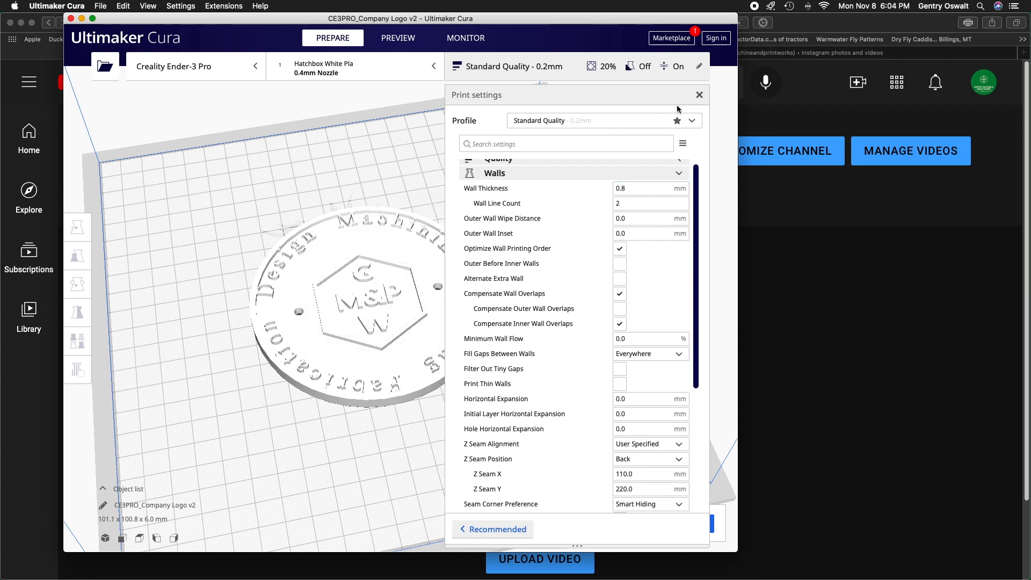
left_click(700, 95)
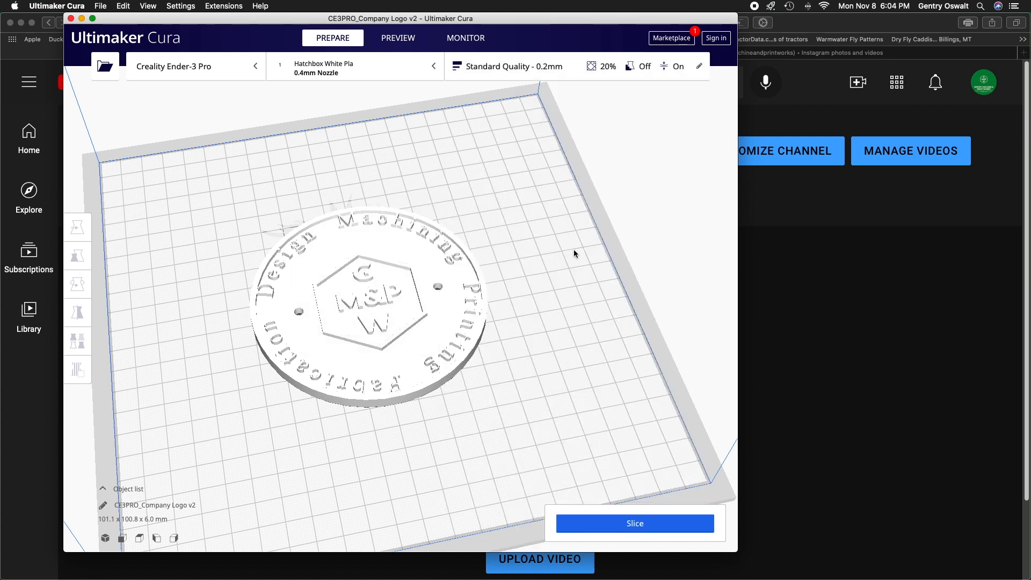
Scale the logo model uniformly to 150%.
left_click(442, 312)
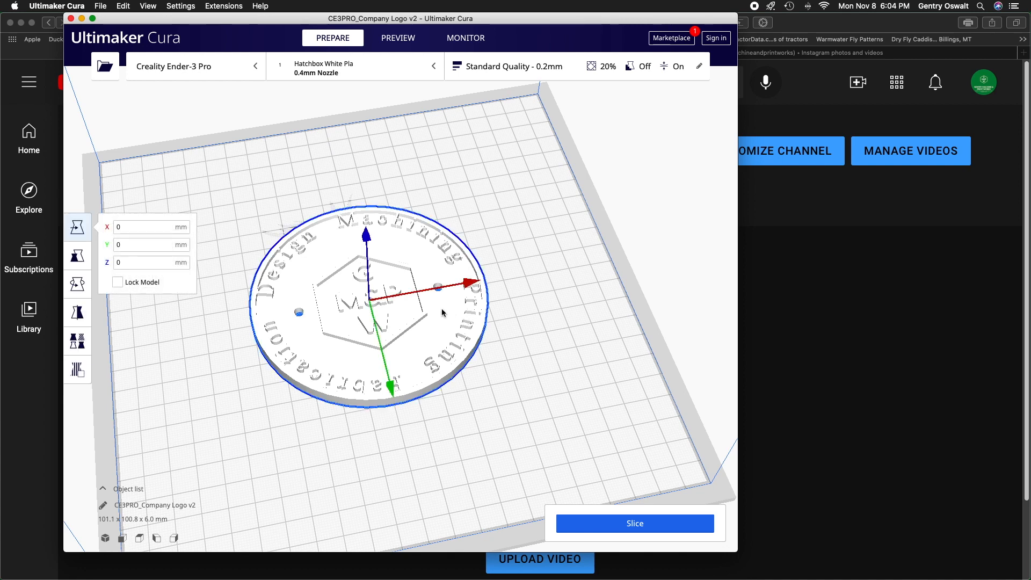
left_click(78, 255)
left_click(212, 256)
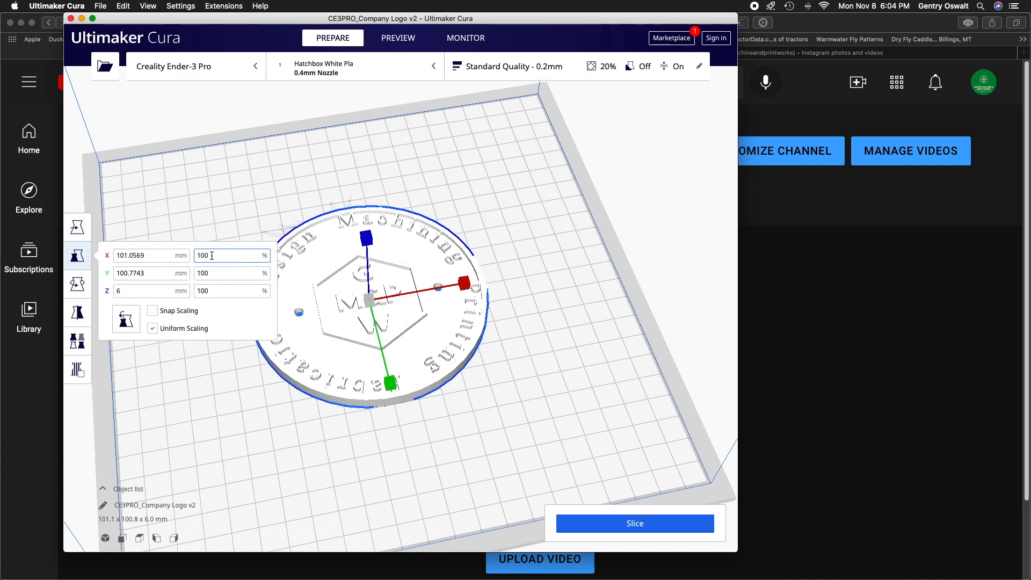
left_click_drag(212, 256, 198, 255)
type("1")
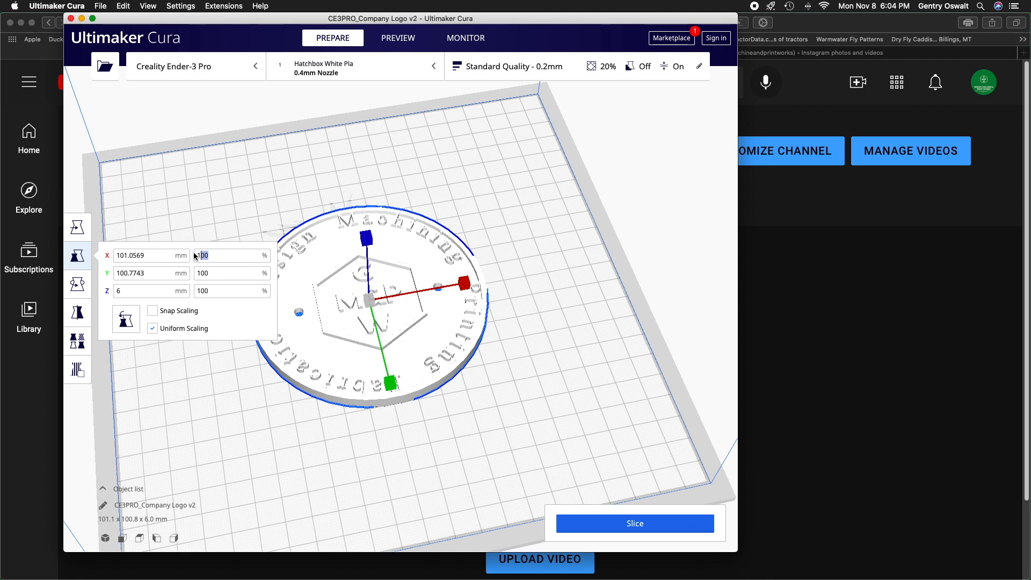
type("50")
key("Return")
Set the logo's uniform scale to 200%, slice it and check the print time estimate.
key("BackSpace")
key("BackSpace")
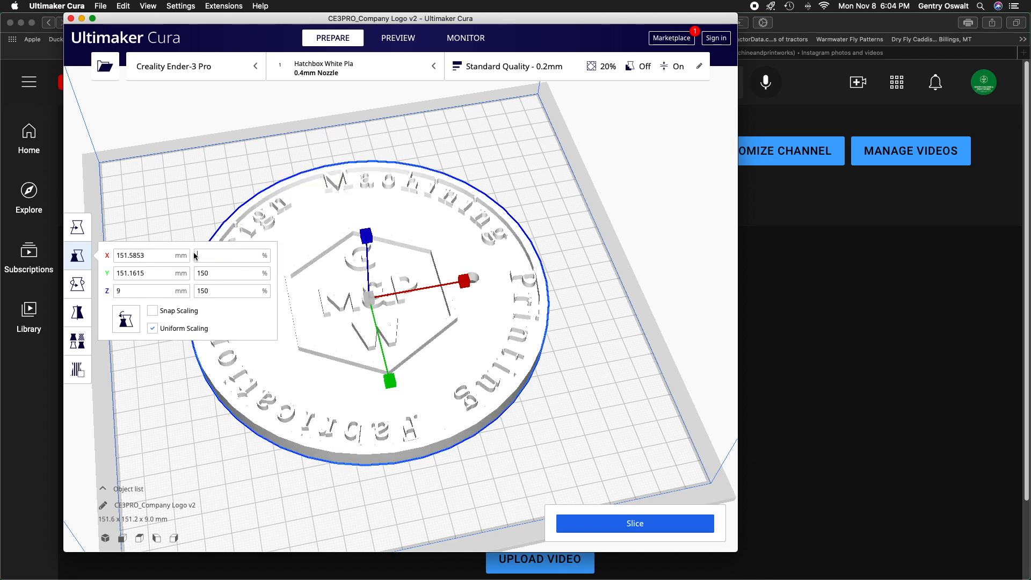
type("200")
key("Return")
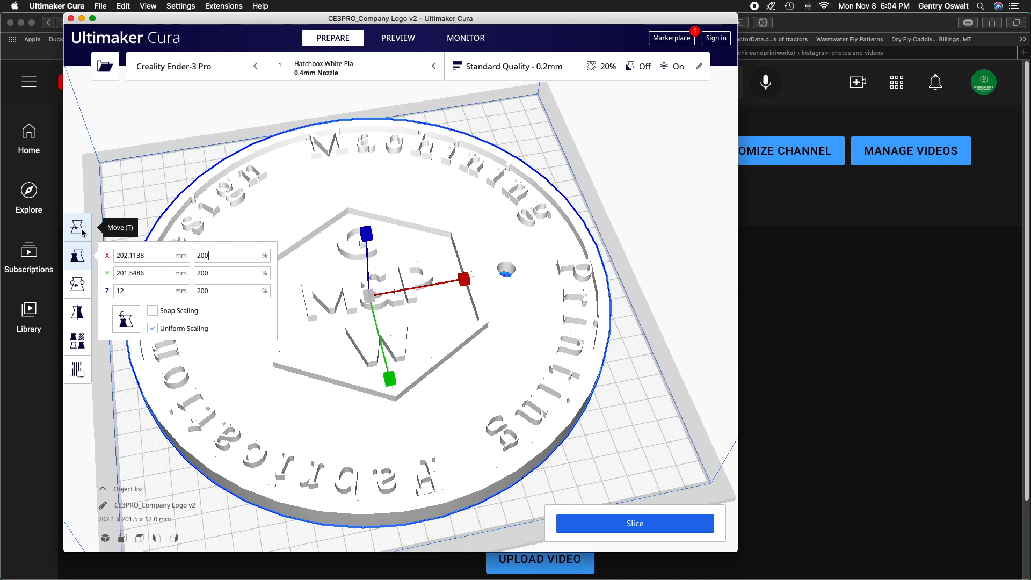
left_click(79, 160)
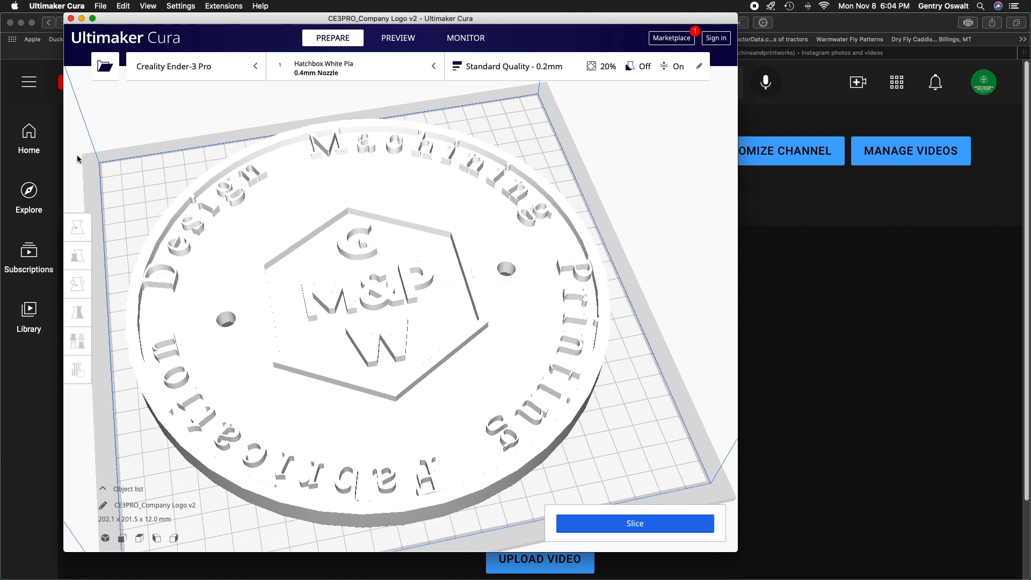
left_click(675, 525)
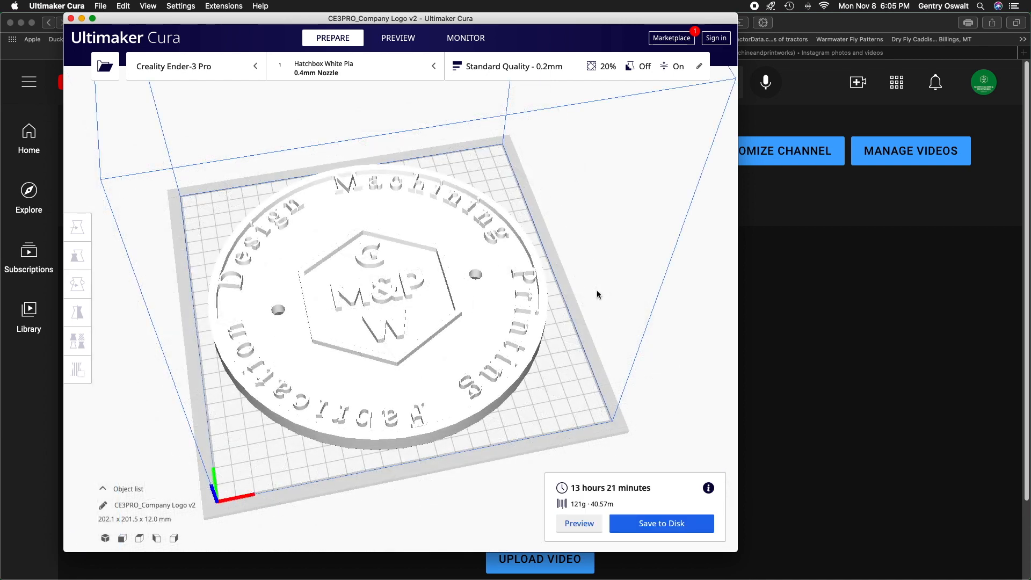
mouse_move(710, 488)
Set the wall thickness to 0.6 mm in the print settings and slice the logo again.
left_click(564, 65)
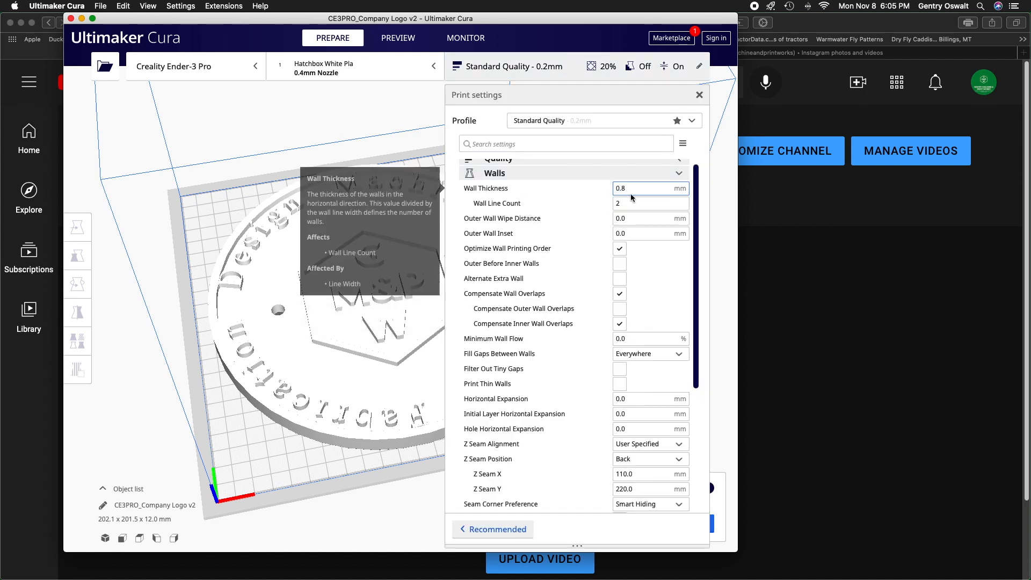
key("BackSpace")
type("6")
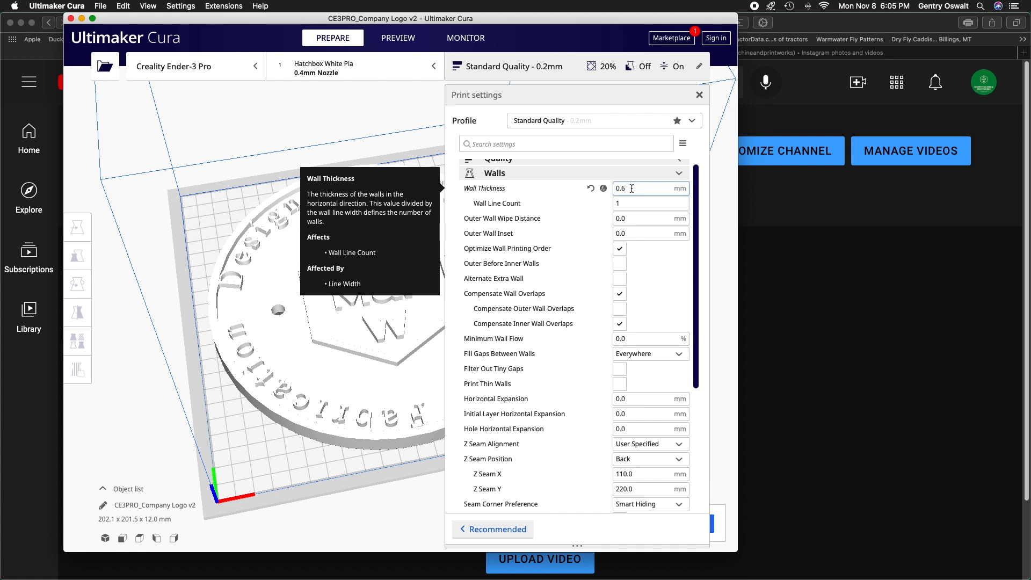
left_click(677, 173)
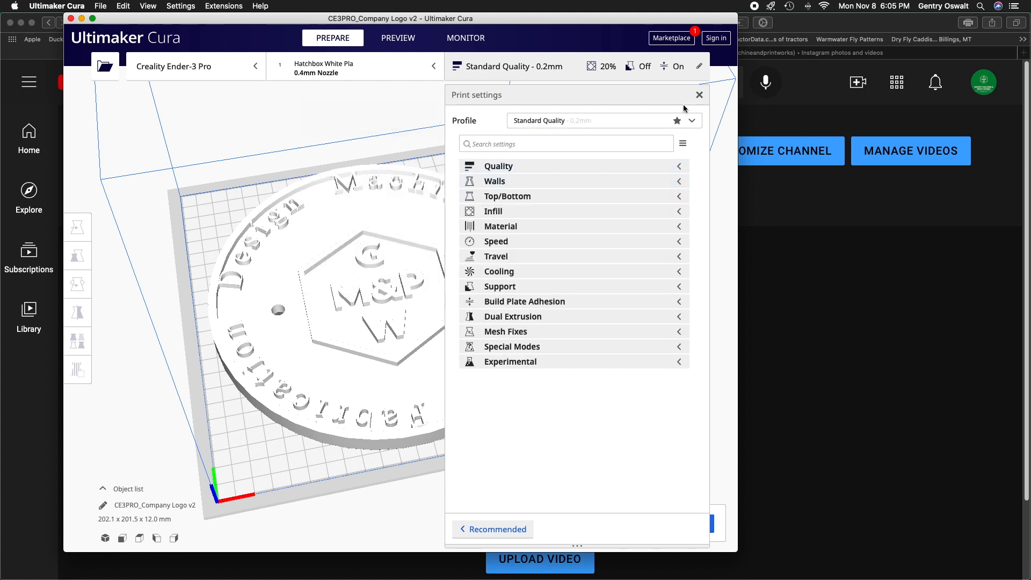
left_click(699, 95)
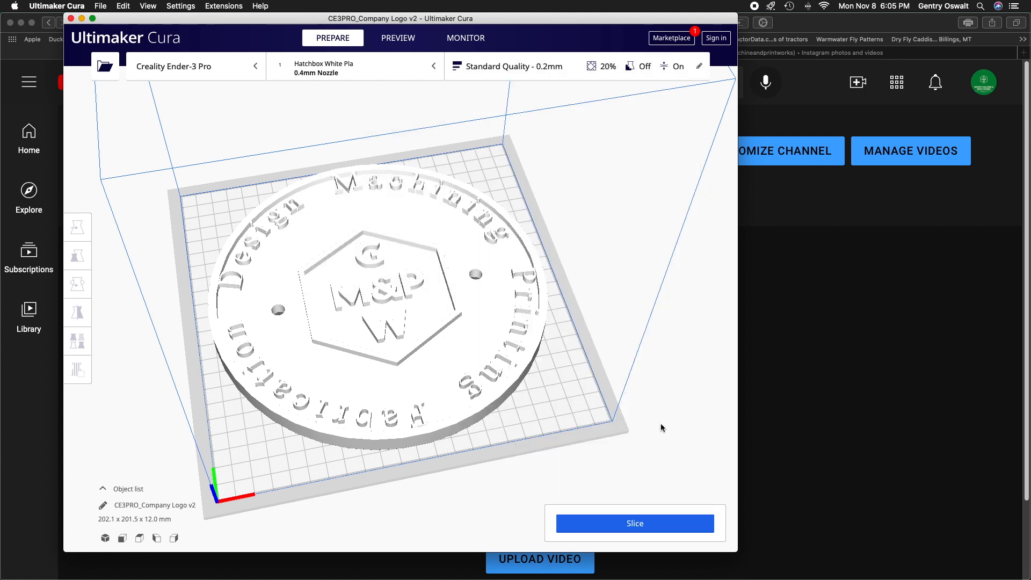
left_click(653, 520)
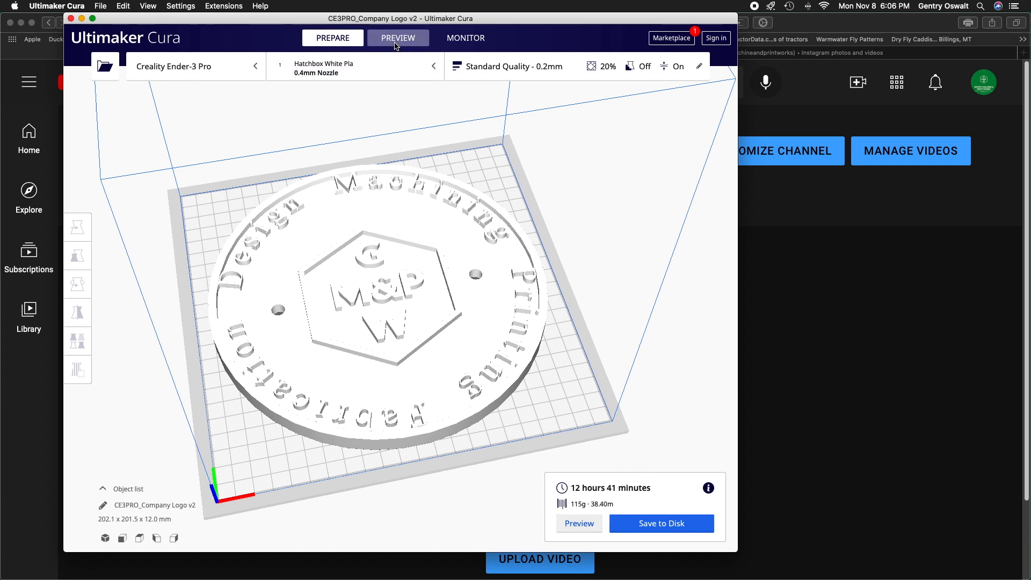
Preview the sliced logo down to layer 50 and inspect the walls and infill of the lettering and hexagon up close.
left_click(415, 49)
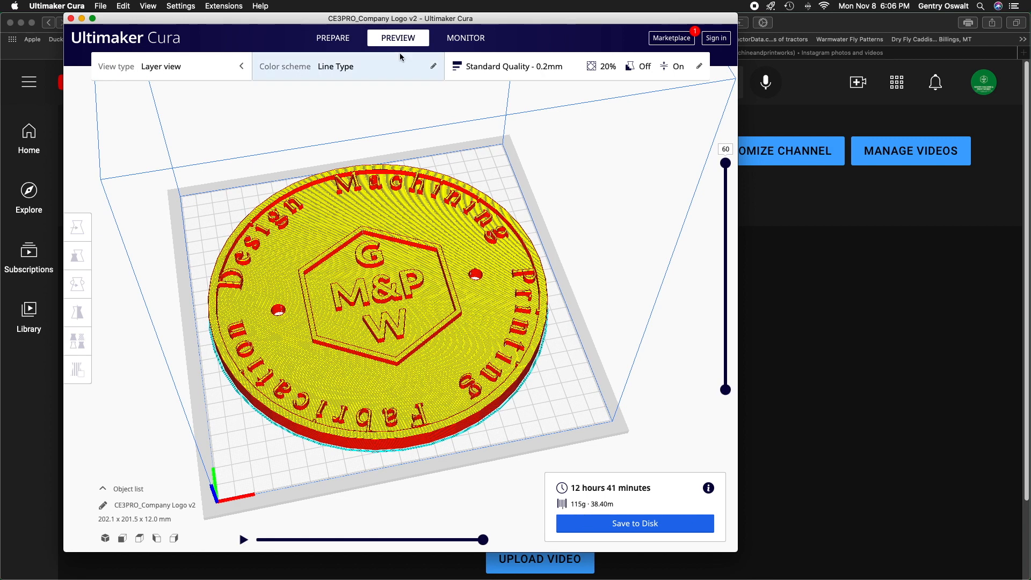
left_click_drag(724, 171, 727, 200)
scroll(534, 268, "down", 2)
scroll(534, 266, "up", 10)
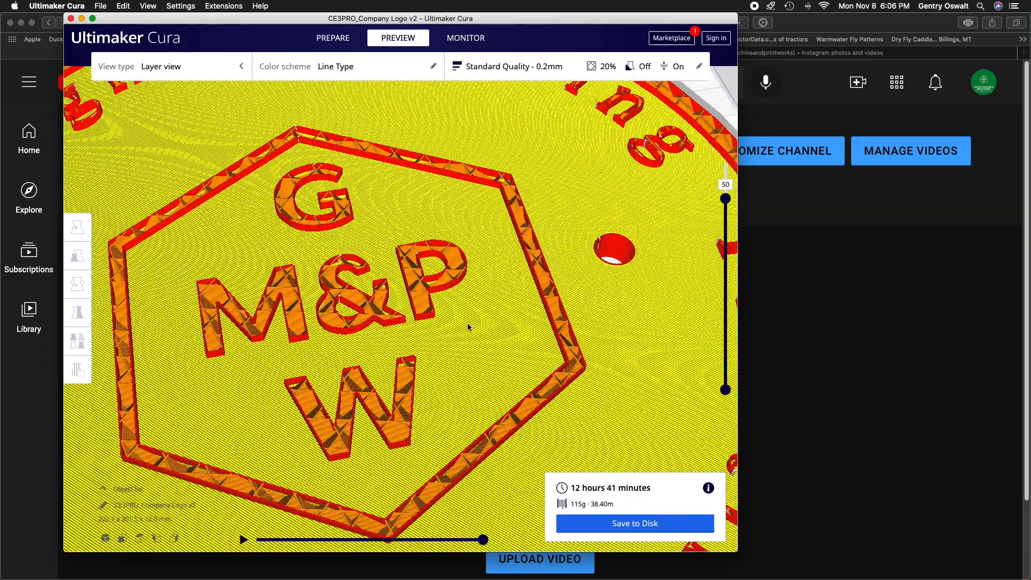
scroll(428, 356, "down", 3)
scroll(408, 354, "up", 6)
scroll(404, 350, "up", 8)
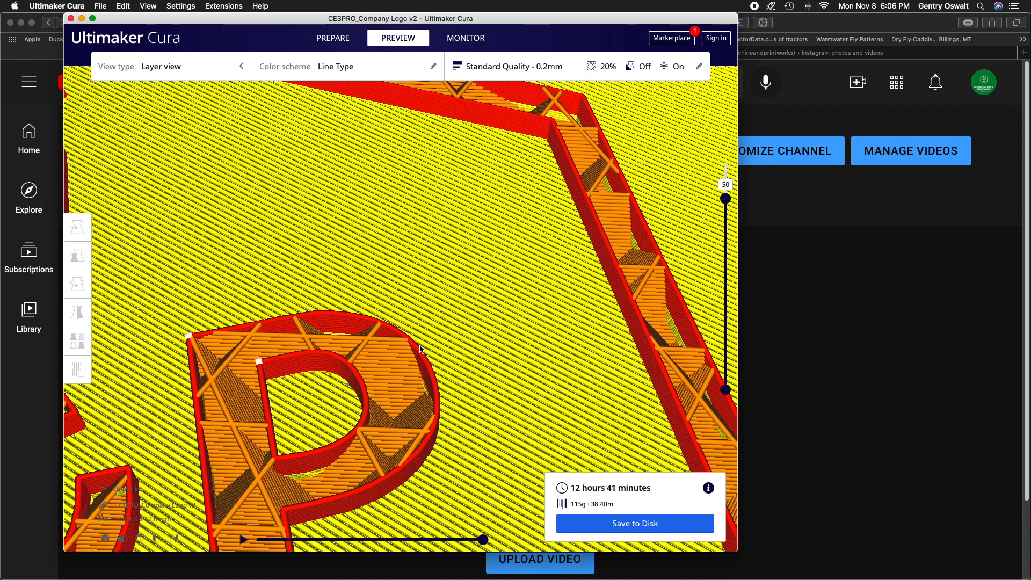
scroll(442, 370, "down", 4)
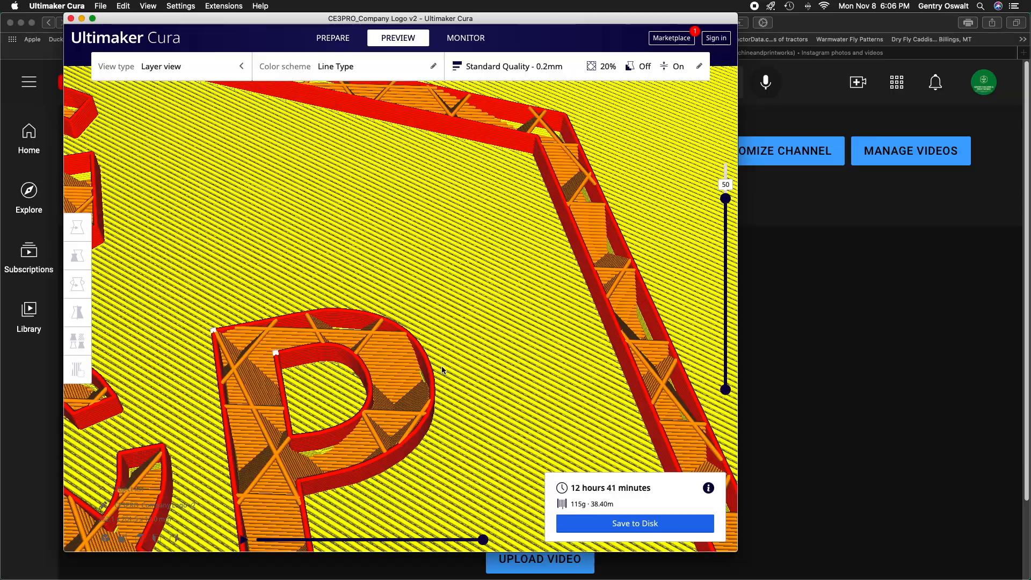
scroll(442, 370, "down", 6)
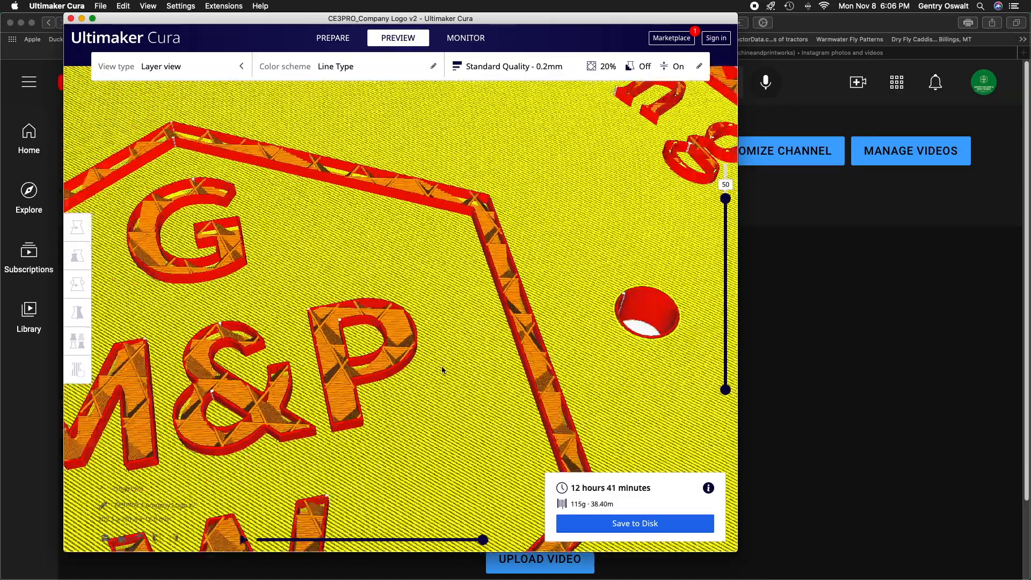
scroll(441, 370, "down", 6)
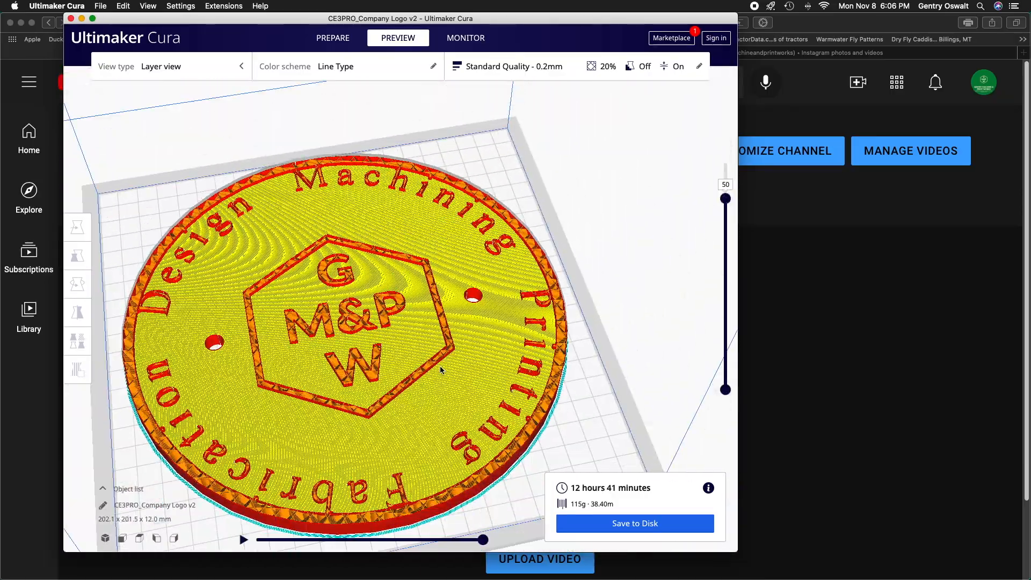
Set the wall thickness to 0.8 mm and check the resulting wall line count.
left_click(562, 70)
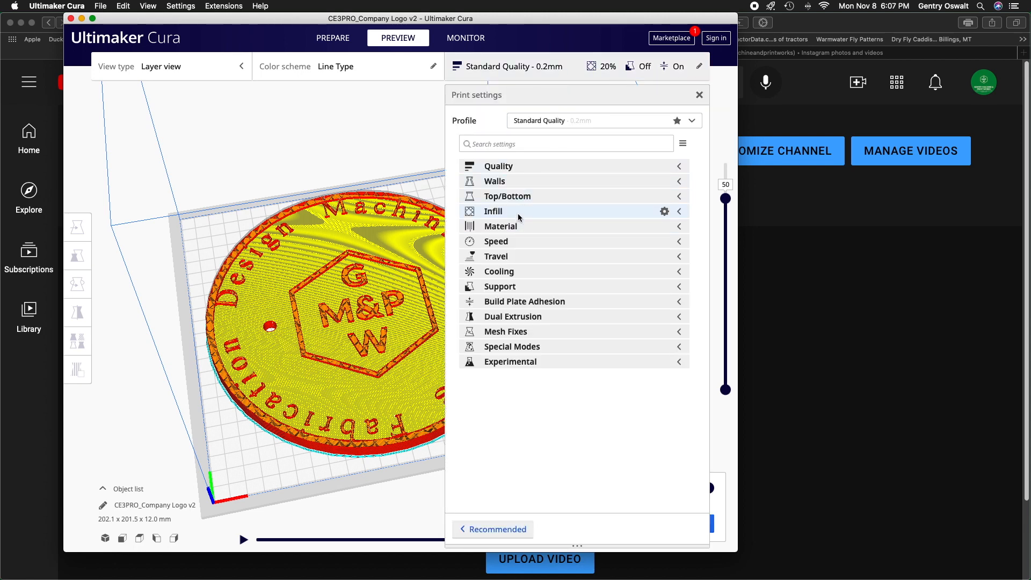
left_click(522, 167)
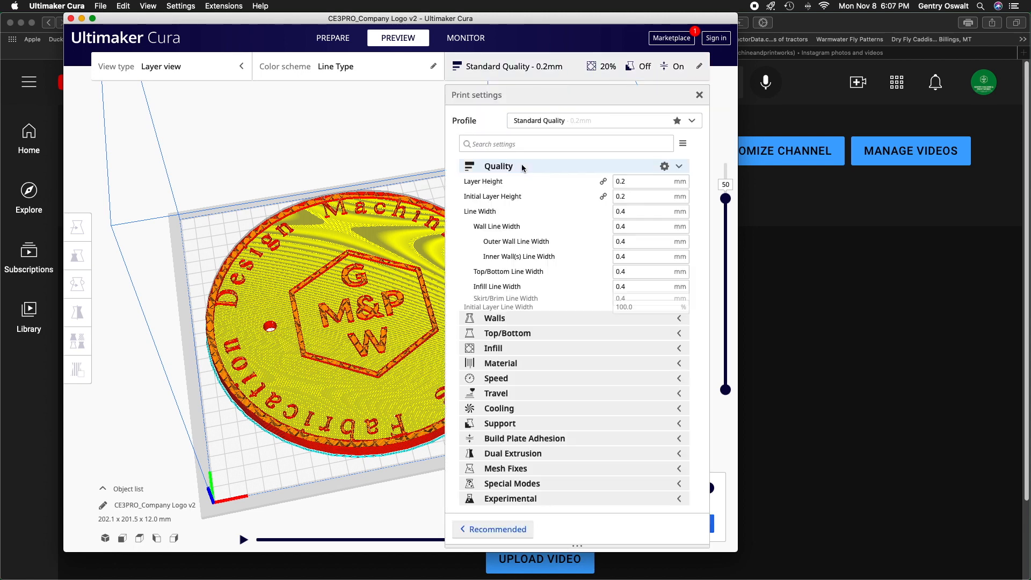
left_click(522, 167)
left_click(513, 181)
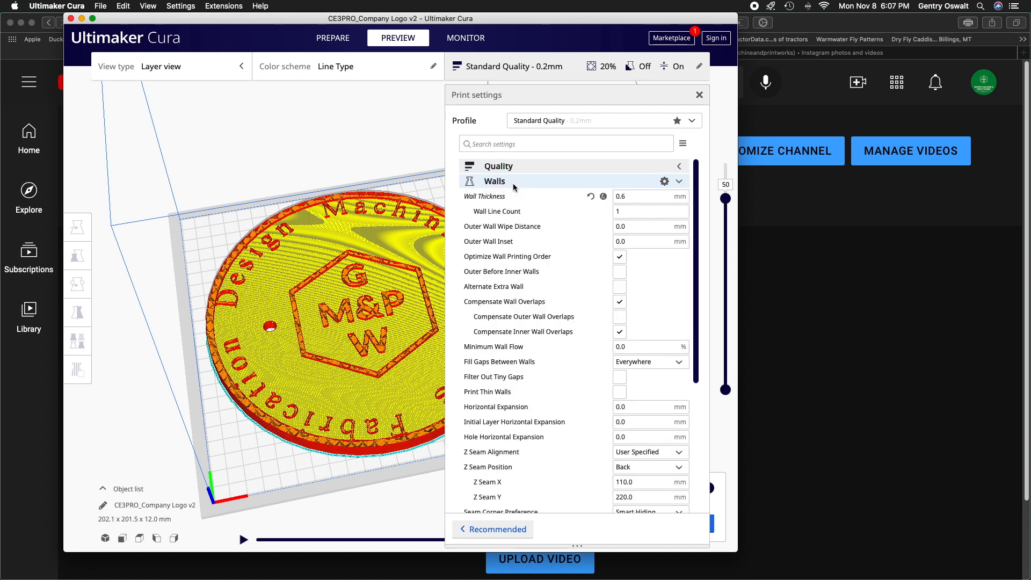
left_click(638, 196)
key("BackSpace")
type("8")
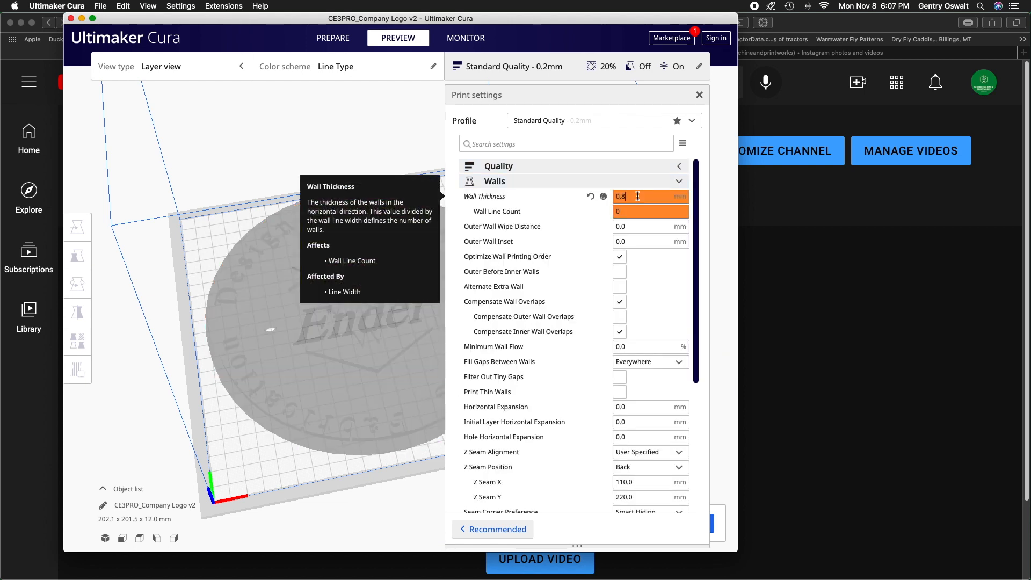
left_click(642, 182)
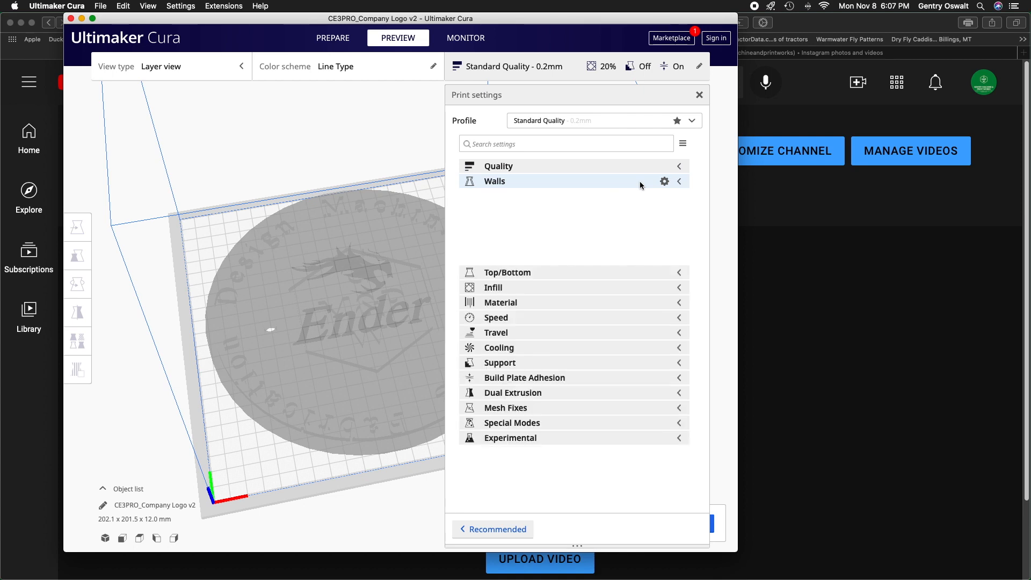
left_click(622, 184)
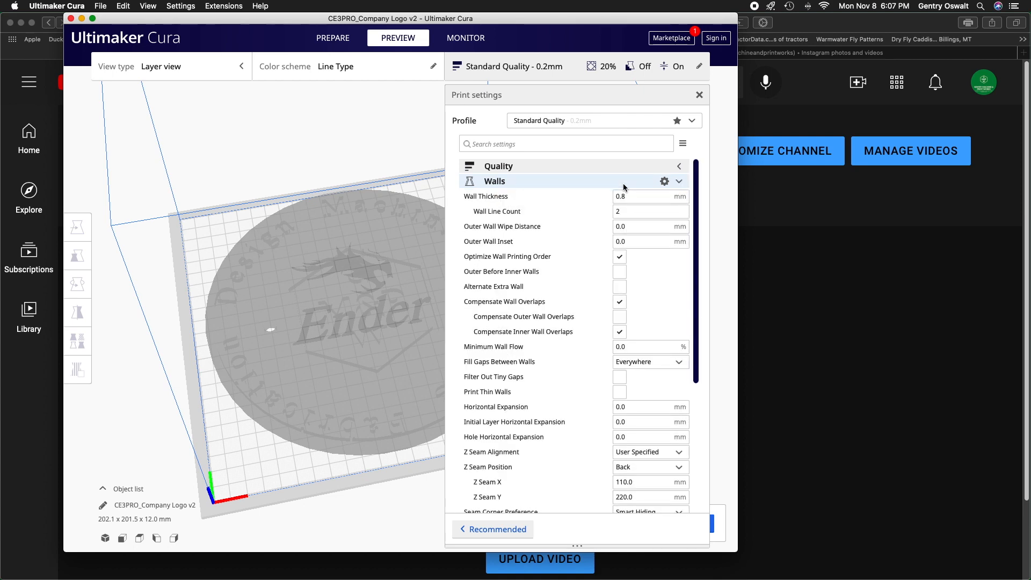
left_click(622, 185)
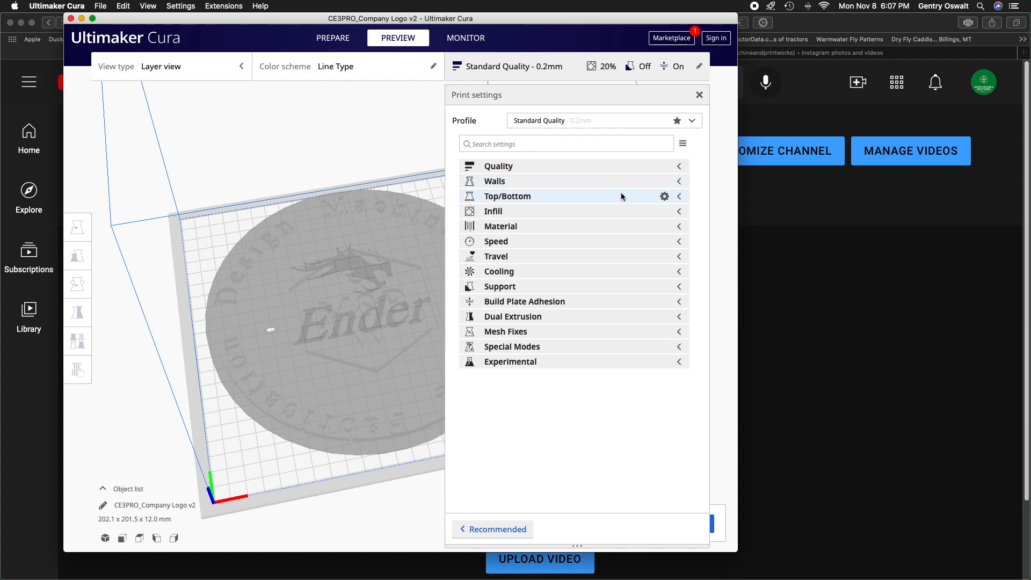
Review the Top/Bottom print settings, including thickness, layer numbers and pattern.
left_click(621, 193)
mouse_move(631, 224)
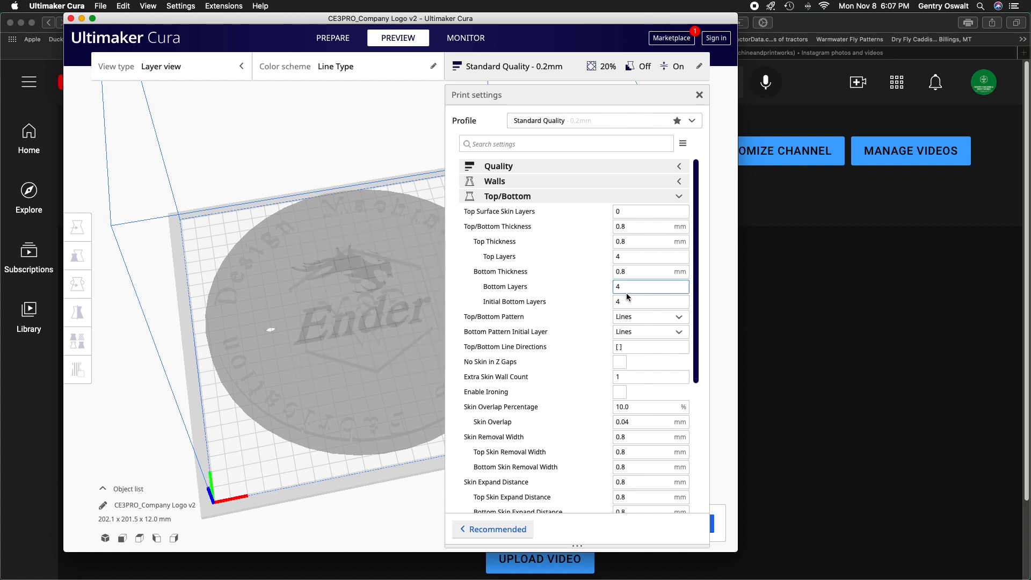
scroll(642, 277, "down", 1)
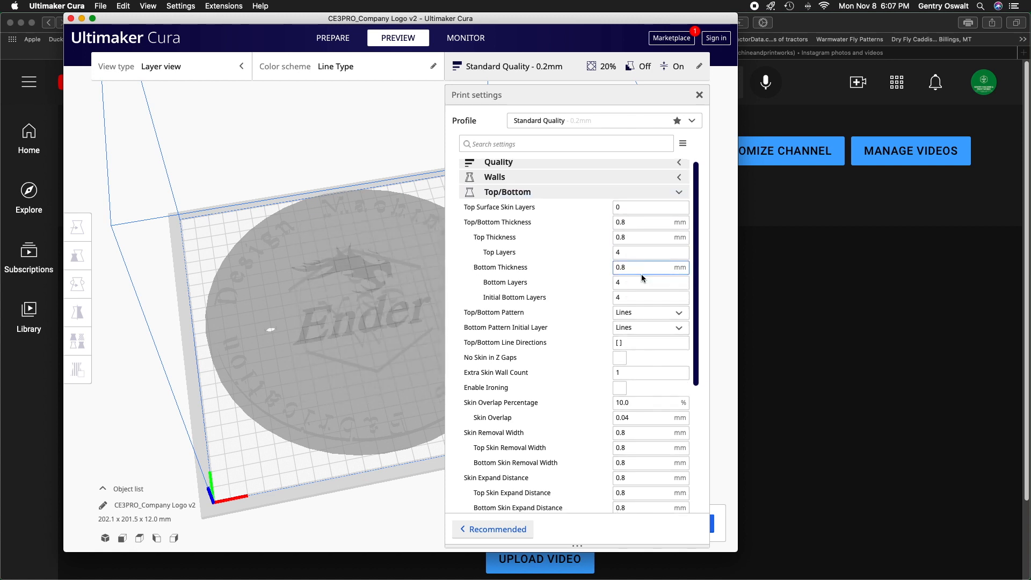
scroll(642, 277, "down", 5)
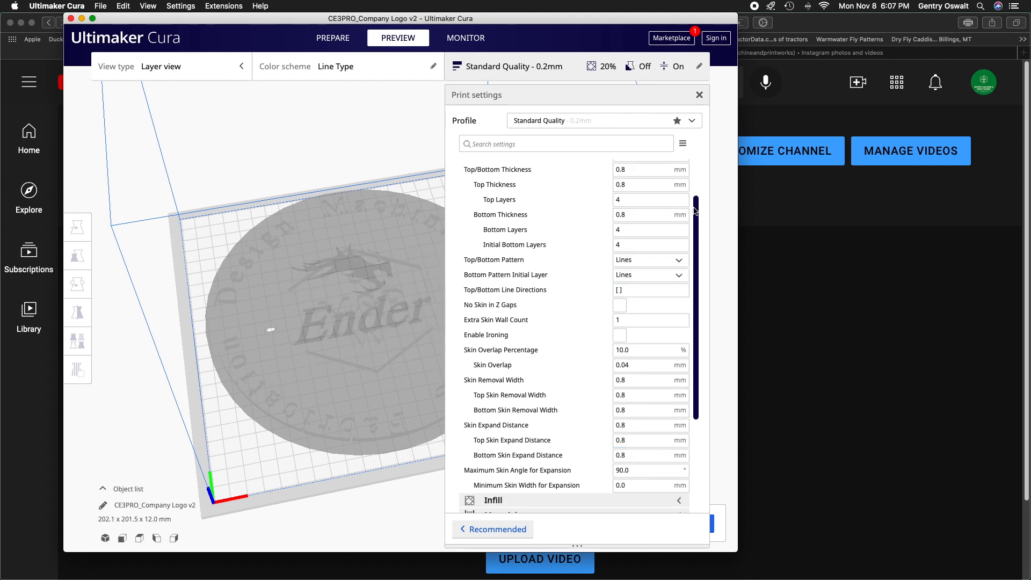
scroll(687, 215, "up", 3)
left_click(679, 168)
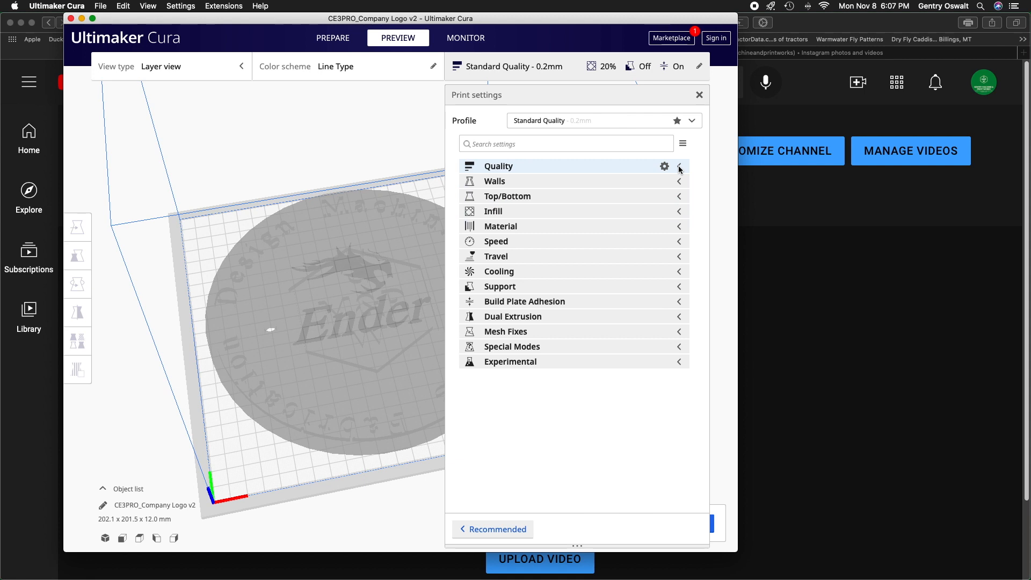
left_click(648, 200)
scroll(634, 204, "down", 2)
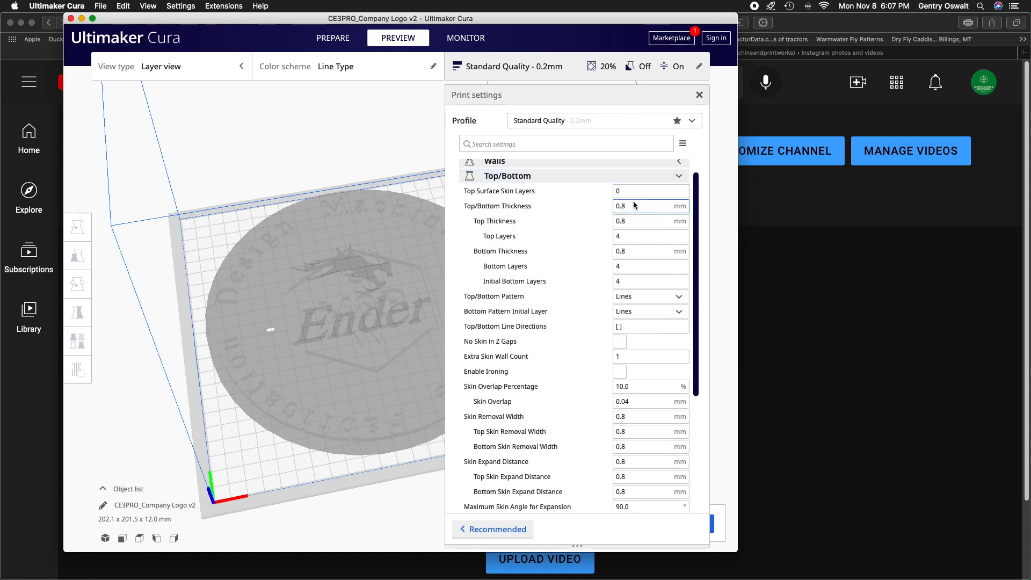
scroll(639, 193, "up", 1)
left_click(646, 173)
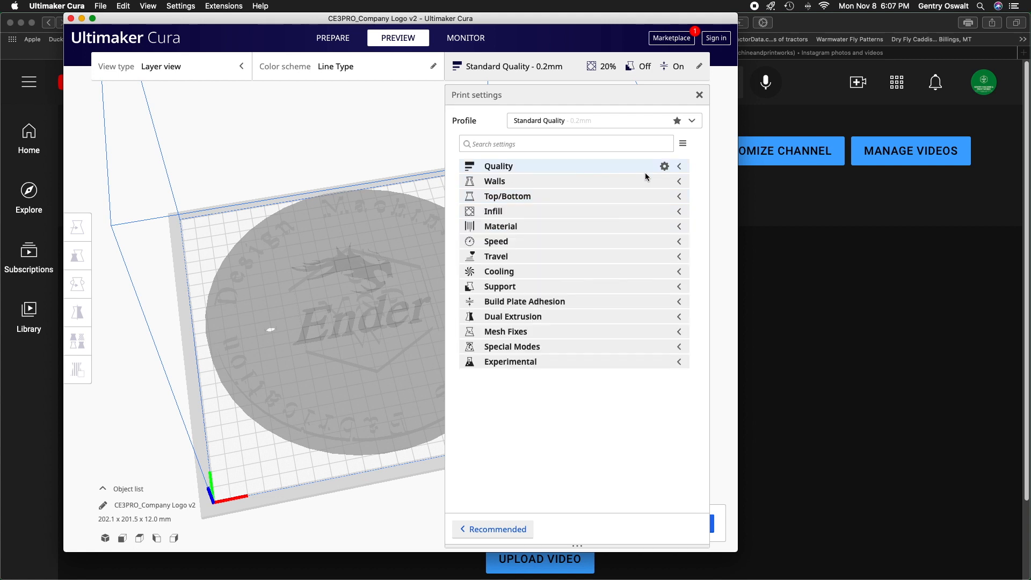
Review the Infill density and pattern settings, and open the Material temperature and flow settings.
left_click(570, 215)
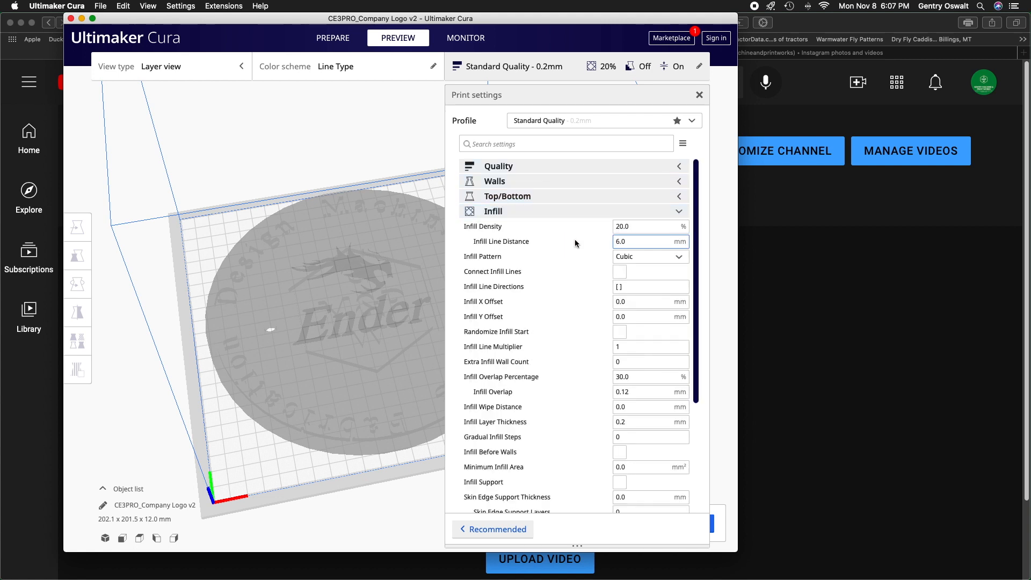
left_click(618, 226)
scroll(578, 284, "down", 1)
scroll(576, 281, "up", 1)
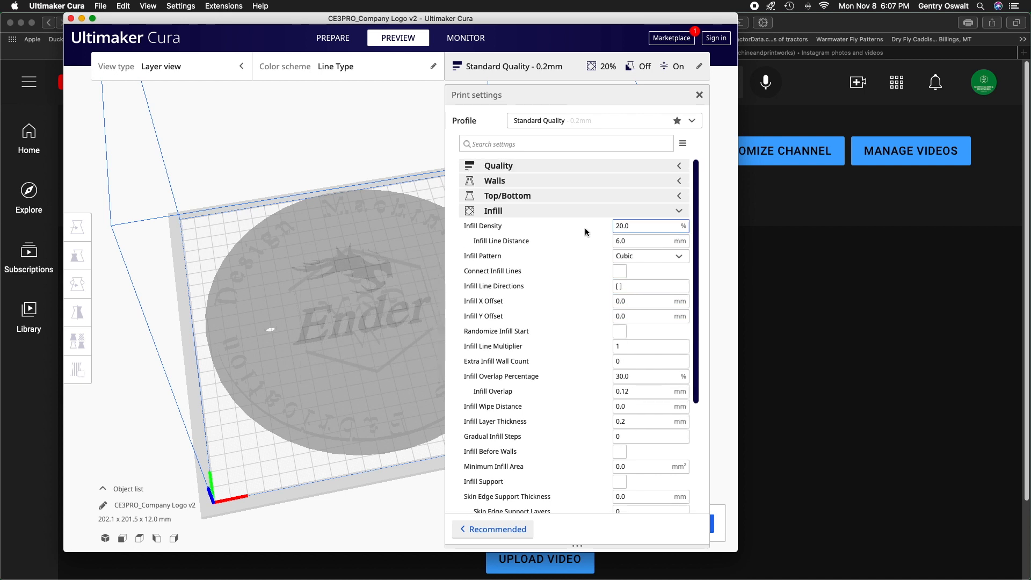
left_click(589, 212)
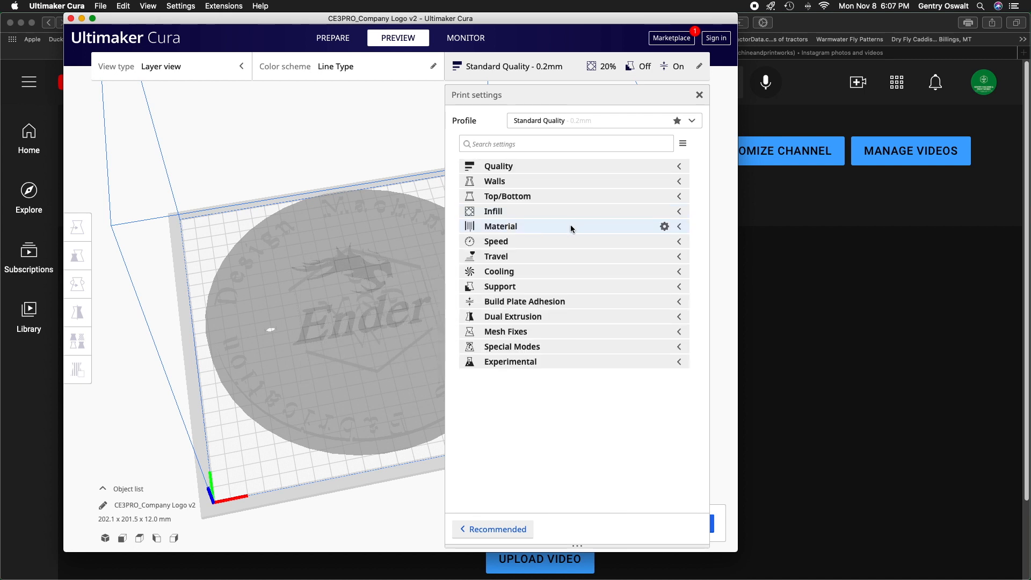
left_click(572, 229)
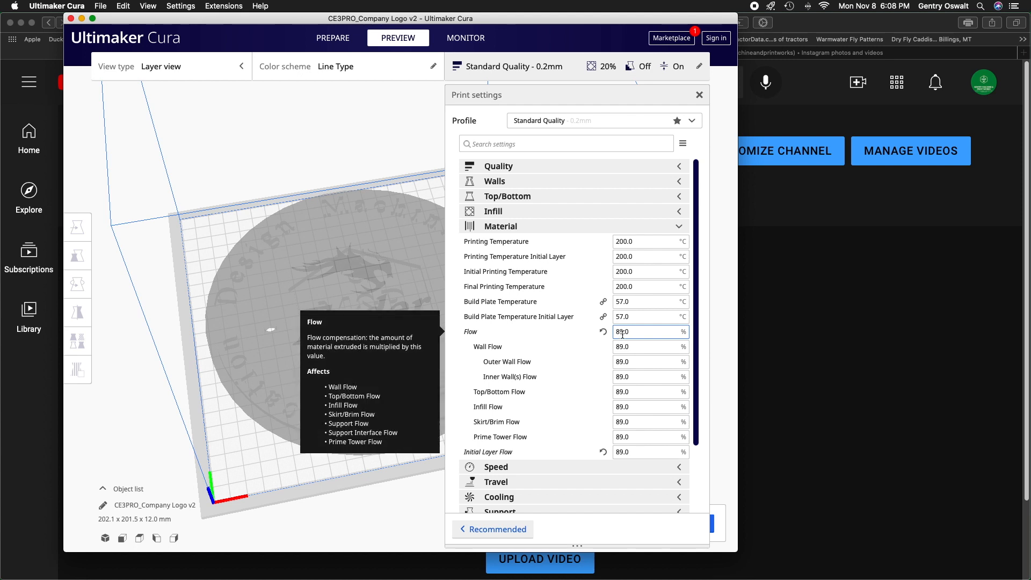
Close the Material settings and review the Speed settings for printing, walls, travel and the initial layer.
left_click(627, 229)
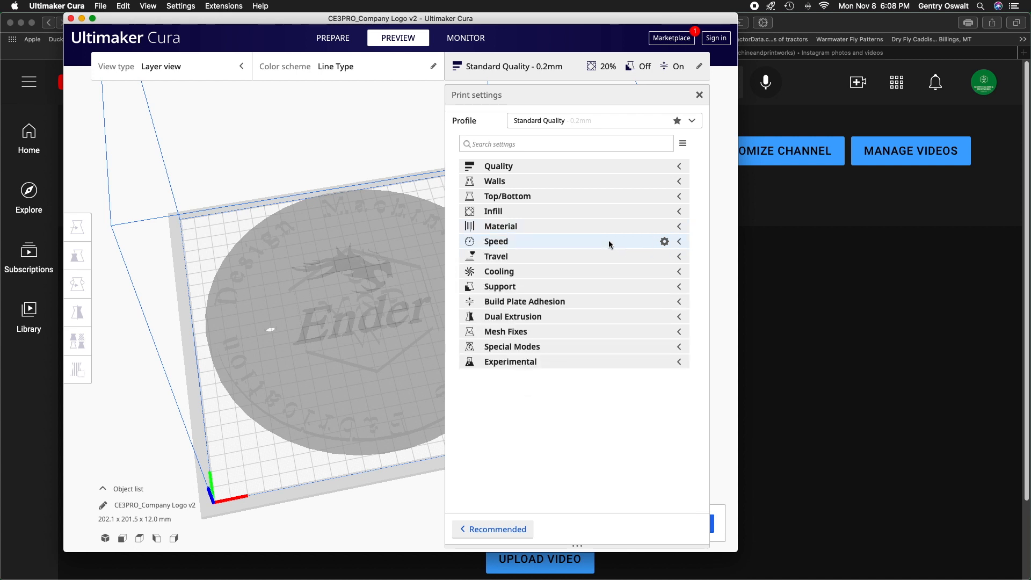
left_click(608, 243)
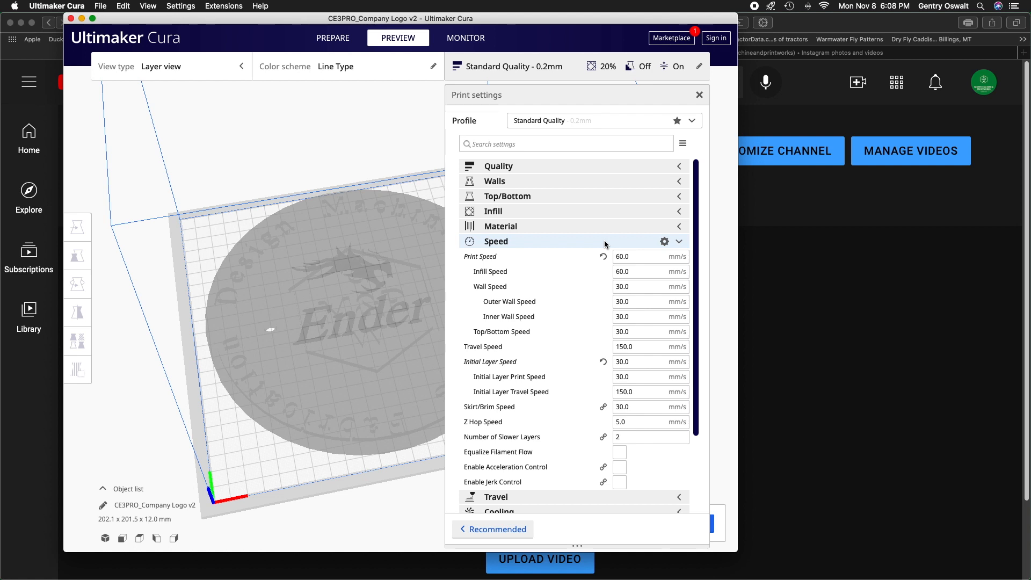
left_click(605, 245)
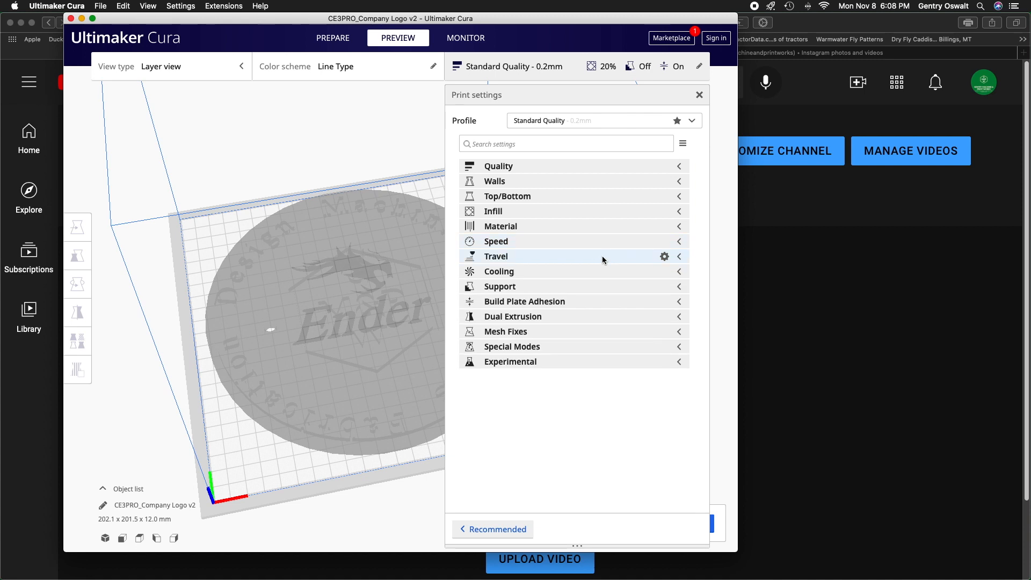
Review the Travel settings, including retraction distance, retraction speed and retraction prime speed.
left_click(604, 256)
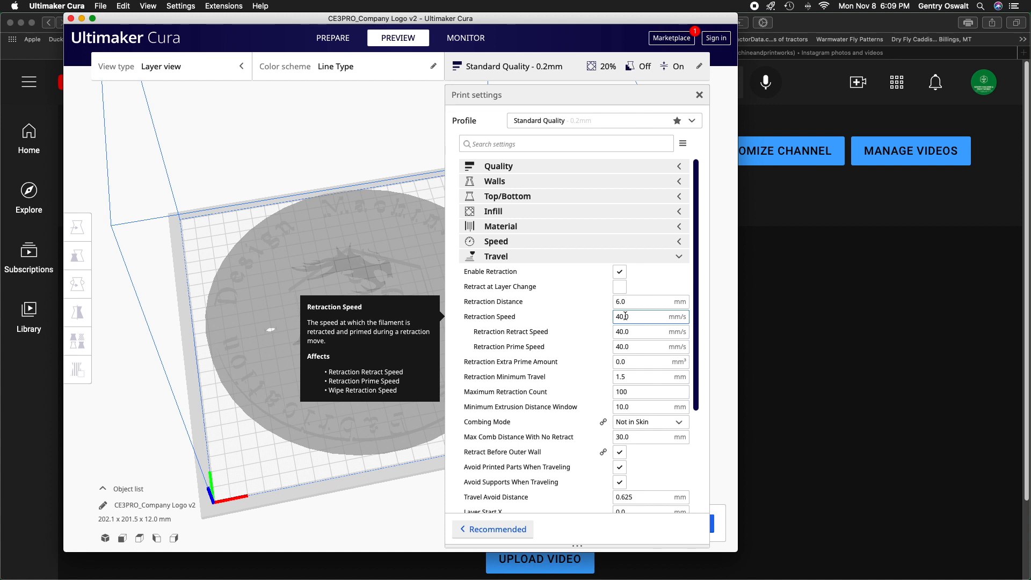
left_click(639, 347)
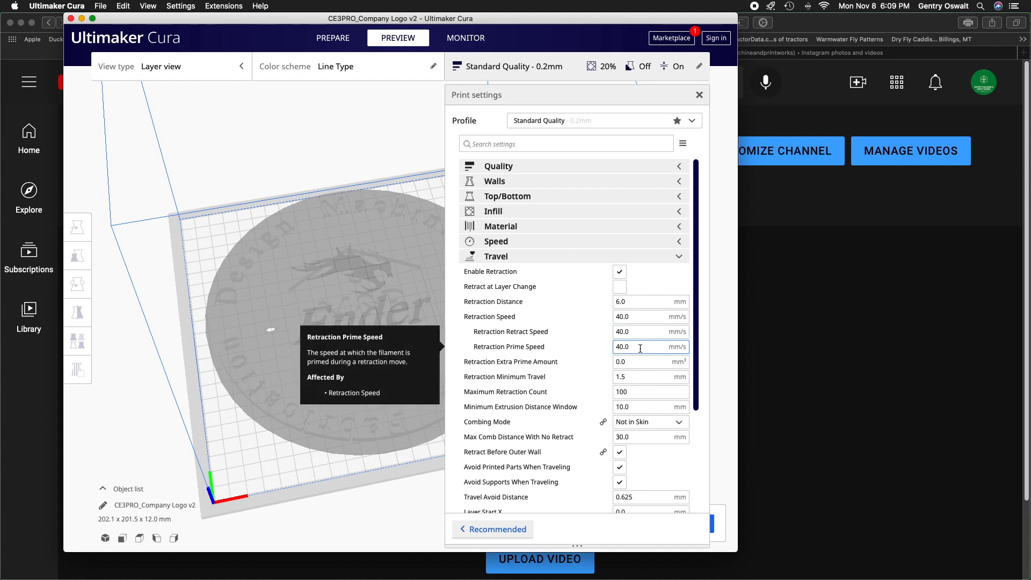
scroll(623, 346, "down", 2)
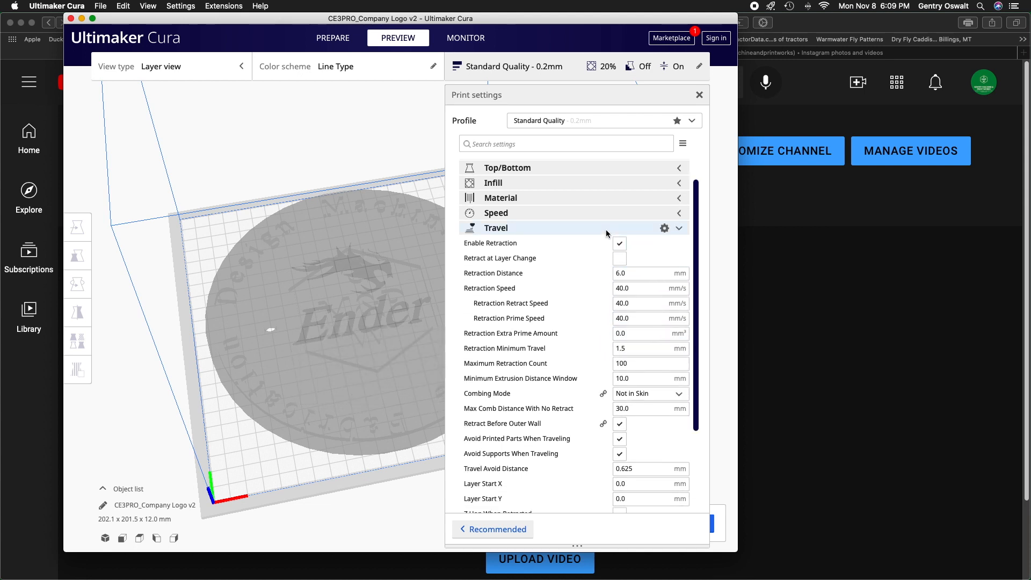
left_click(607, 232)
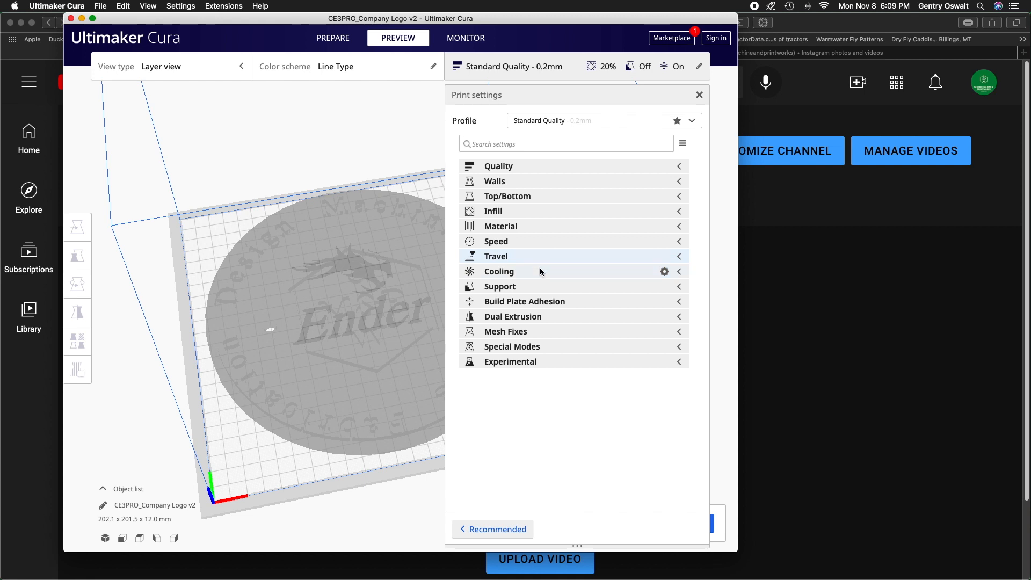
Review the Cooling, Support and Build Plate Adhesion settings, including fan speeds, brim width and brim line count.
left_click(540, 273)
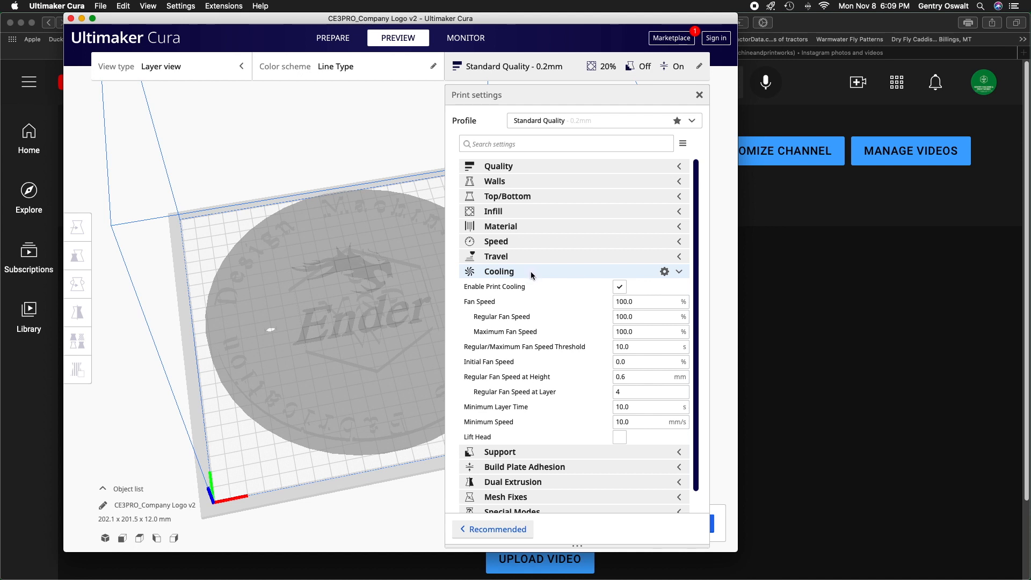
left_click(531, 272)
left_click(531, 286)
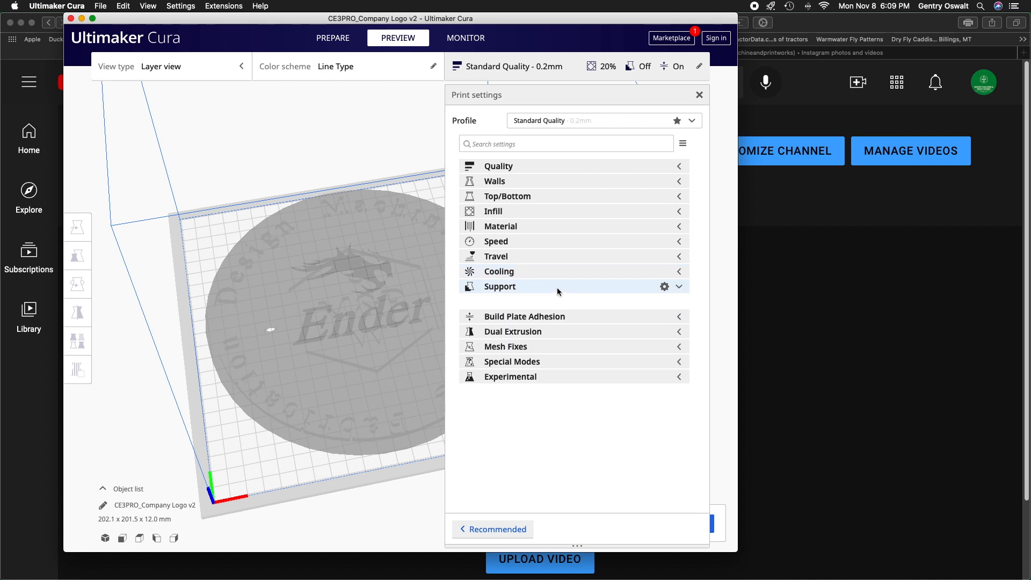
left_click(556, 288)
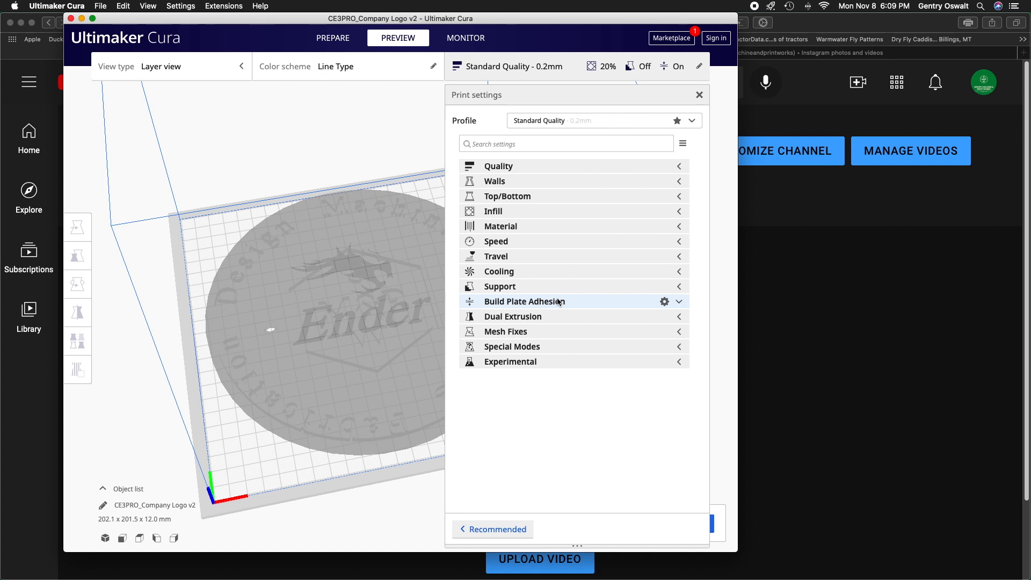
left_click(559, 302)
left_click(624, 333)
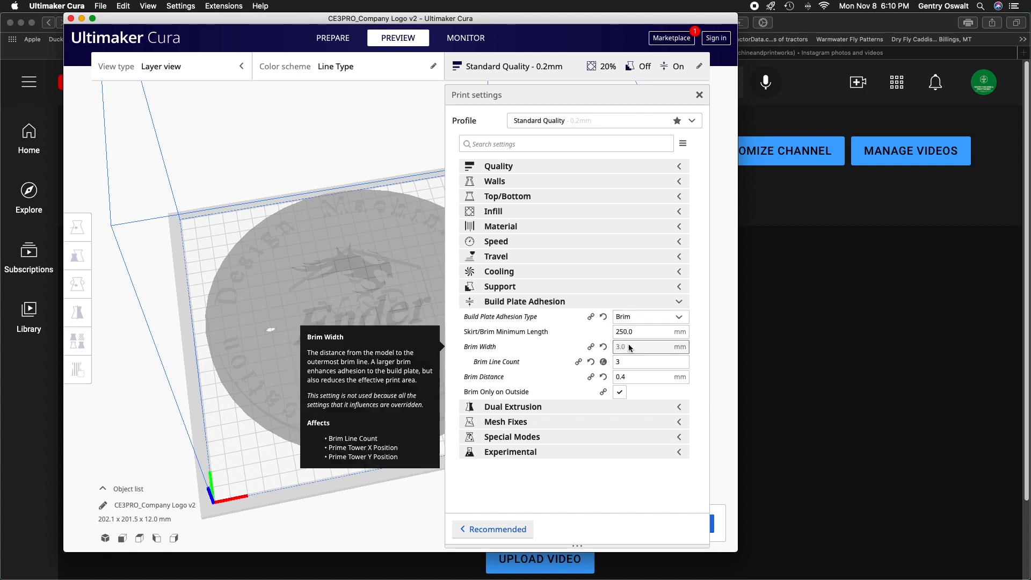
left_click(616, 303)
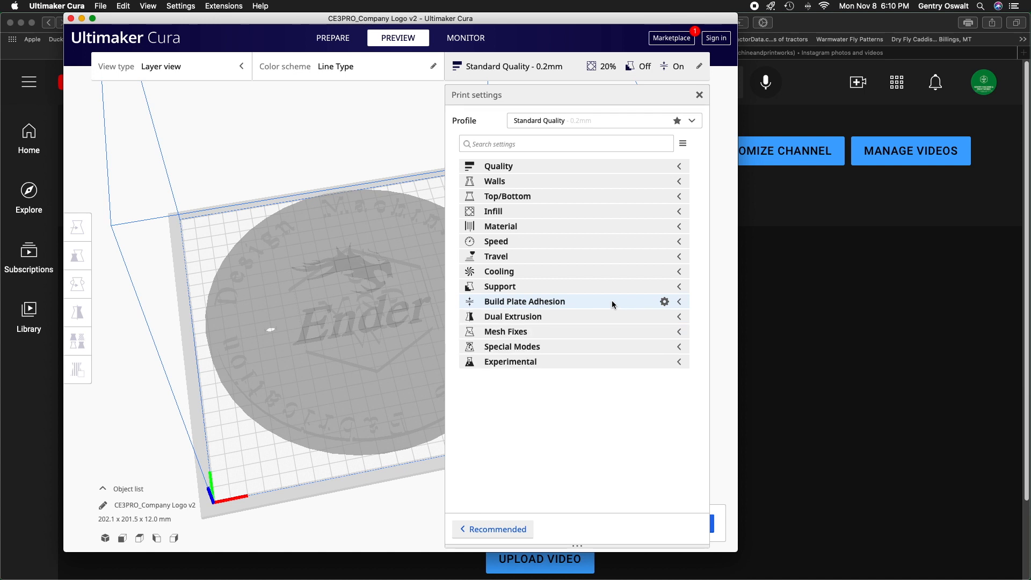
Close the print settings and slice the logo.
left_click(699, 96)
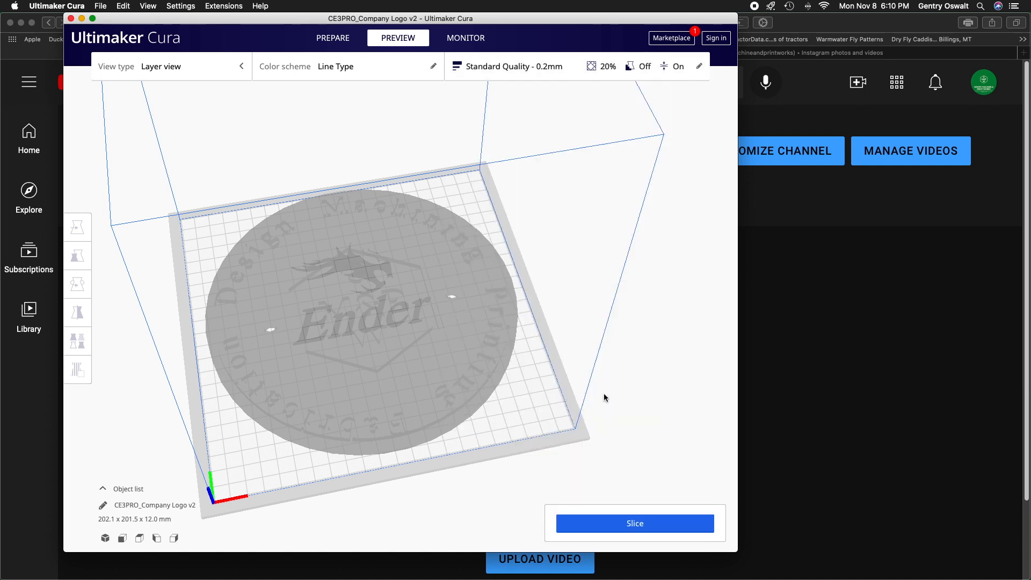
left_click(639, 524)
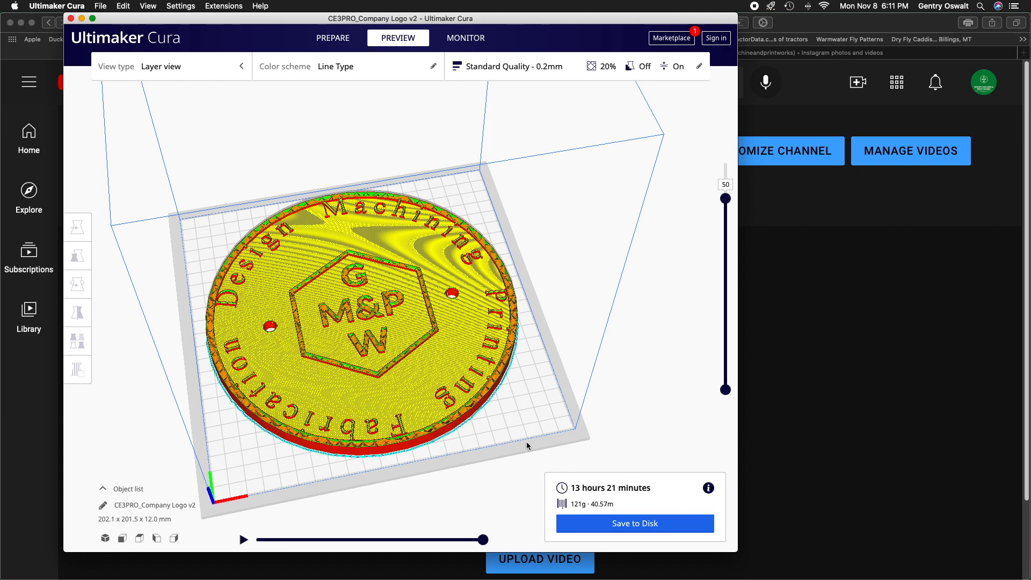
Preview layer 1 of the sliced logo, examine the brim lines around its outer edge up close, and leave the model deselected.
left_click_drag(726, 199, 716, 395)
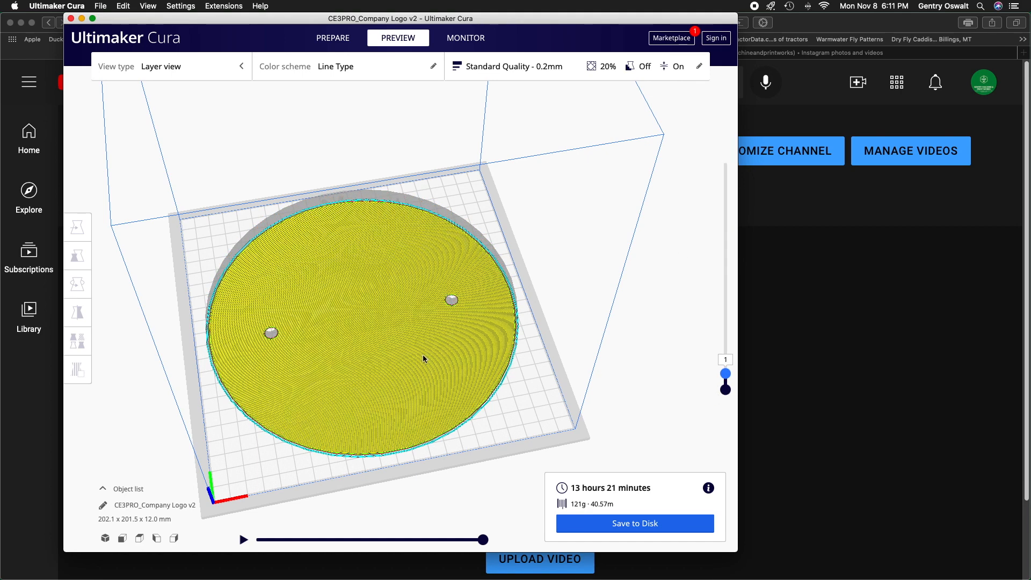
scroll(424, 356, "up", 3)
scroll(432, 387, "up", 5)
scroll(514, 385, "up", 3)
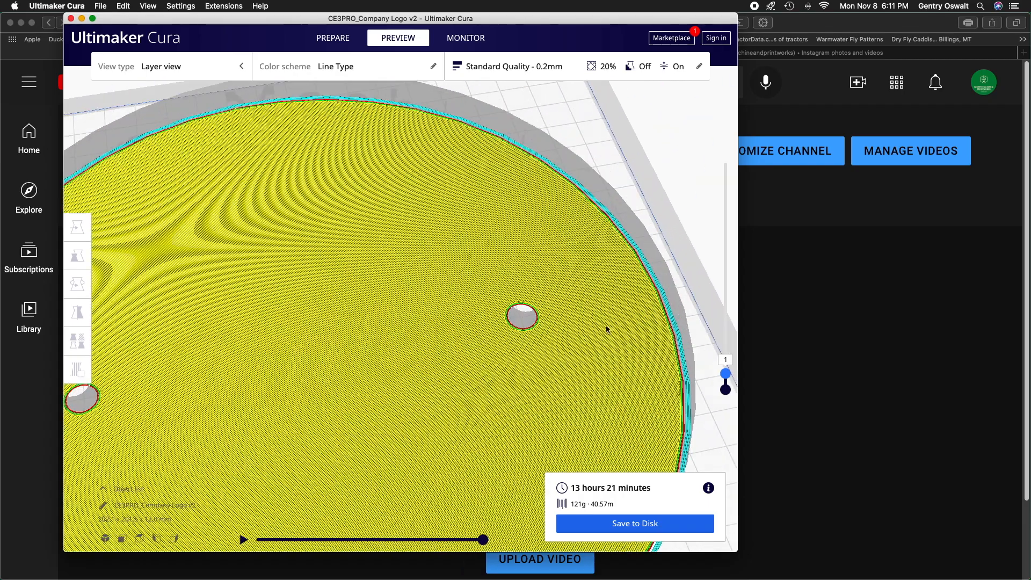
left_click(640, 307)
right_click_drag(649, 256, 566, 269)
scroll(609, 281, "up", 5)
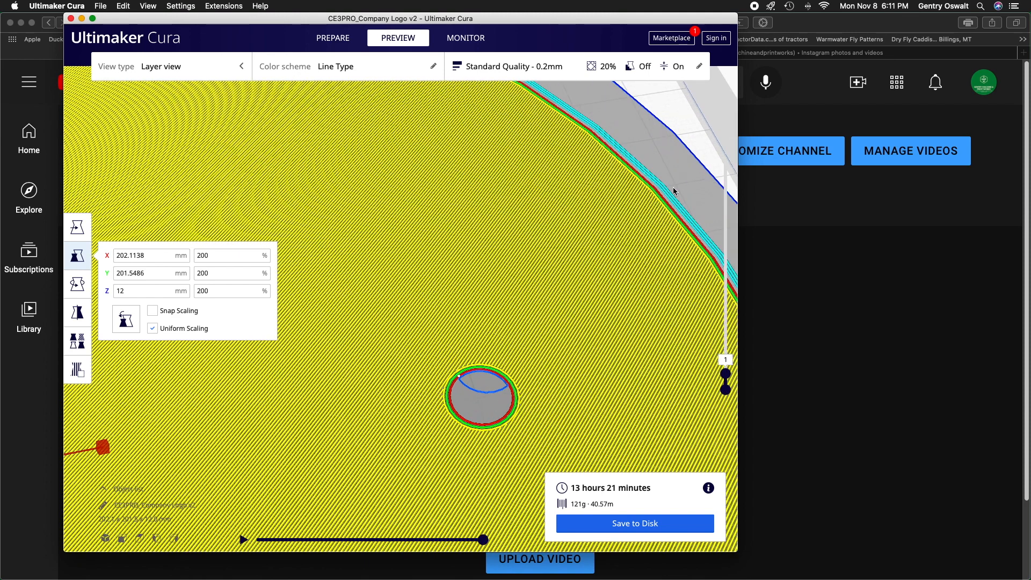
scroll(672, 187, "up", 3)
middle_click_drag(546, 233, 518, 246)
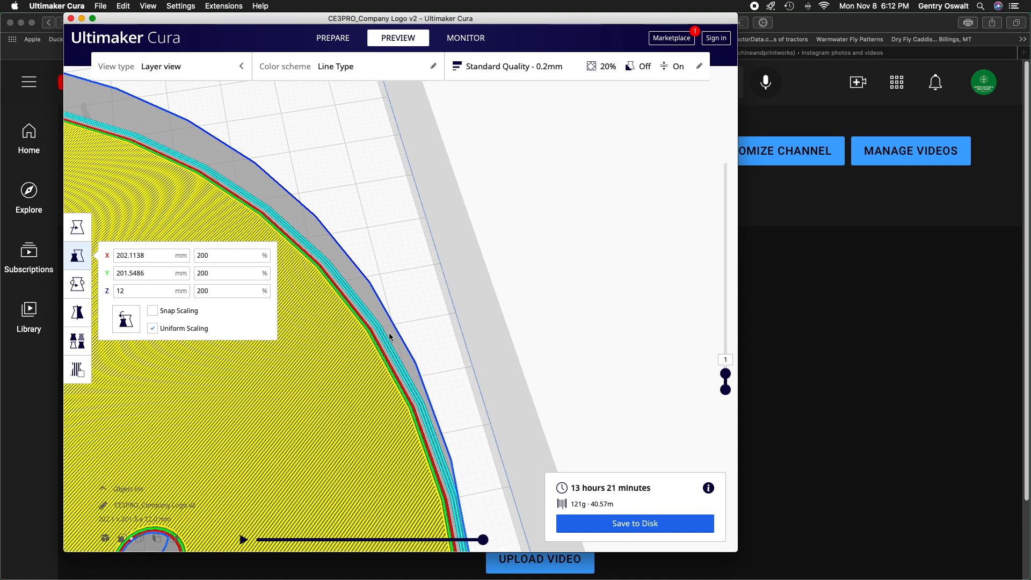
scroll(388, 334, "down", 10)
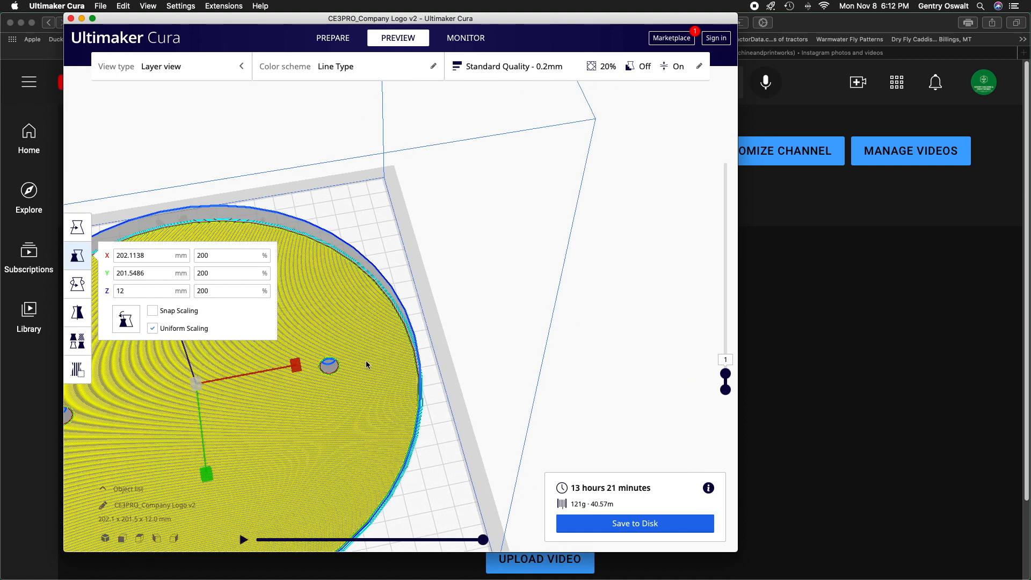
scroll(367, 365, "down", 5)
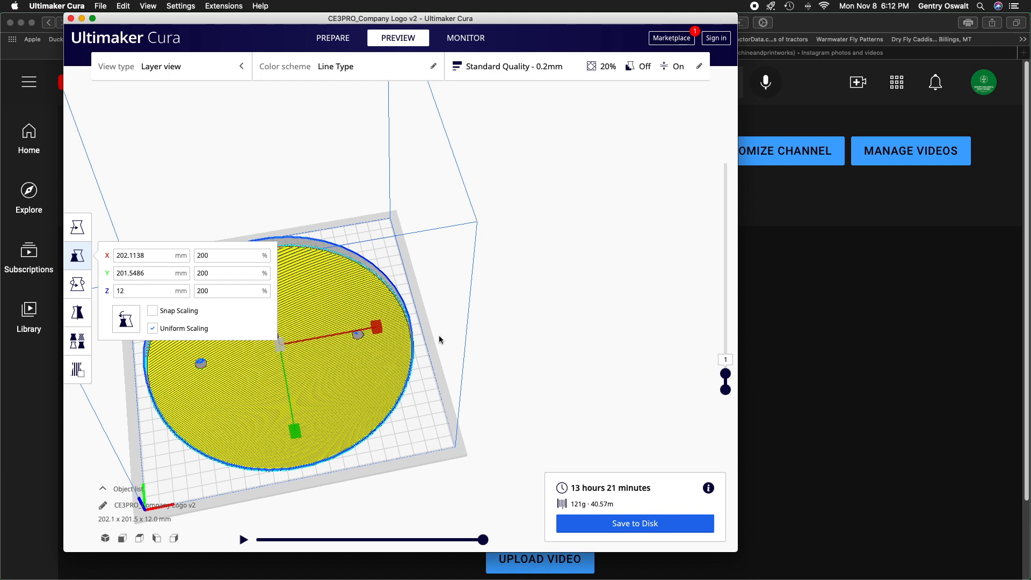
left_click(335, 176)
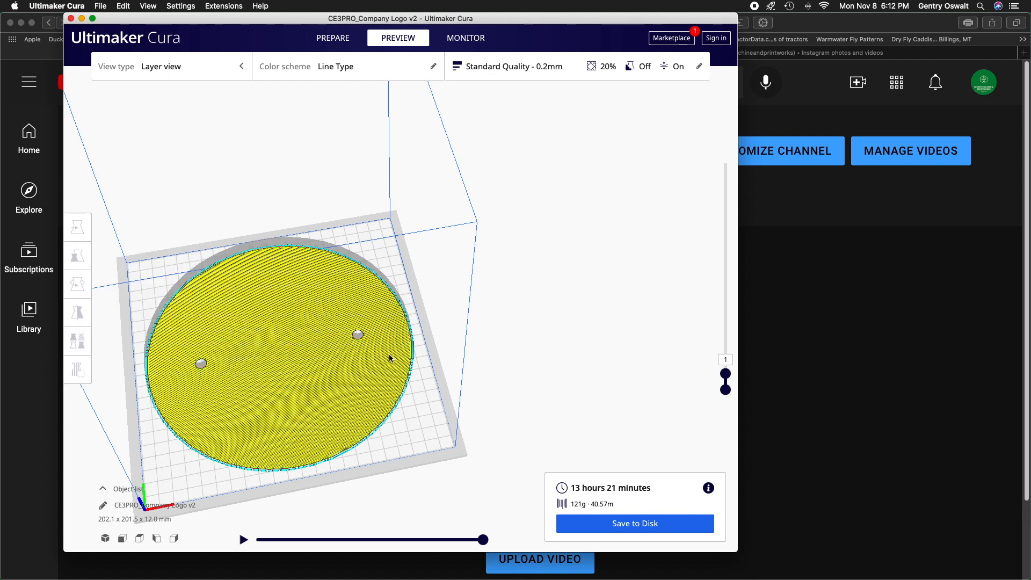
Raise the layer preview to layer 39 and examine the hexagon and the lettering inside it.
left_click_drag(725, 374, 708, 234)
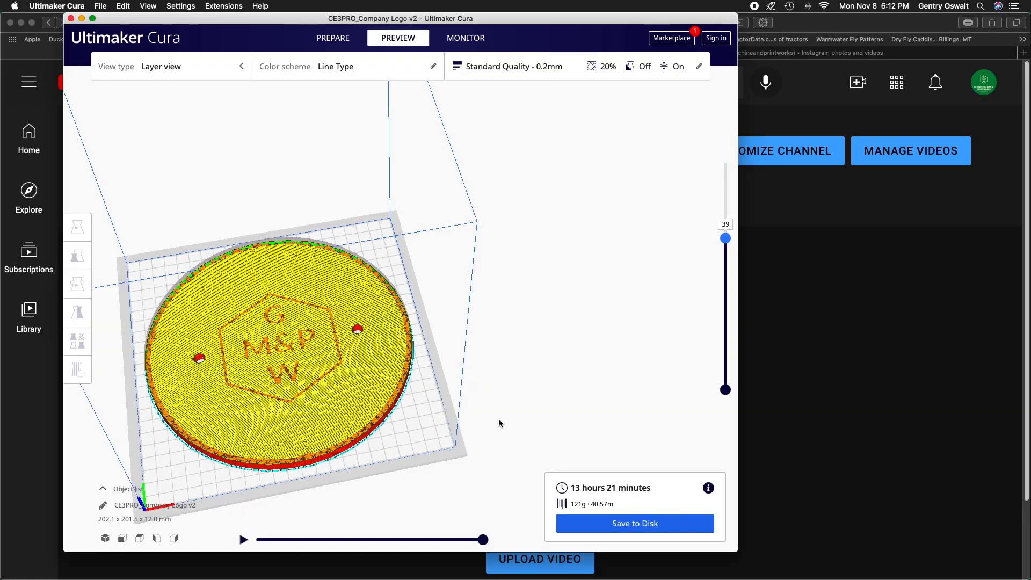
middle_click_drag(499, 419, 670, 371)
scroll(507, 373, "up", 10)
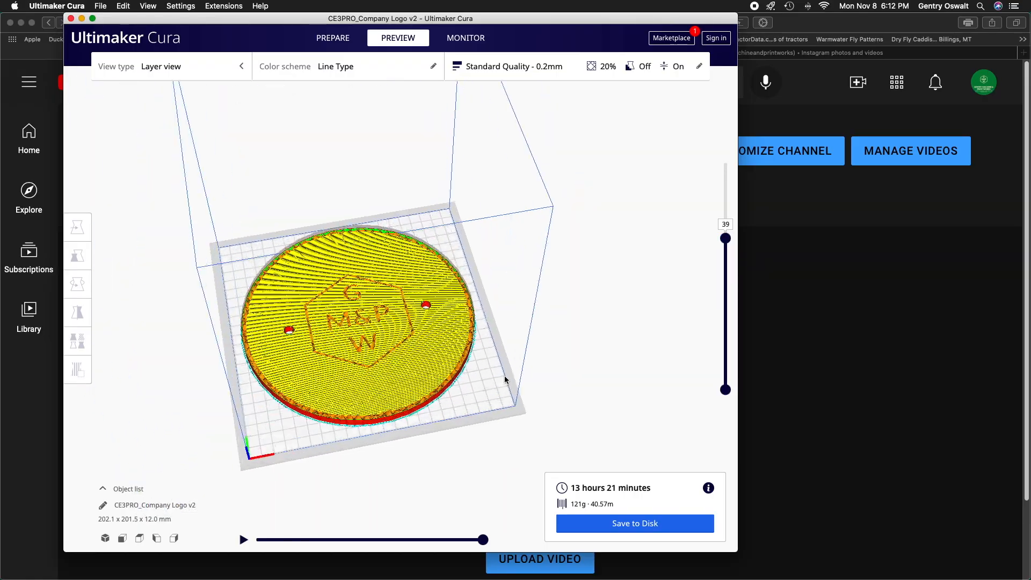
scroll(585, 264, "down", 5)
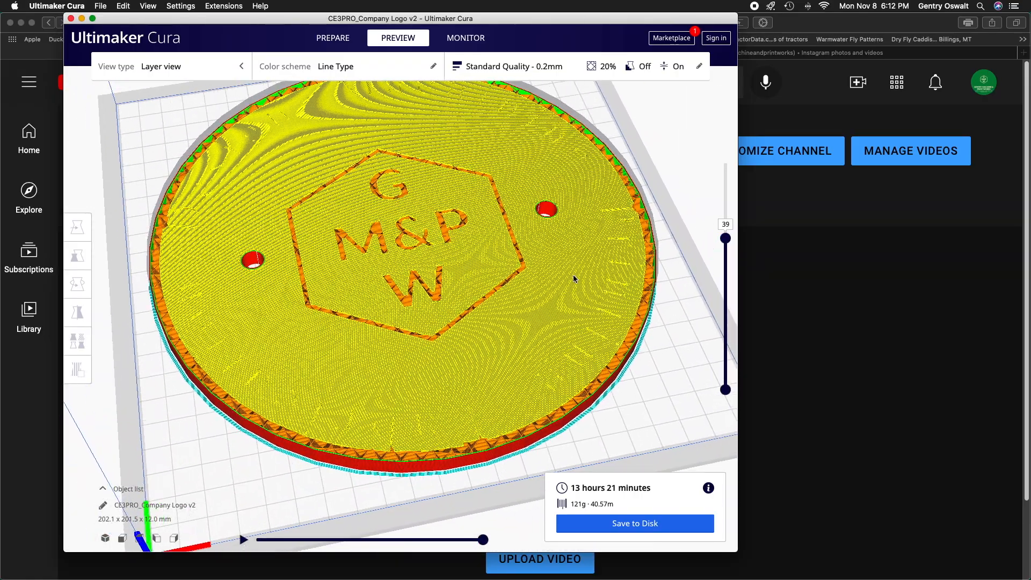
Raise the layer preview through layer 43 to layer 50 and examine how the outer lettering builds up.
mouse_move(482, 540)
left_mouse_down()
mouse_move(212, 546)
mouse_move(251, 537)
mouse_move(494, 547)
left_mouse_up()
left_click(725, 238)
left_click_drag(726, 238, 726, 223)
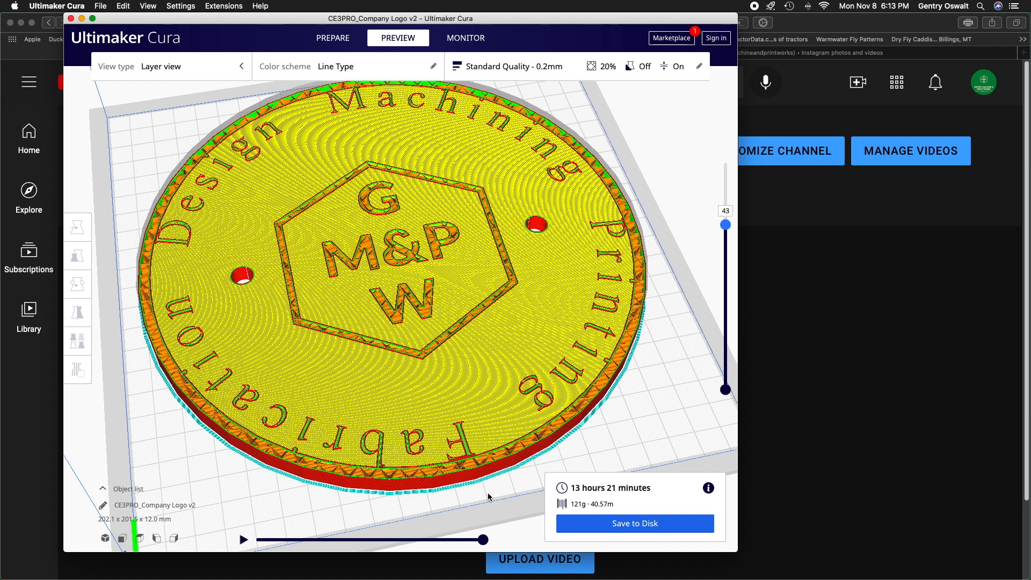
left_click_drag(726, 224, 728, 194)
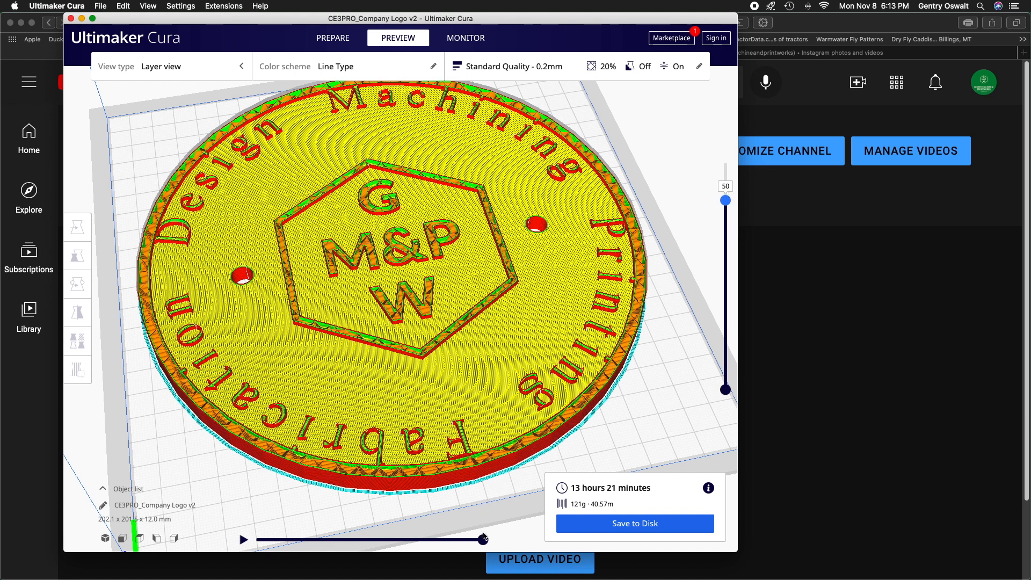
Play through the nozzle path of layer 50 from start to end to check the printing order of rim and letters.
left_click_drag(482, 540, 163, 545)
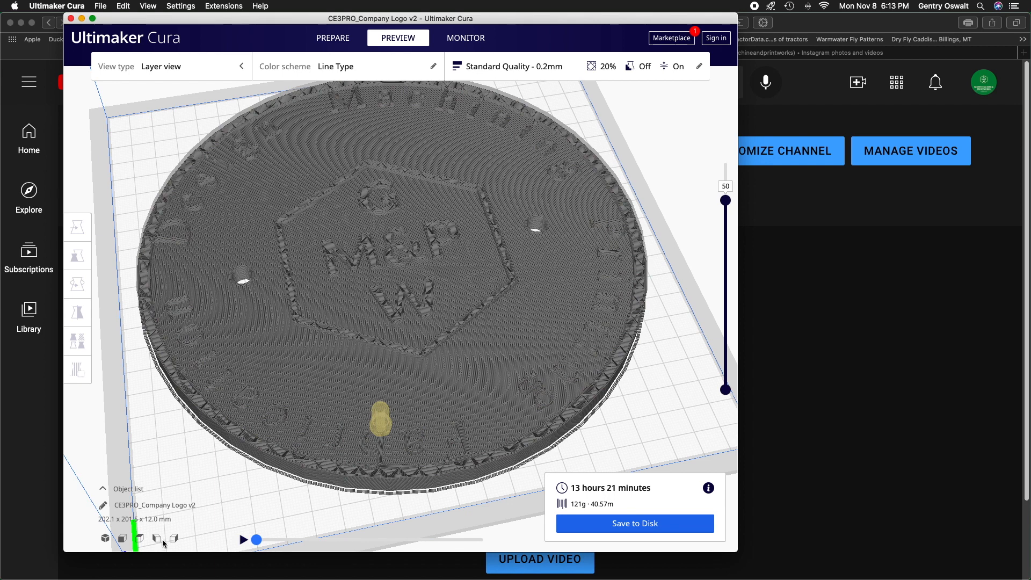
left_click_drag(237, 541, 300, 542)
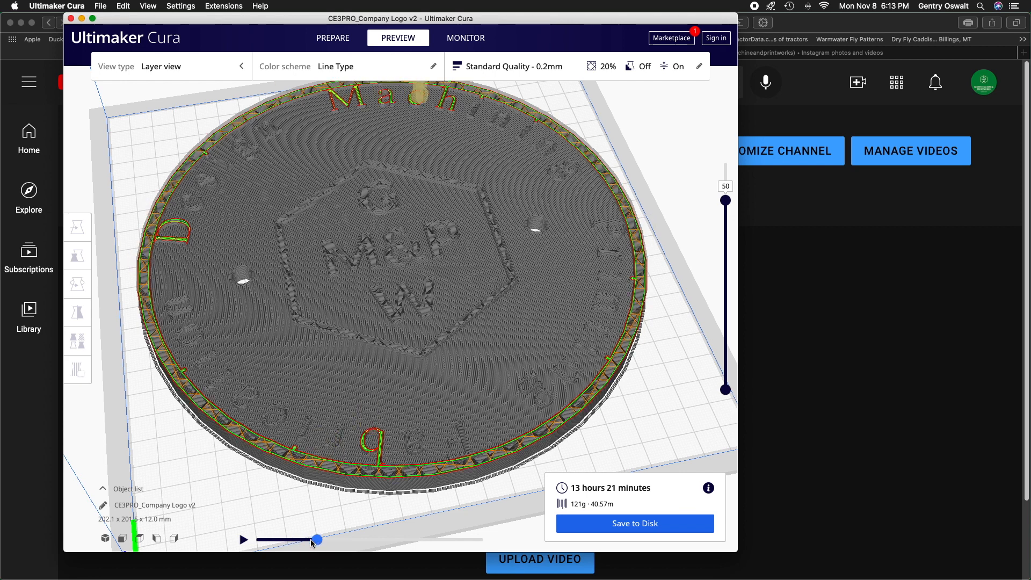
left_click_drag(319, 542, 488, 543)
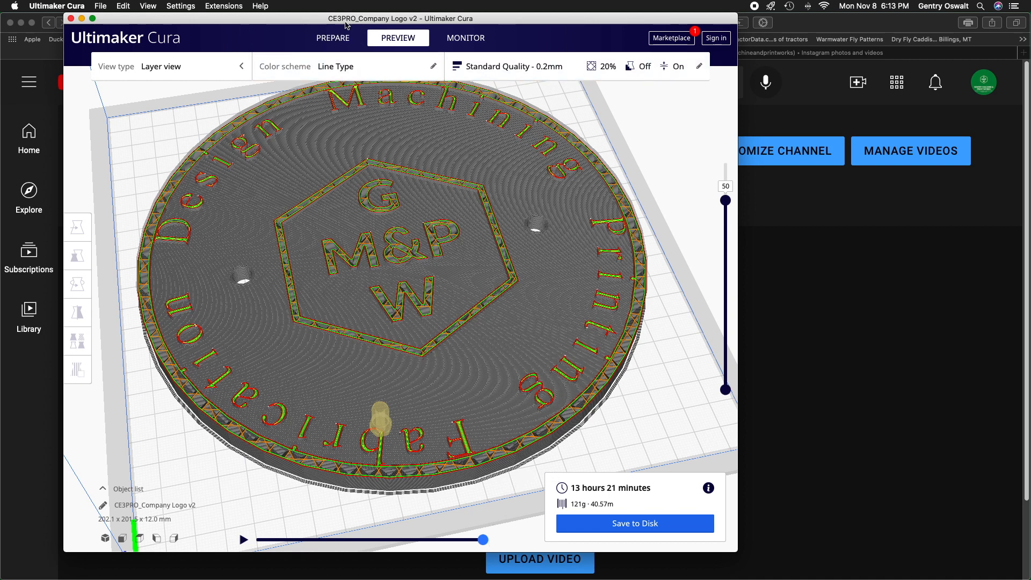
View the logo as a solid model, return to the layer preview and raise it to the top layer.
left_click(333, 37)
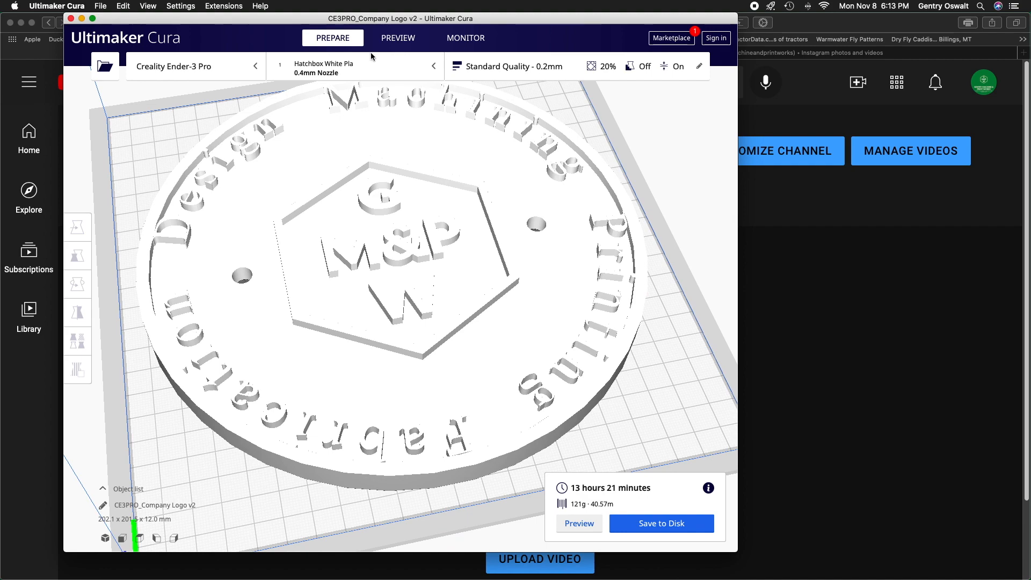
left_click(401, 39)
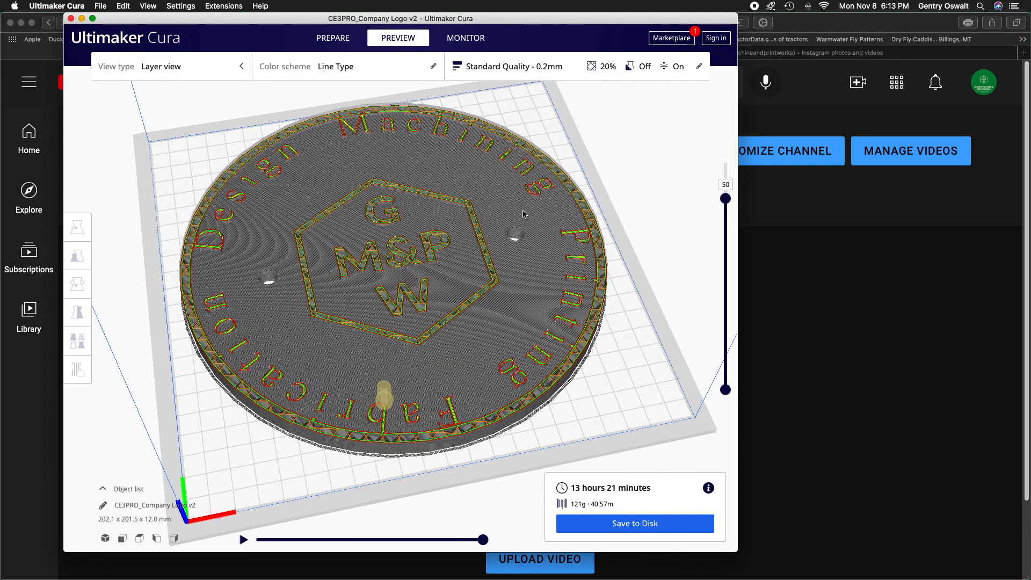
scroll(523, 214, "down", 4)
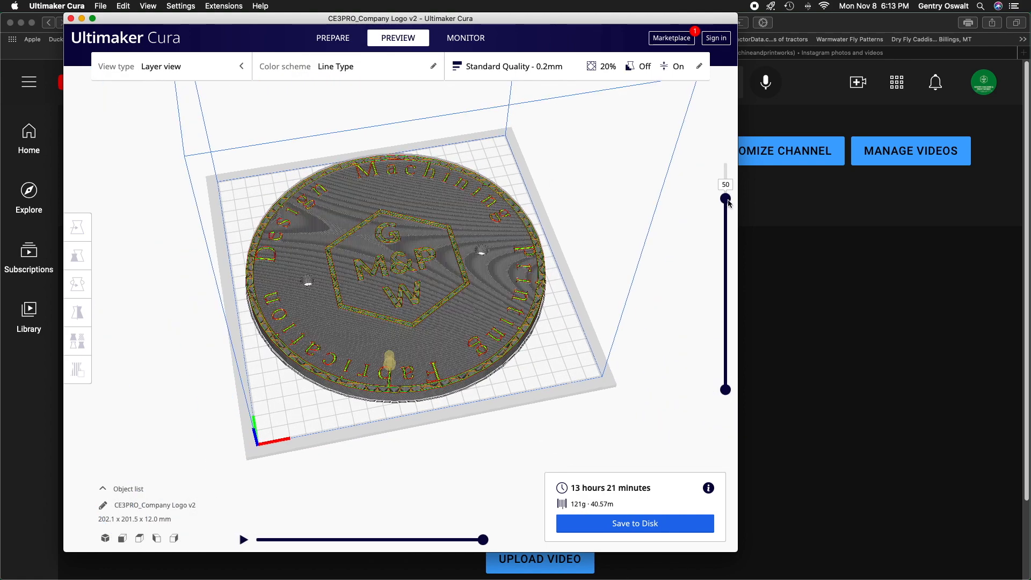
left_click_drag(726, 199, 726, 167)
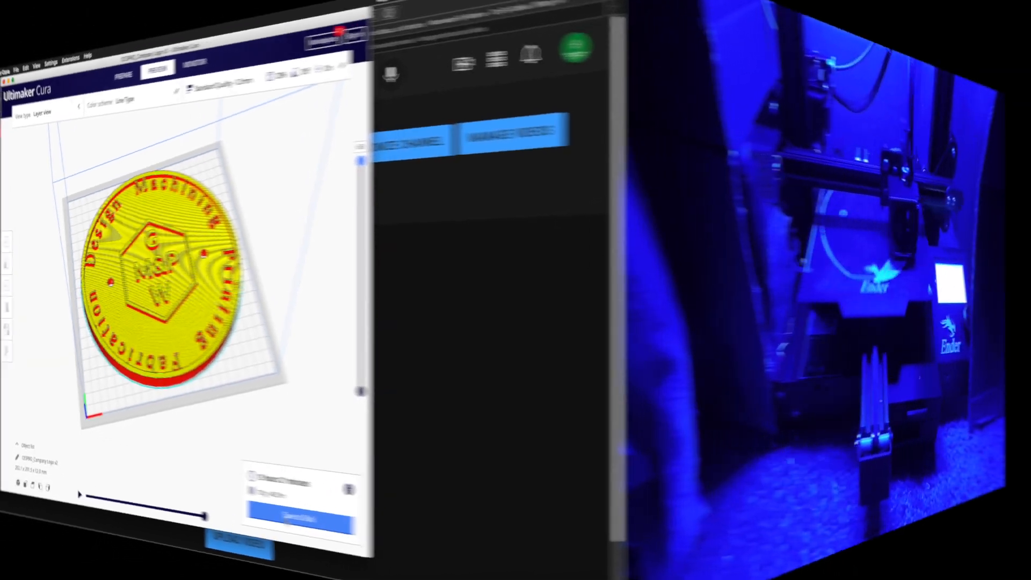